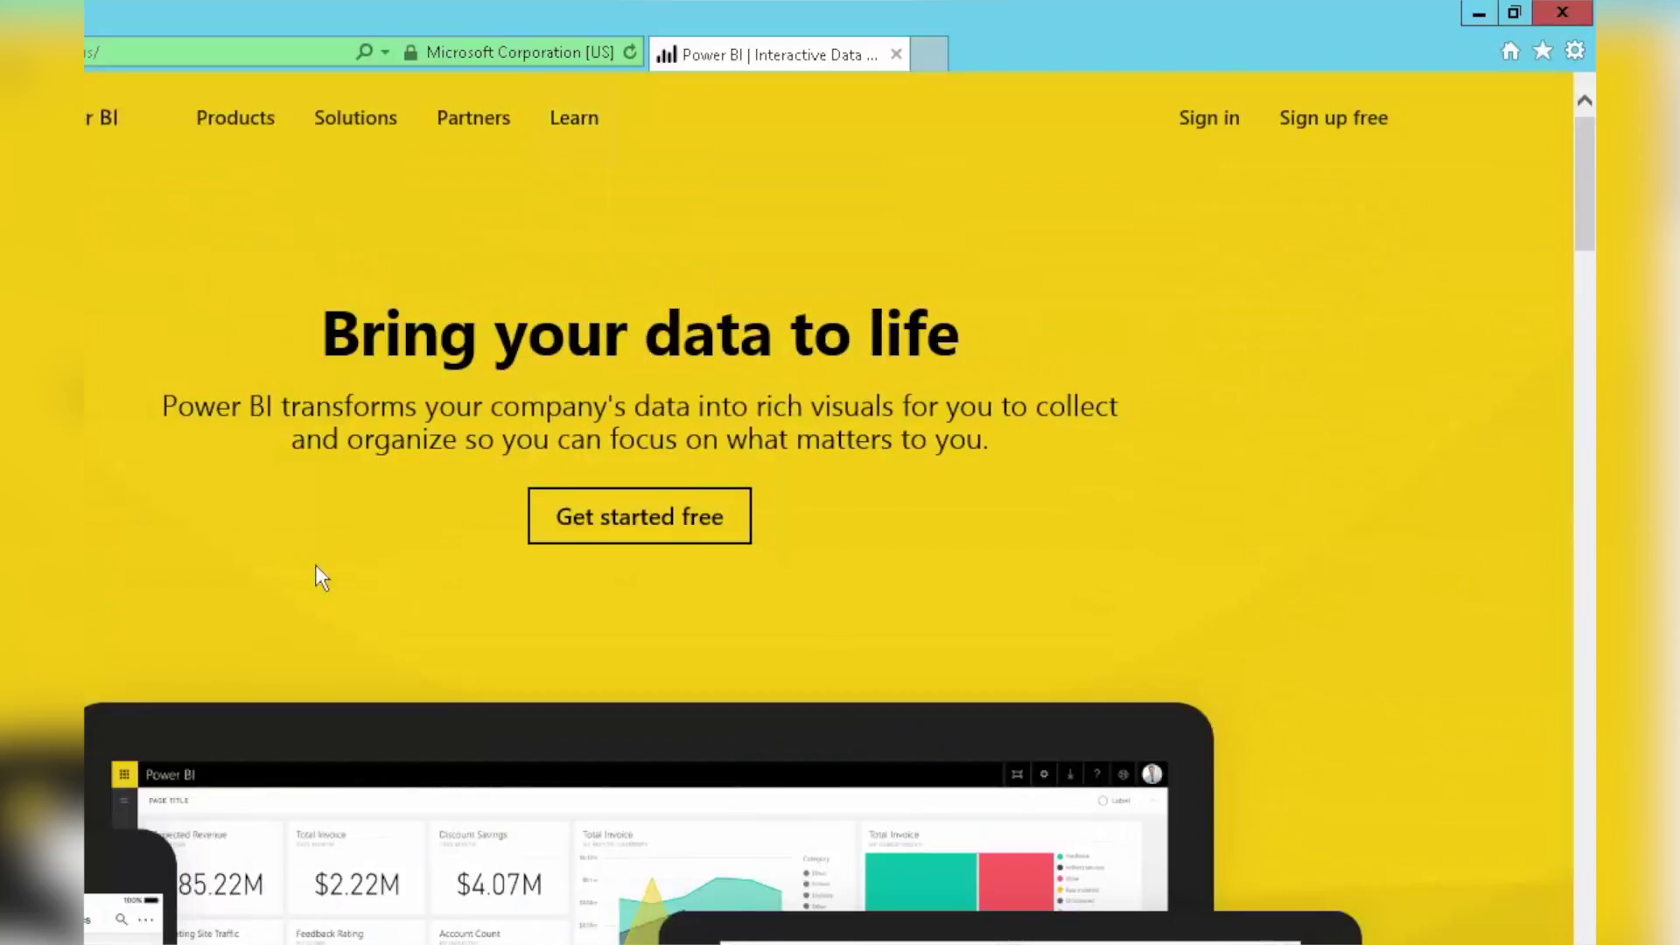
Download the Power BI Desktop for Windows installer PBIDesktop_x64.msi and save it, dismissing the contact details form
left_click(619, 523)
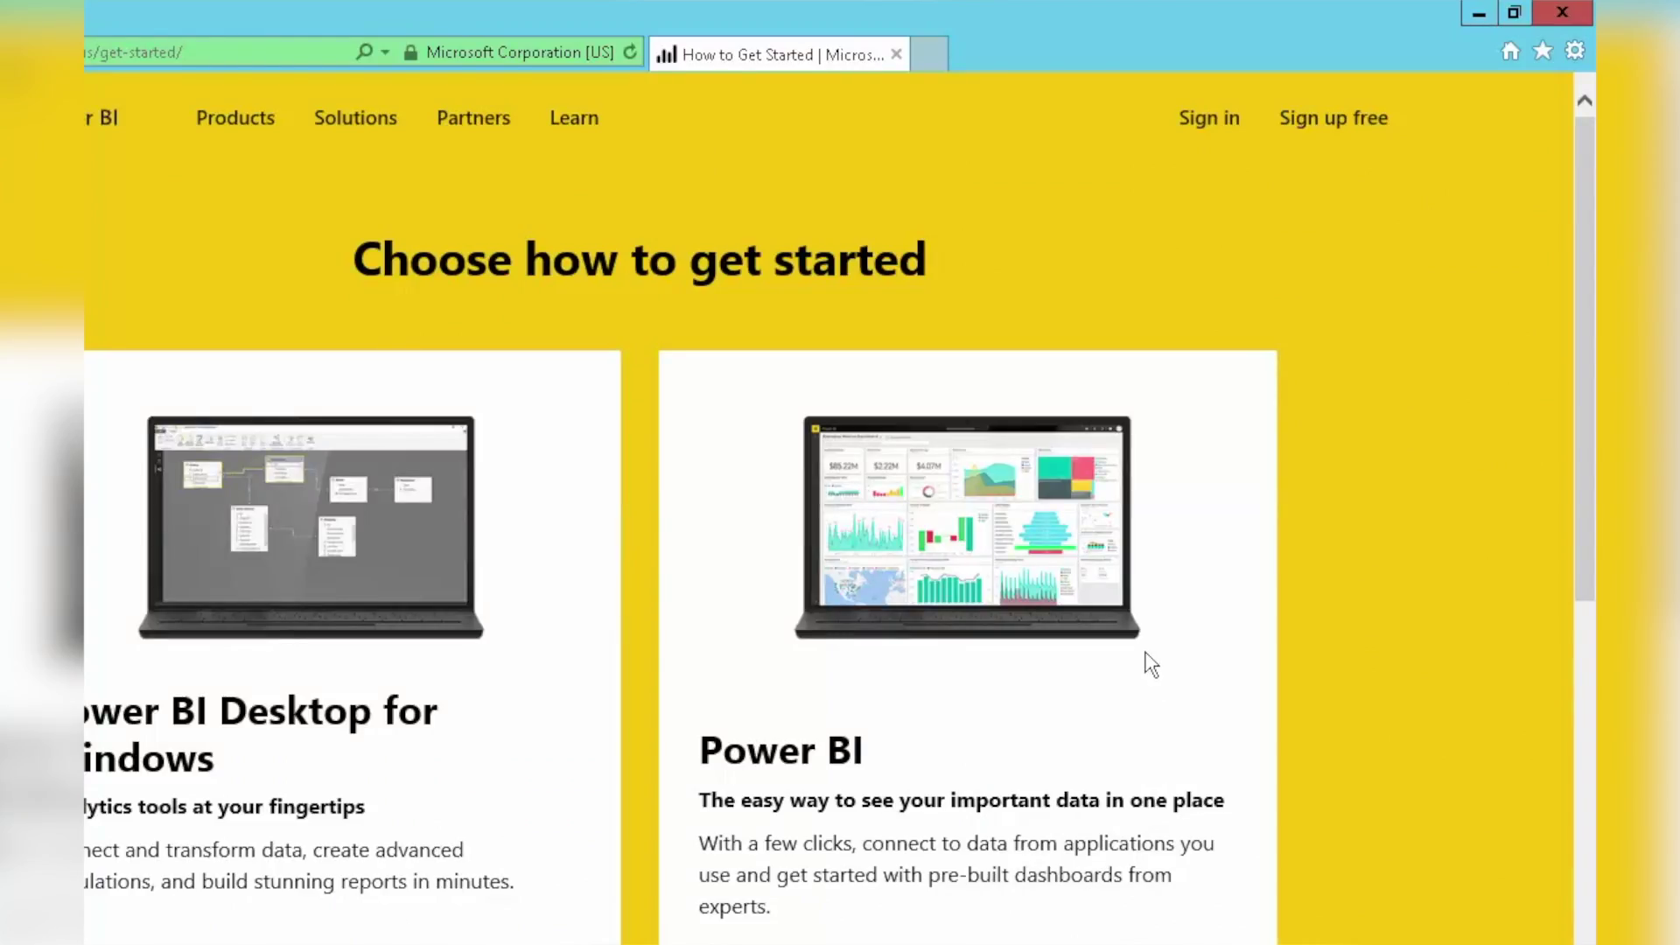
left_click(255, 894)
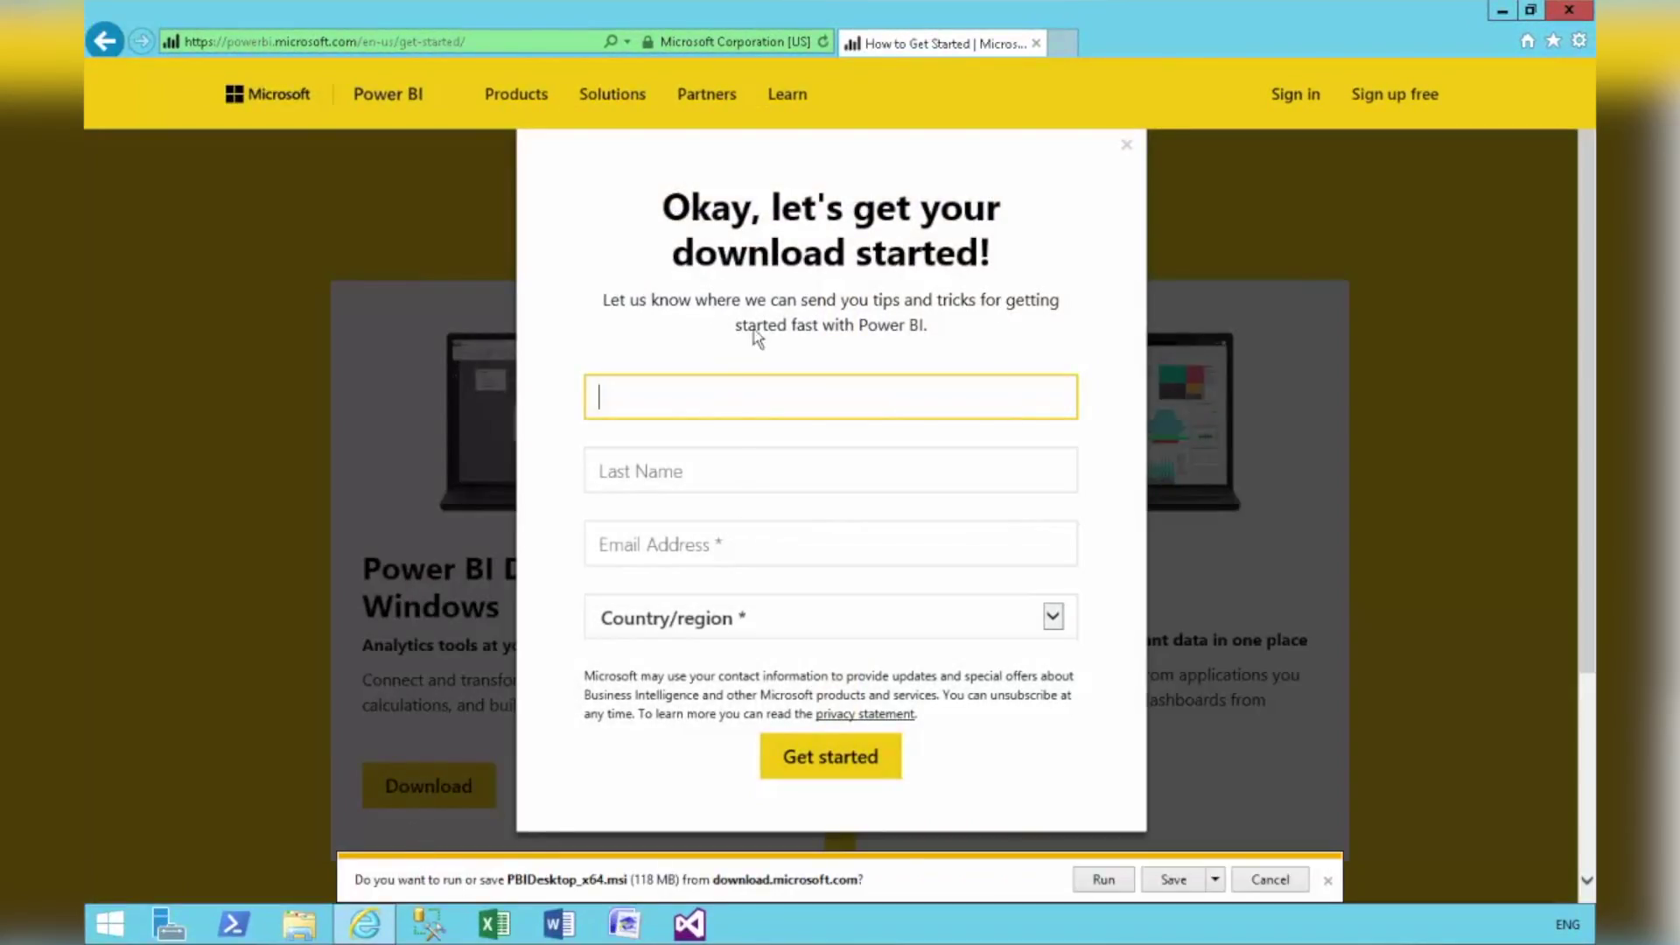
left_click(1126, 144)
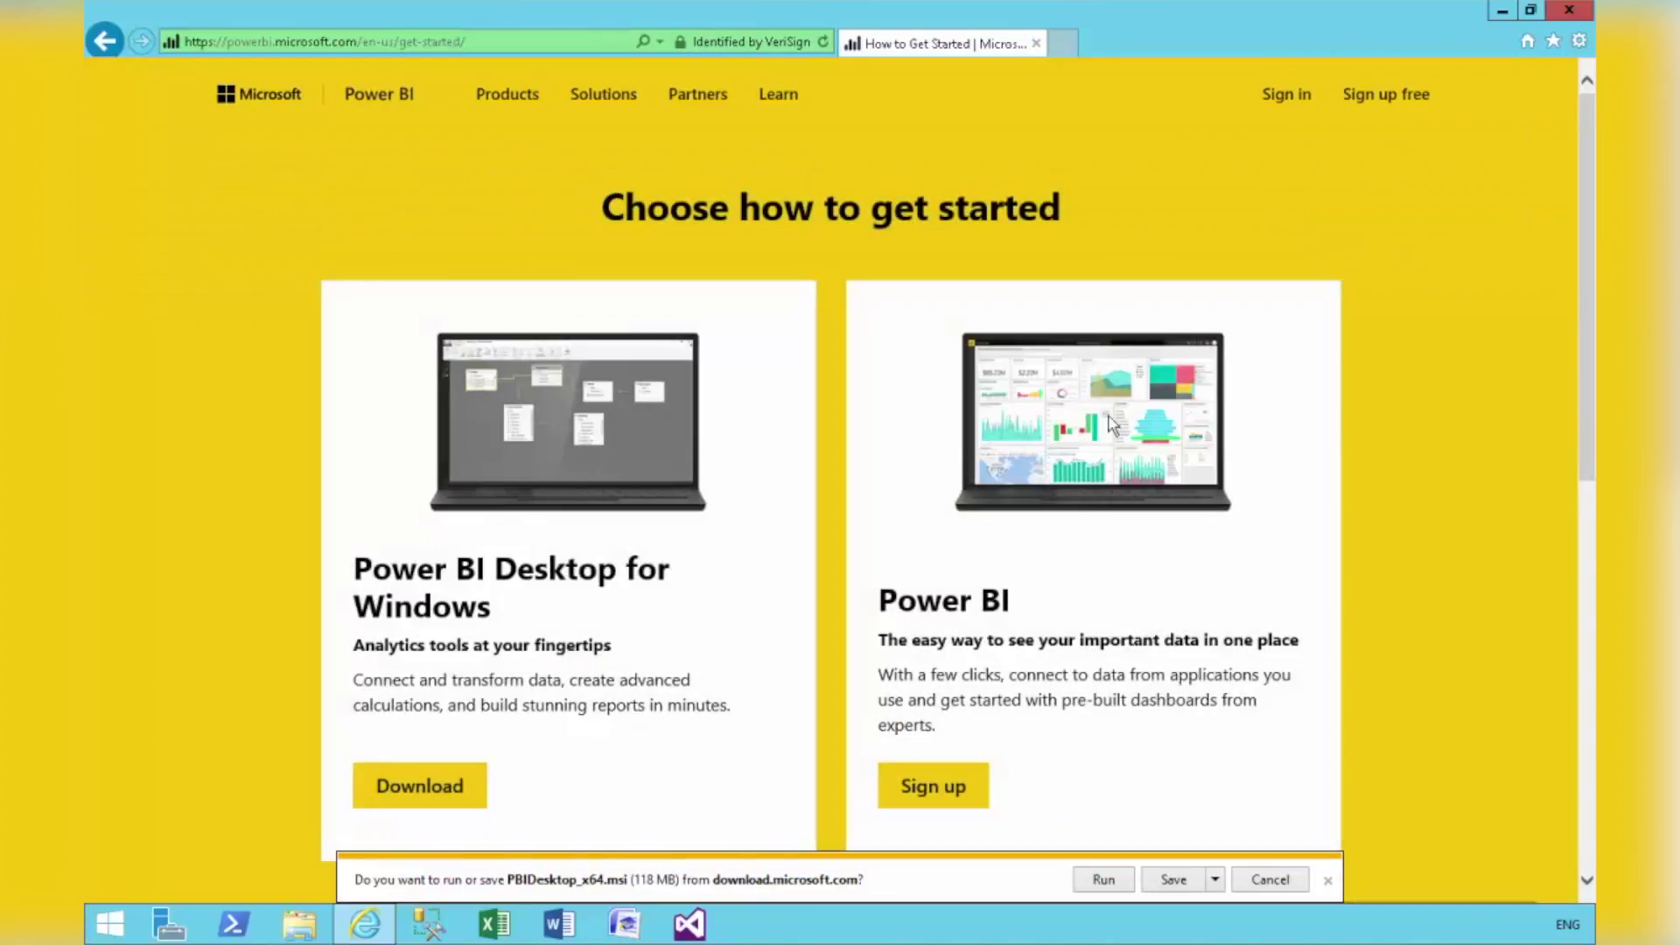
left_click(1177, 881)
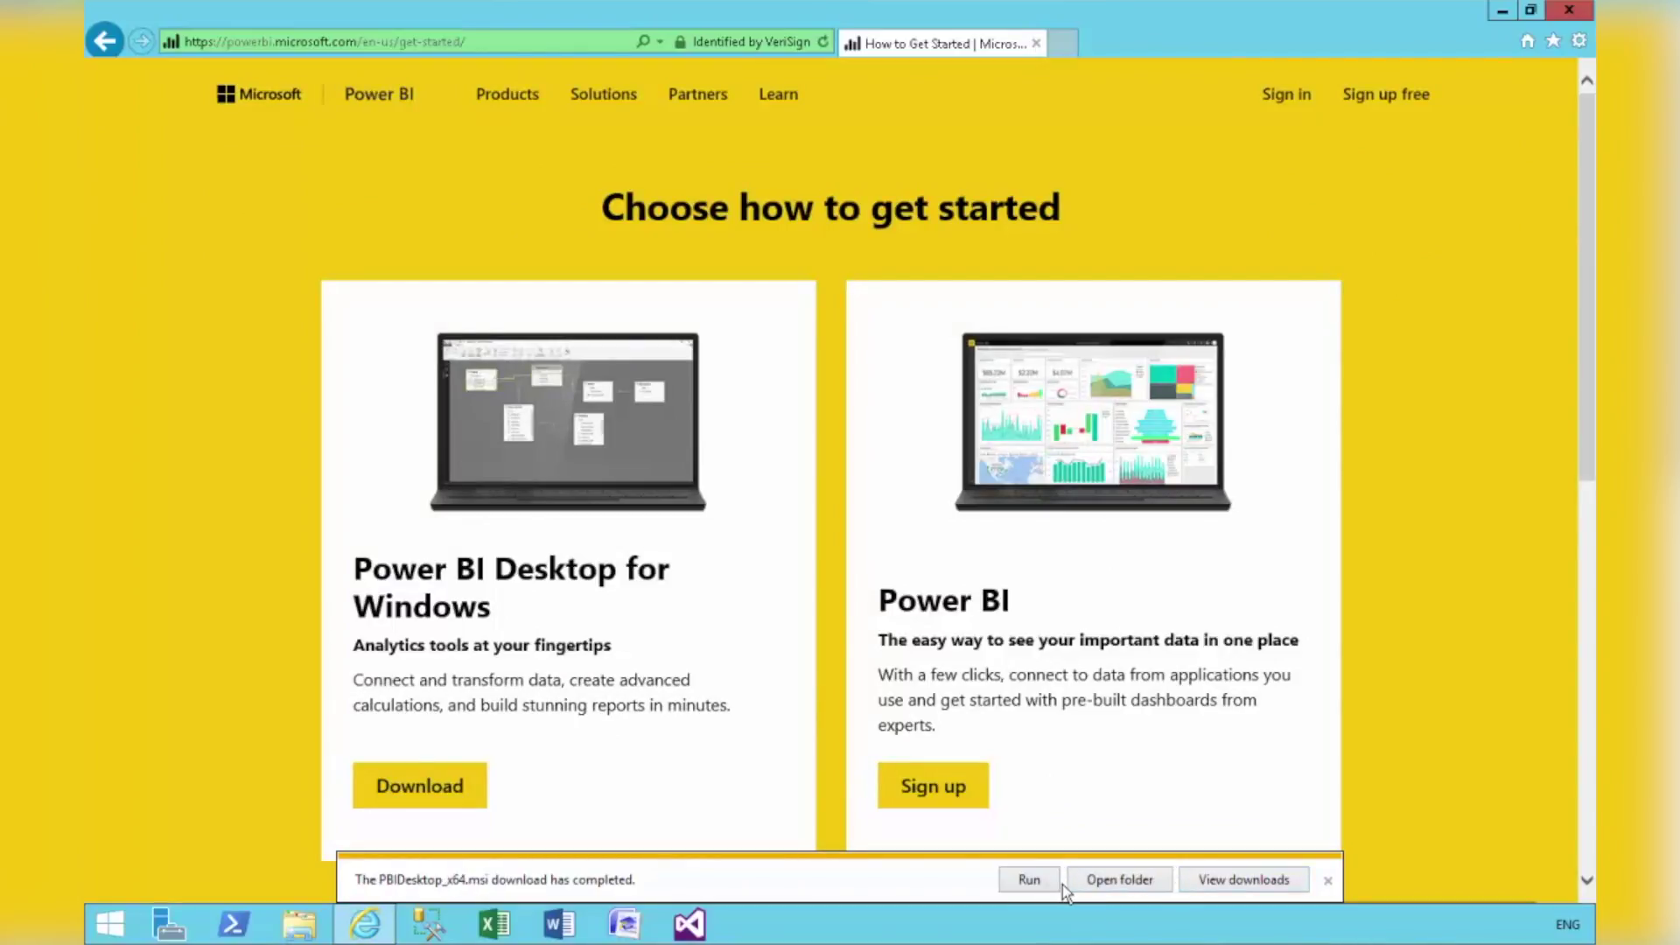
Install Power BI Desktop (x64) from the downloaded file, accepting the license terms and default destination folder, and launch it on completion
left_click(1031, 881)
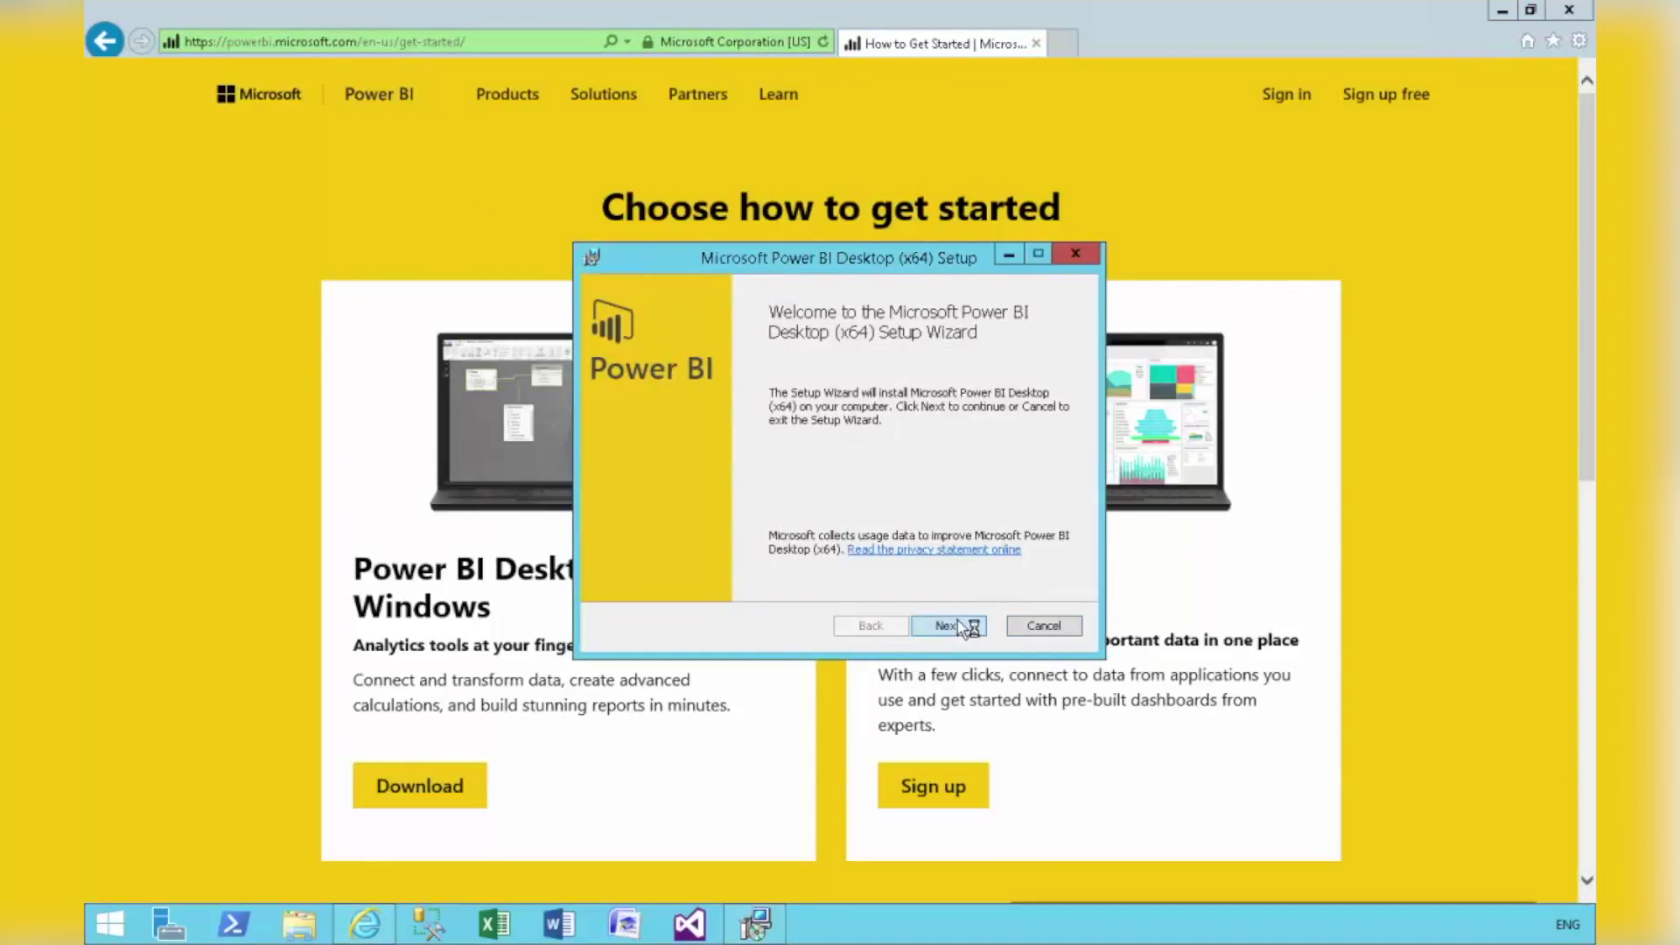
left_click(962, 627)
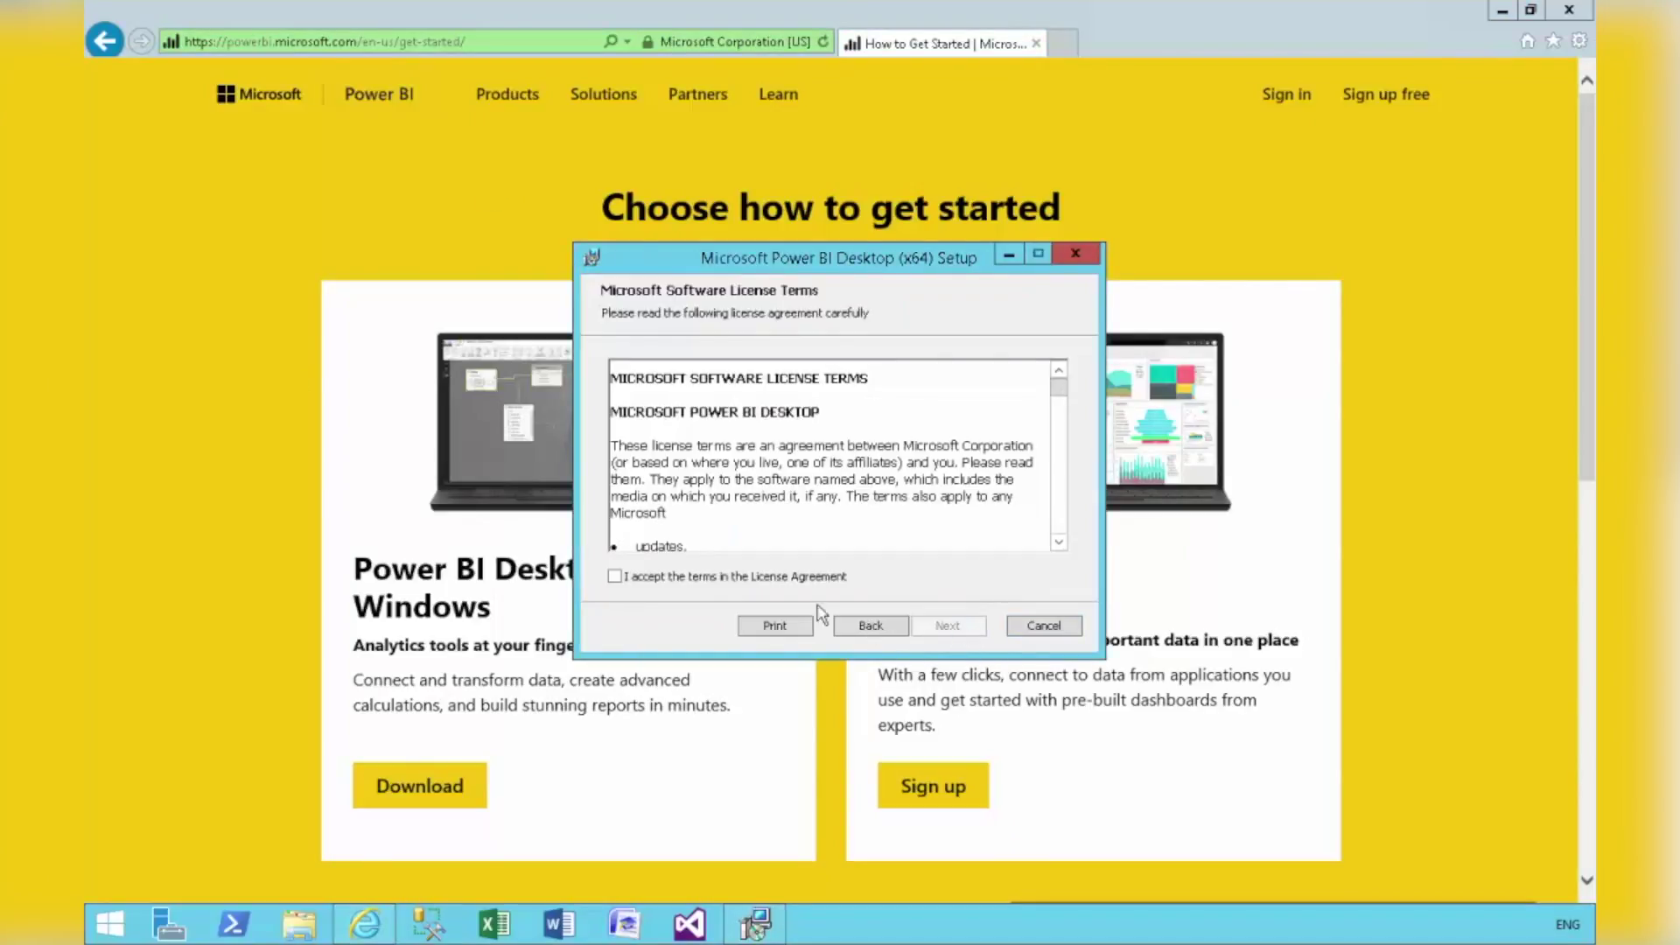
left_click(656, 578)
left_click(972, 630)
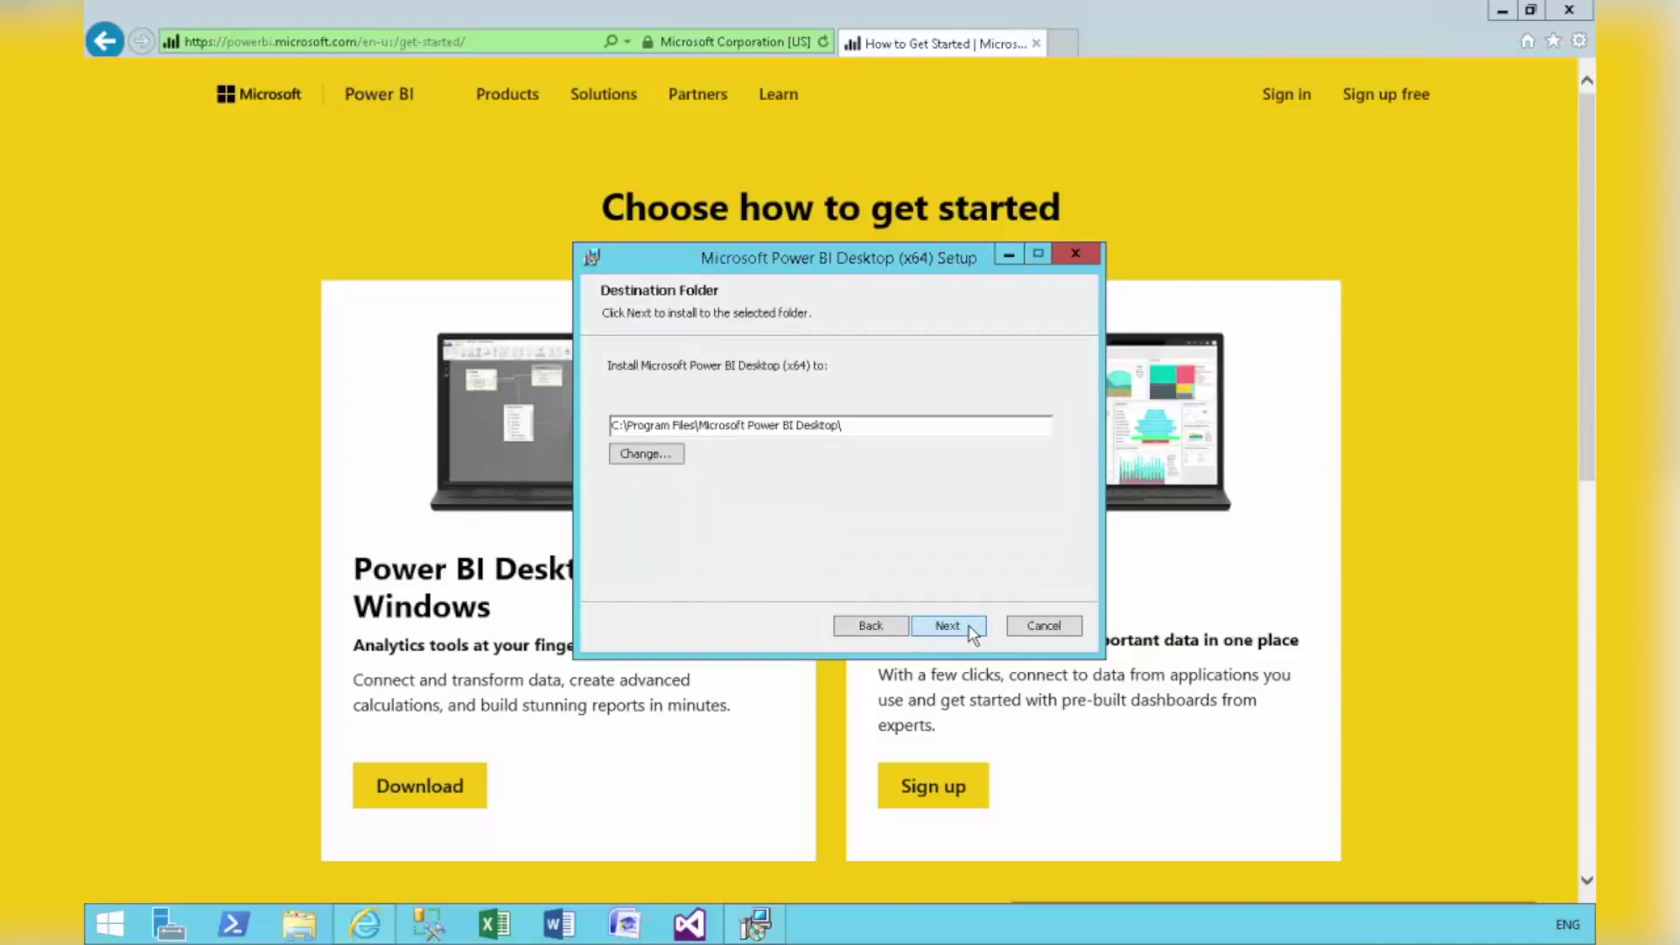
left_click(968, 626)
left_click(968, 625)
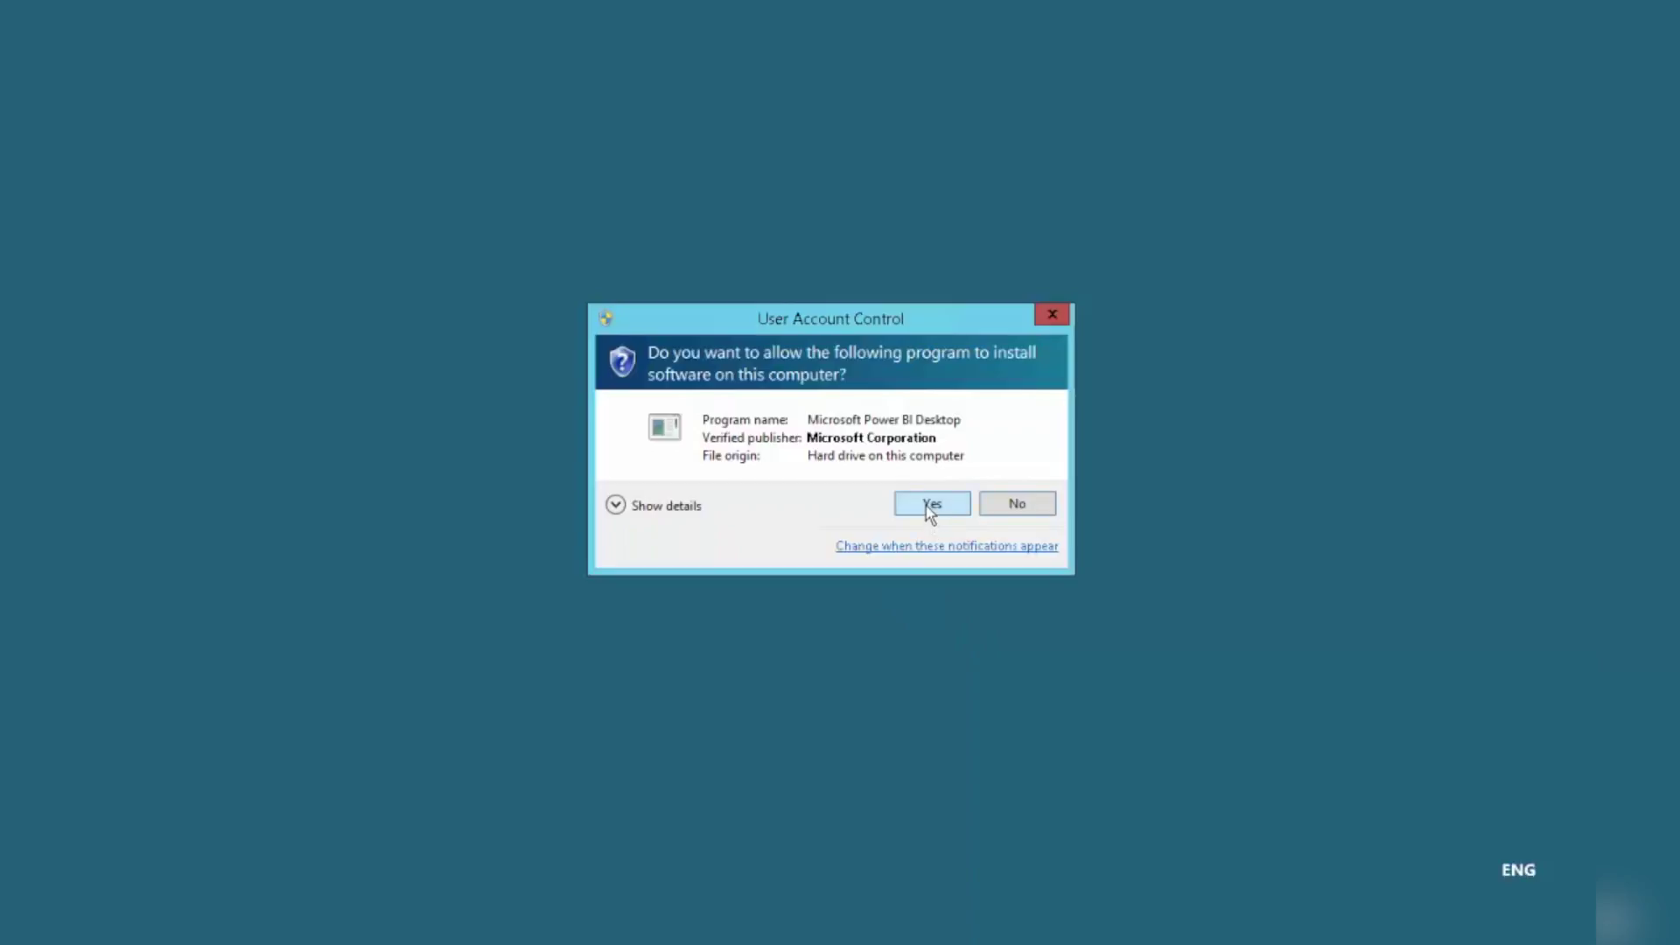
left_click(928, 505)
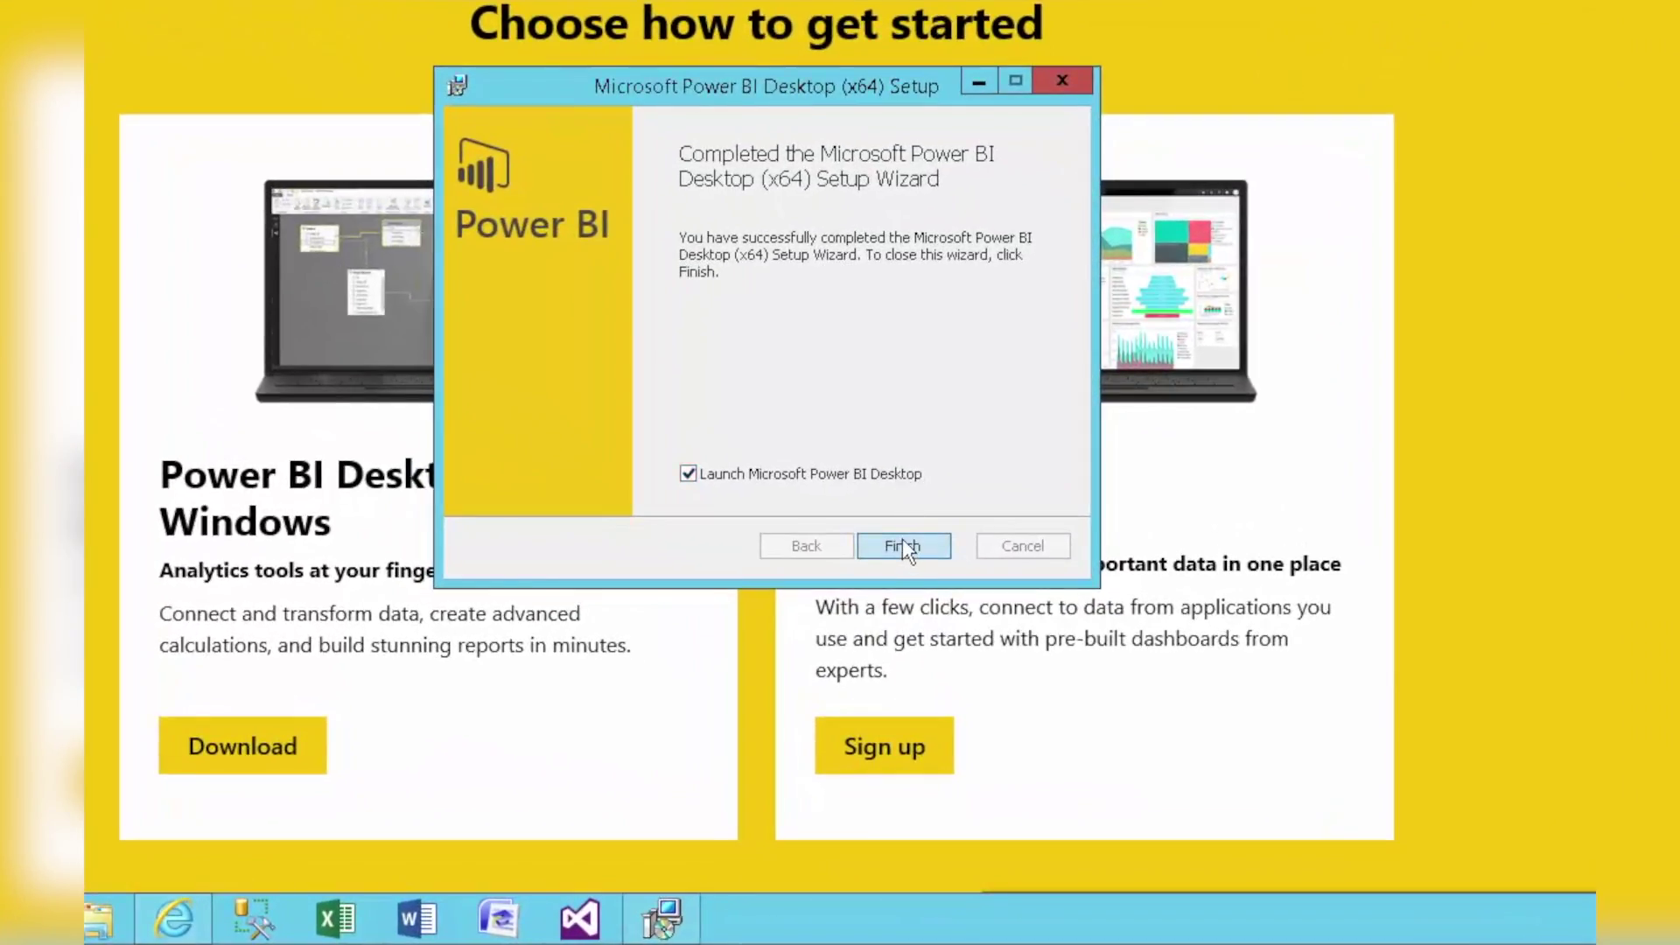
left_click(914, 567)
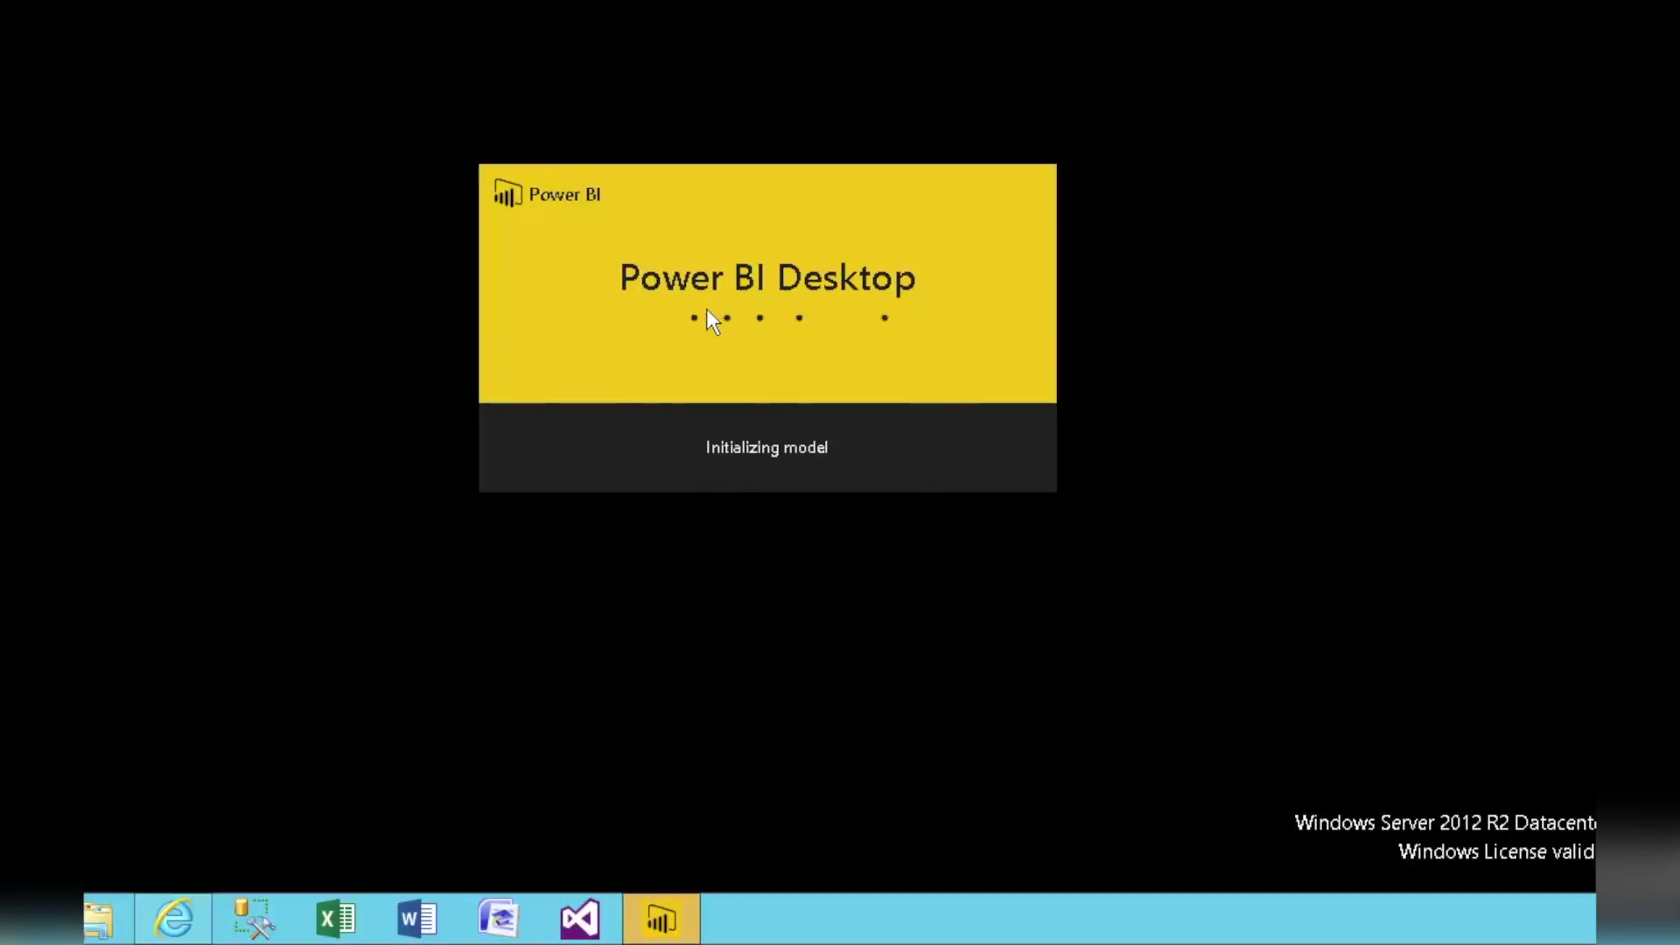
left_click(174, 919)
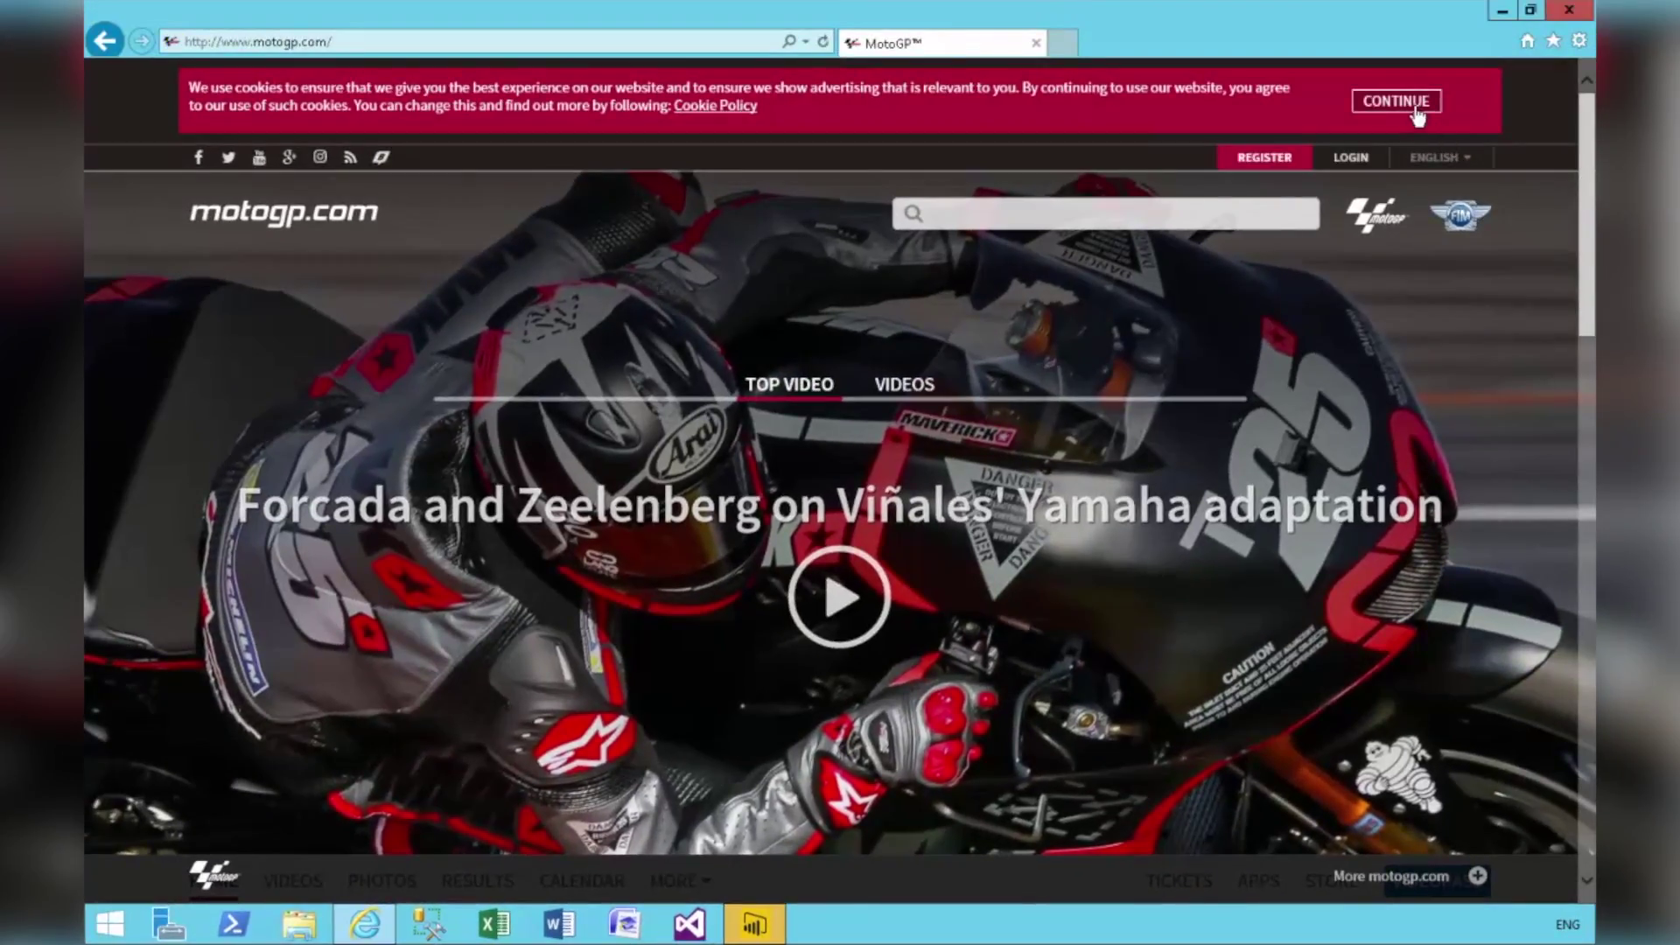
left_click(1384, 103)
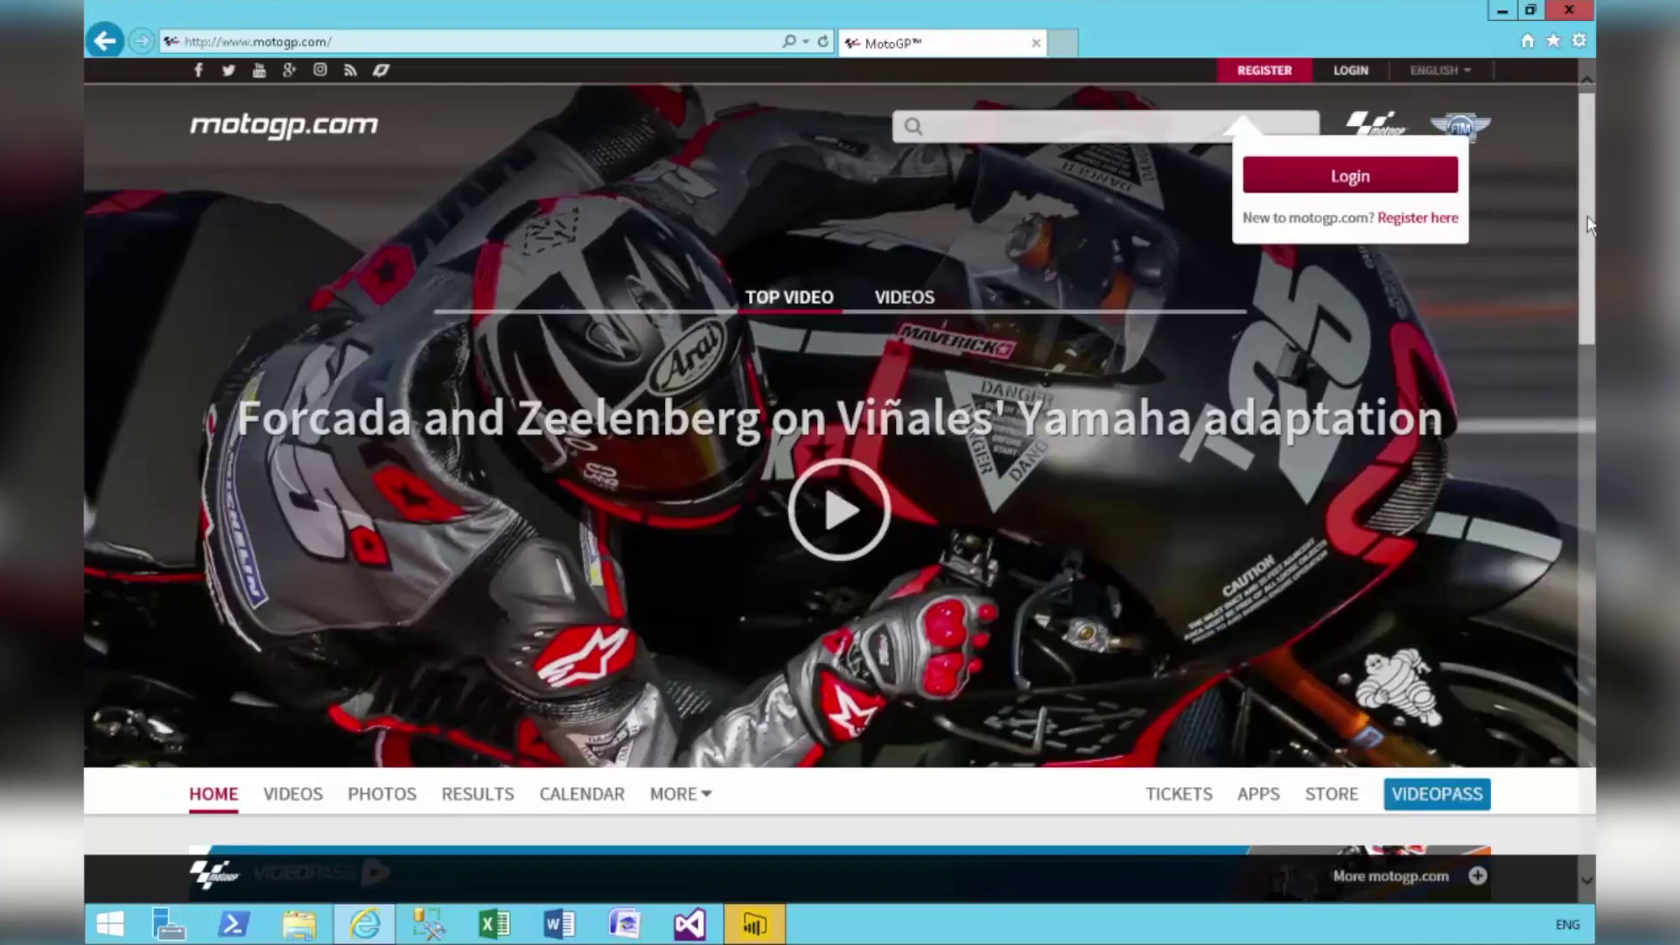
left_click_drag(1580, 224, 1593, 421)
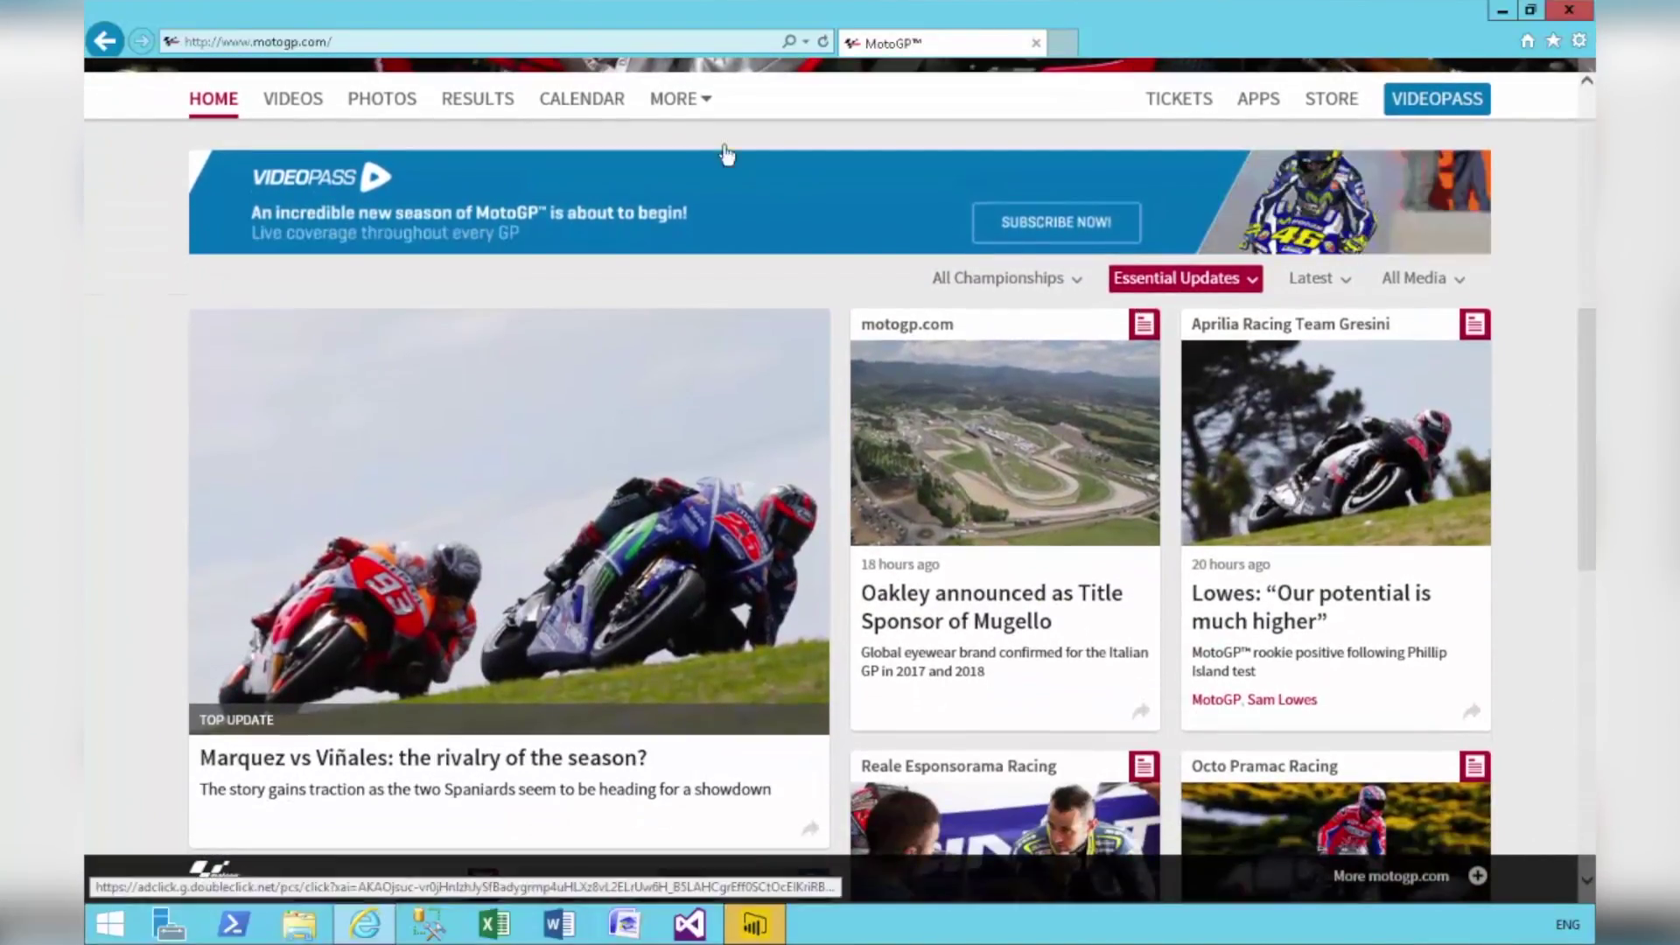
left_click(480, 105)
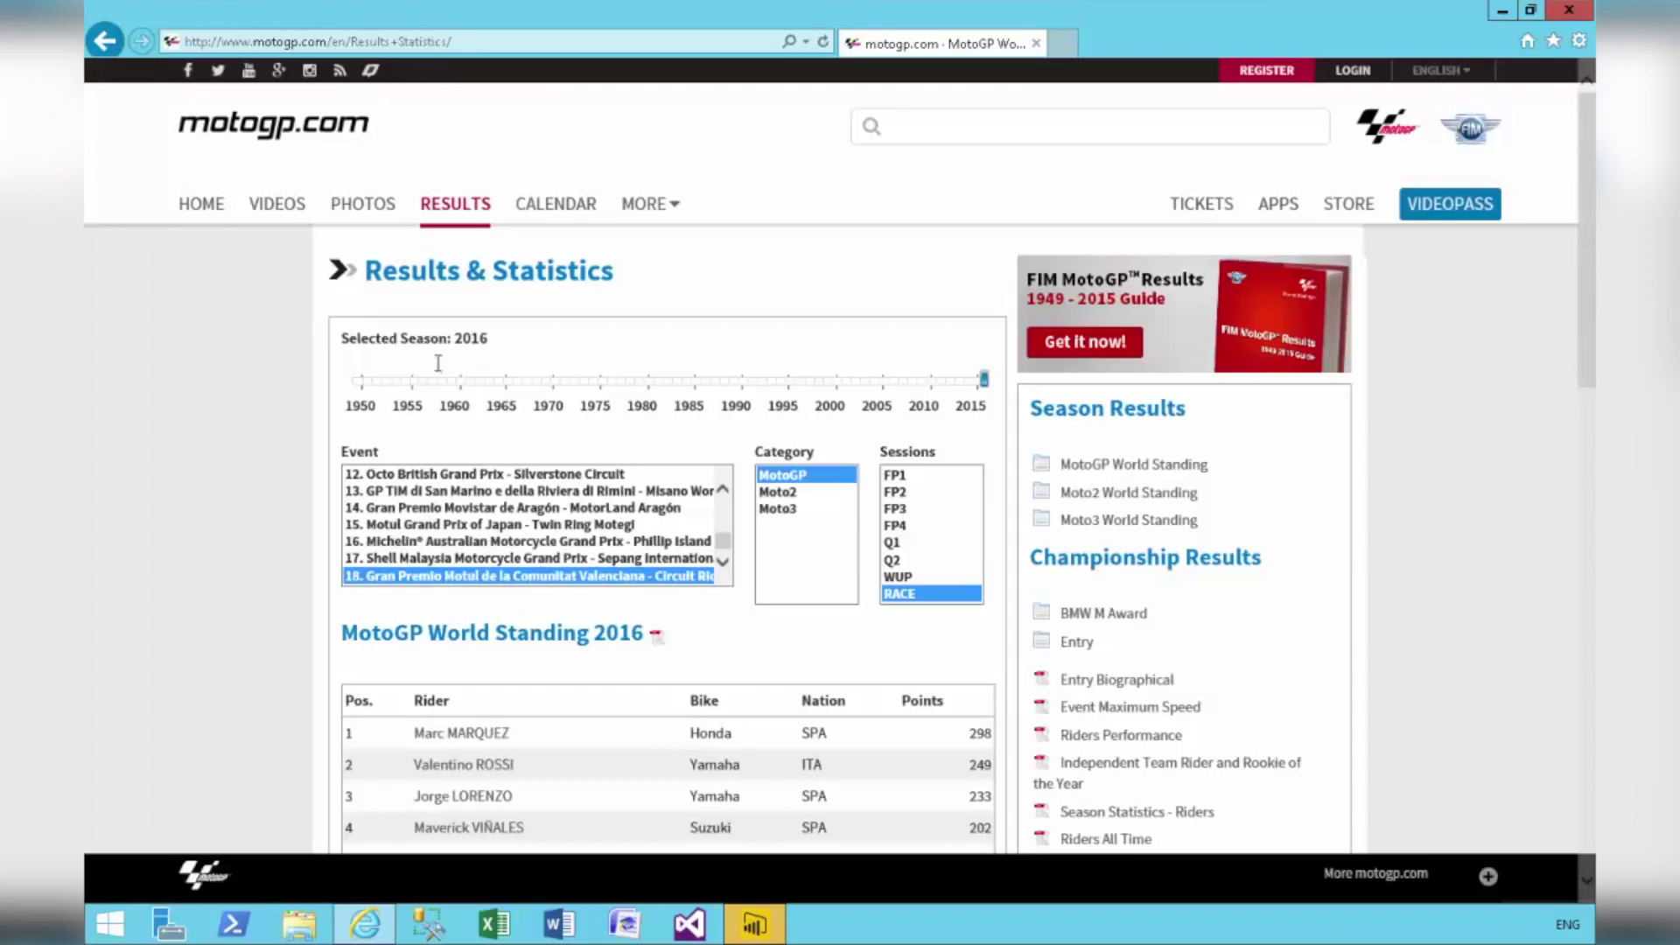
Examine the heading and year of the MotoGP World Standing 2016 table on the results page
left_click_drag(343, 632, 564, 647)
left_click(544, 711)
double_click(612, 634)
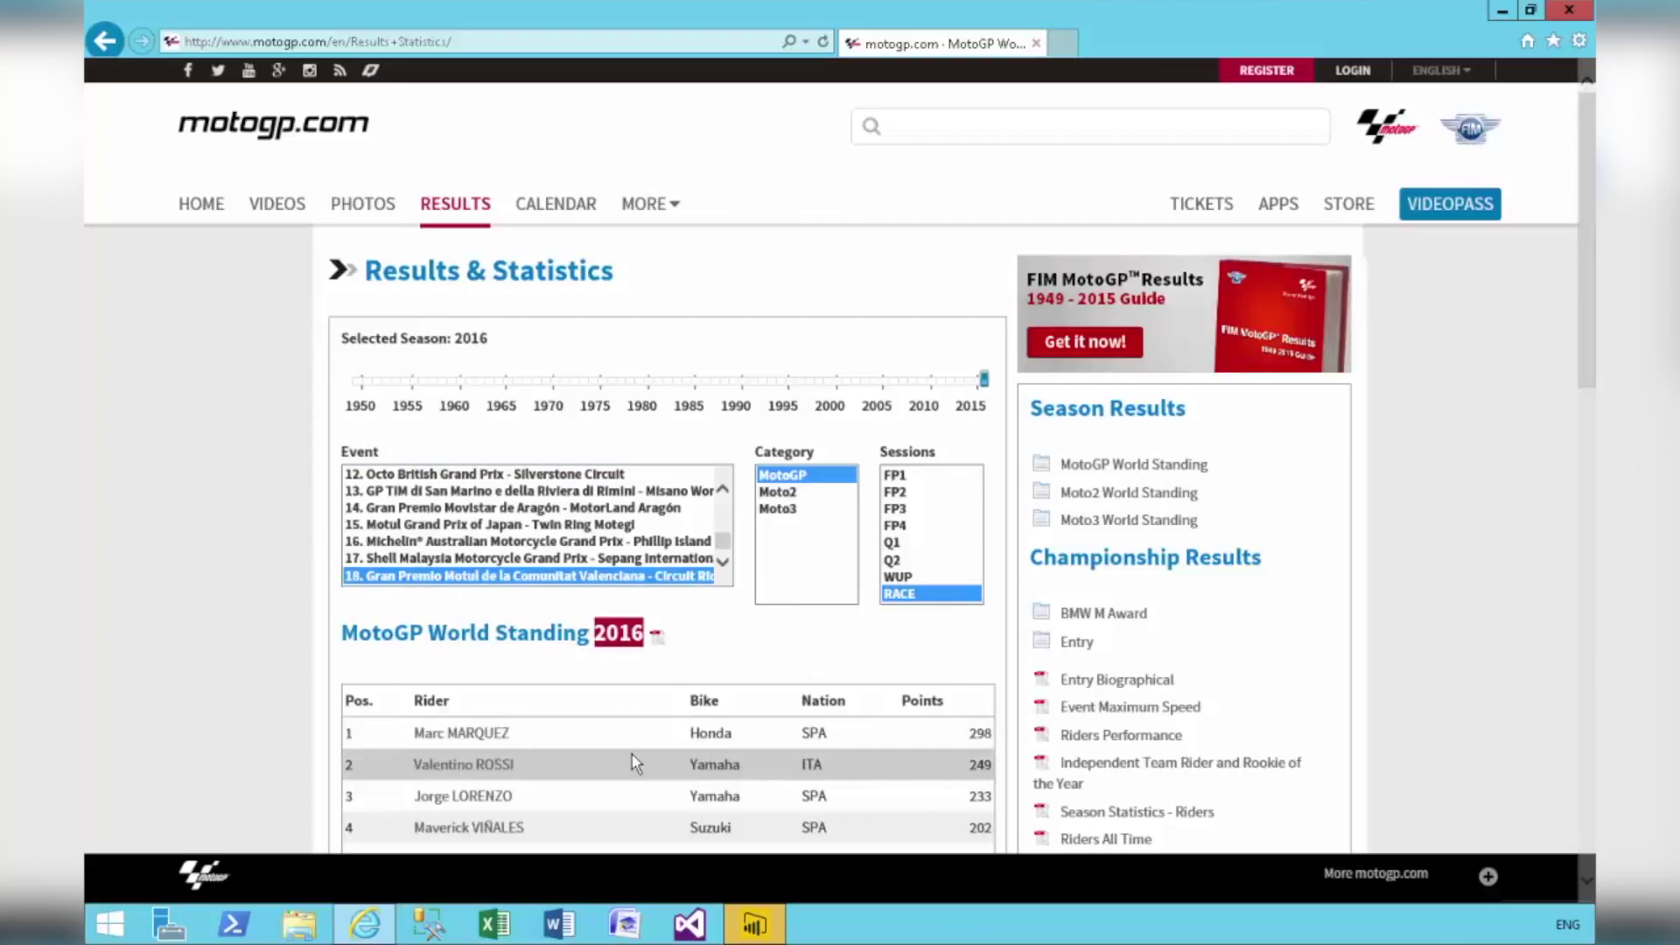
left_click(517, 630)
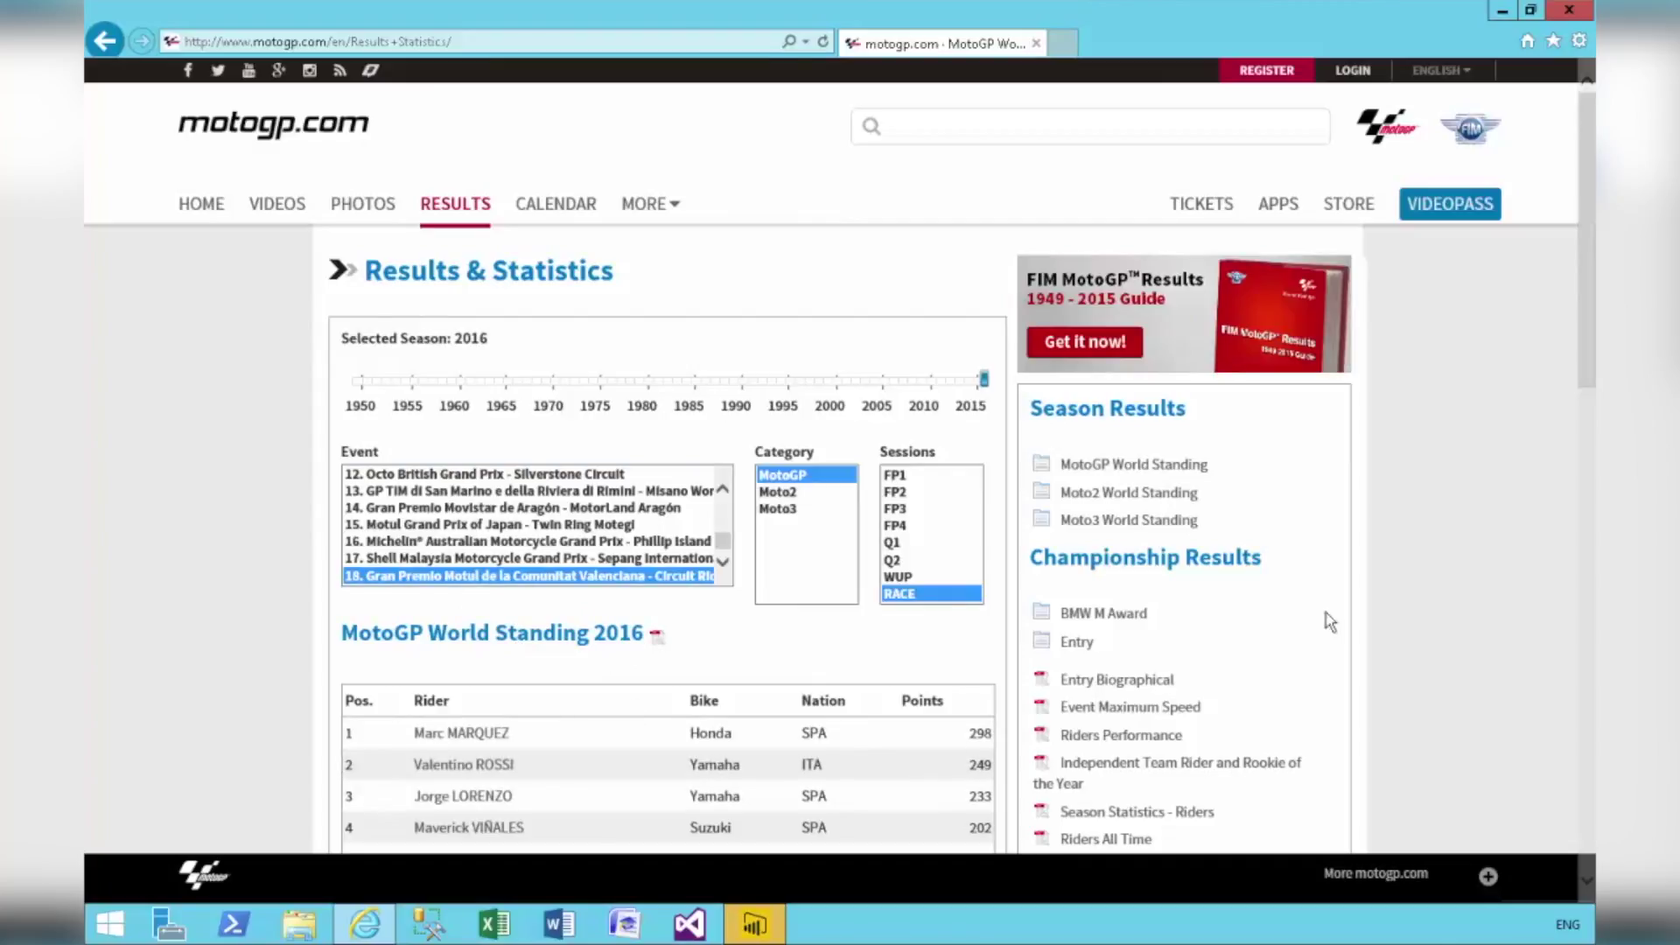
mouse_move(1591, 229)
left_mouse_down()
mouse_move(1591, 248)
mouse_move(1591, 226)
left_mouse_up()
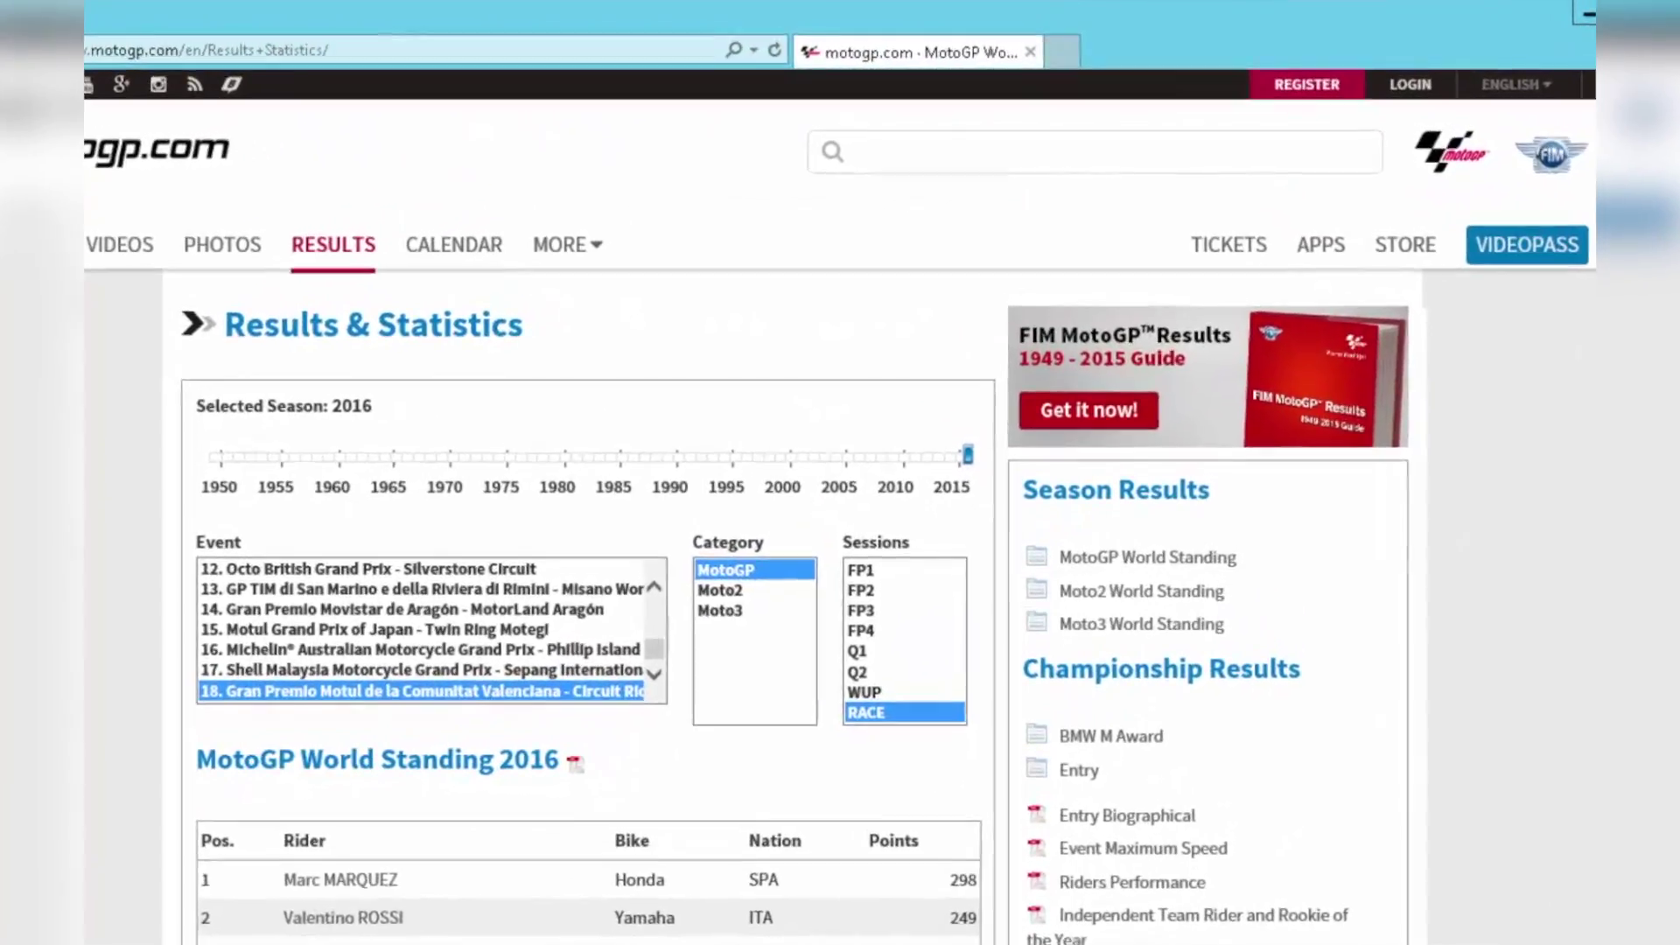
Load the 2011 season by appending 2011 to the Results+Statistics address, and check the year in the standings heading
left_click(364, 47)
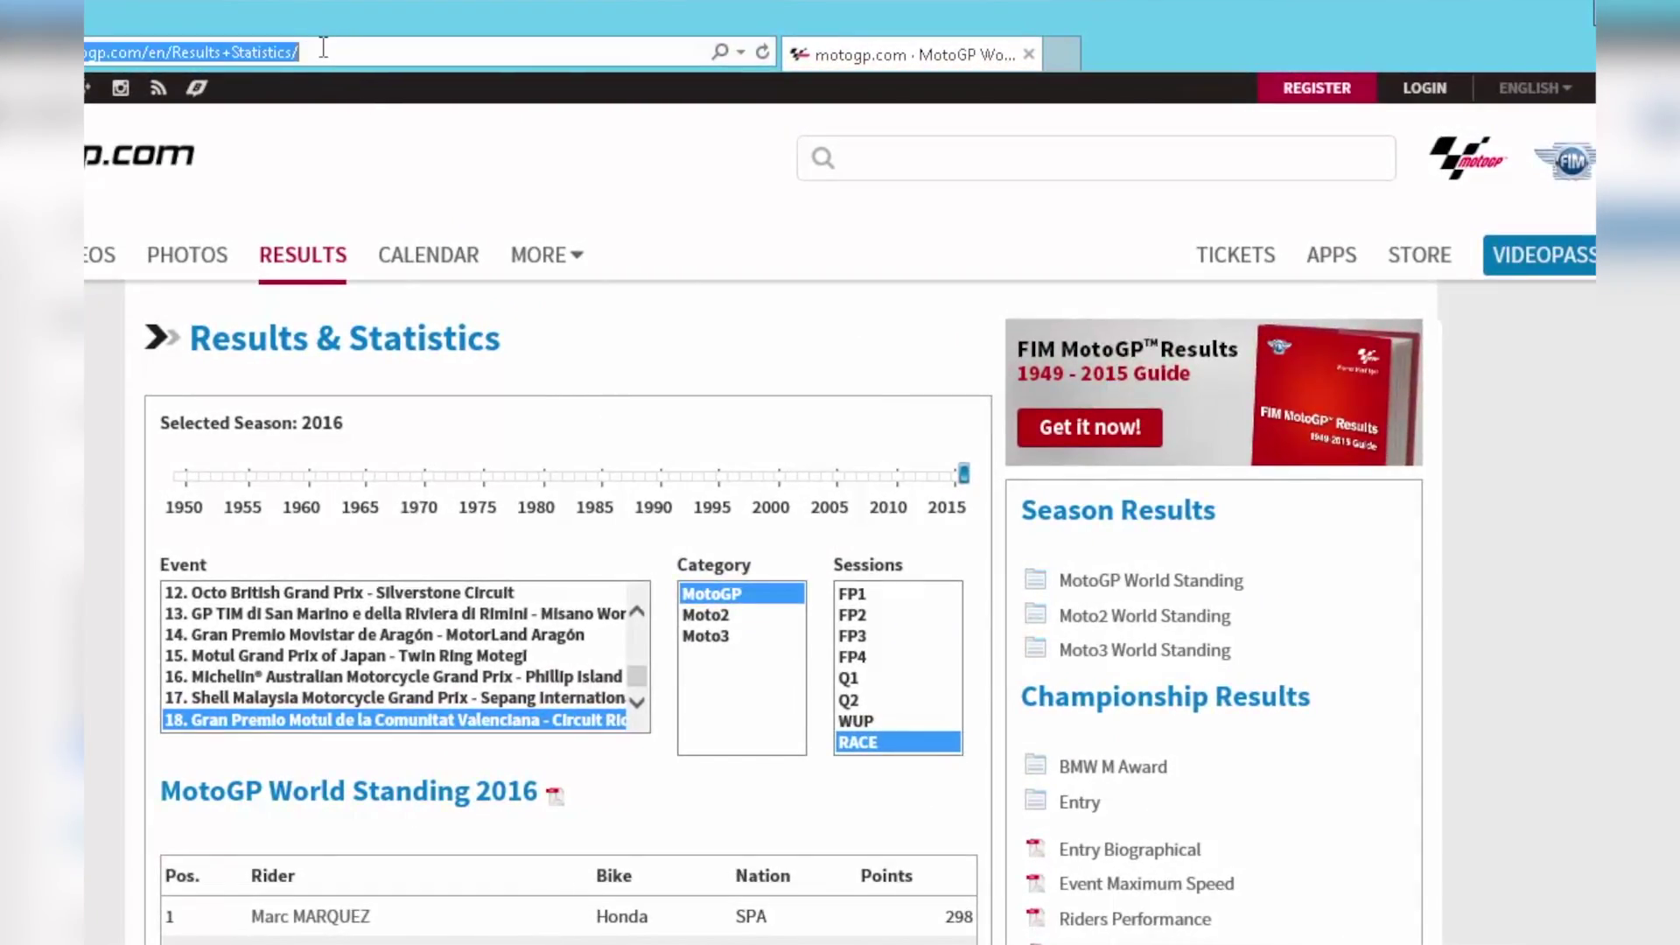
left_click(323, 47)
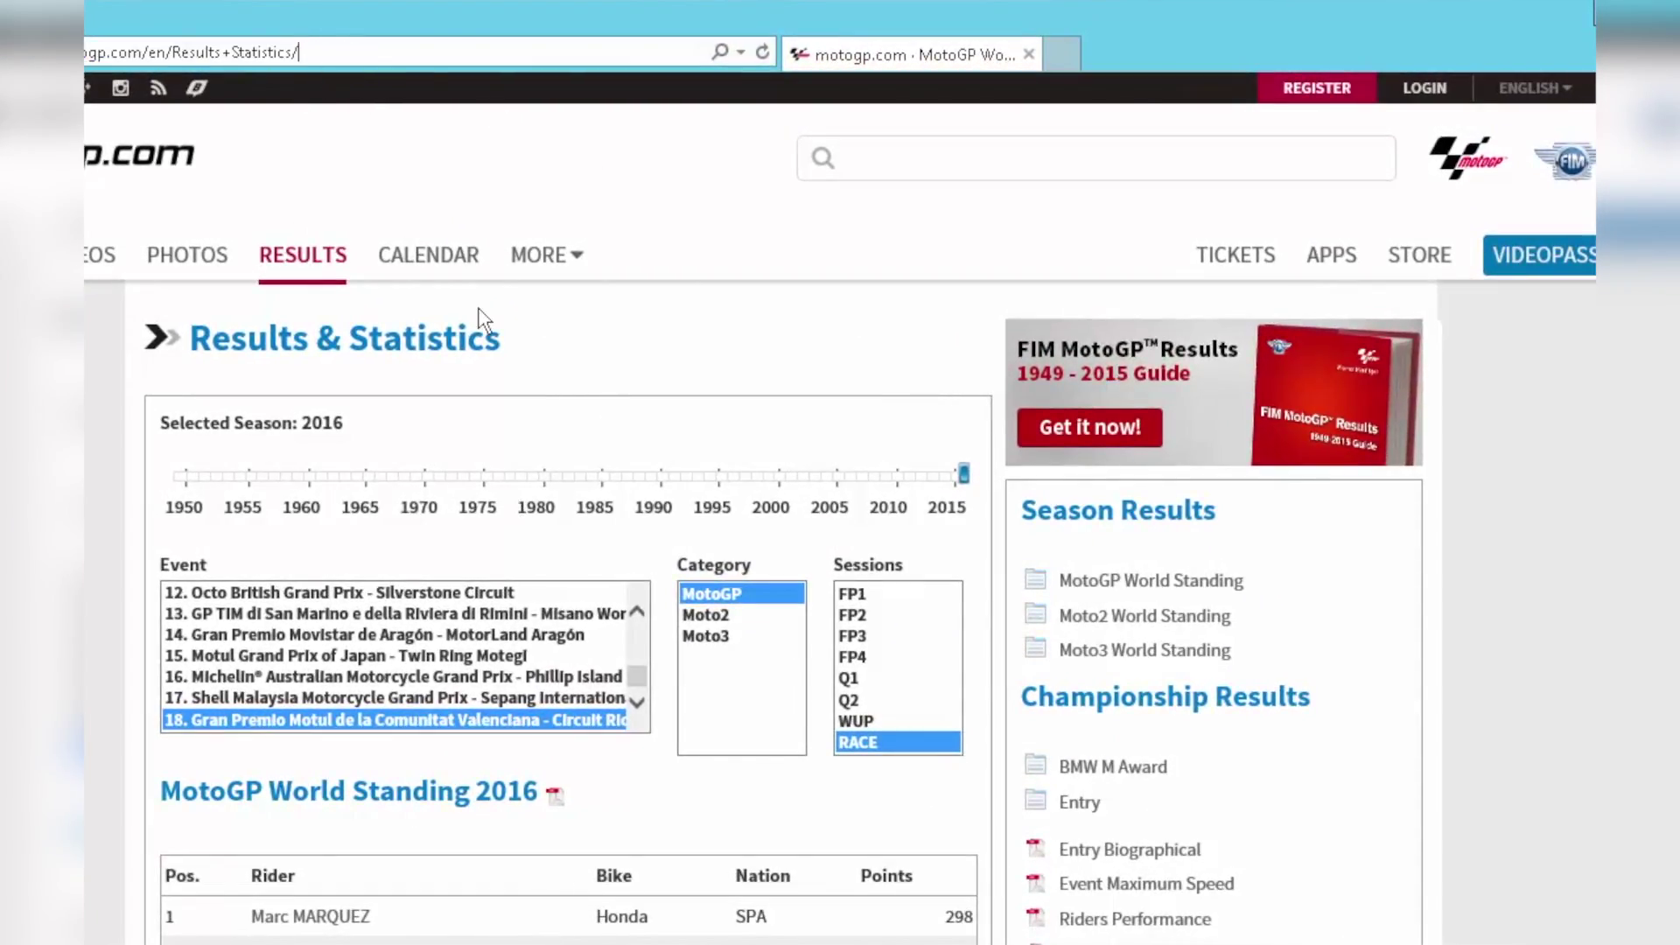
type("2011")
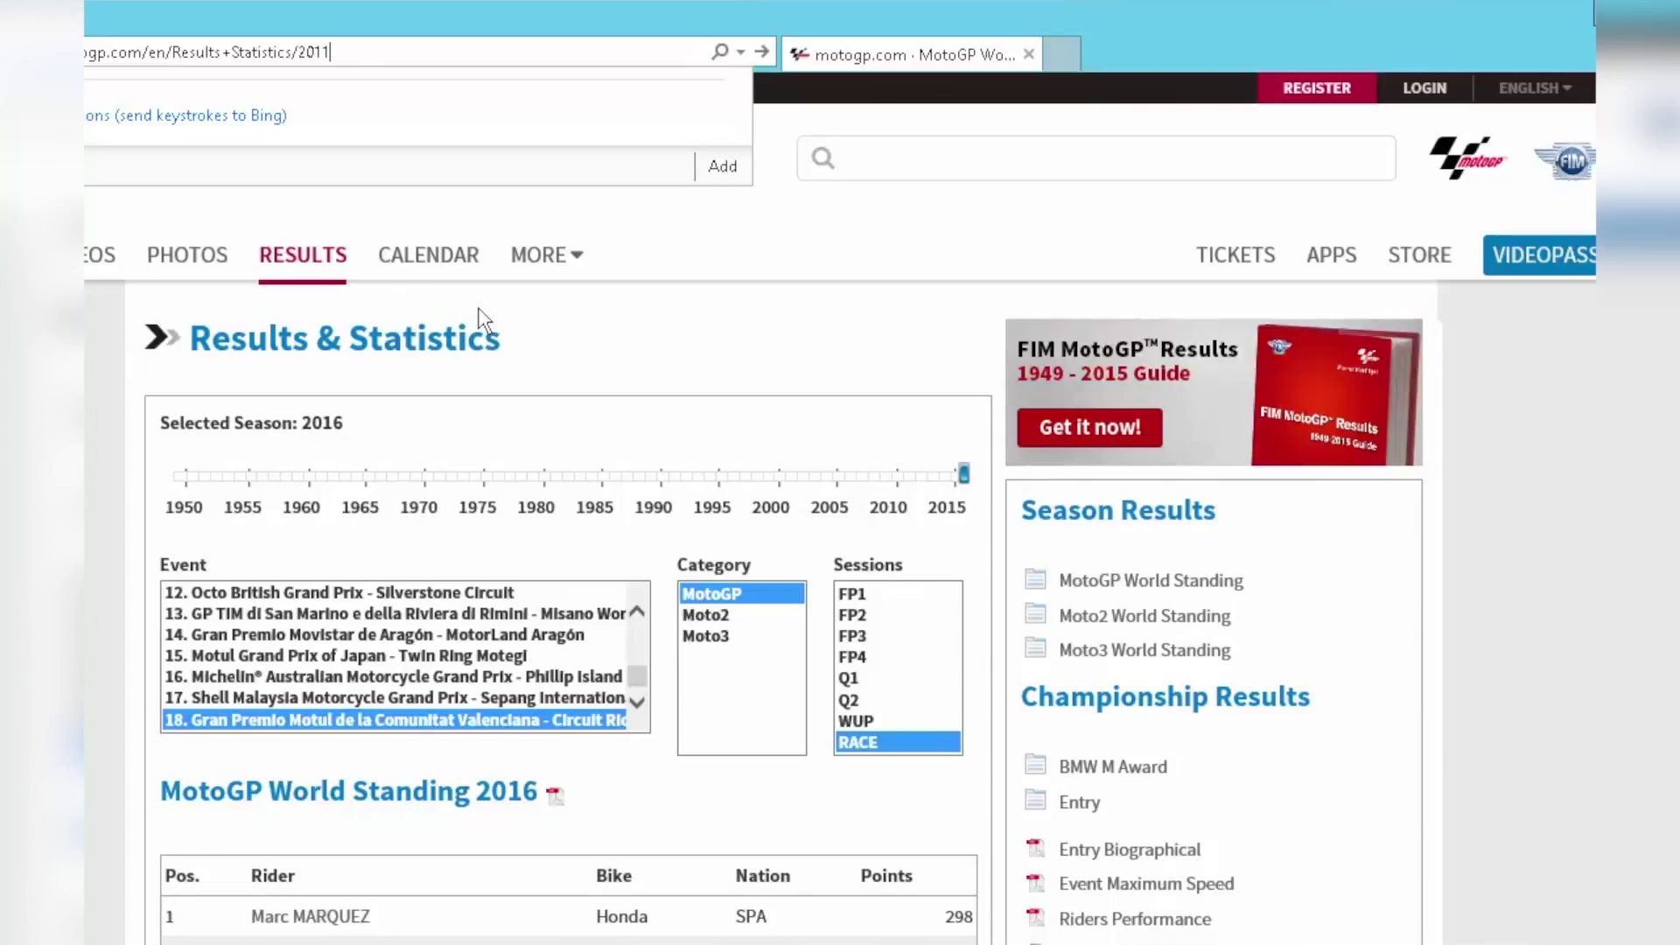
key("Return")
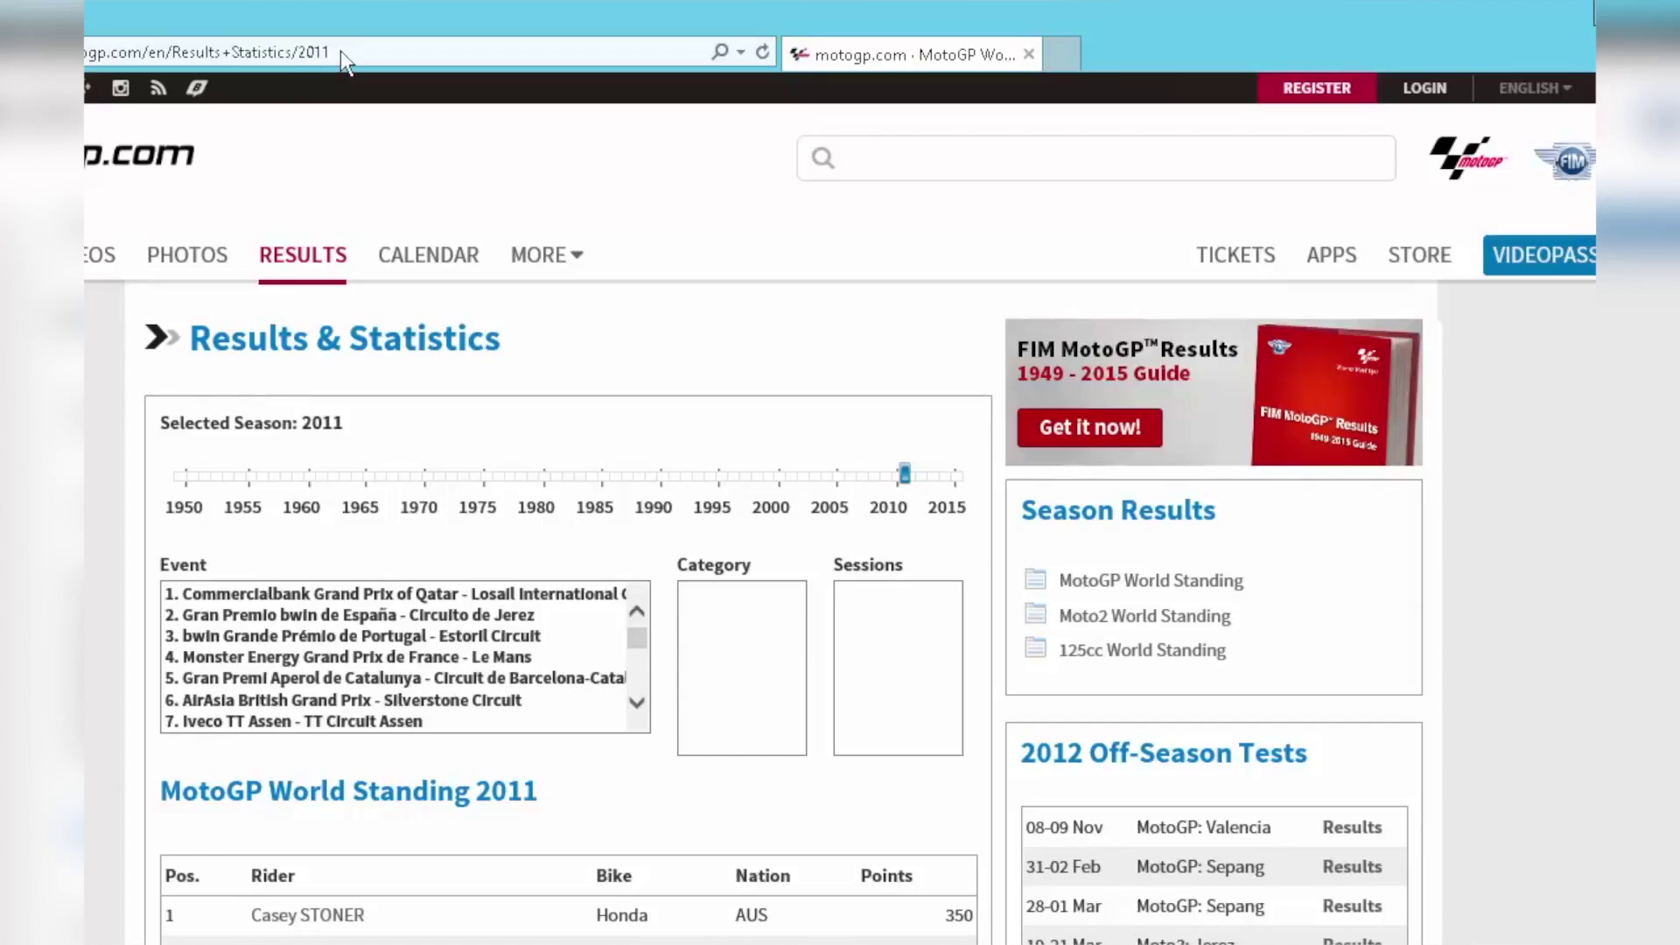
double_click(492, 792)
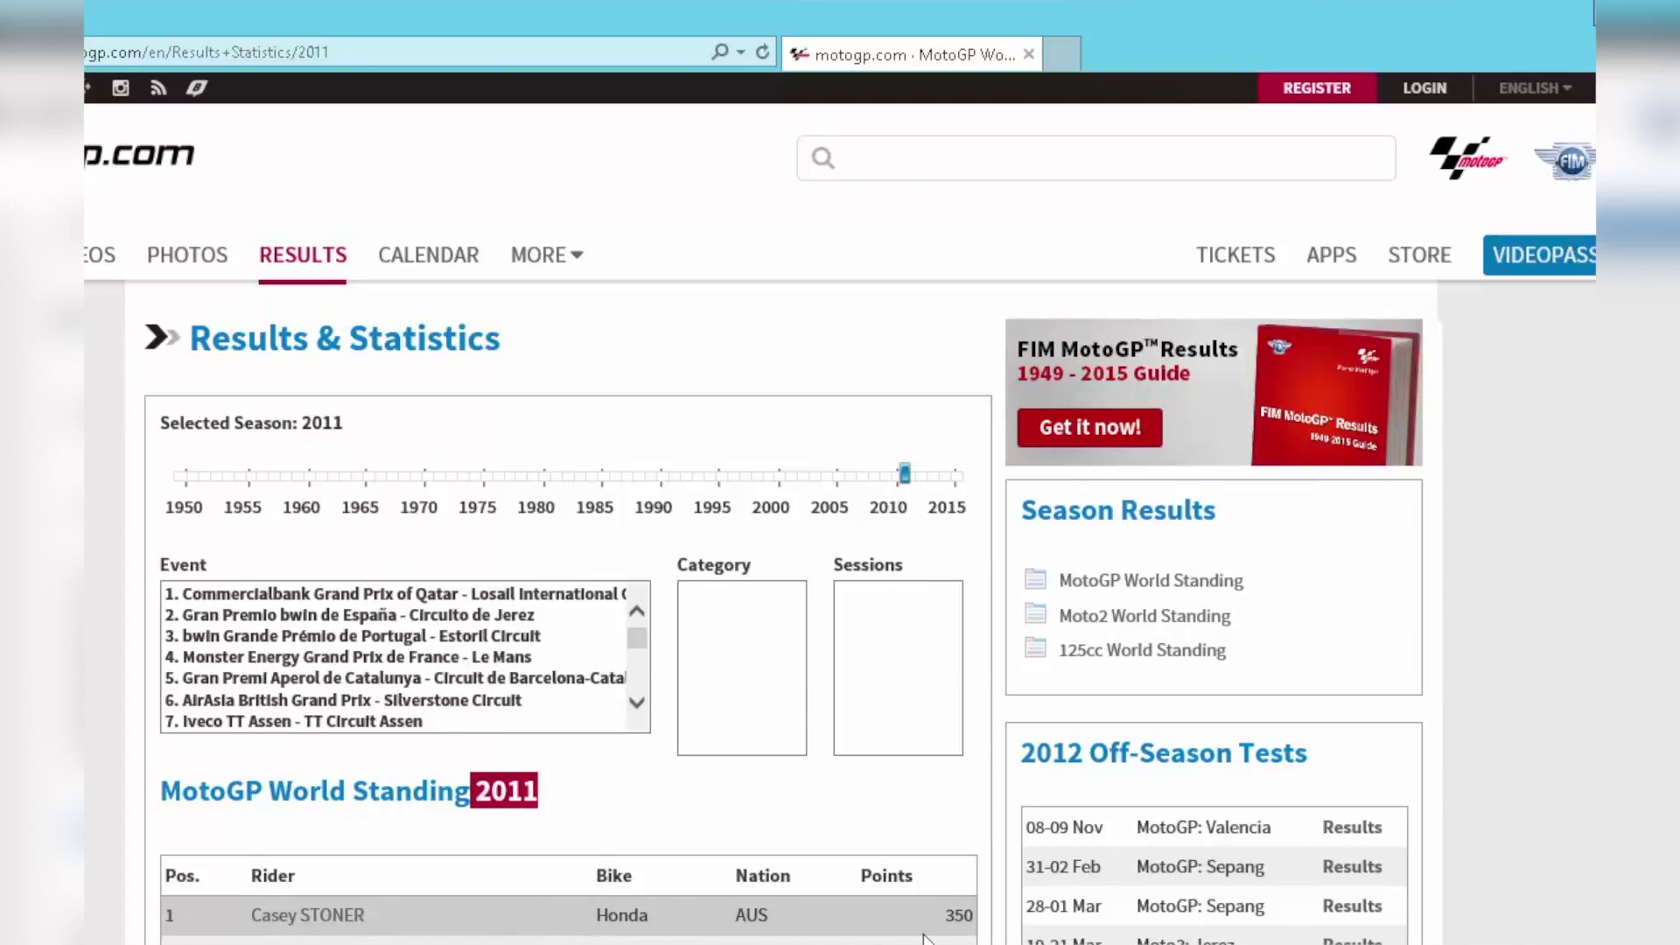
Load the 1949 season results by replacing the year in the page address with 1949
left_click(353, 54)
left_click(299, 53)
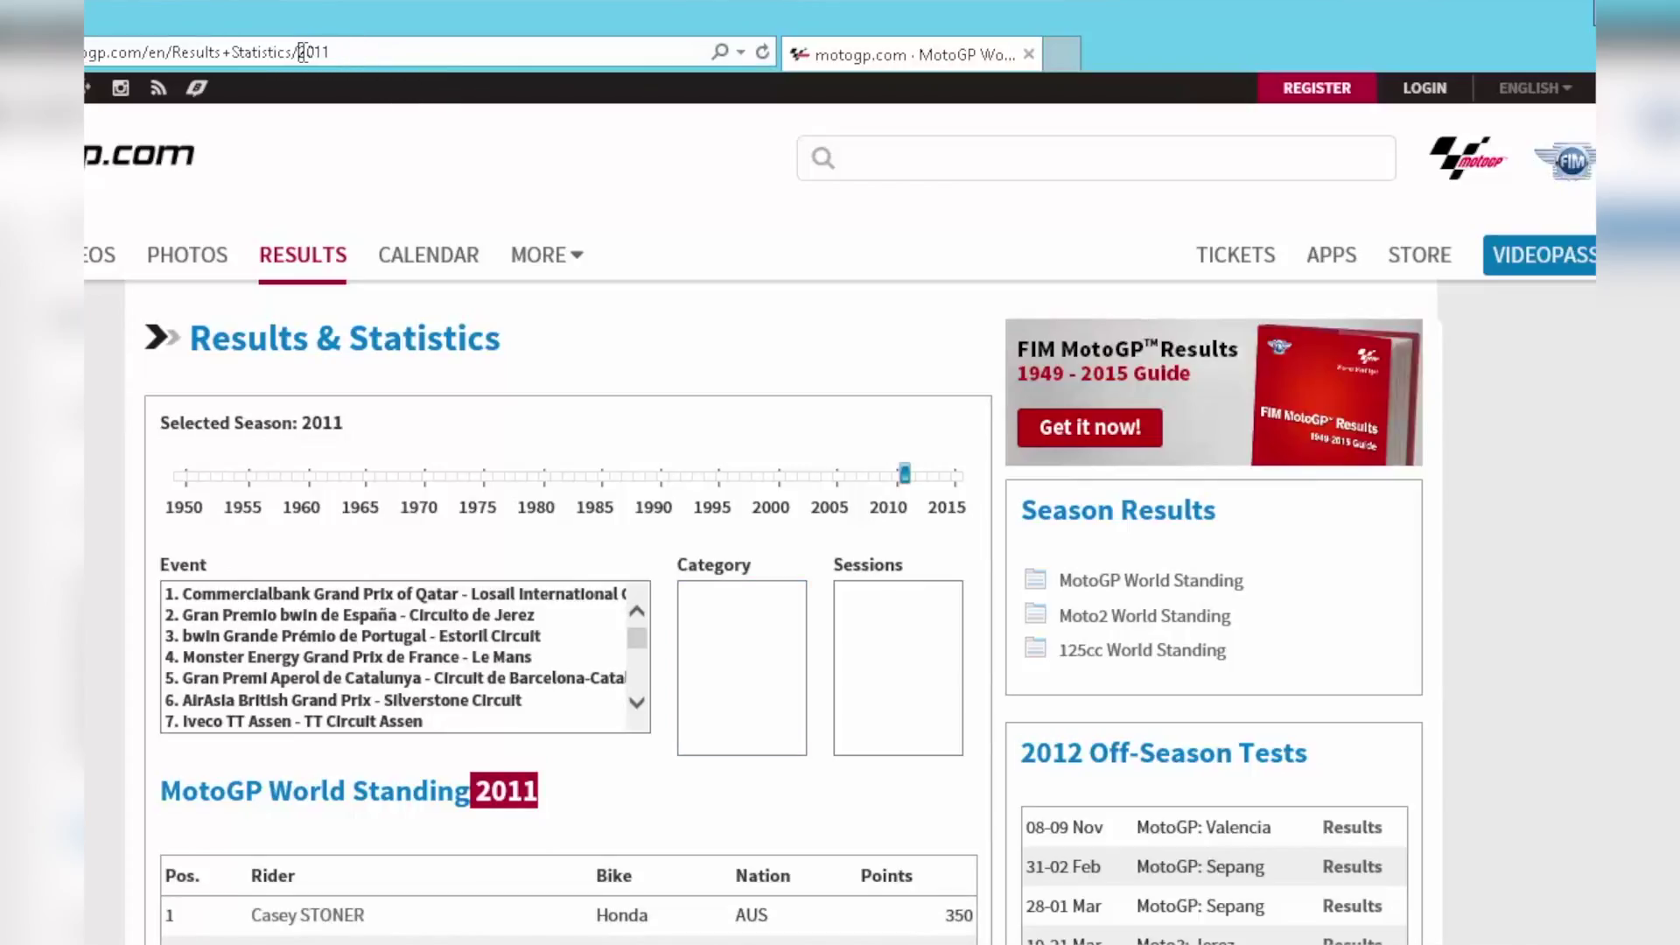
left_click_drag(299, 52, 395, 56)
type("1")
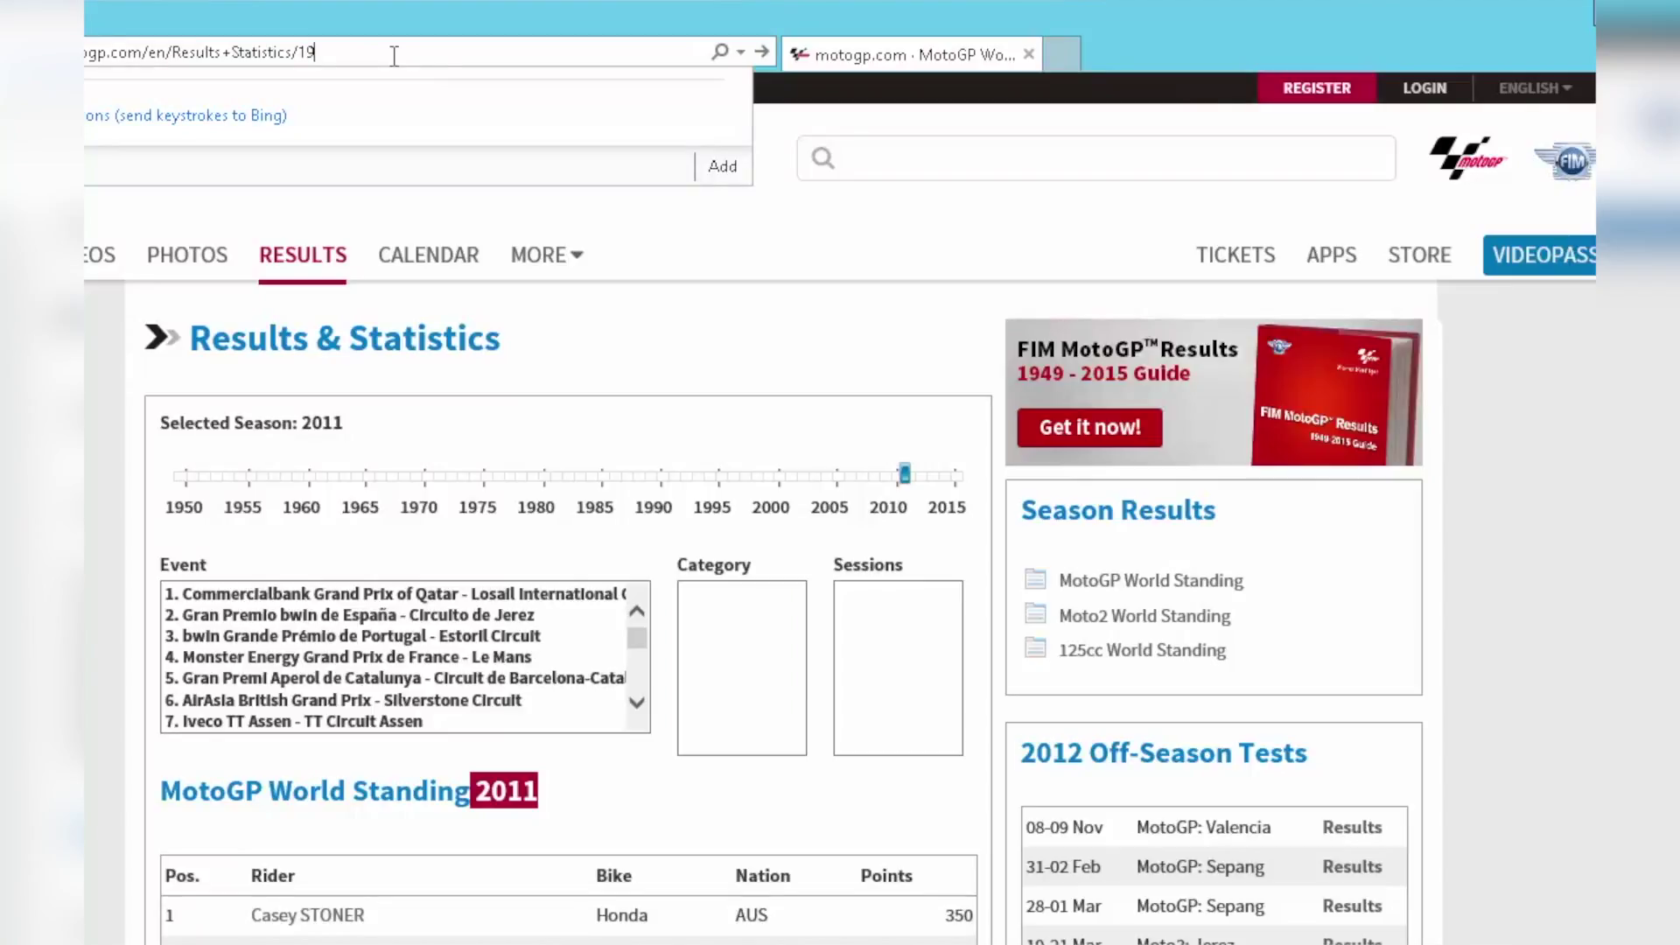
key("Return")
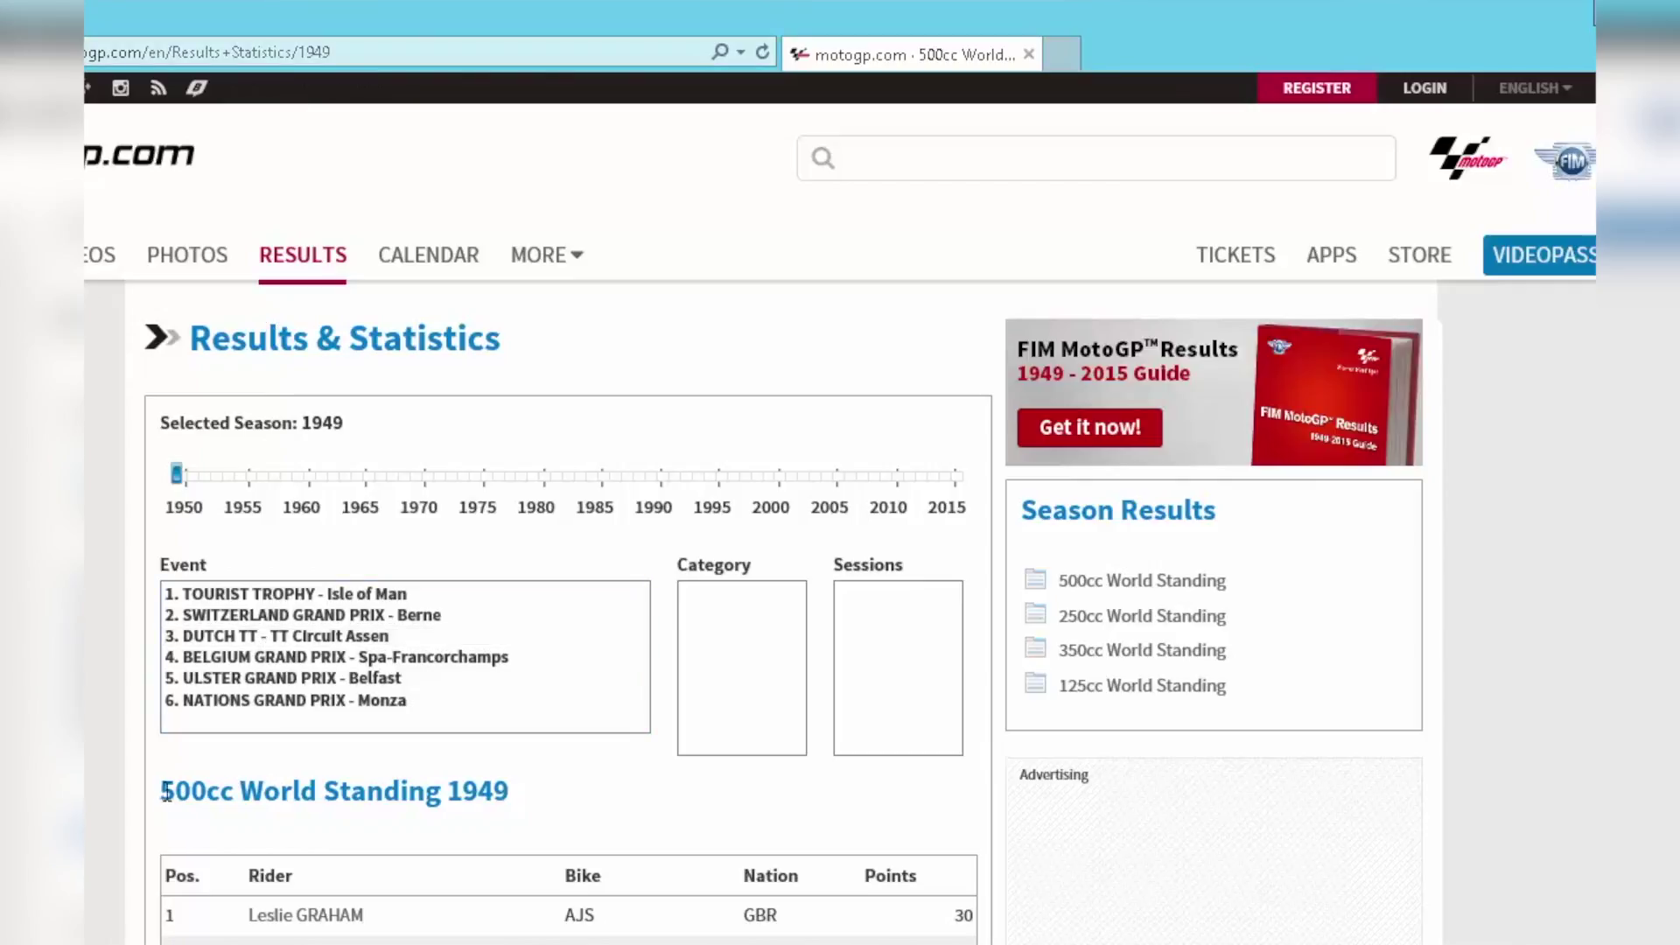
Examine the 500cc World Standing 1949 heading and its full table of riders, bikes, nations and points
left_click_drag(162, 792, 324, 790)
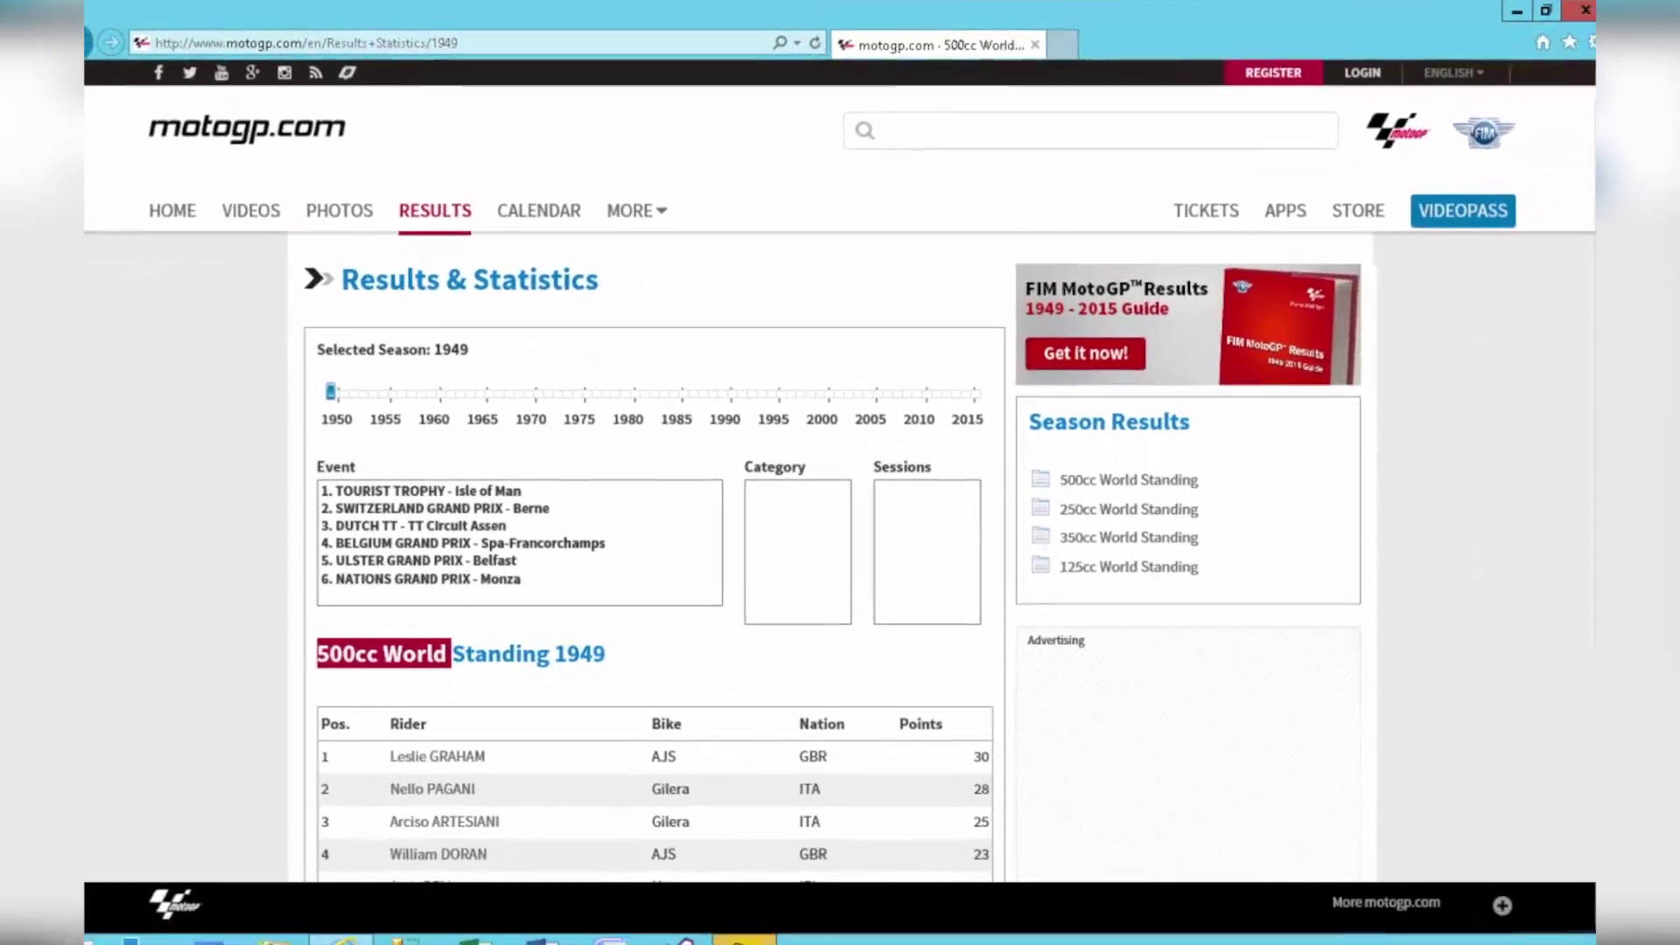
left_click_drag(1583, 188, 1574, 444)
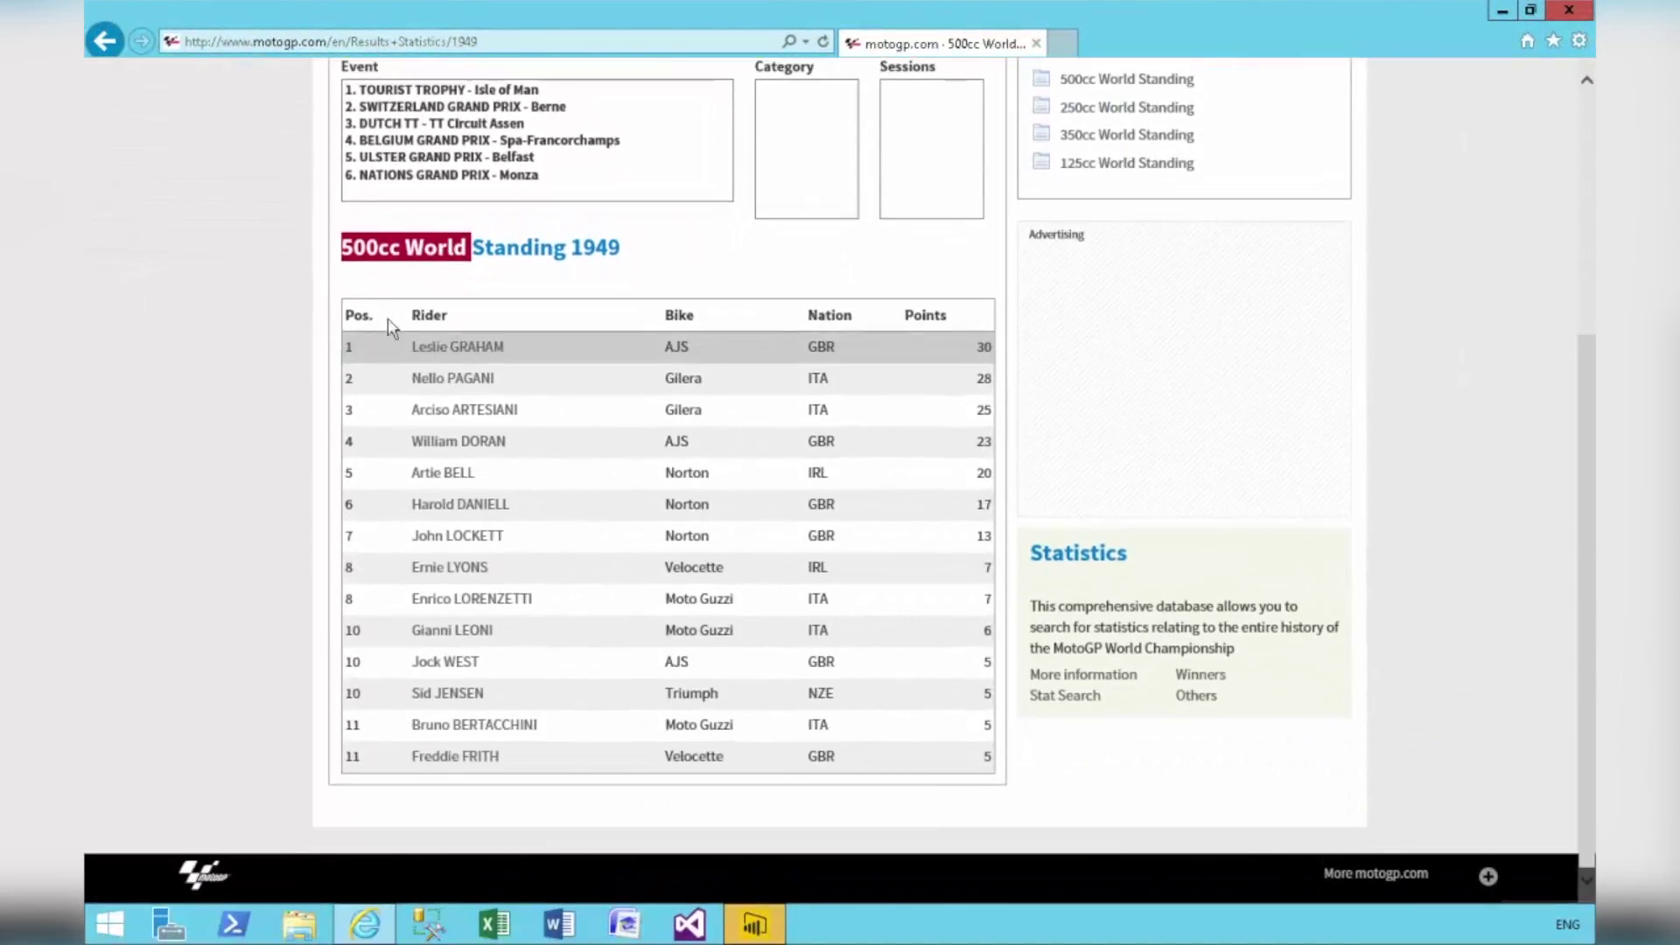
left_click_drag(363, 293, 926, 785)
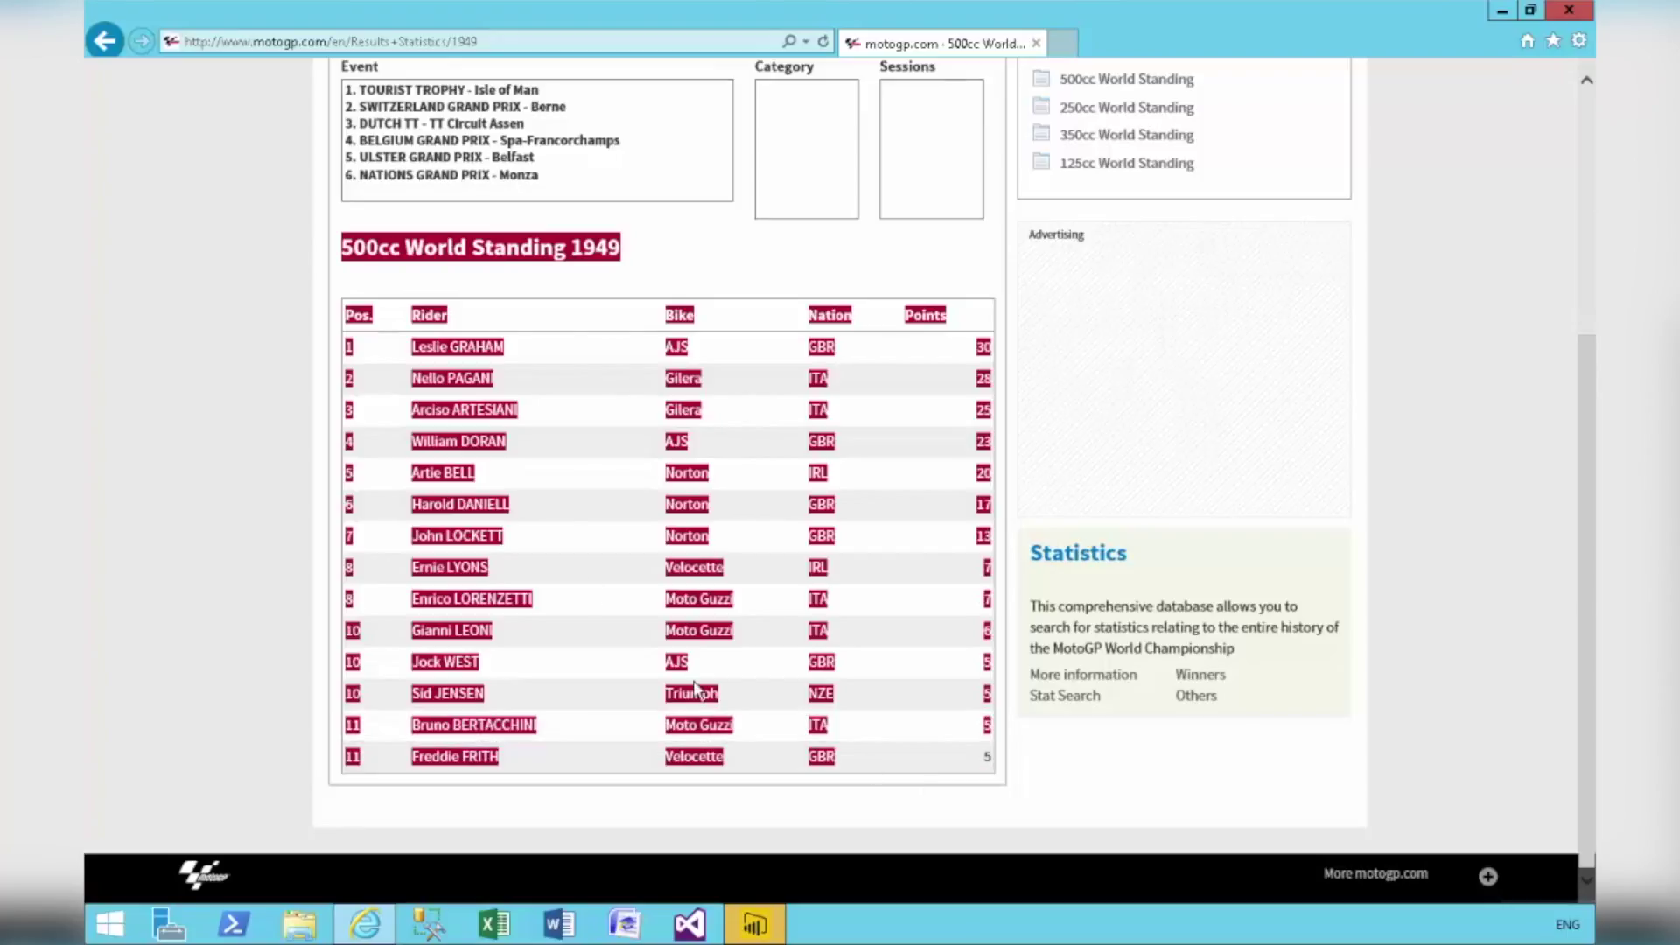
left_click(745, 284)
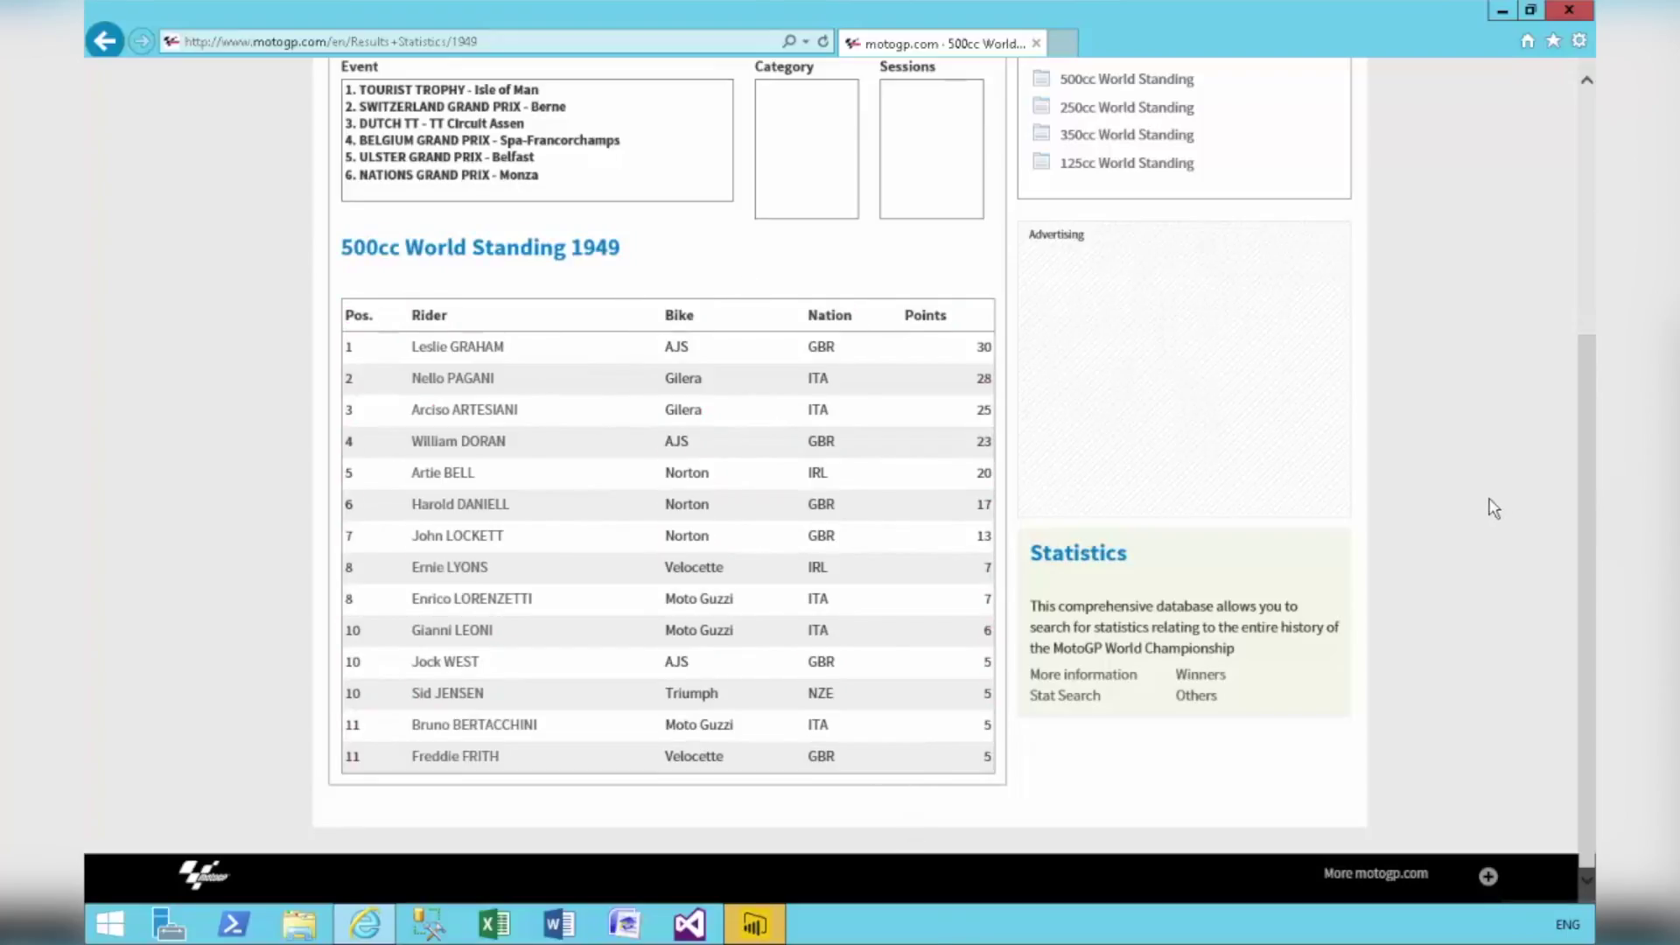
left_click_drag(1591, 467, 1589, 226)
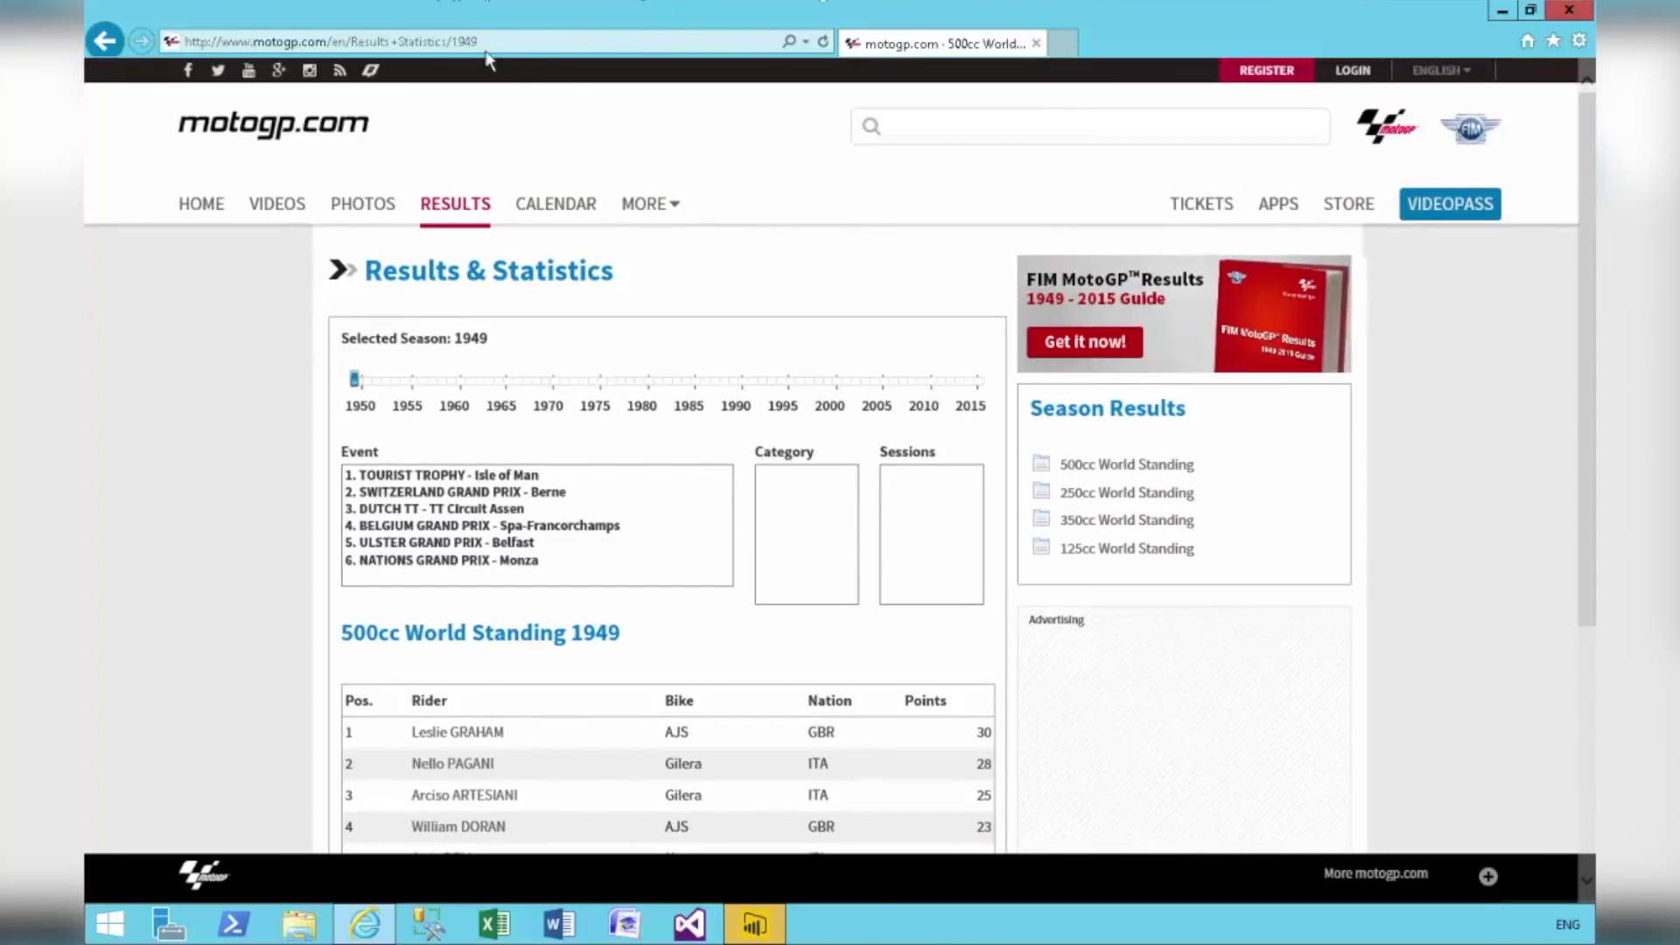
Load the 2004 season results by setting the address year to 2004, and look through the page for a standings table
left_click(512, 39)
left_click_drag(454, 37, 514, 39)
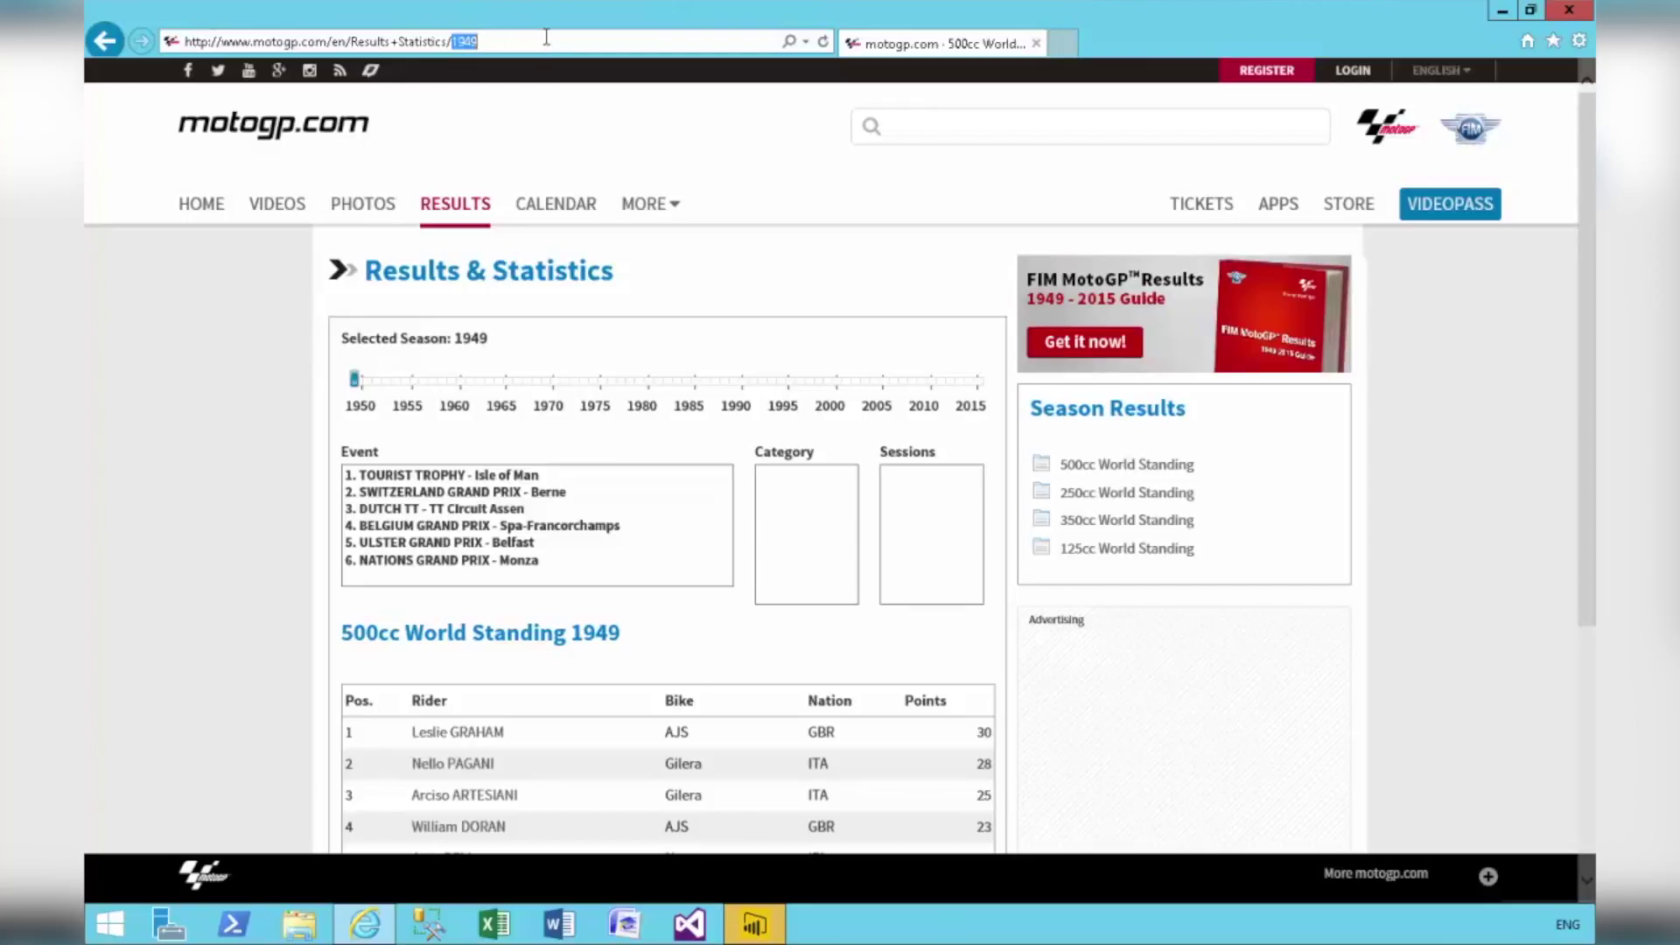
type("2004")
key("Return")
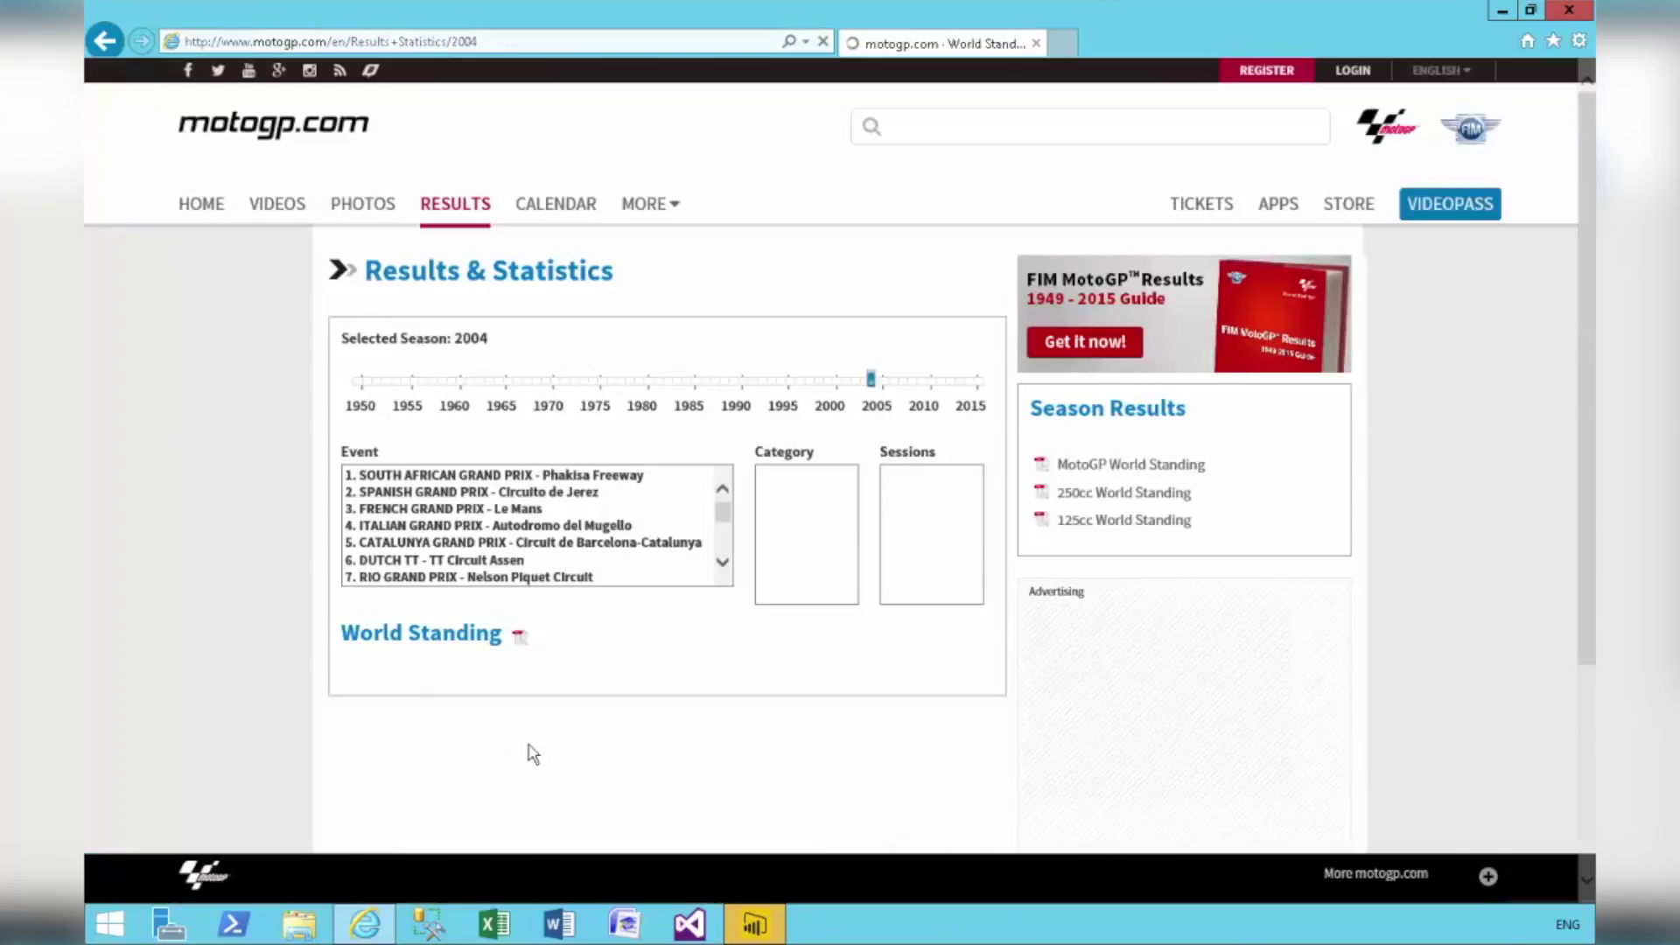
scroll(1591, 199, "down", 3)
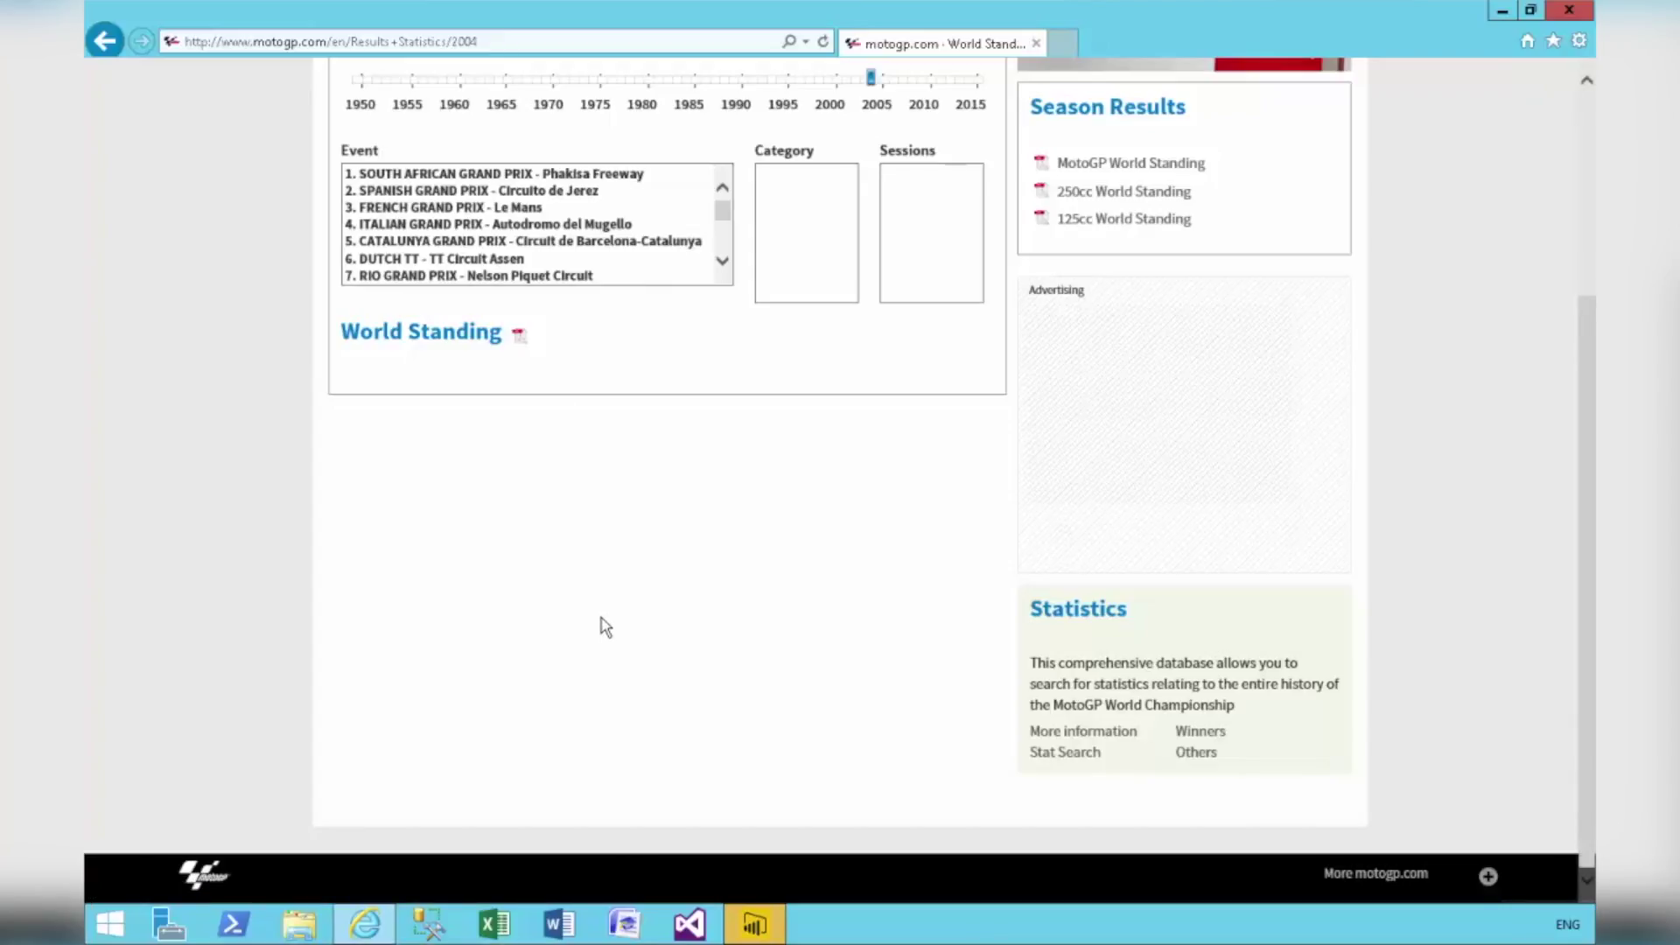
Load the 1985 season results by replacing the year in the page address, and check the standings area below the event list
left_click(501, 44)
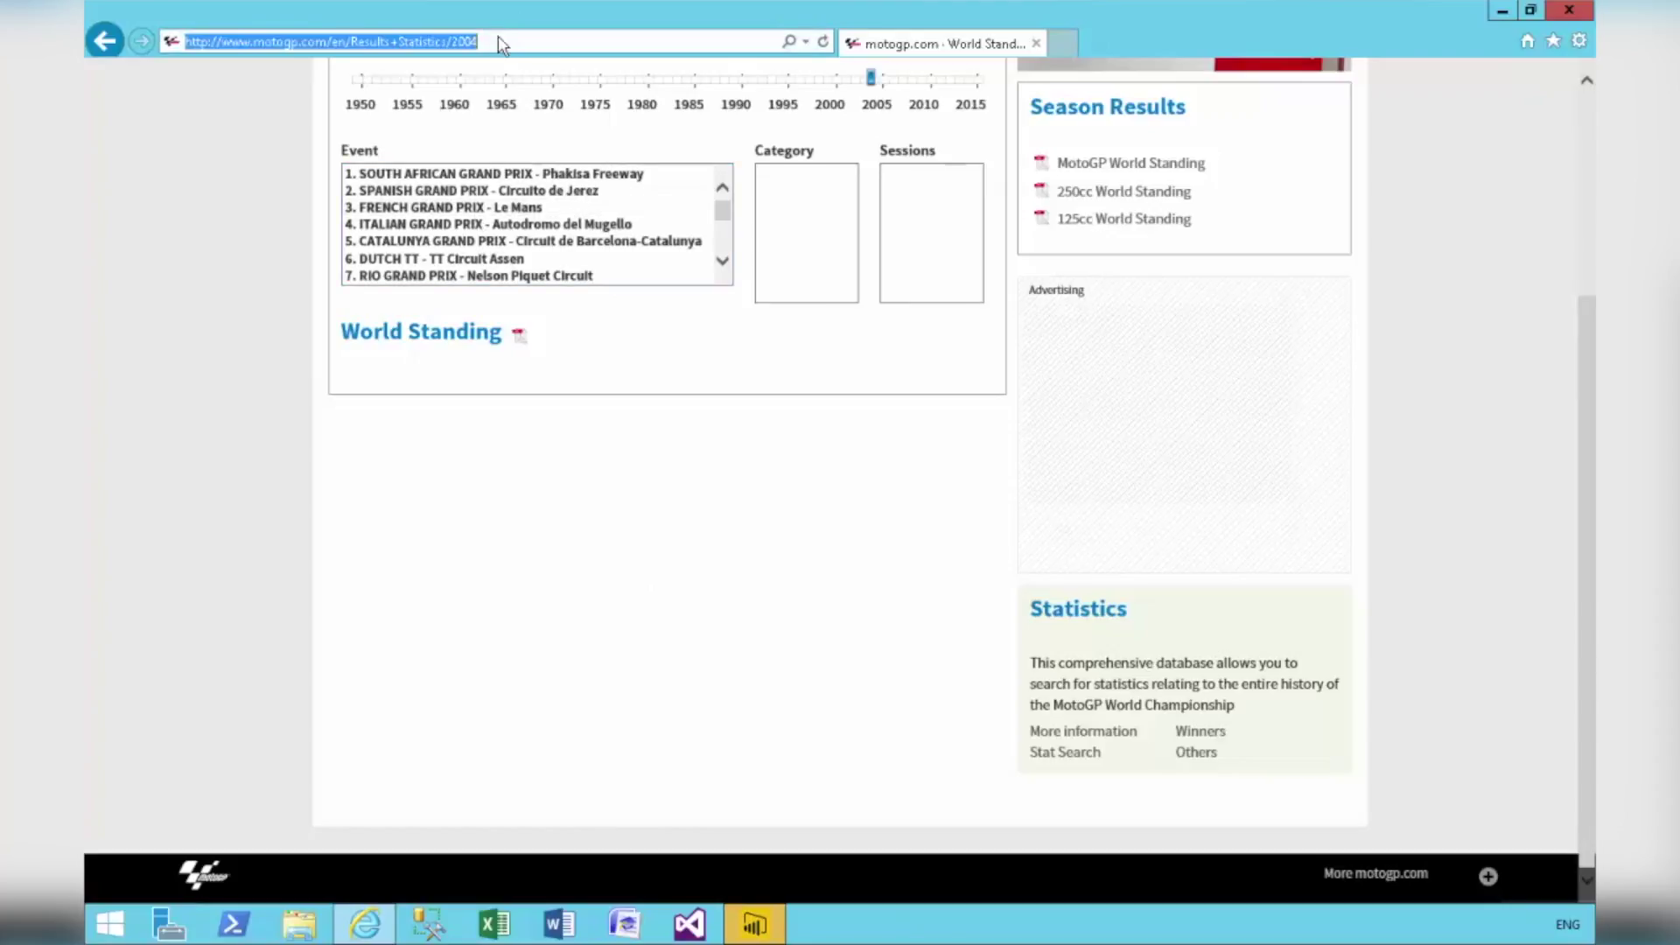
left_click(452, 44)
double_click(464, 42)
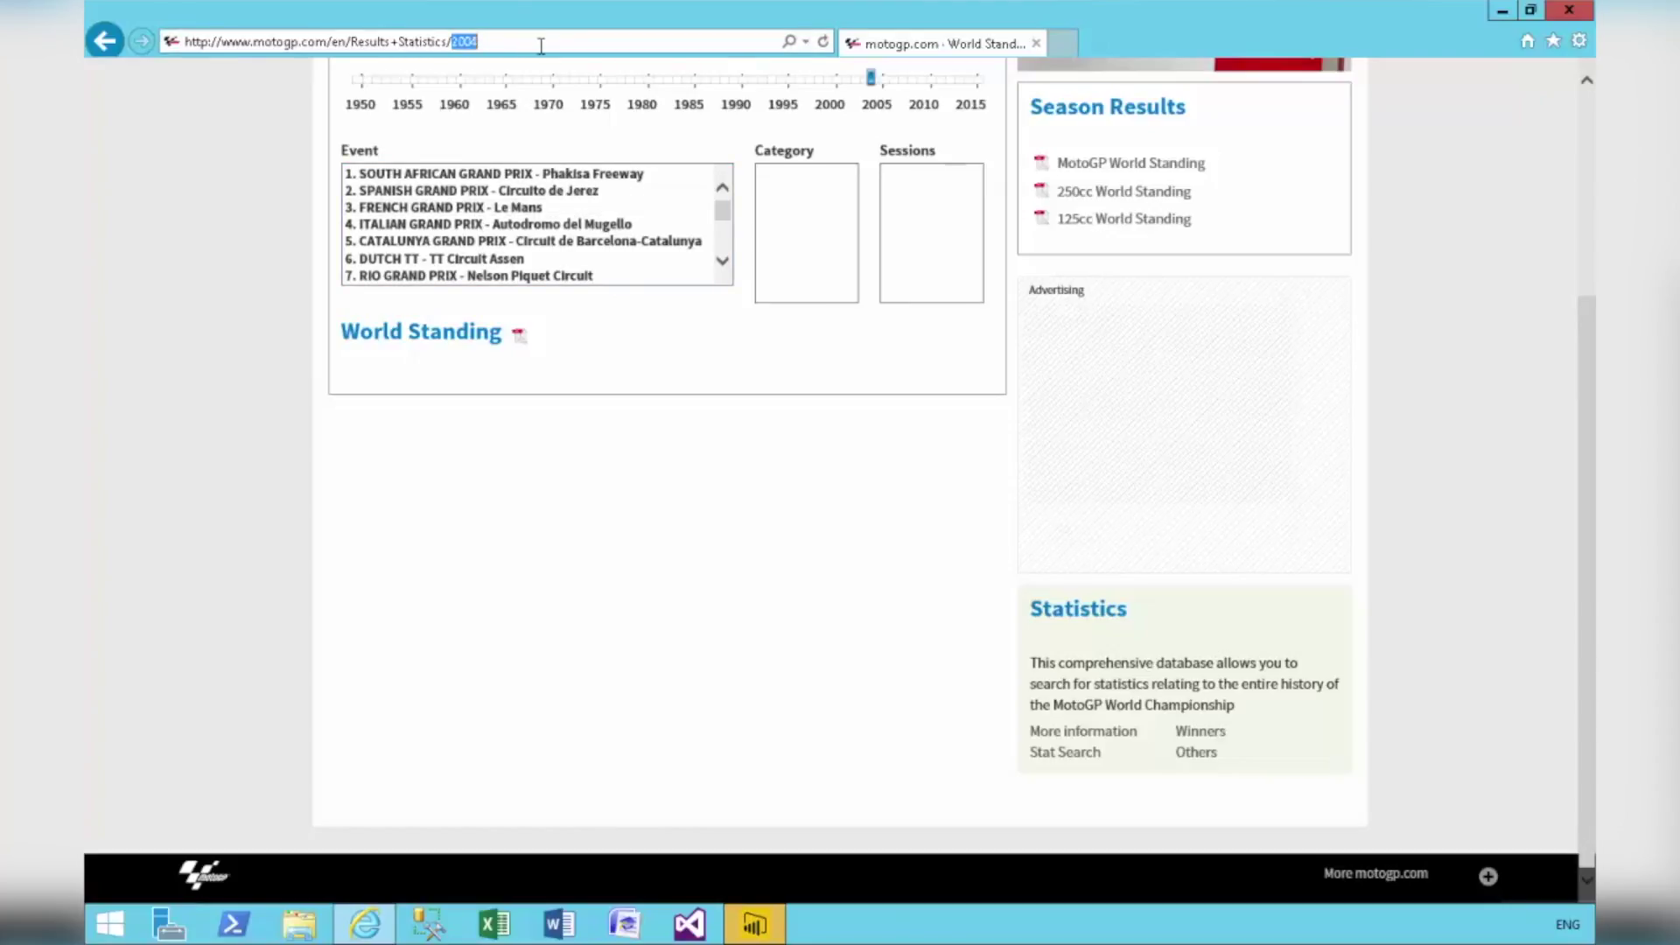
type("1985")
key("Return")
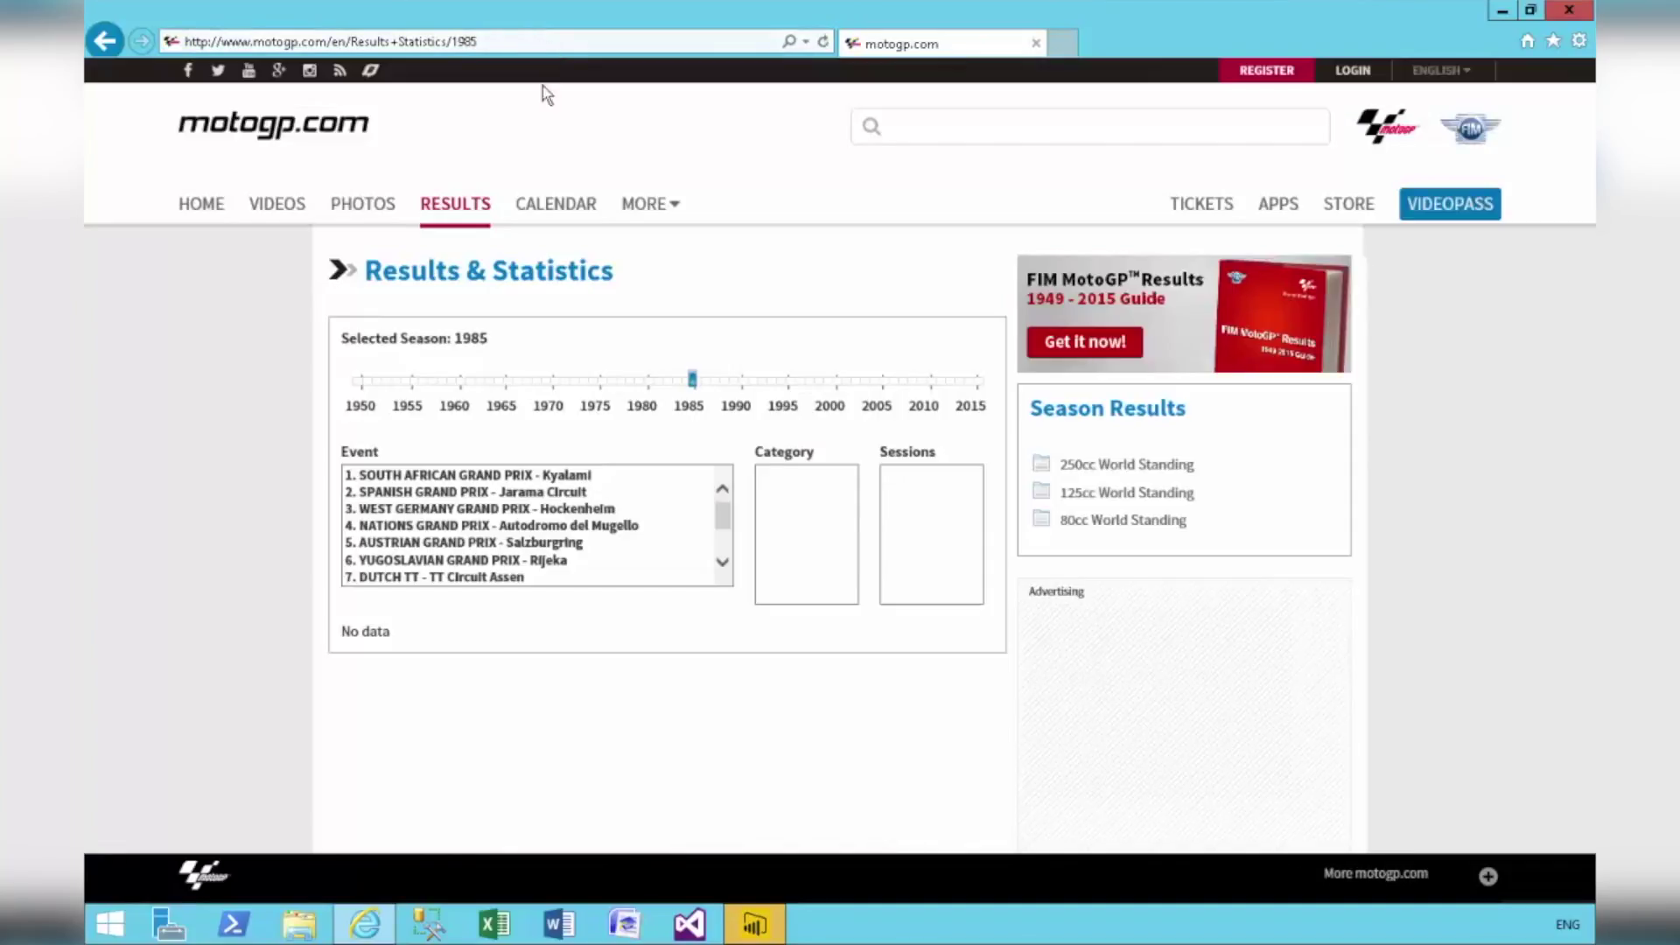
left_click_drag(342, 630, 418, 627)
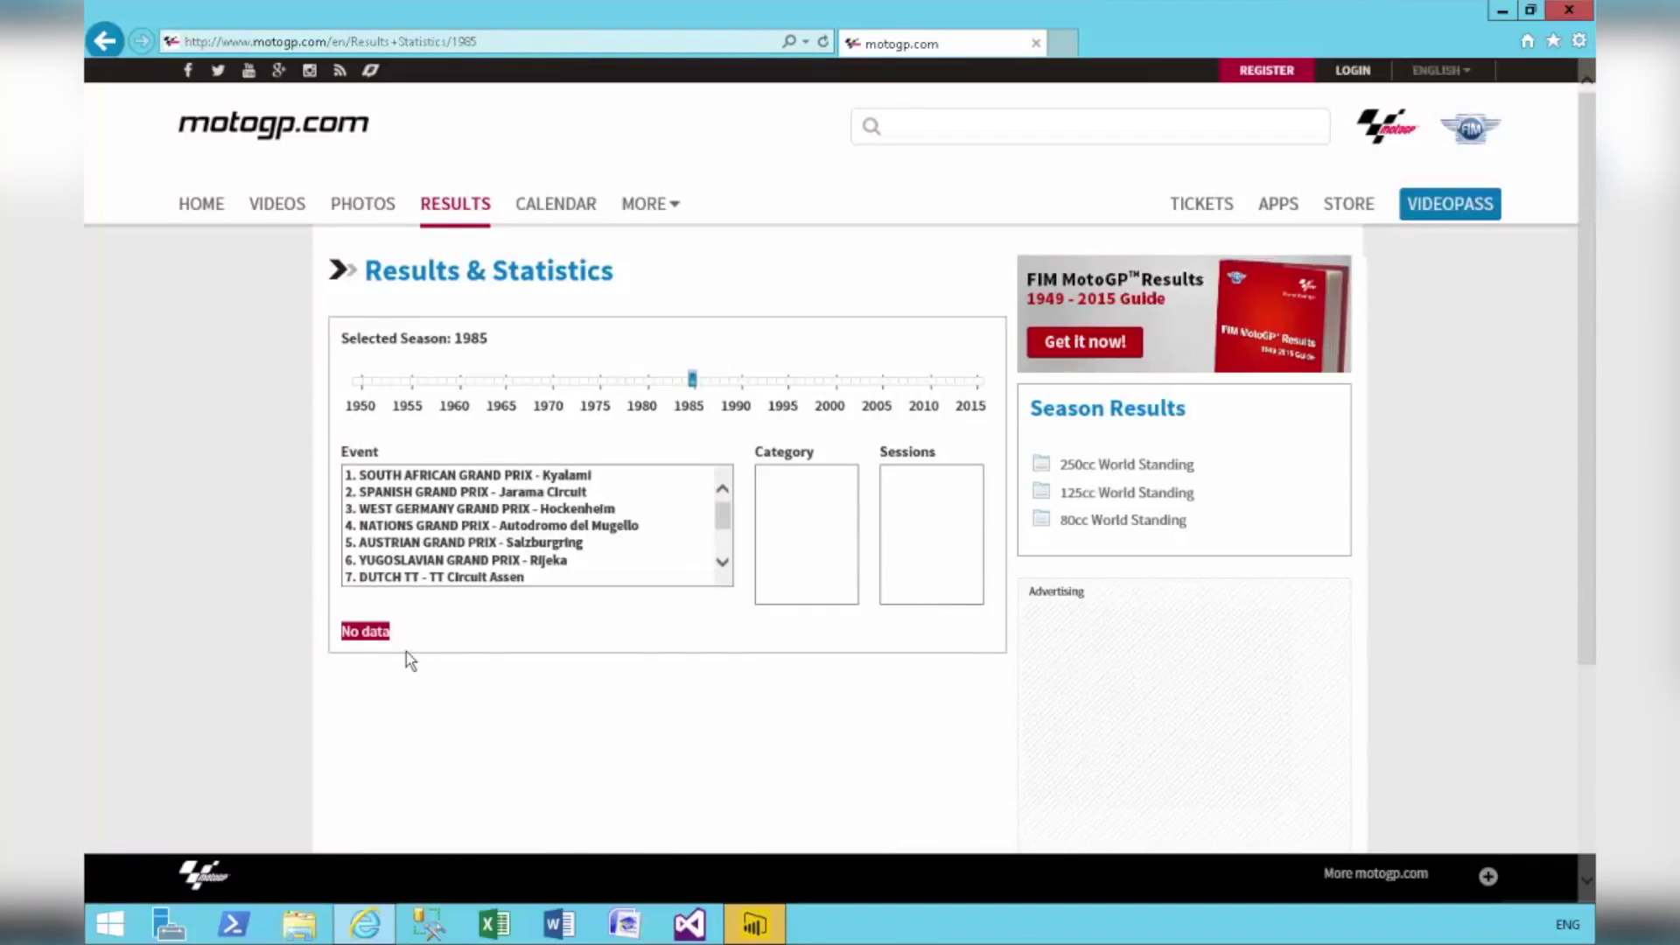
left_click(406, 653)
Load the 2016 season results by setting the address year to 2016, and copy the full page address
left_click(451, 43)
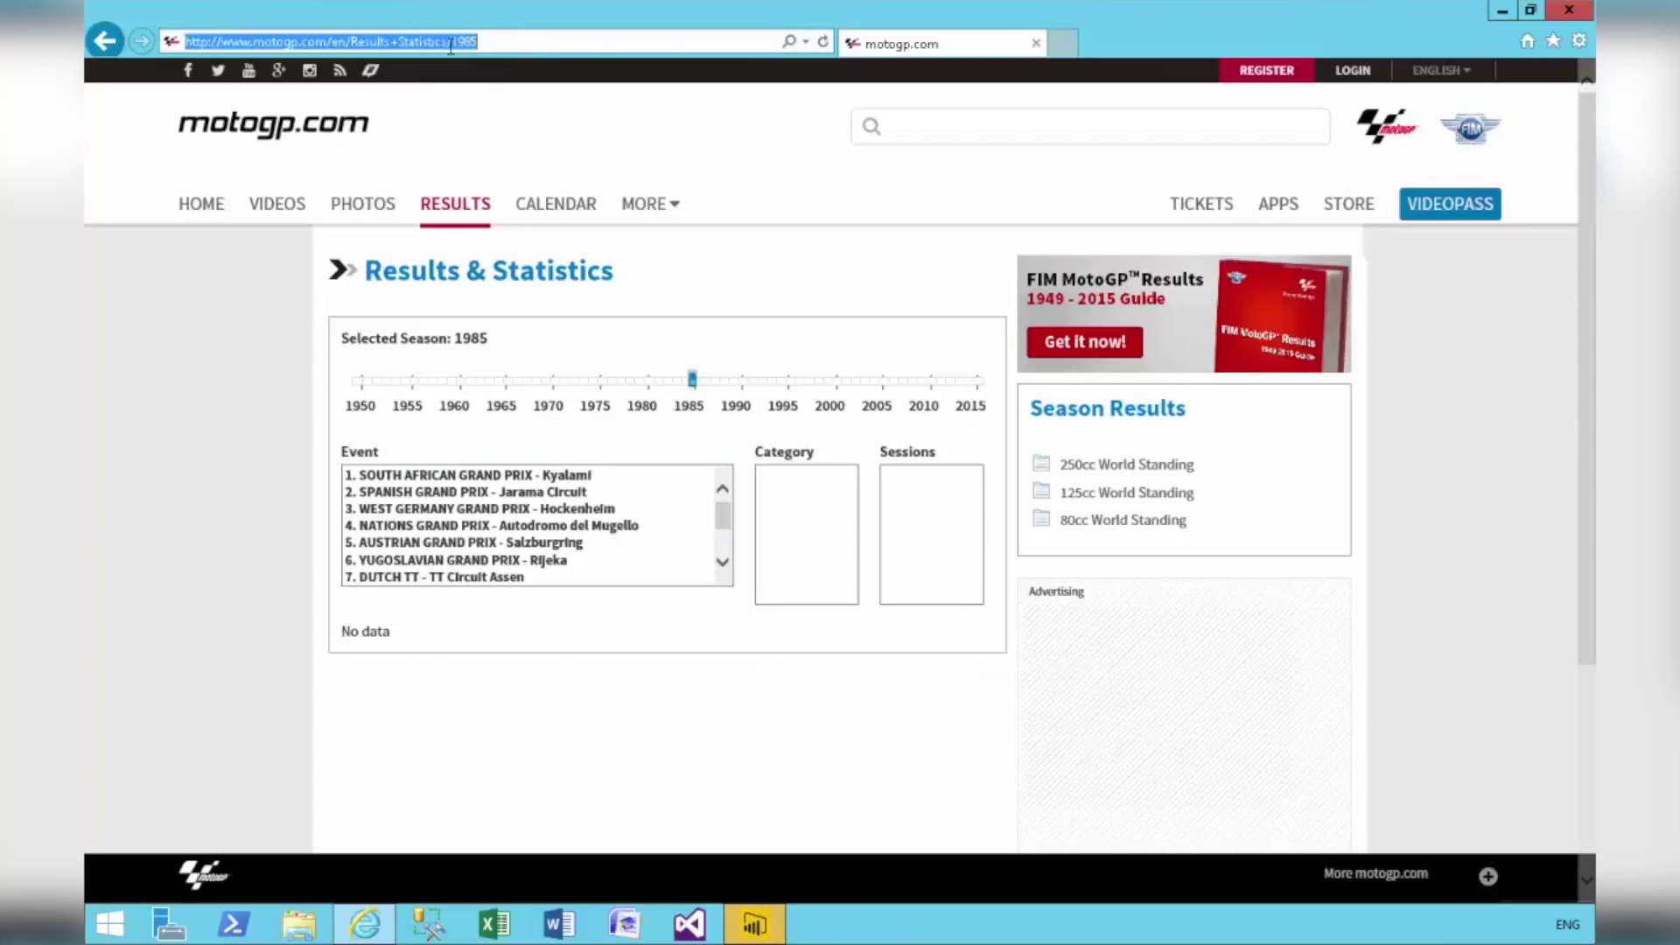
double_click(464, 41)
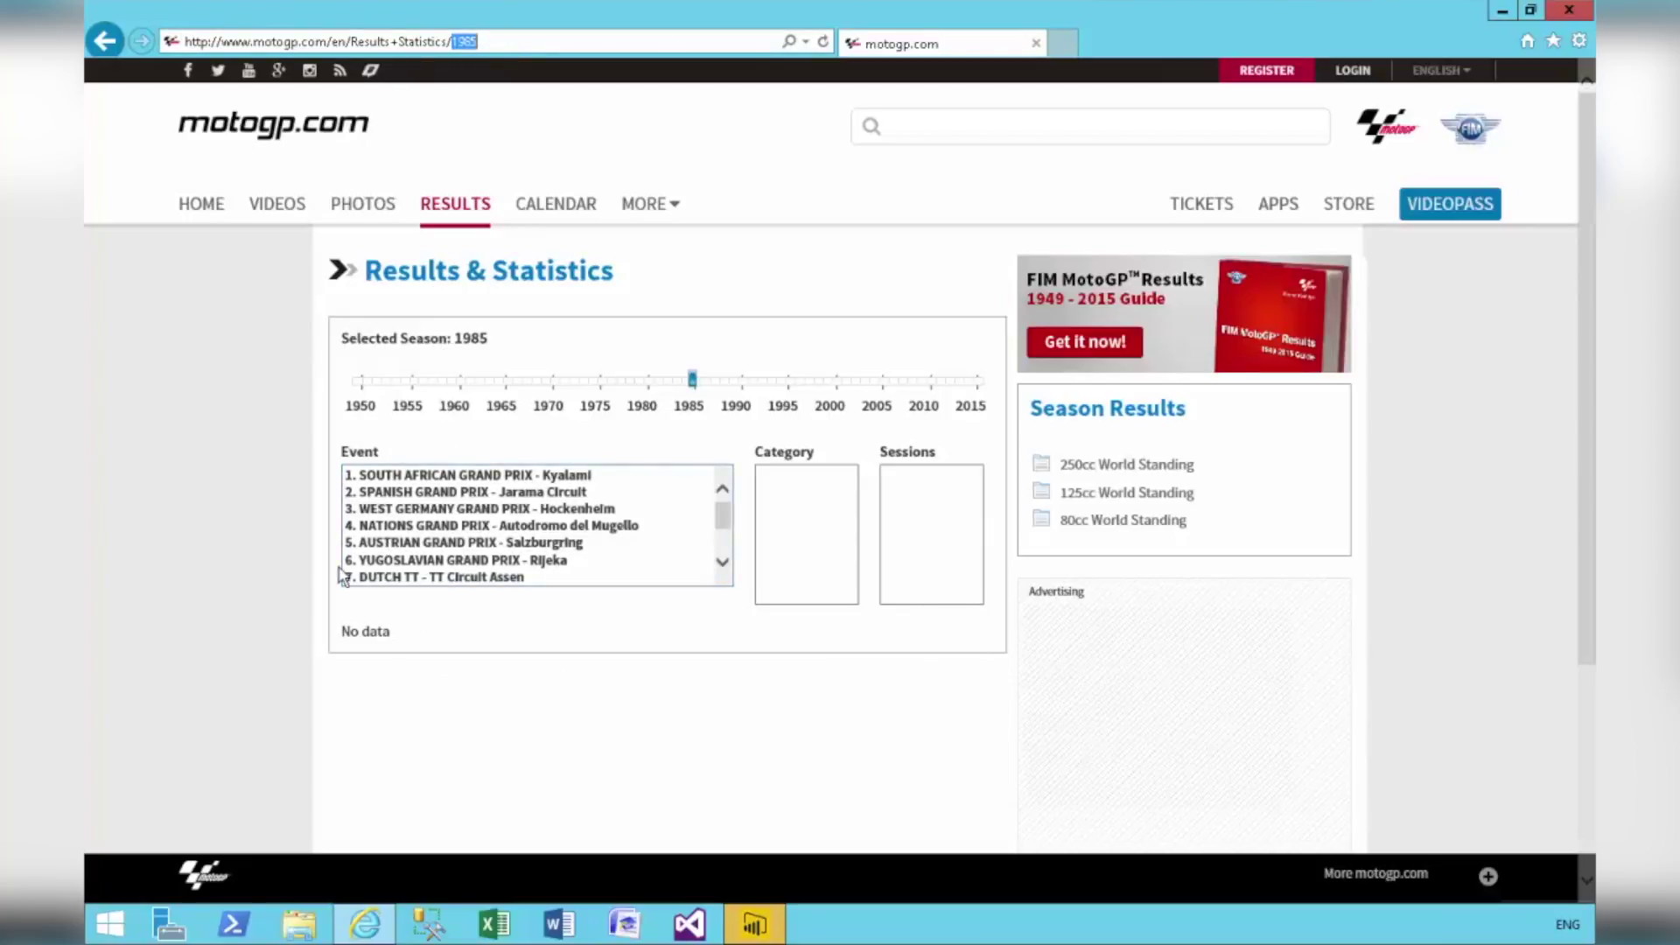
type("2016")
key("Return")
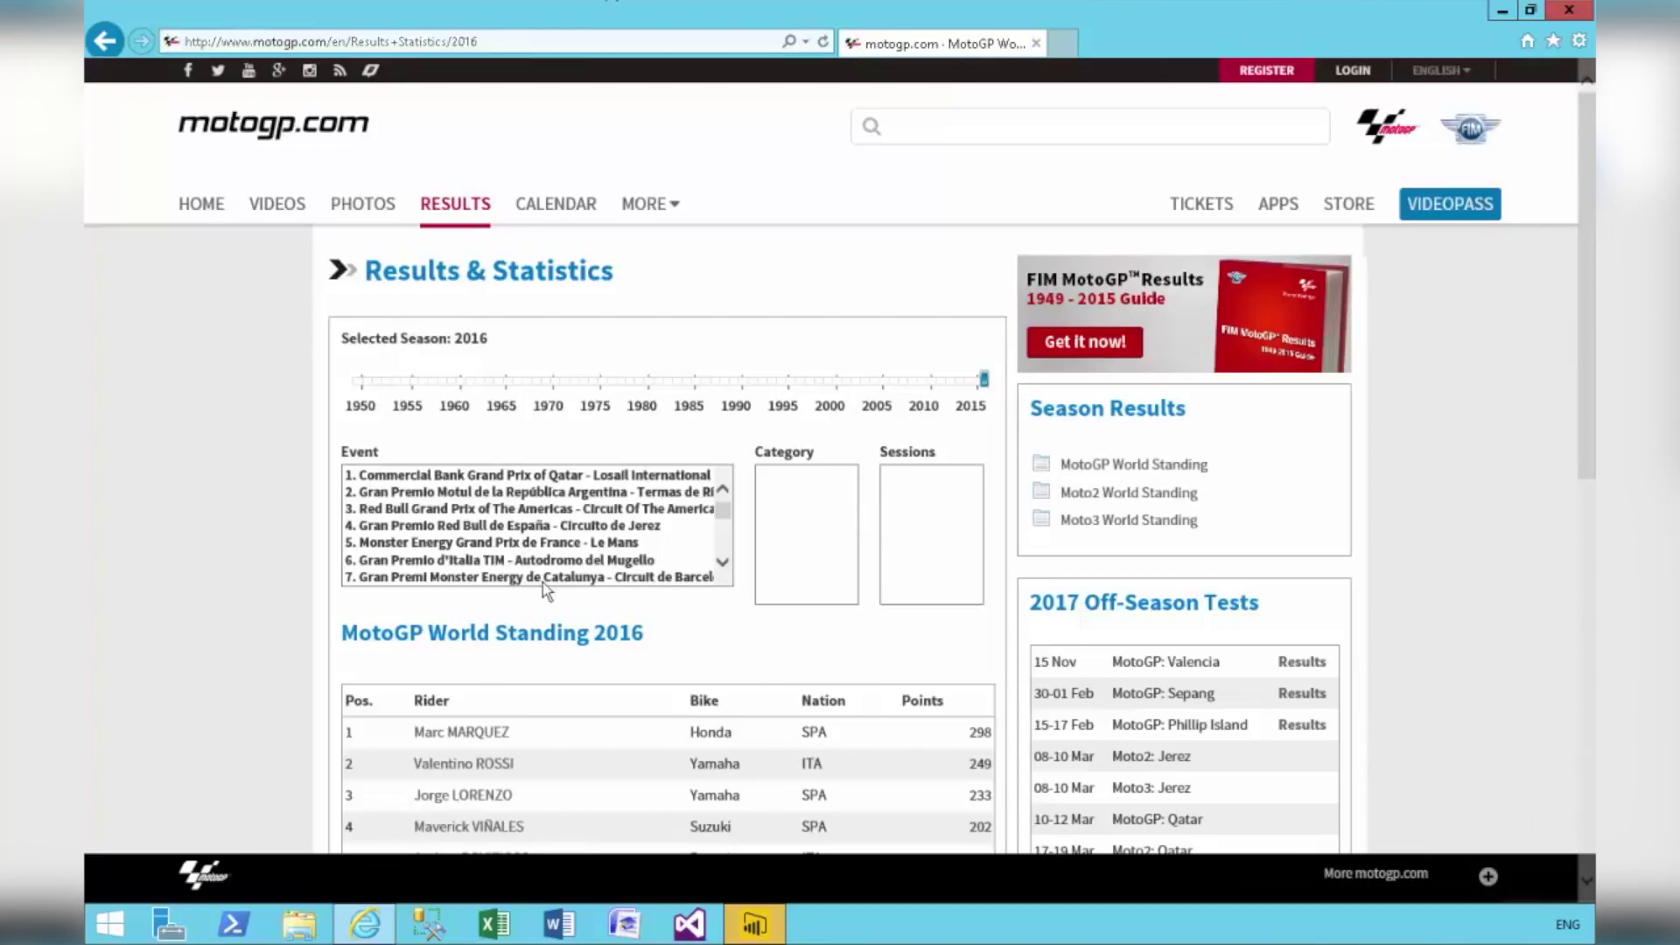
left_click(488, 44)
key("ctrl+c")
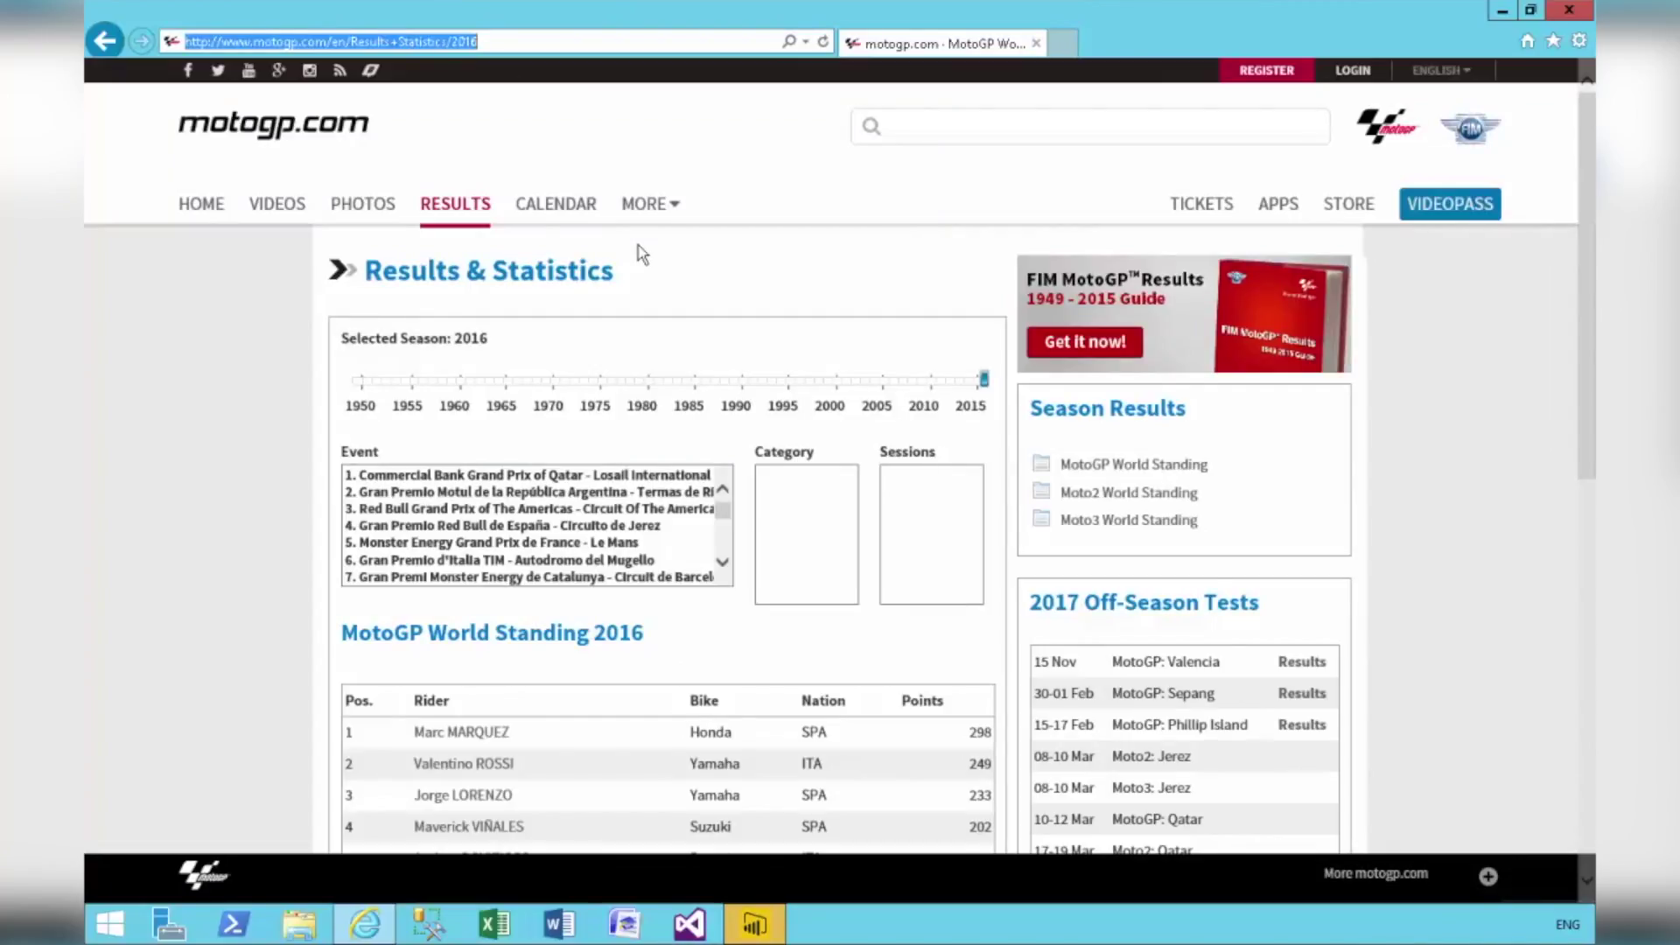
left_click(754, 924)
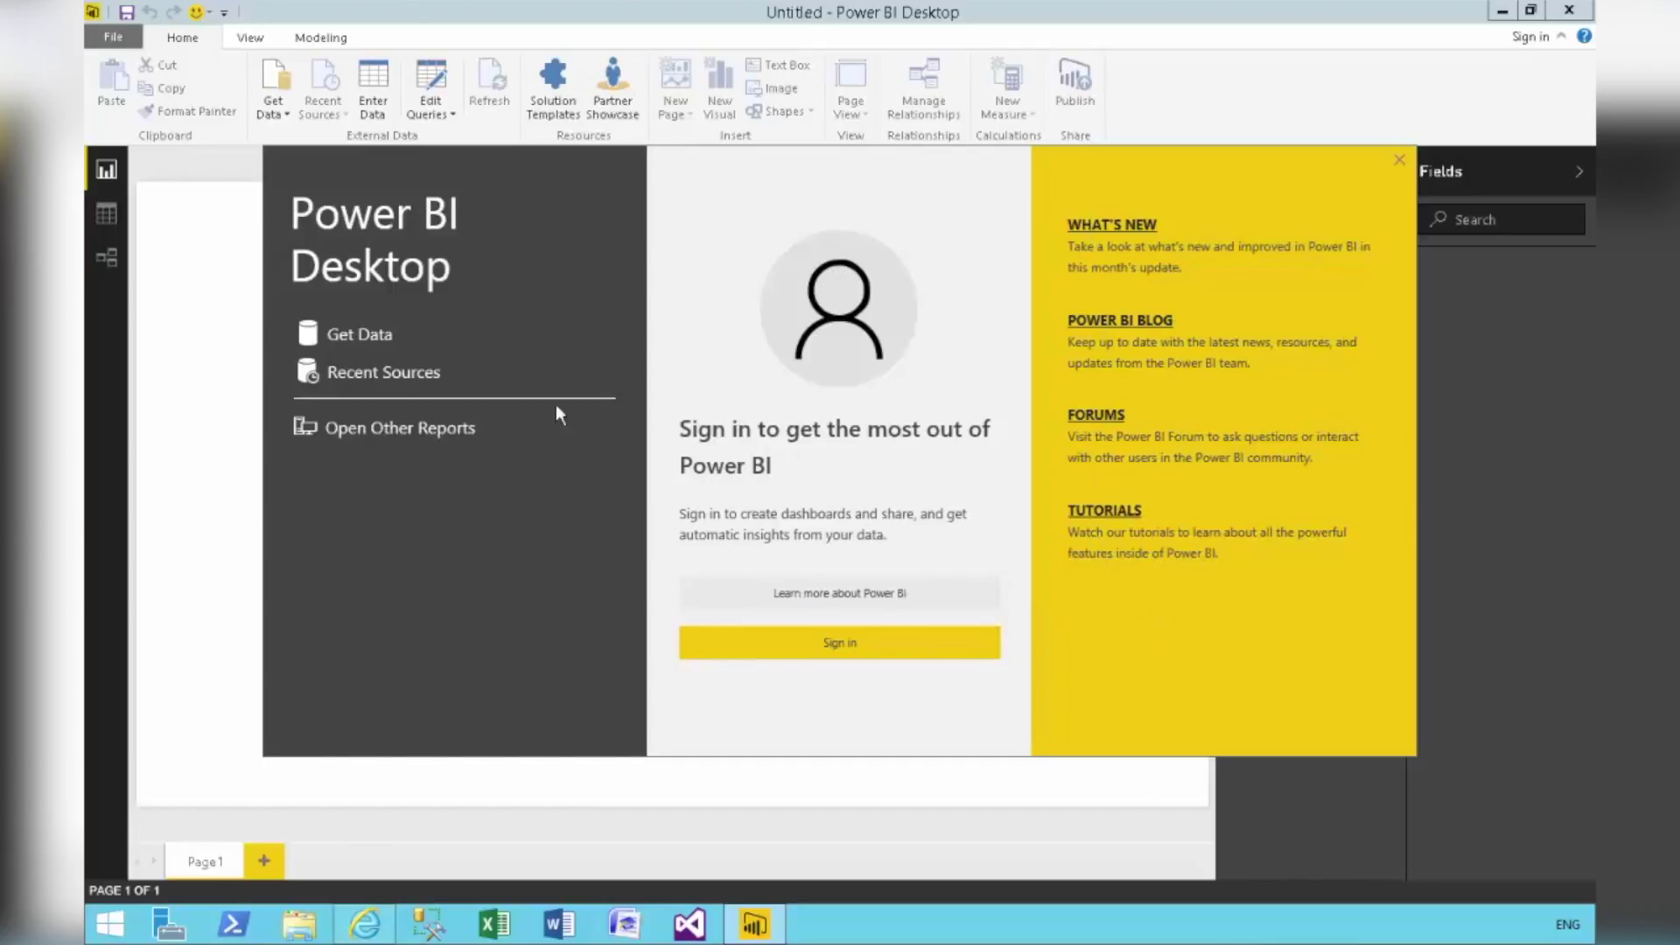
left_click(1399, 162)
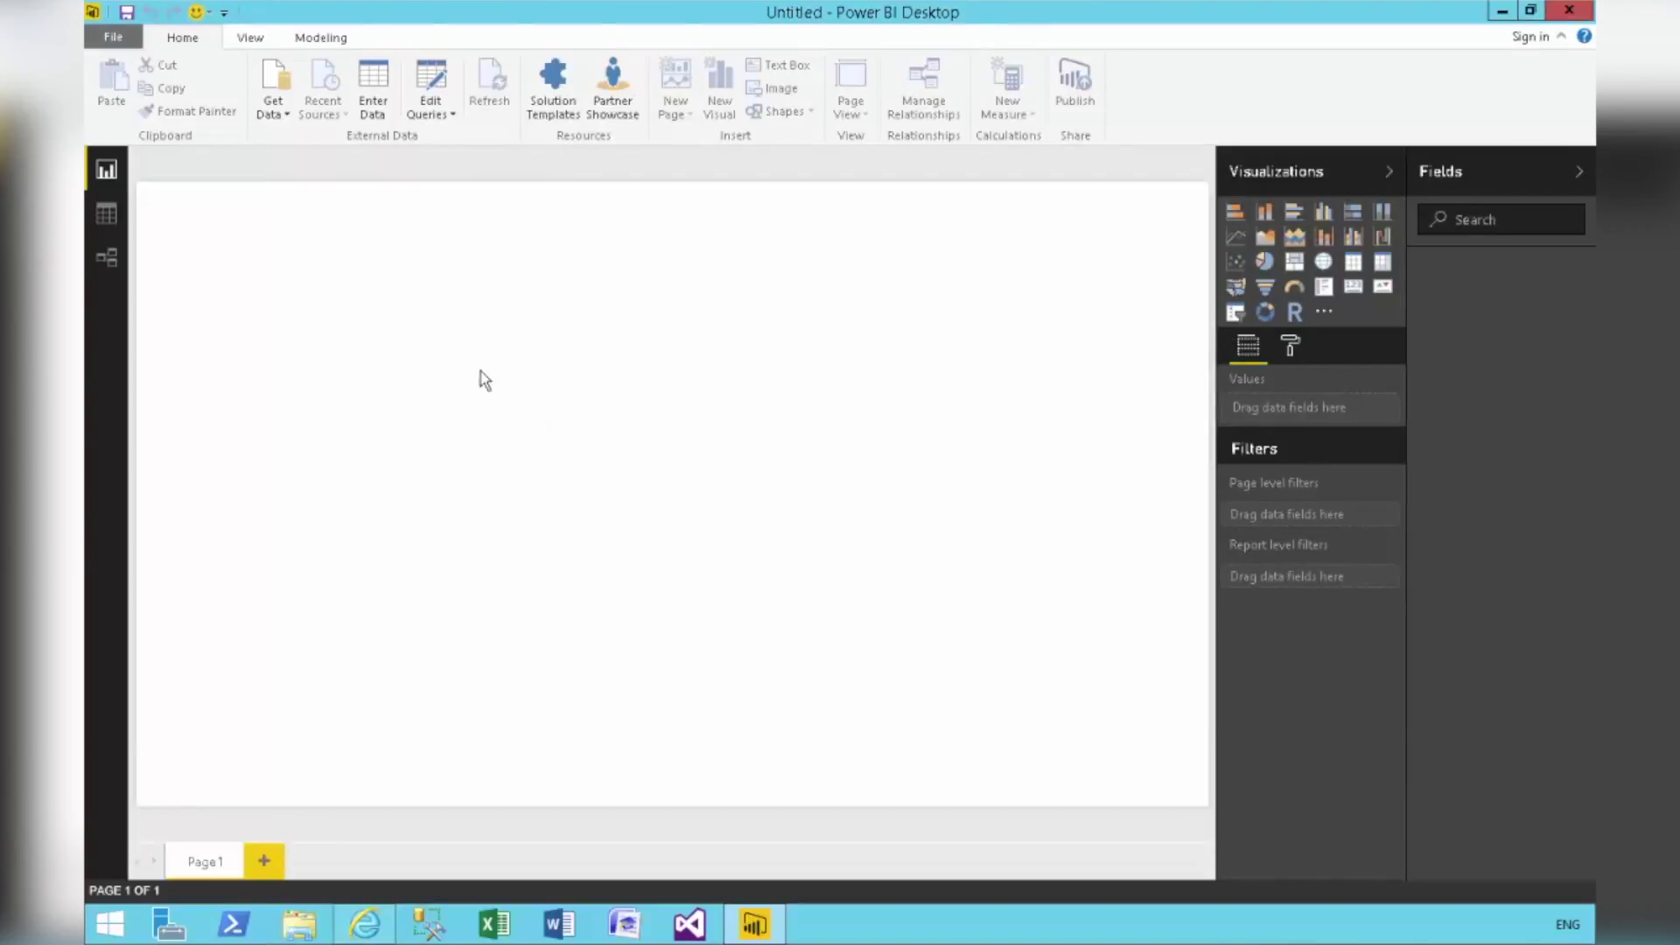
left_click(268, 116)
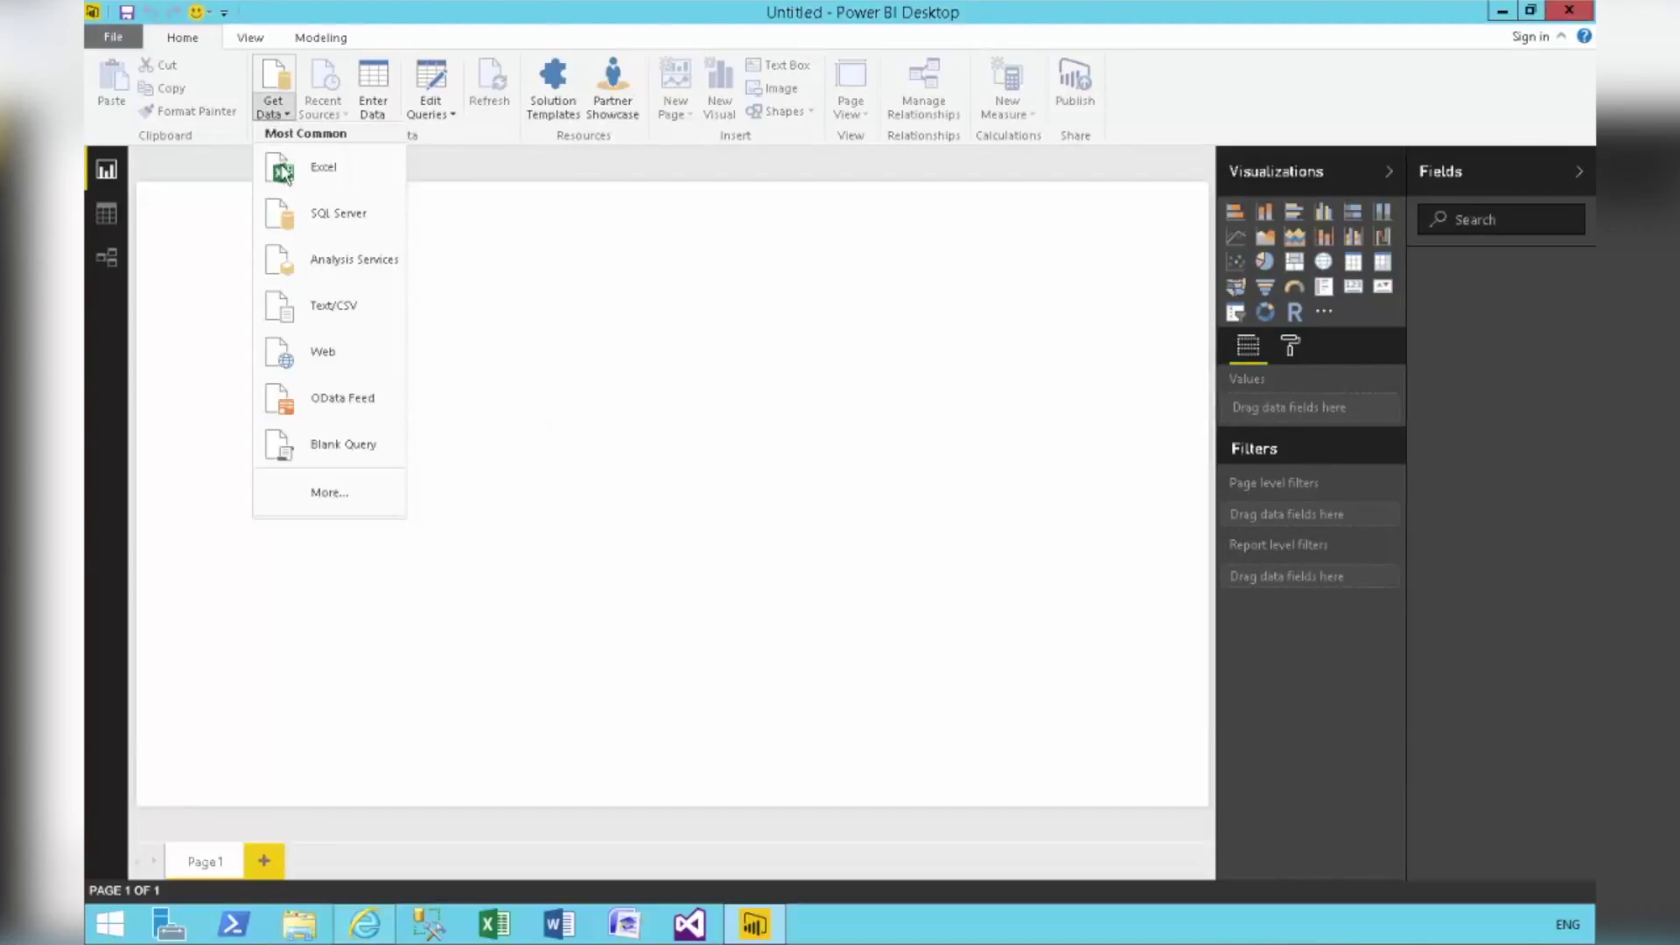
left_click(328, 359)
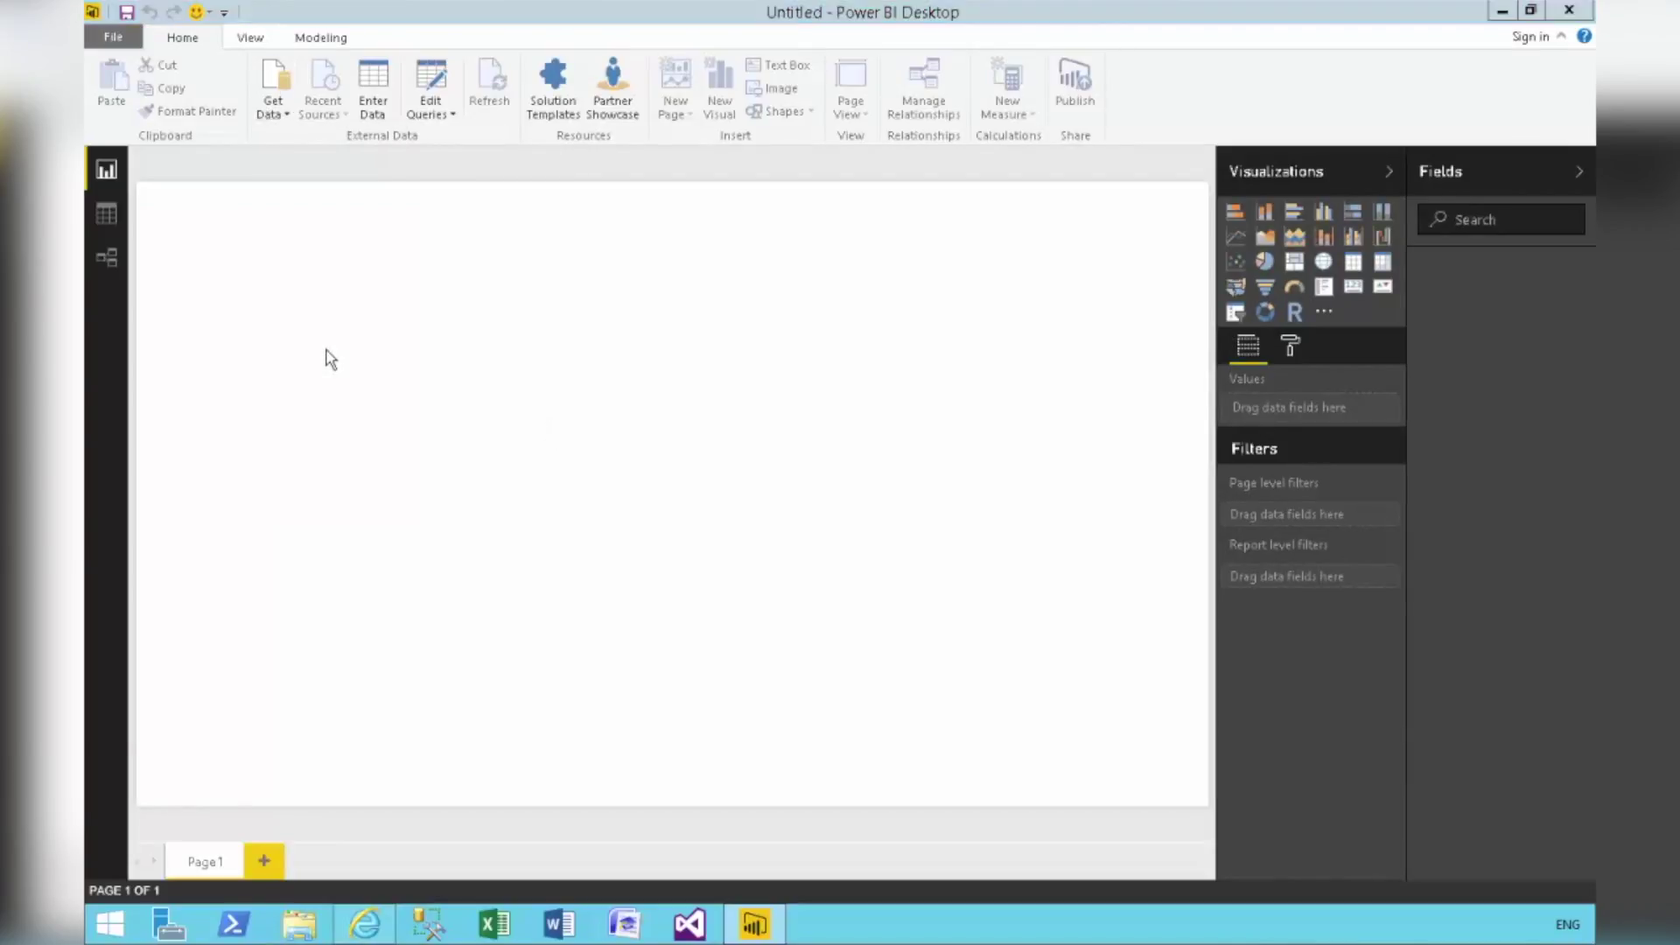
key("ctrl+v")
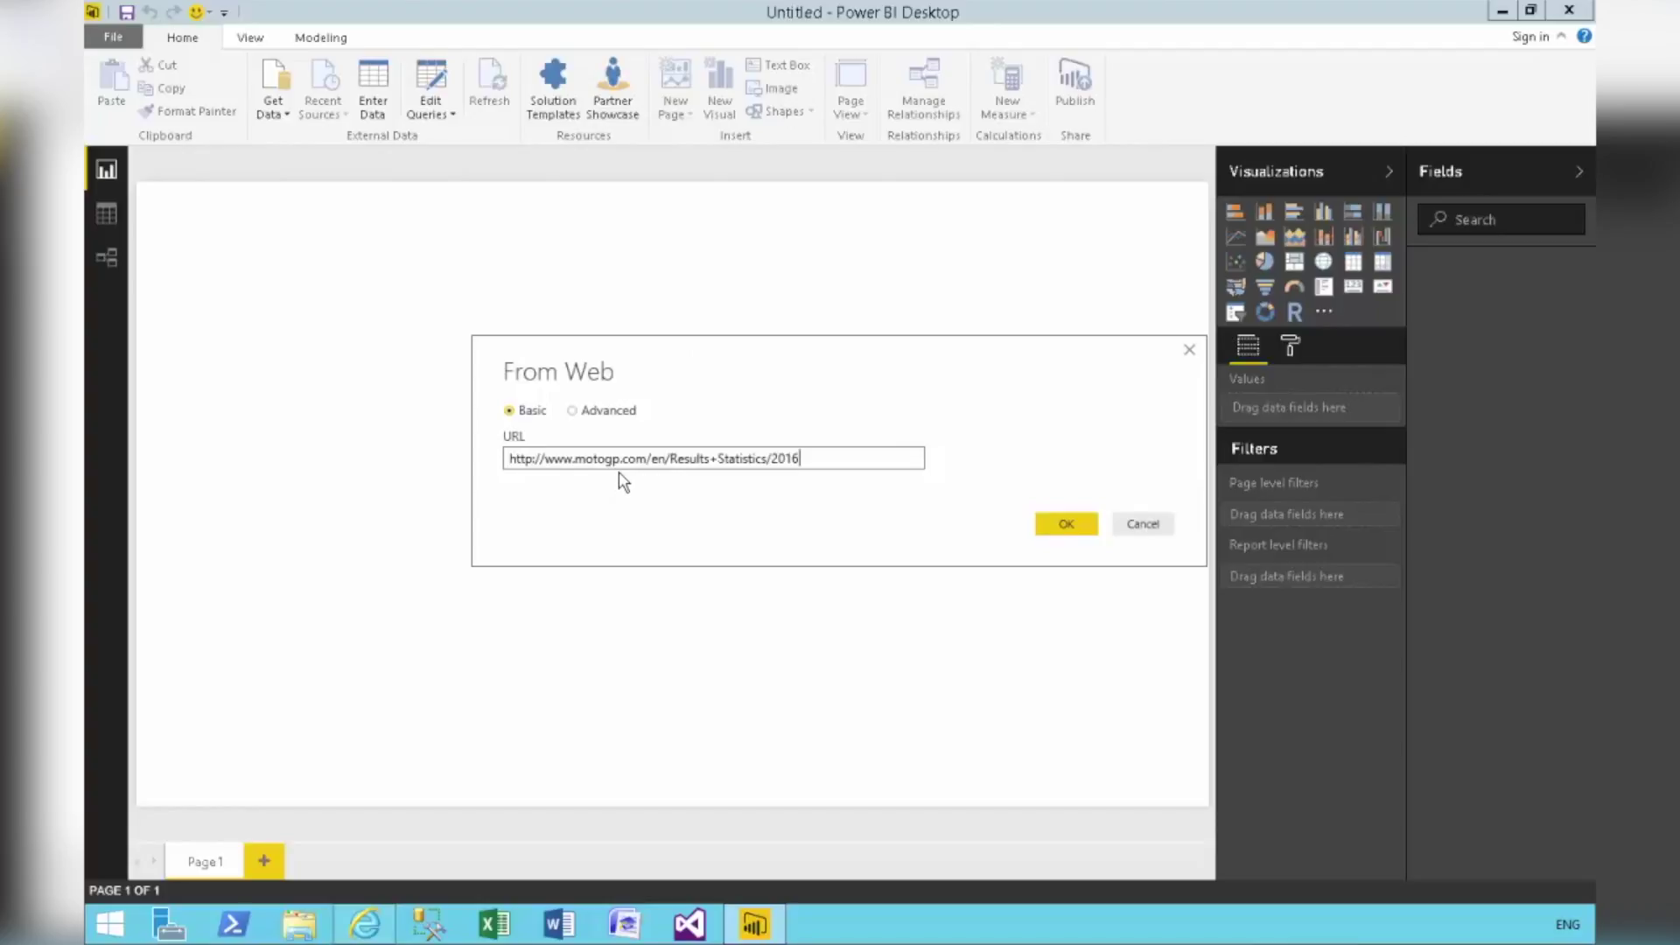
left_click(1059, 524)
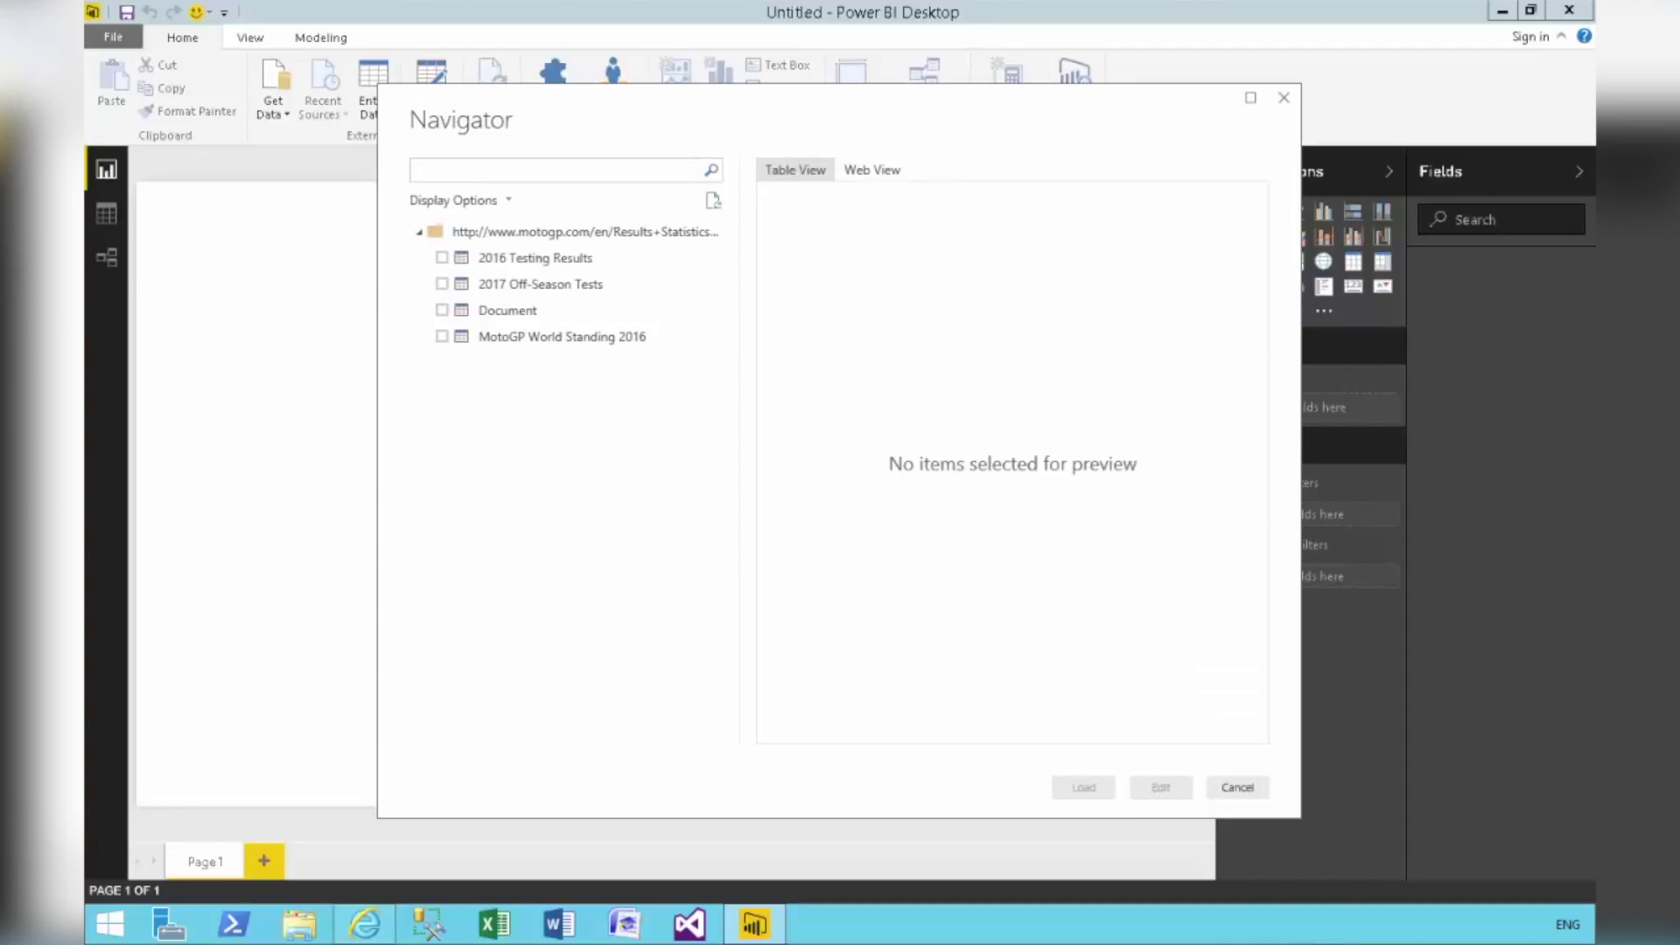
Preview the 2016 Testing Results, 2017 Off-Season Tests, Document and MotoGP World Standing 2016 tables
left_click(517, 259)
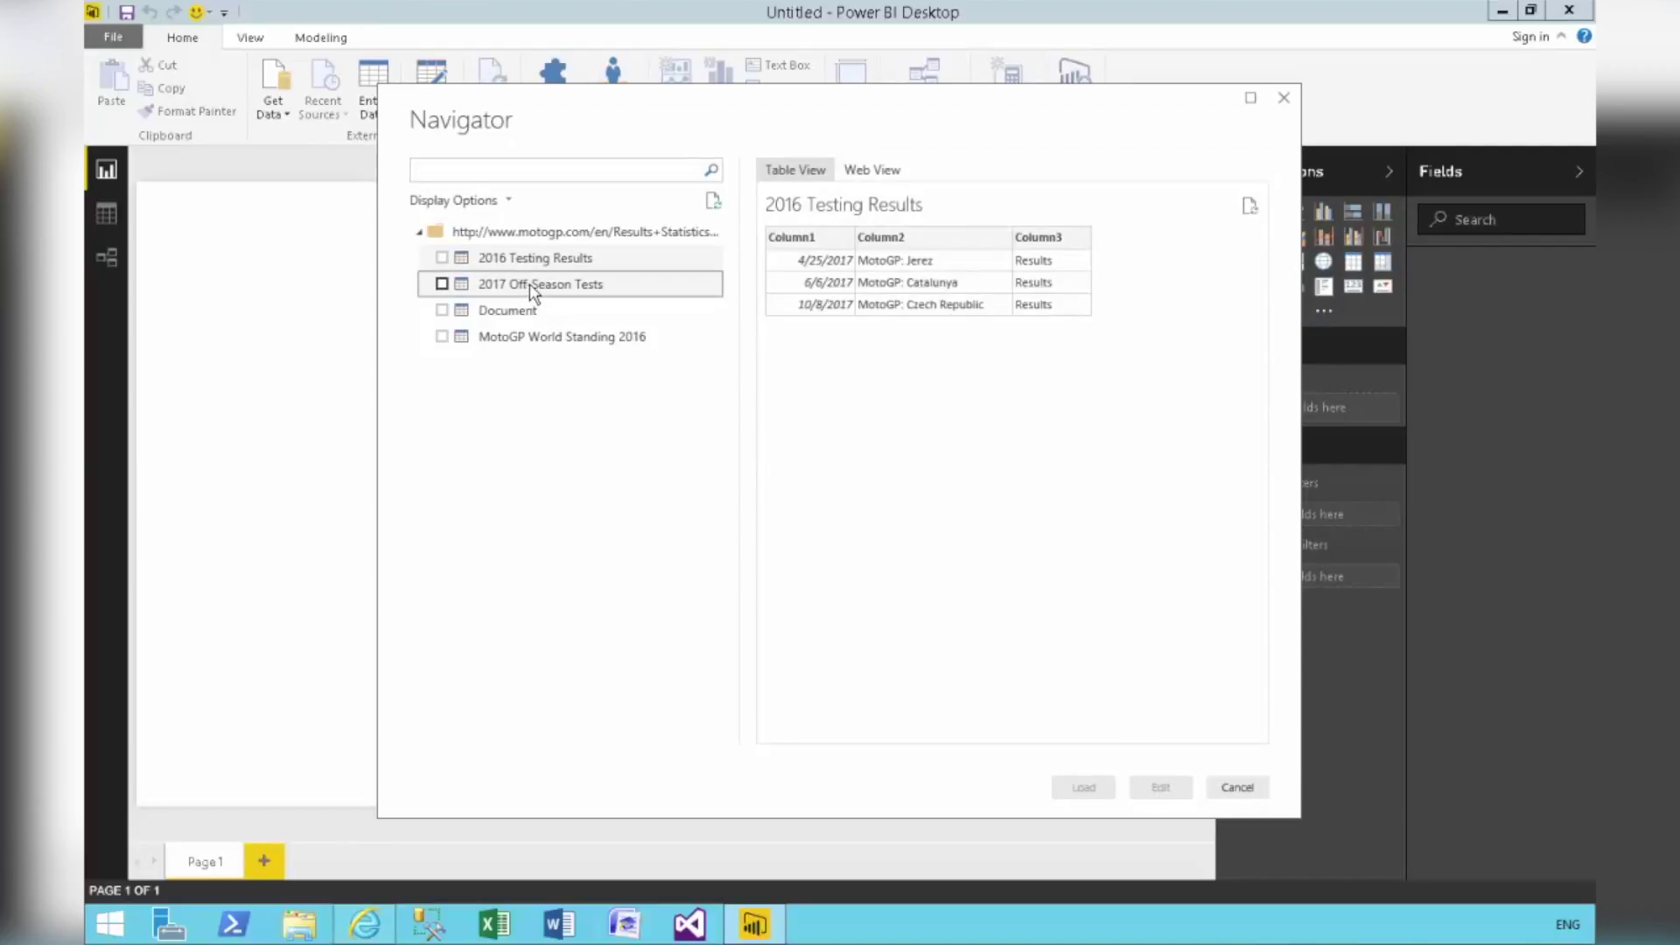
left_click(532, 289)
left_click(513, 315)
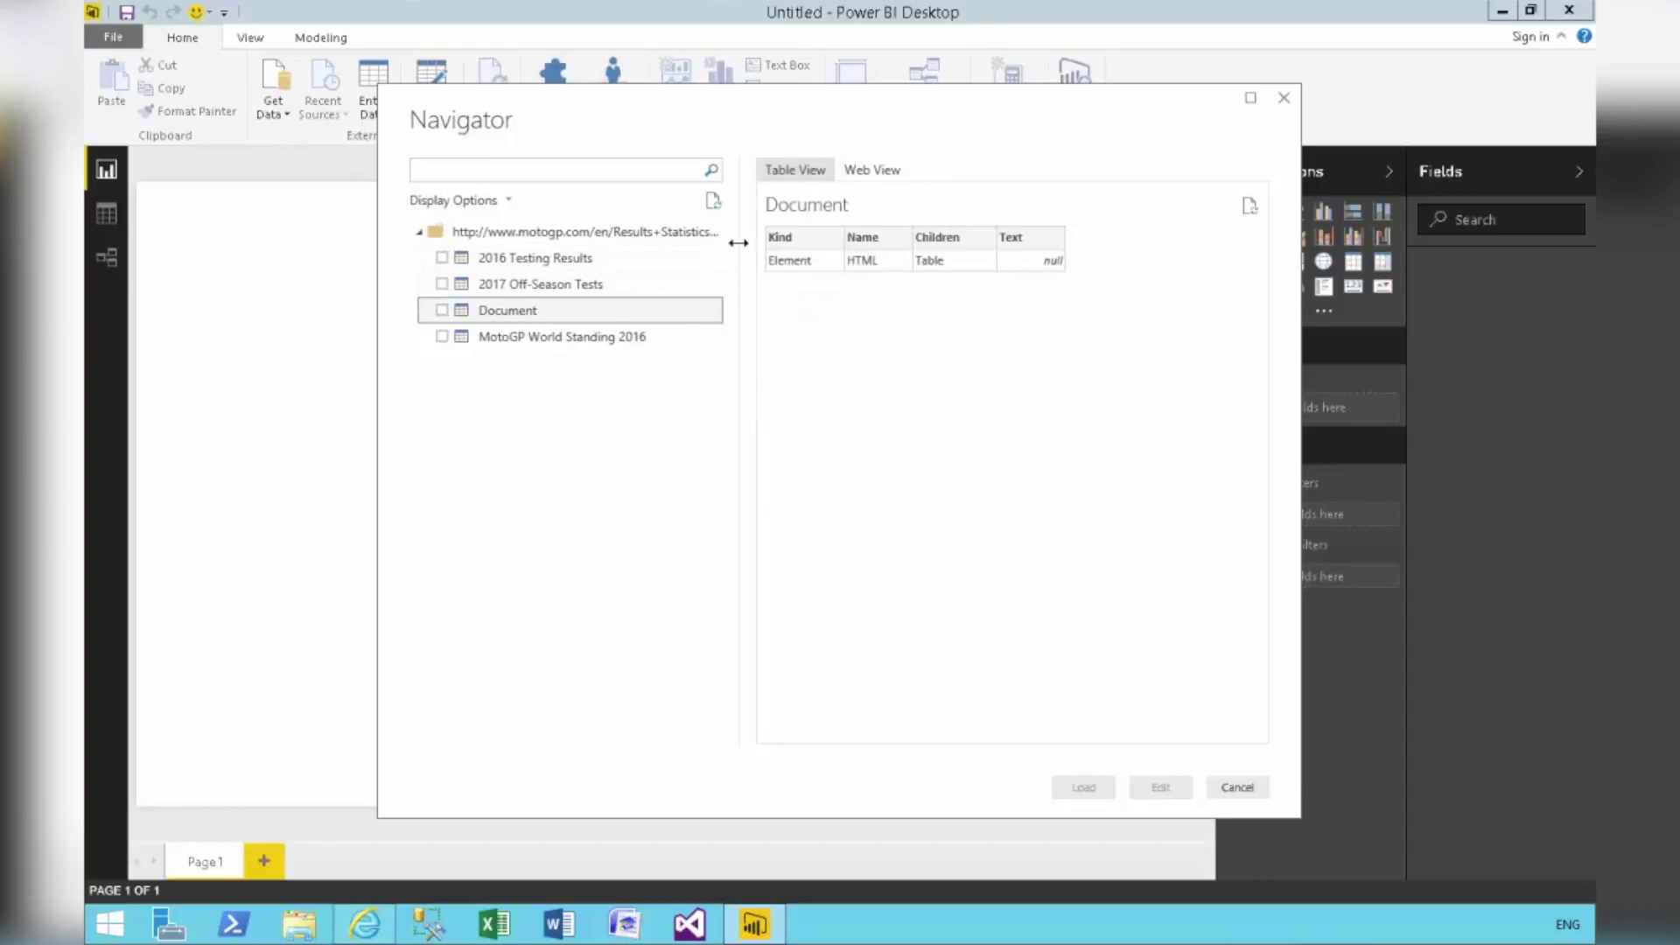
left_click(517, 339)
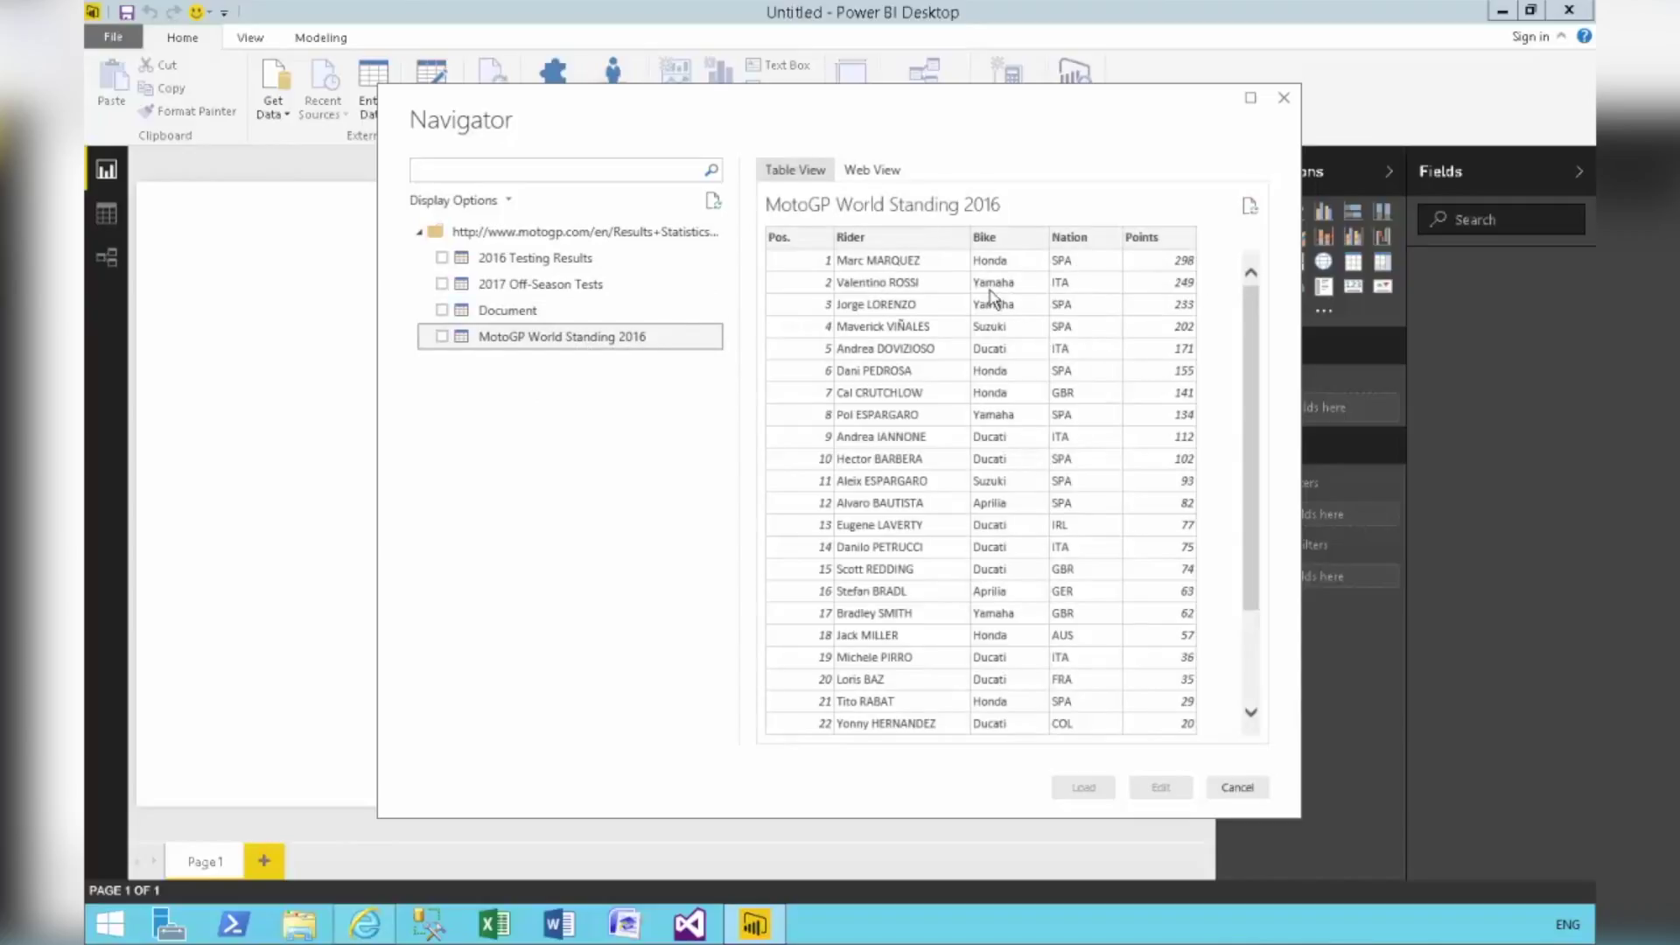
Select the MotoGP World Standing 2016 table for import and open it for editing in a maximized Query Editor
left_click(442, 336)
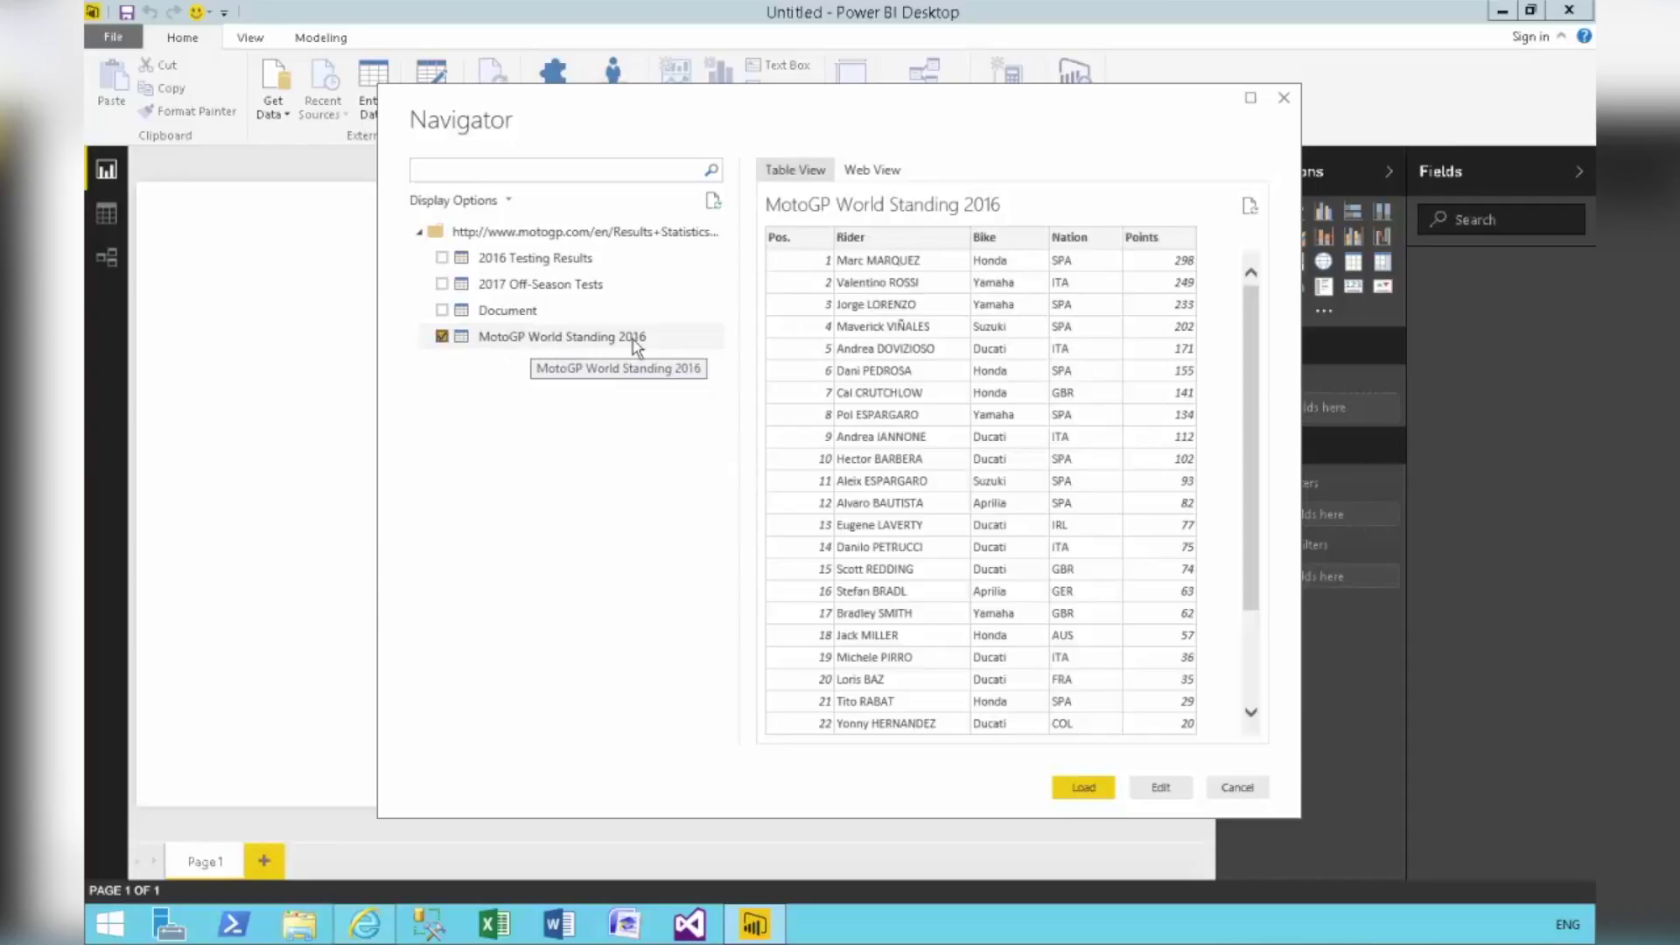
left_click(1161, 787)
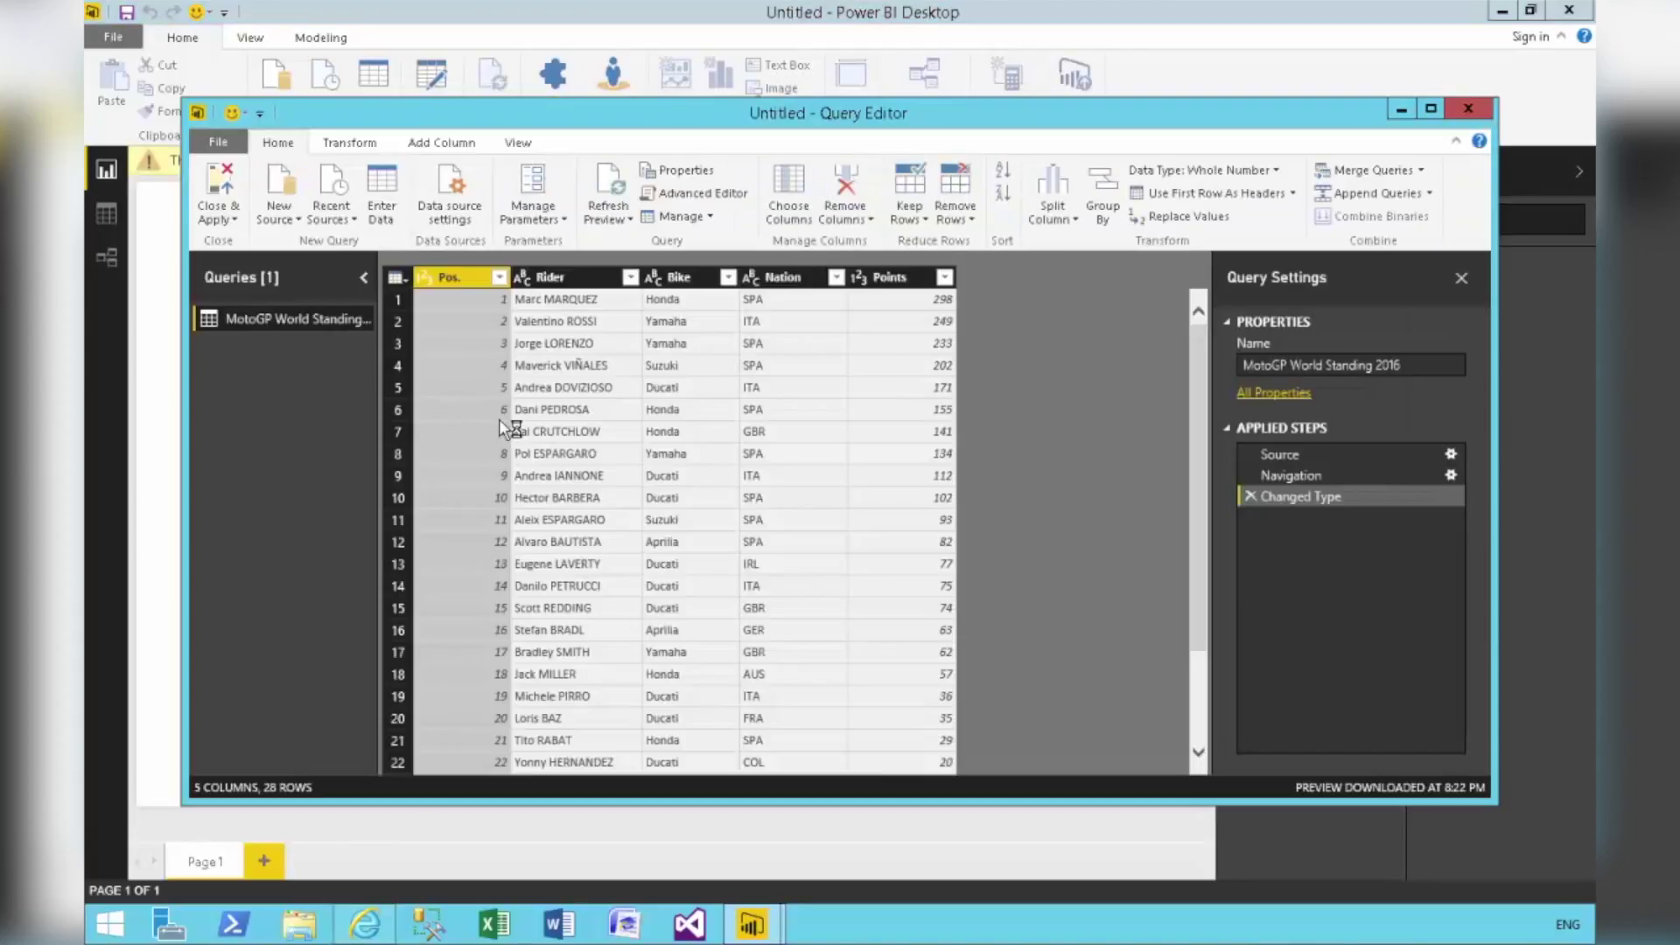
double_click(748, 112)
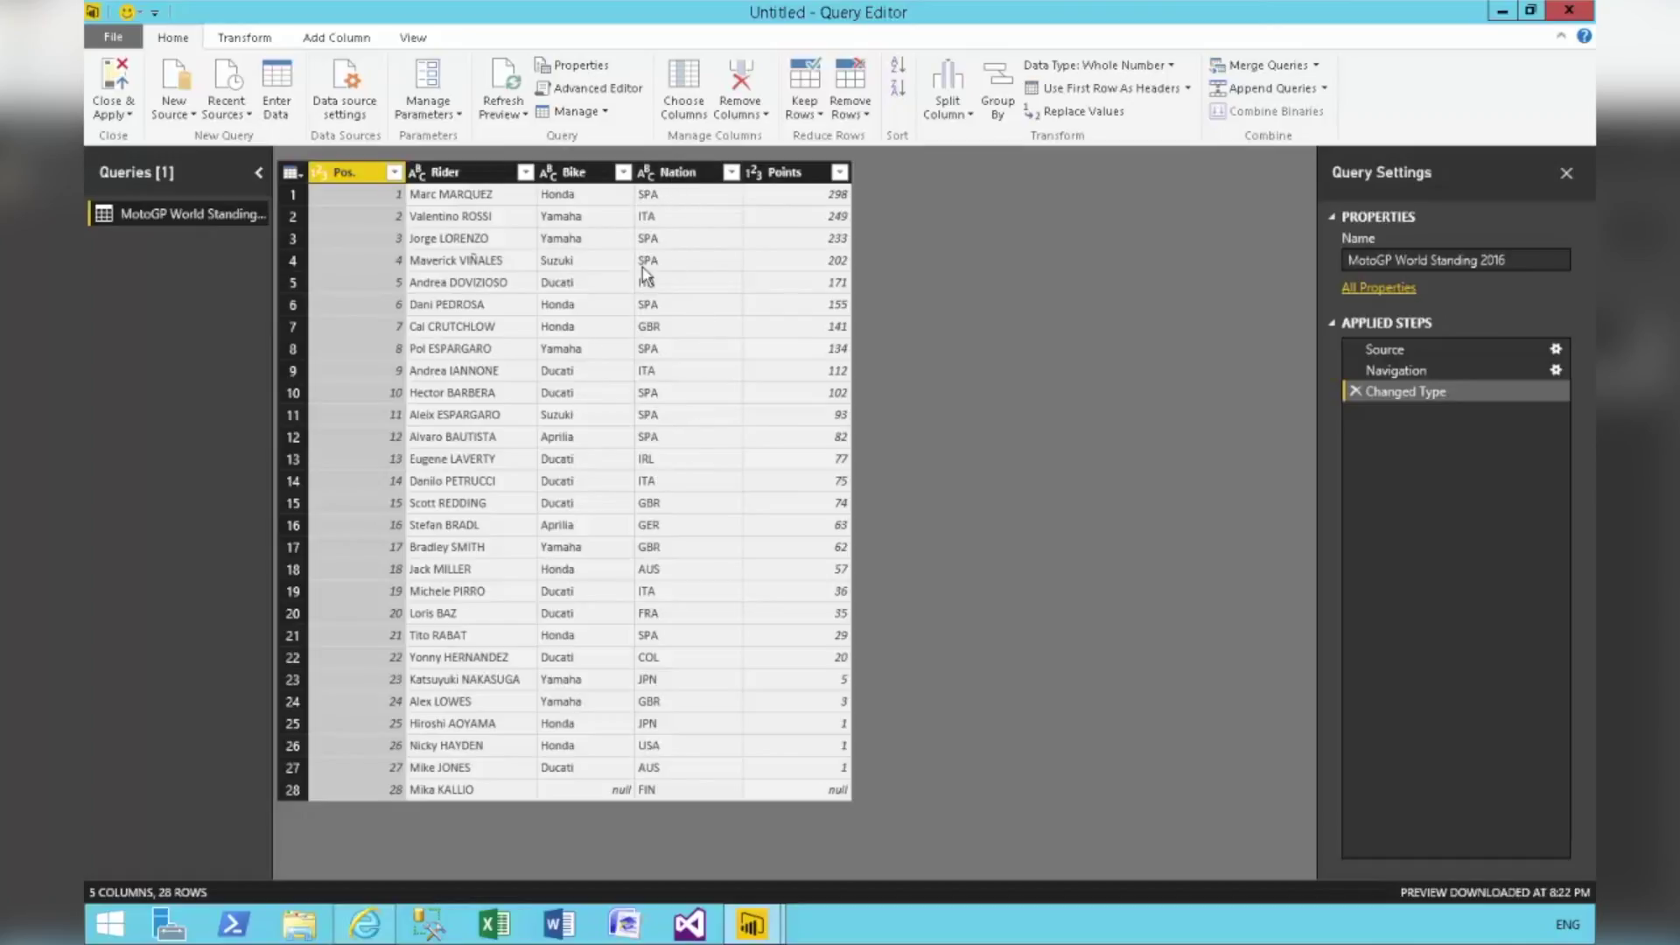
Examine the Nation column and the country abbreviations in its individual rows
left_click(682, 175)
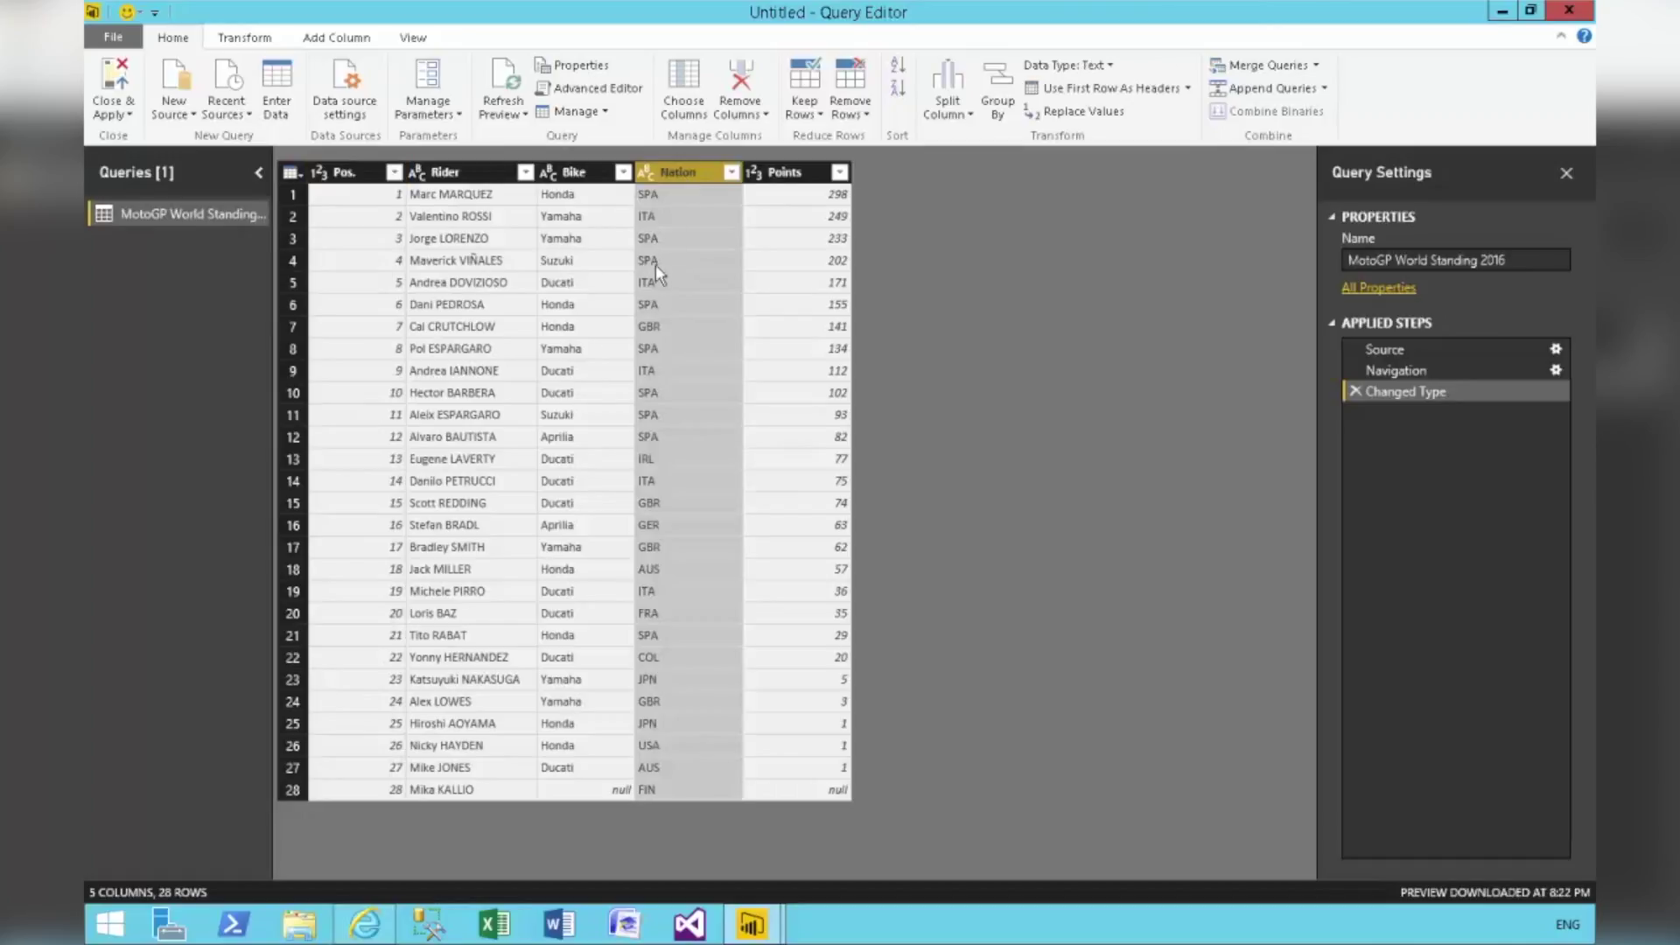
left_click(653, 241)
left_click(660, 331)
left_click(665, 395)
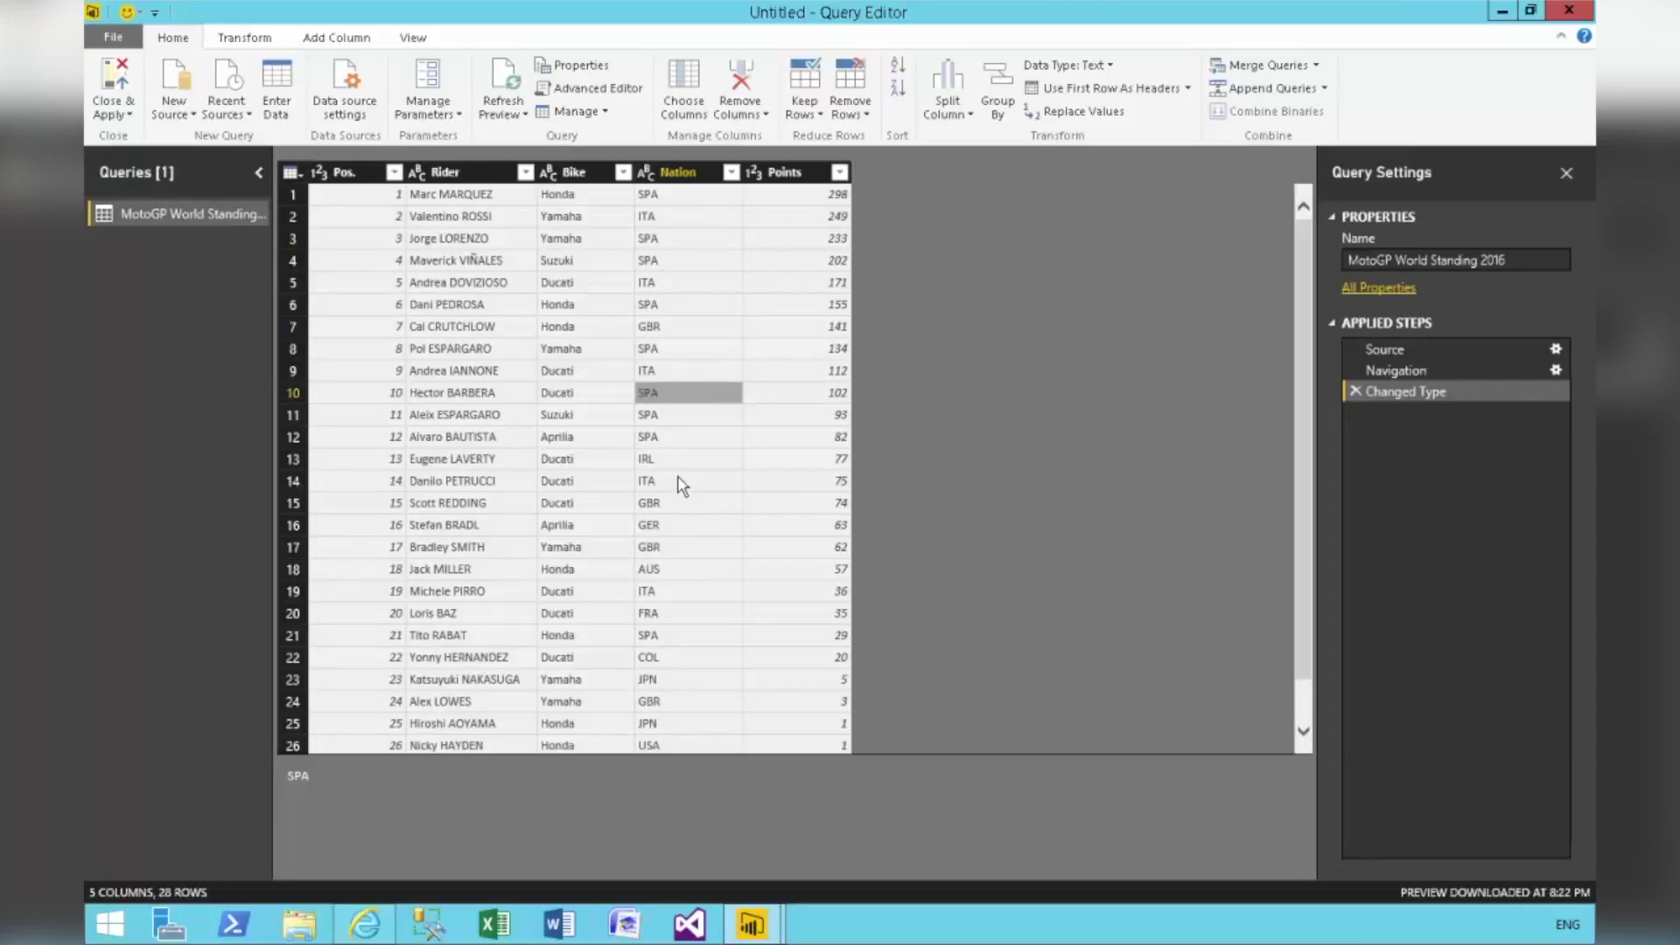
left_click(655, 262)
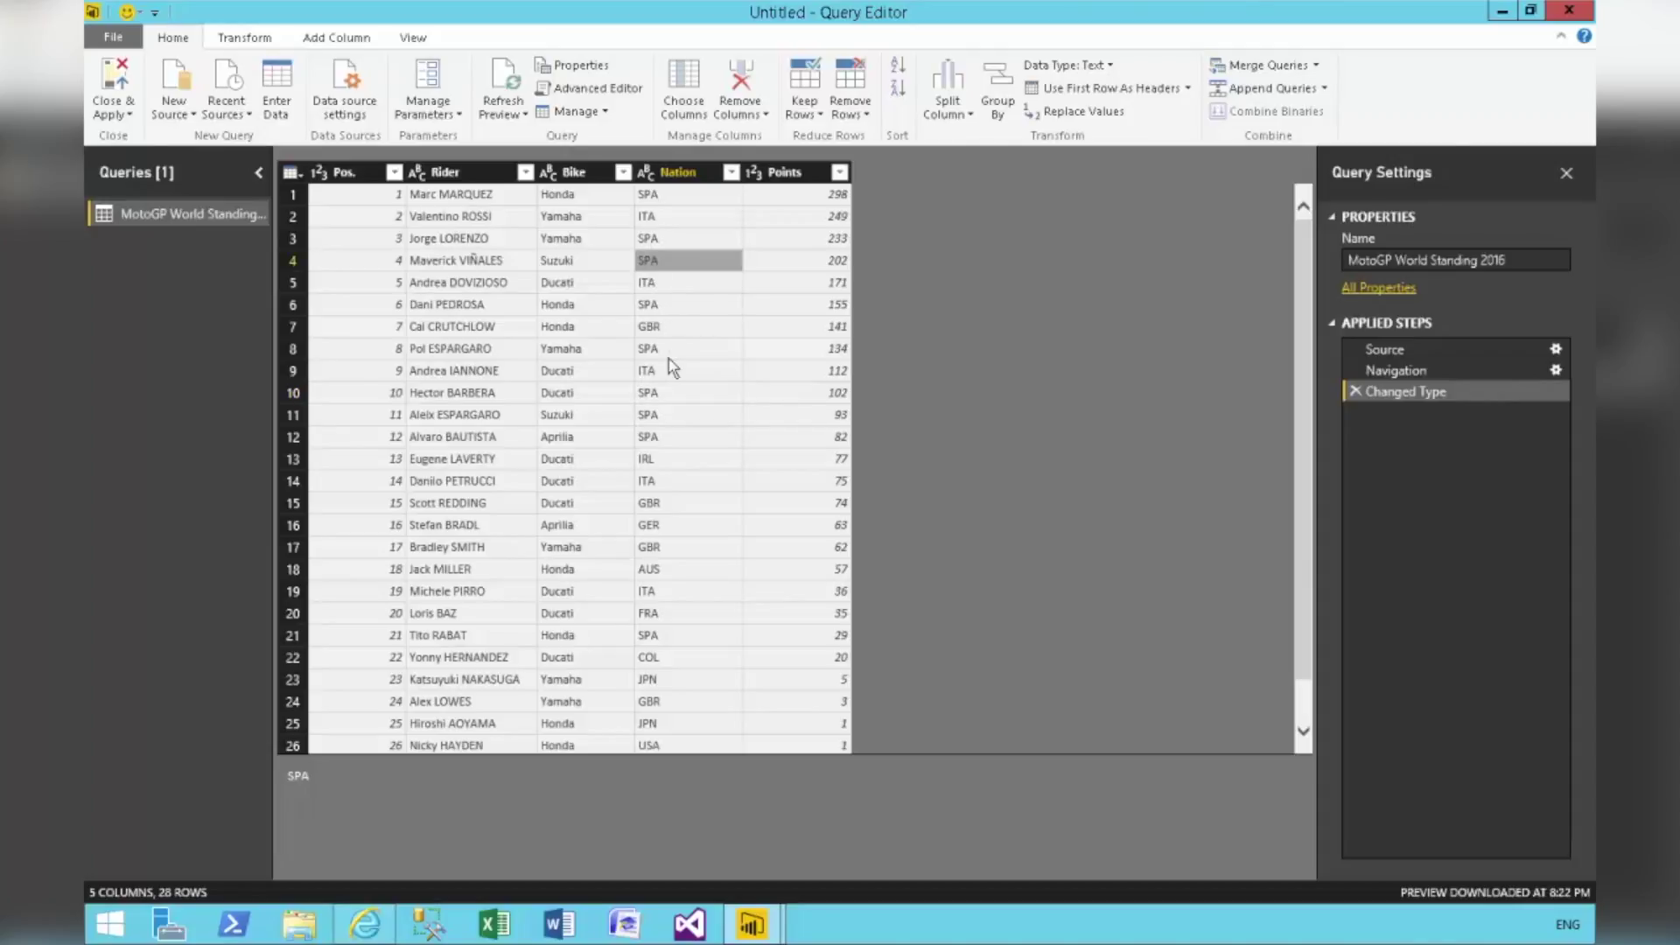
left_click(646, 350)
left_click(655, 436)
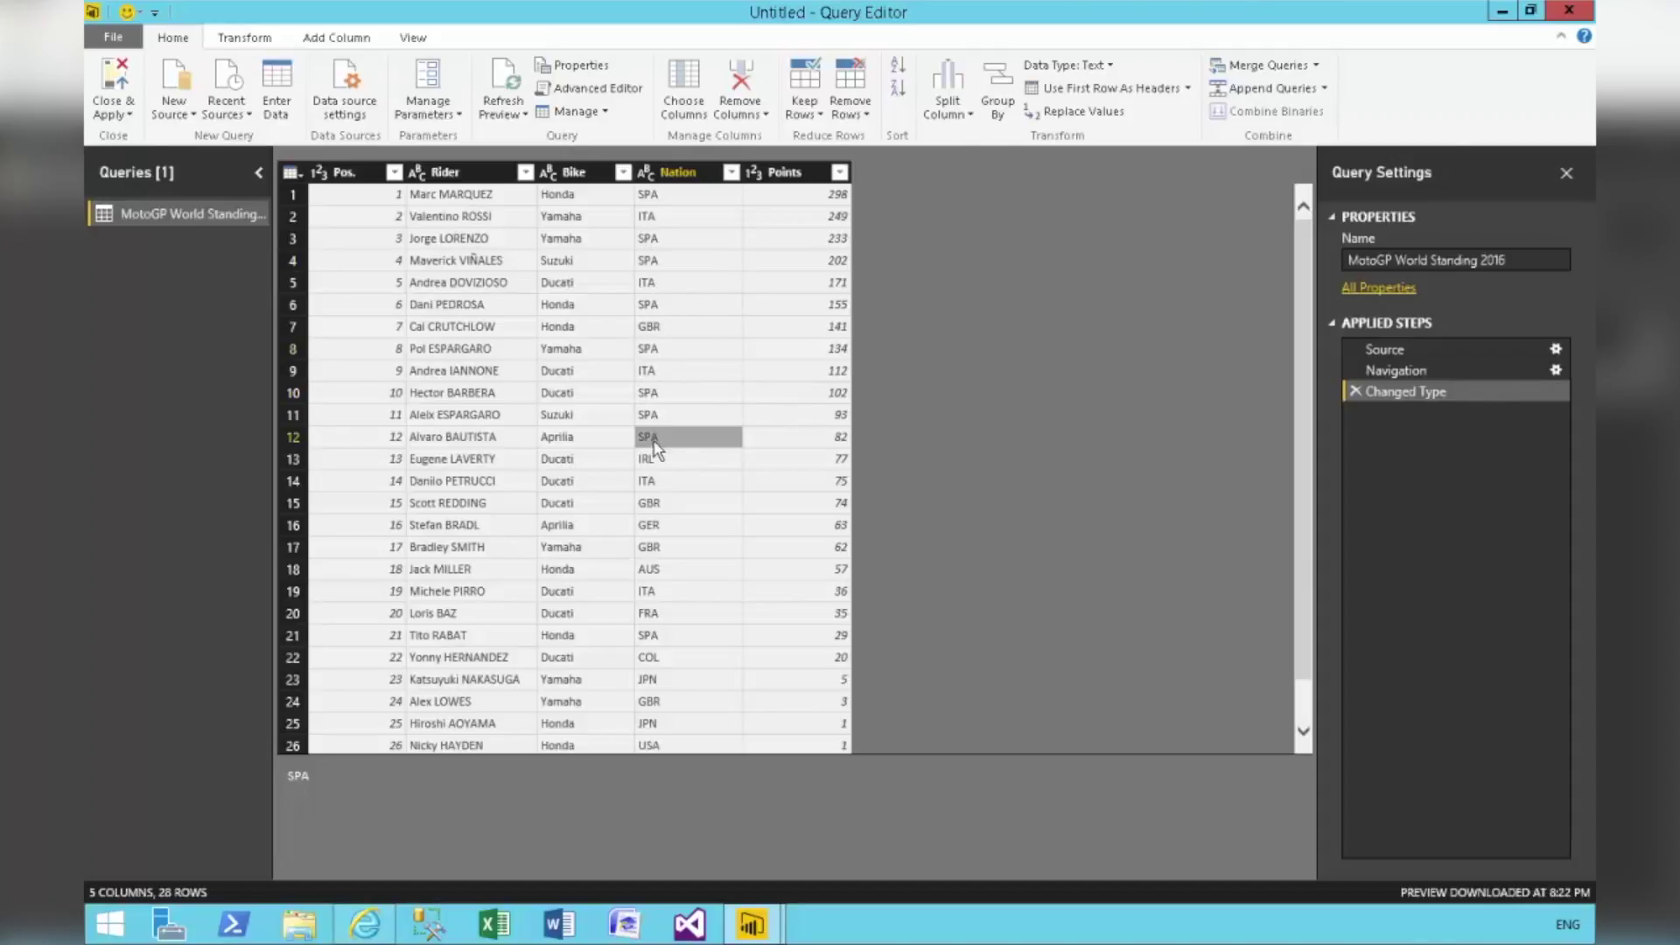
Switch to Internet Explorer and search the web for 3-letter country codes in a new tab
left_click(365, 931)
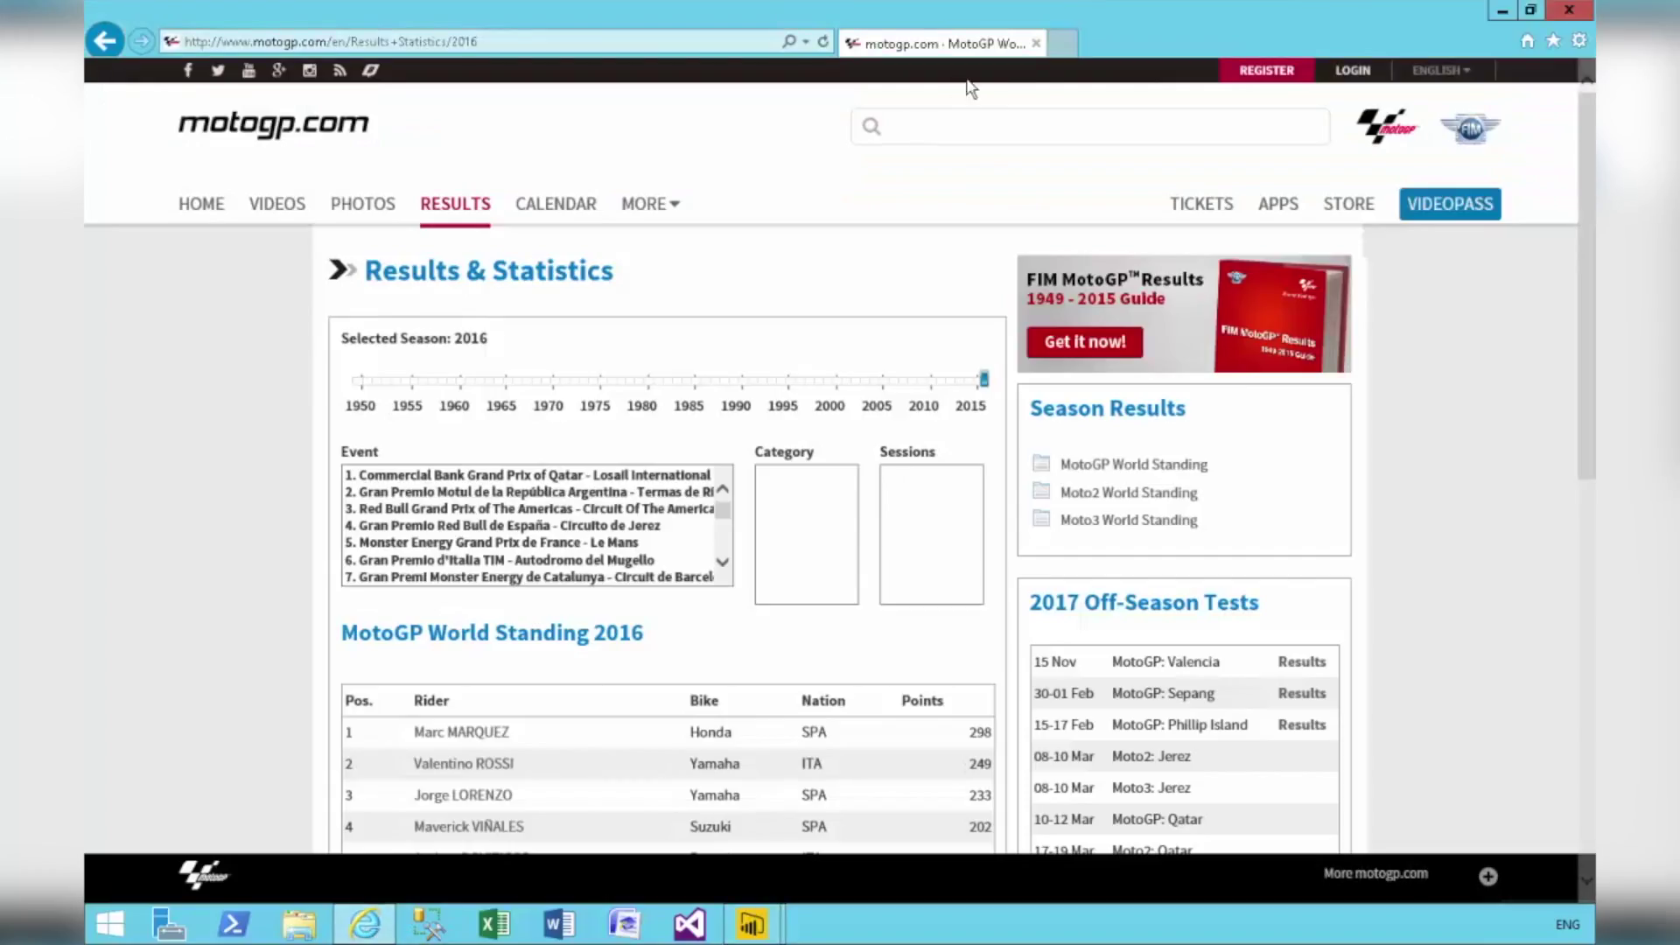
left_click(1062, 42)
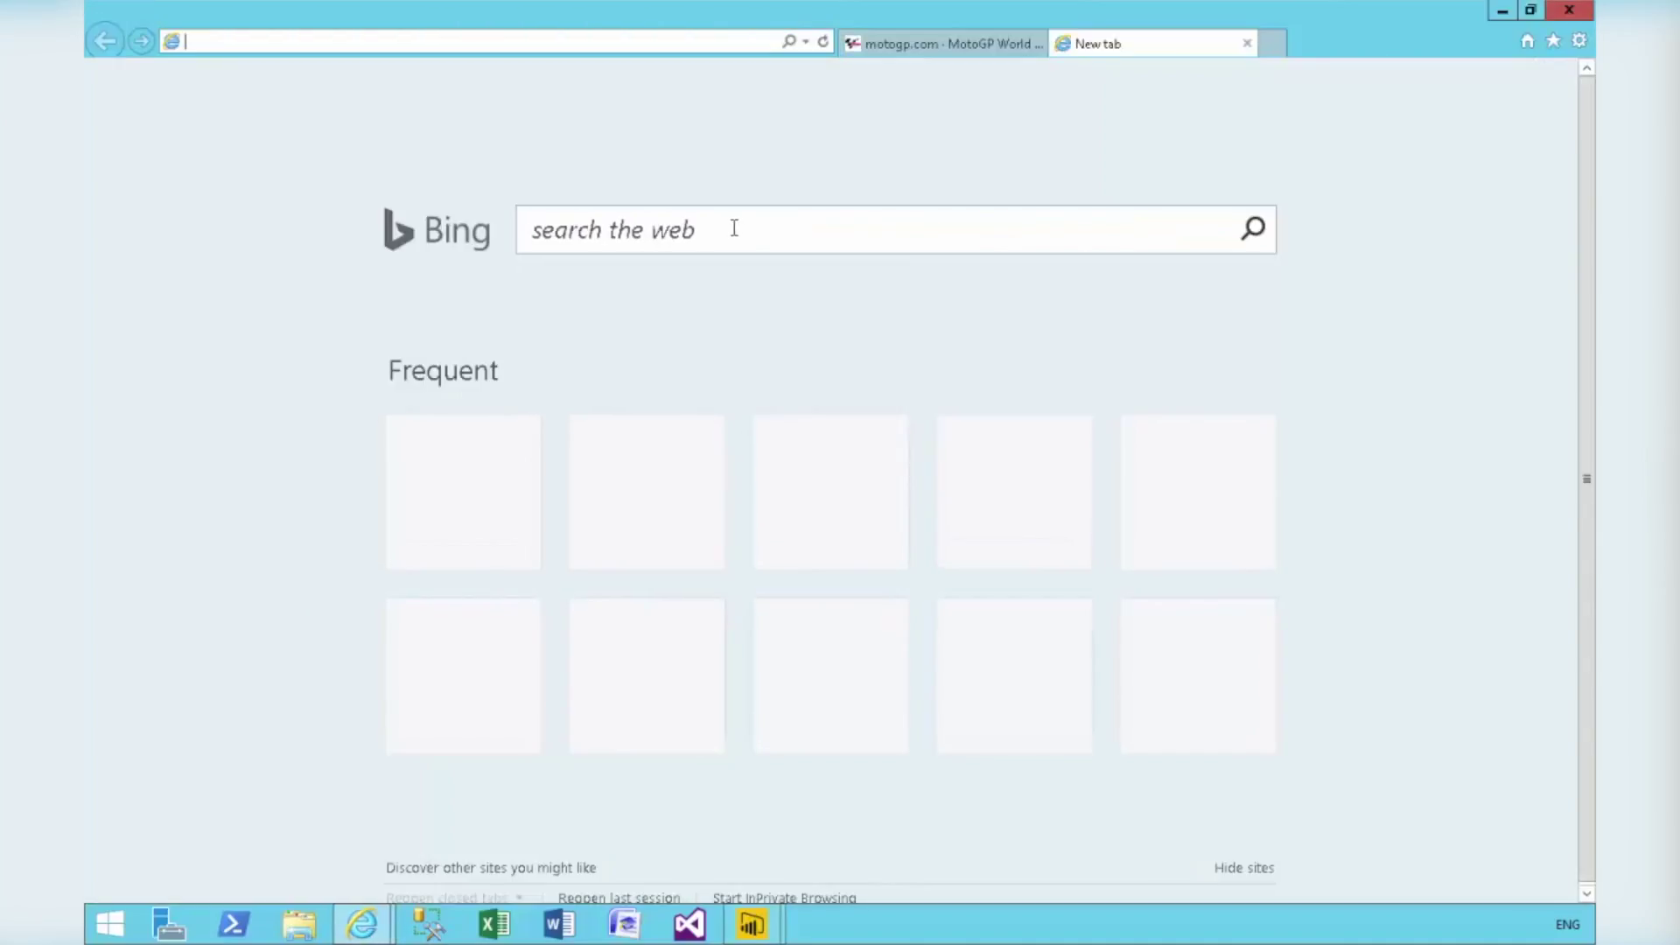
left_click(667, 228)
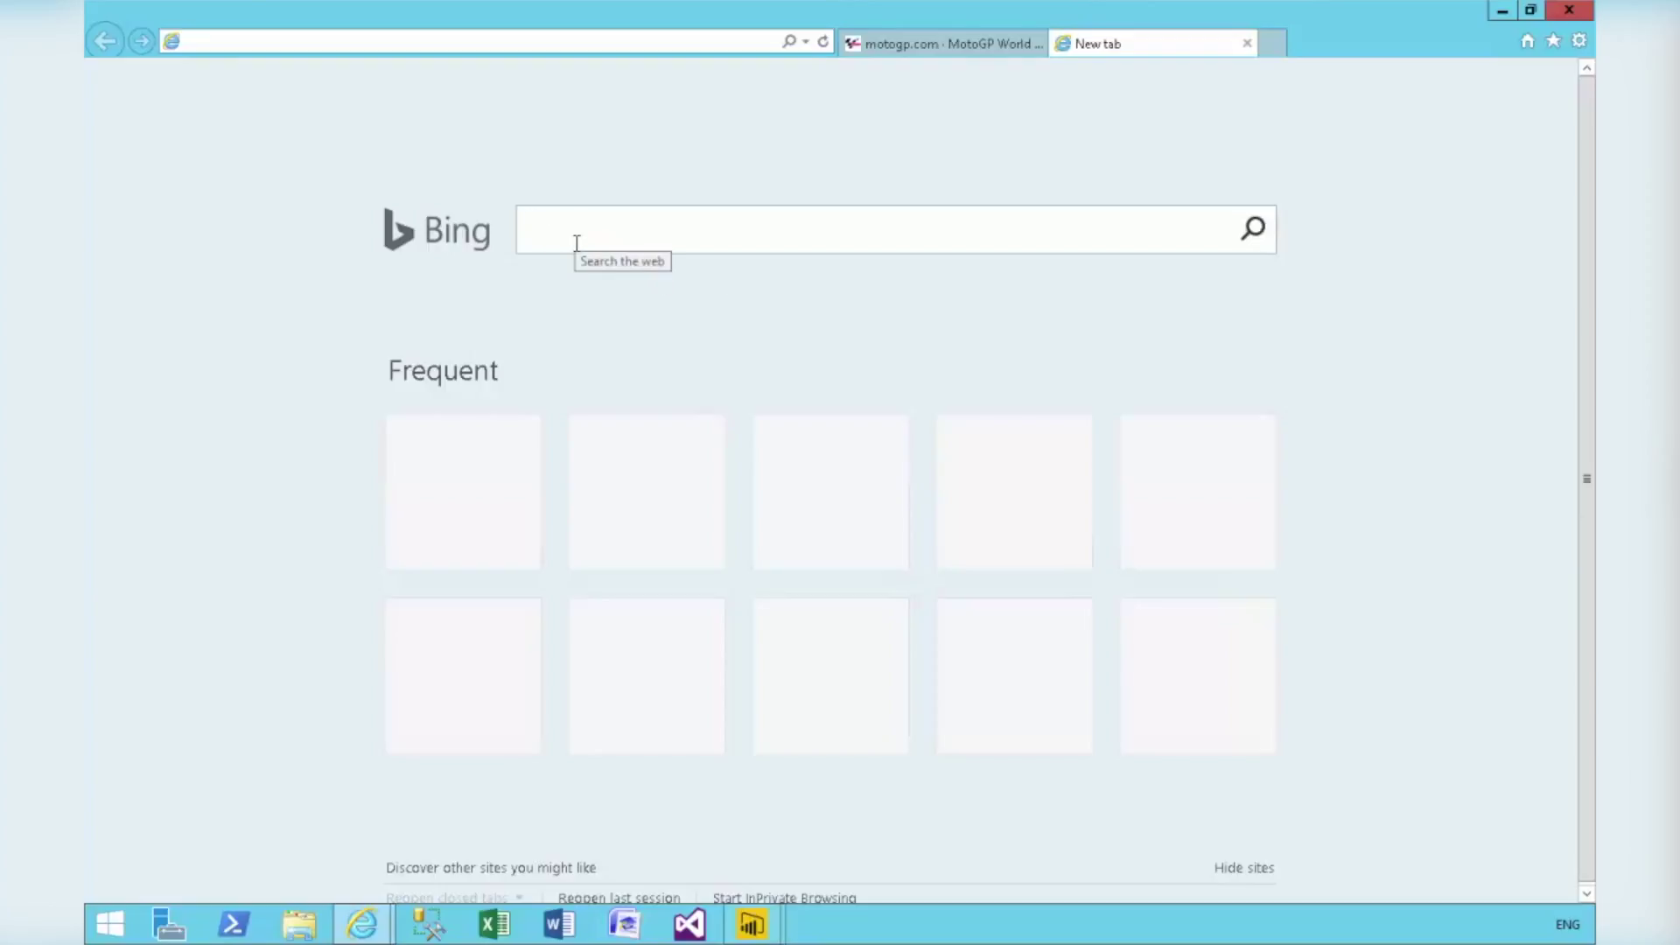
type("le")
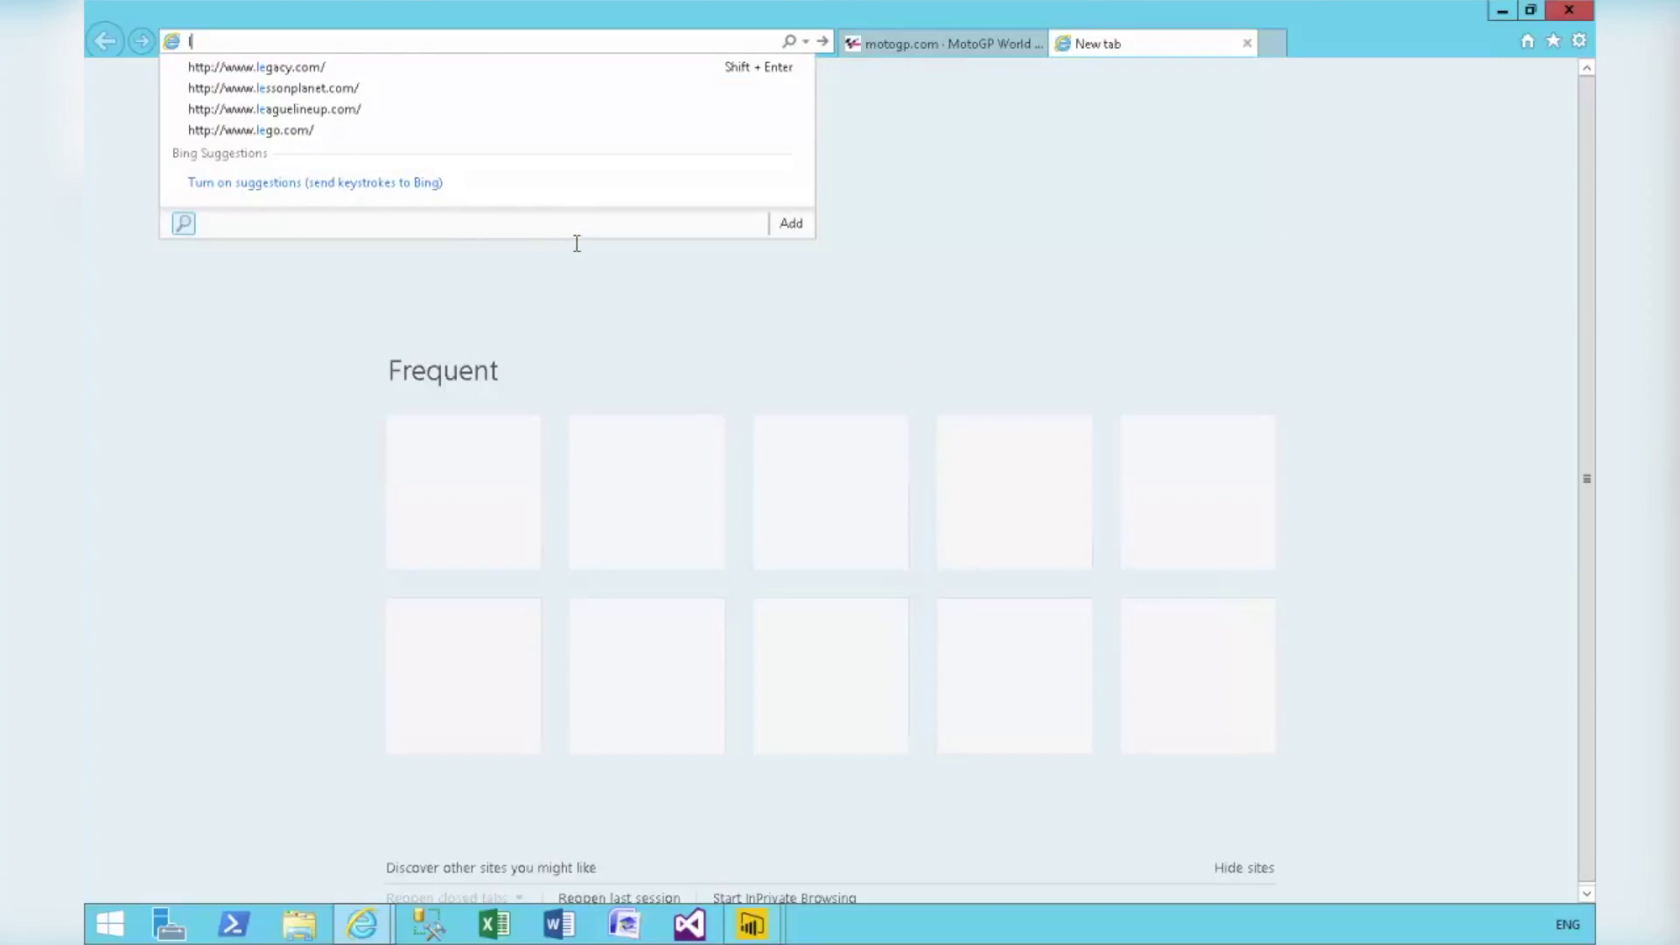
key("BackSpace")
type("3")
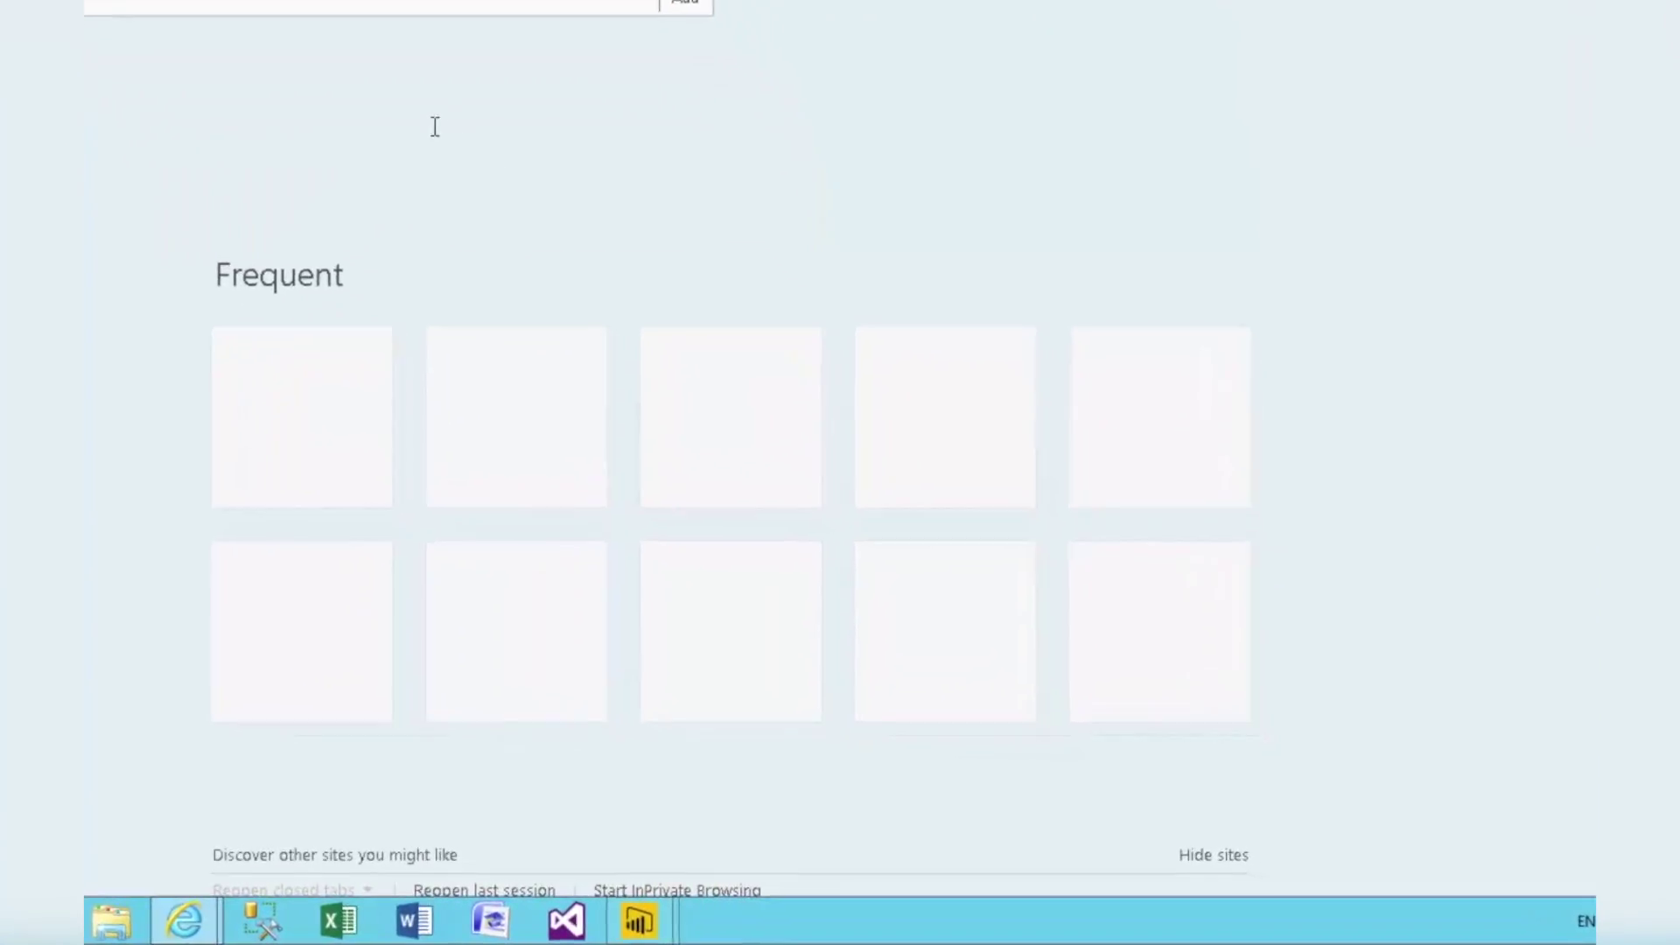
key("Return")
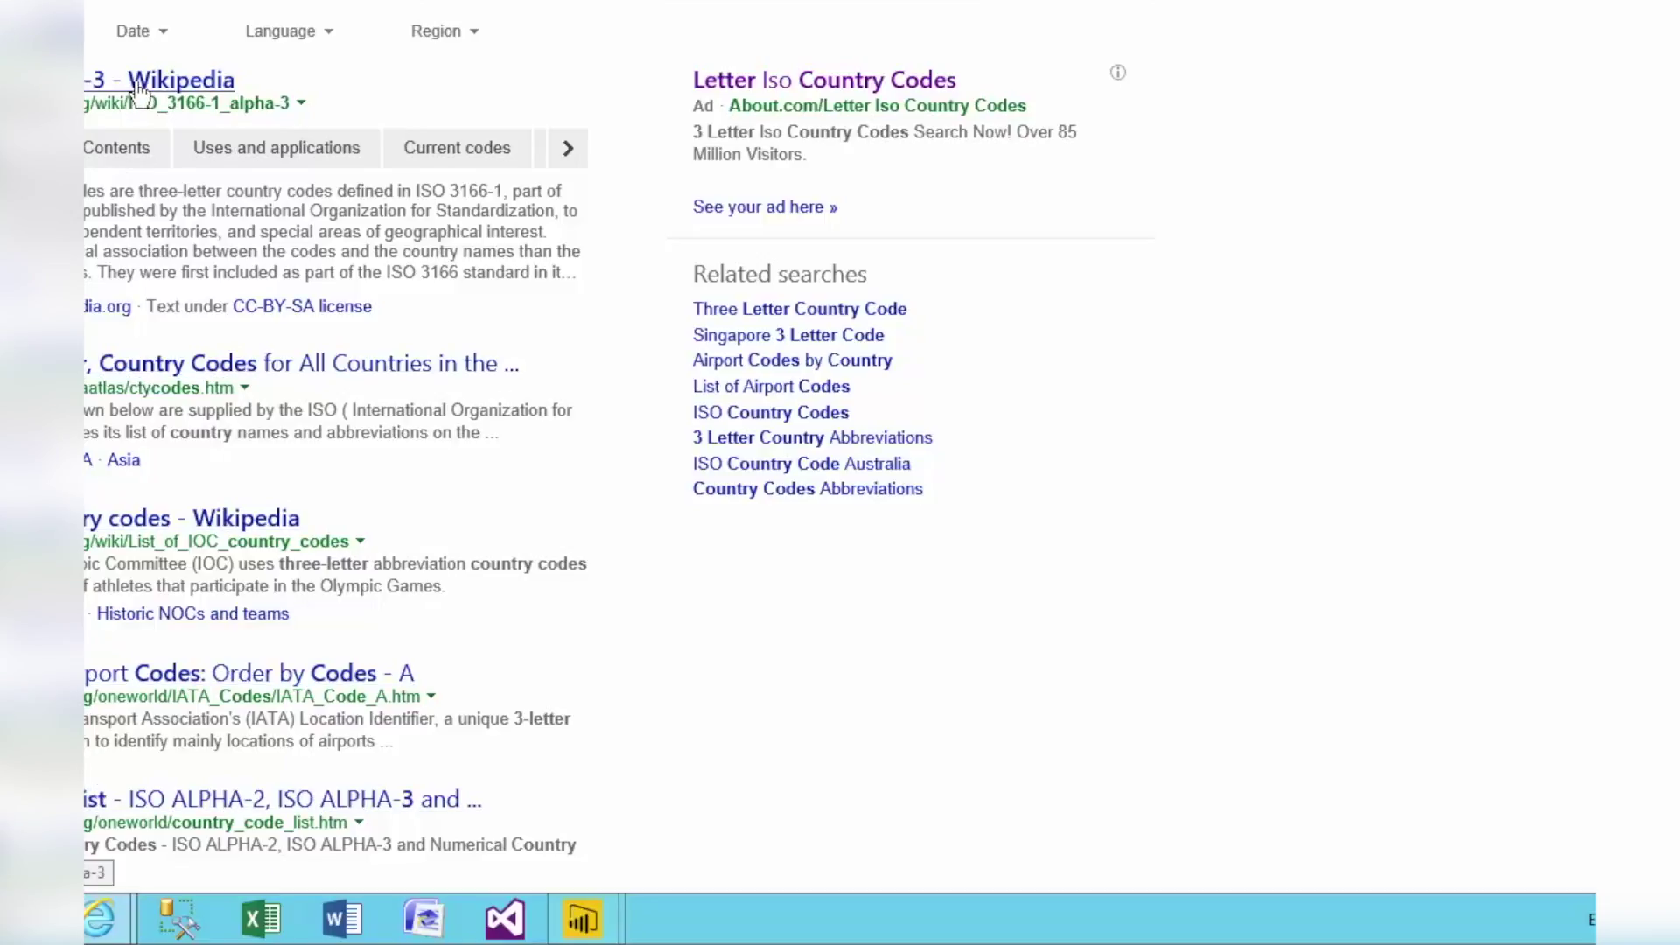
Open the Nations Online country codes list from the search results and examine its ISO ALPHA-2 and ALPHA-3 code columns
left_click(172, 801)
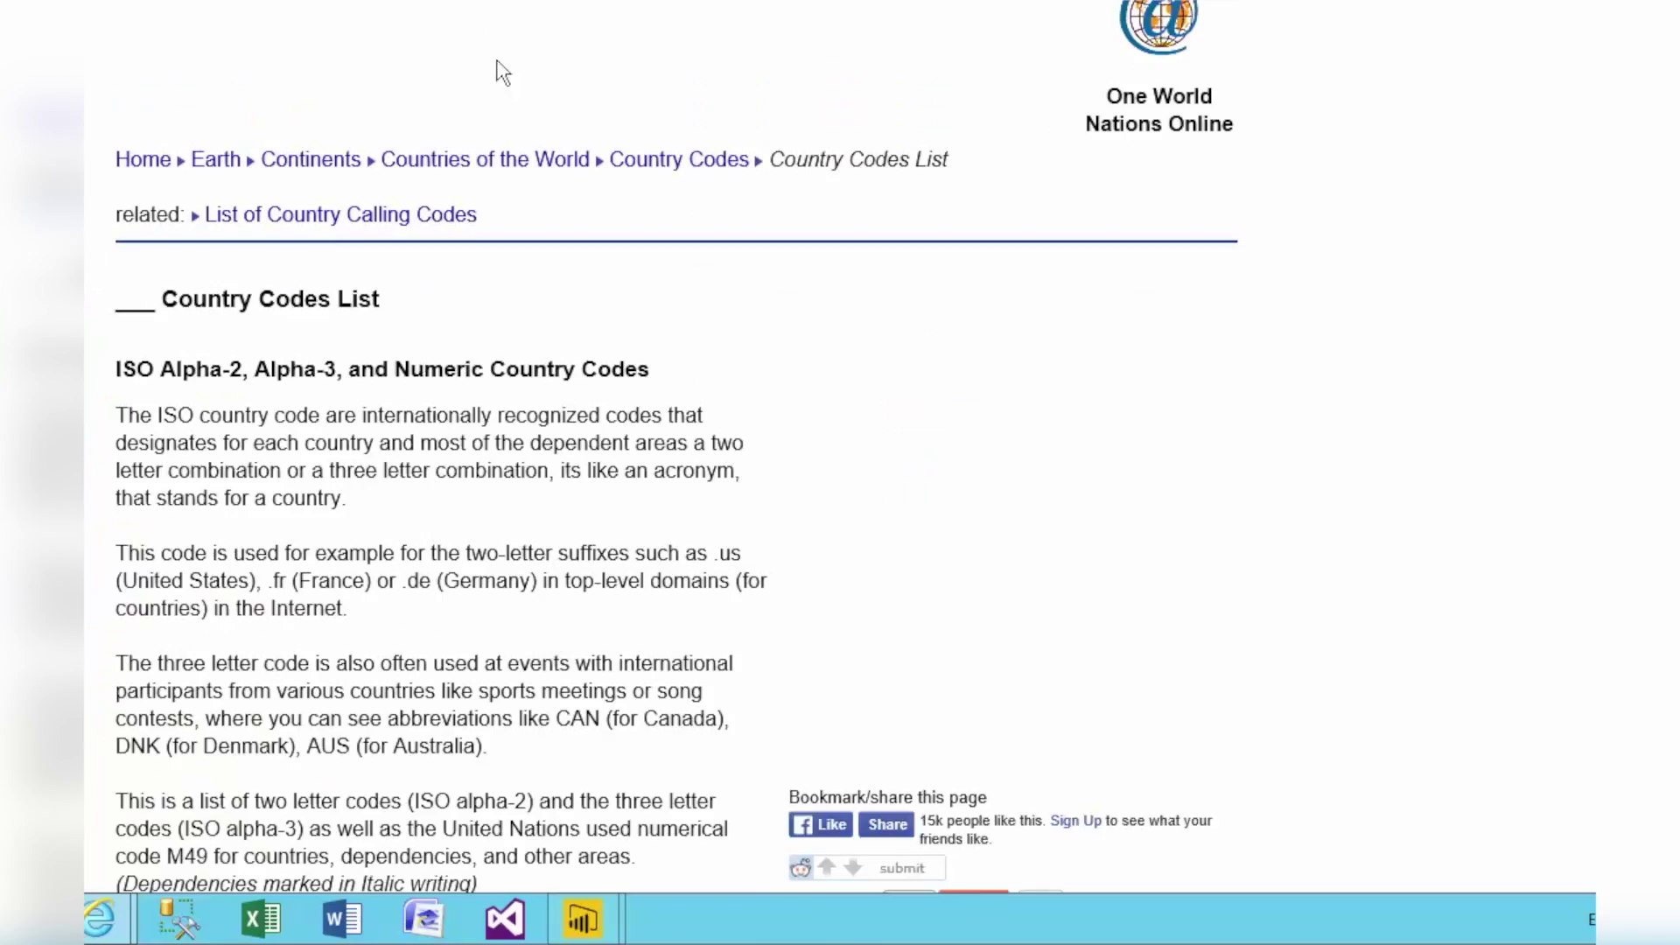
scroll(823, 508, "down", 5)
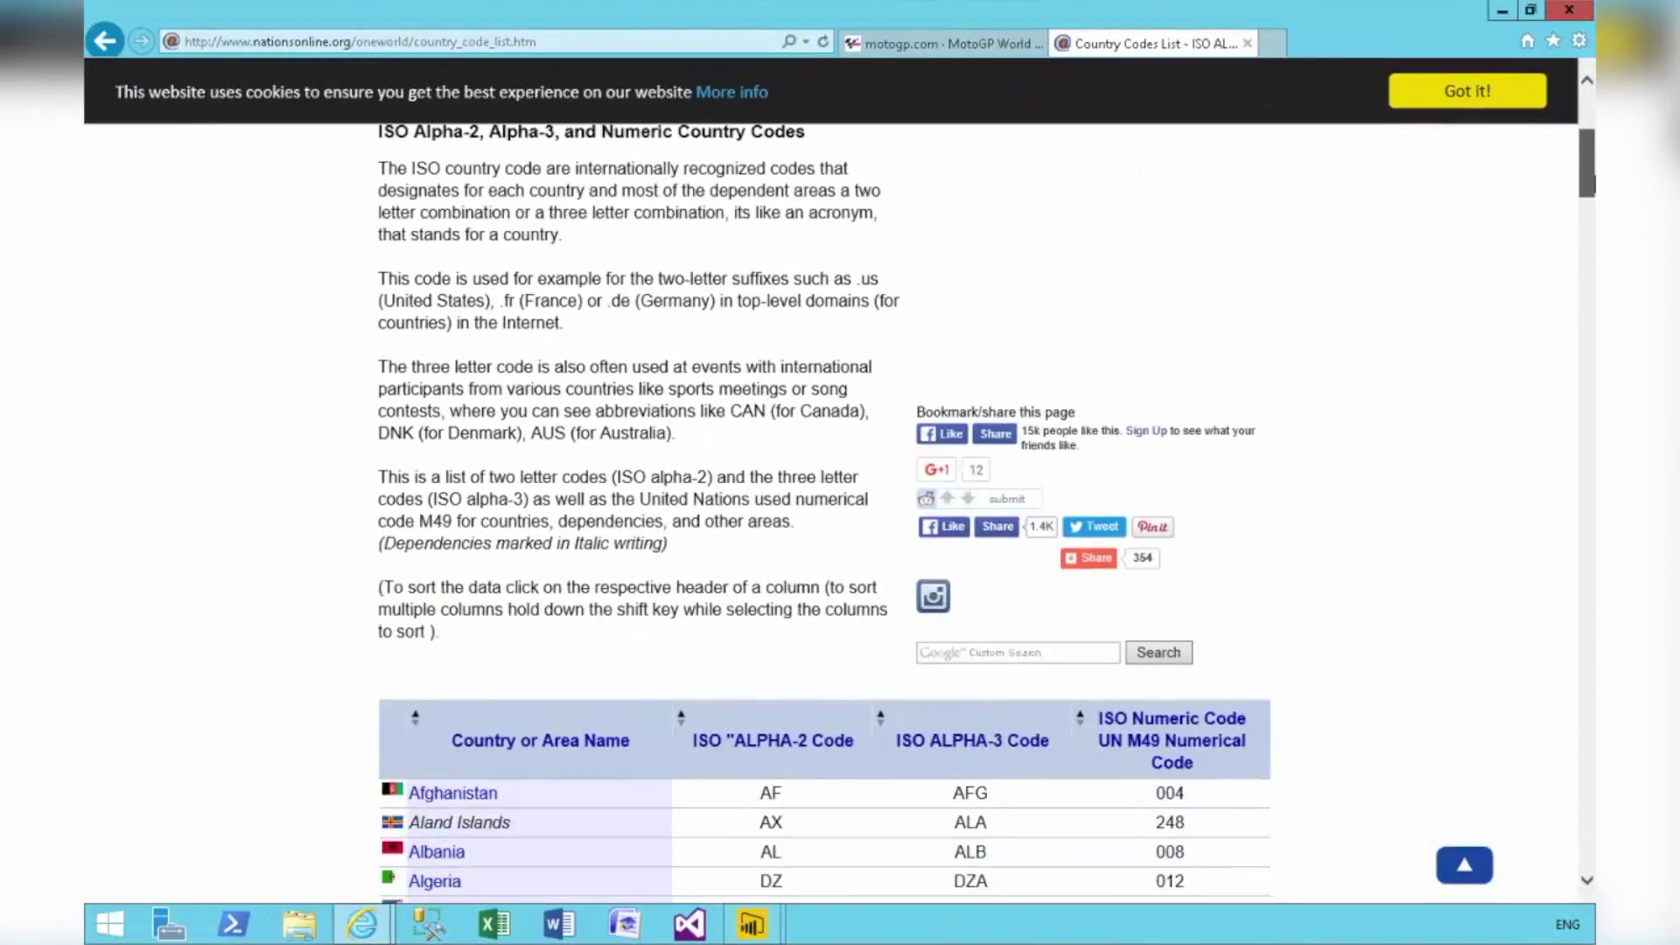
left_click_drag(1593, 184, 1593, 218)
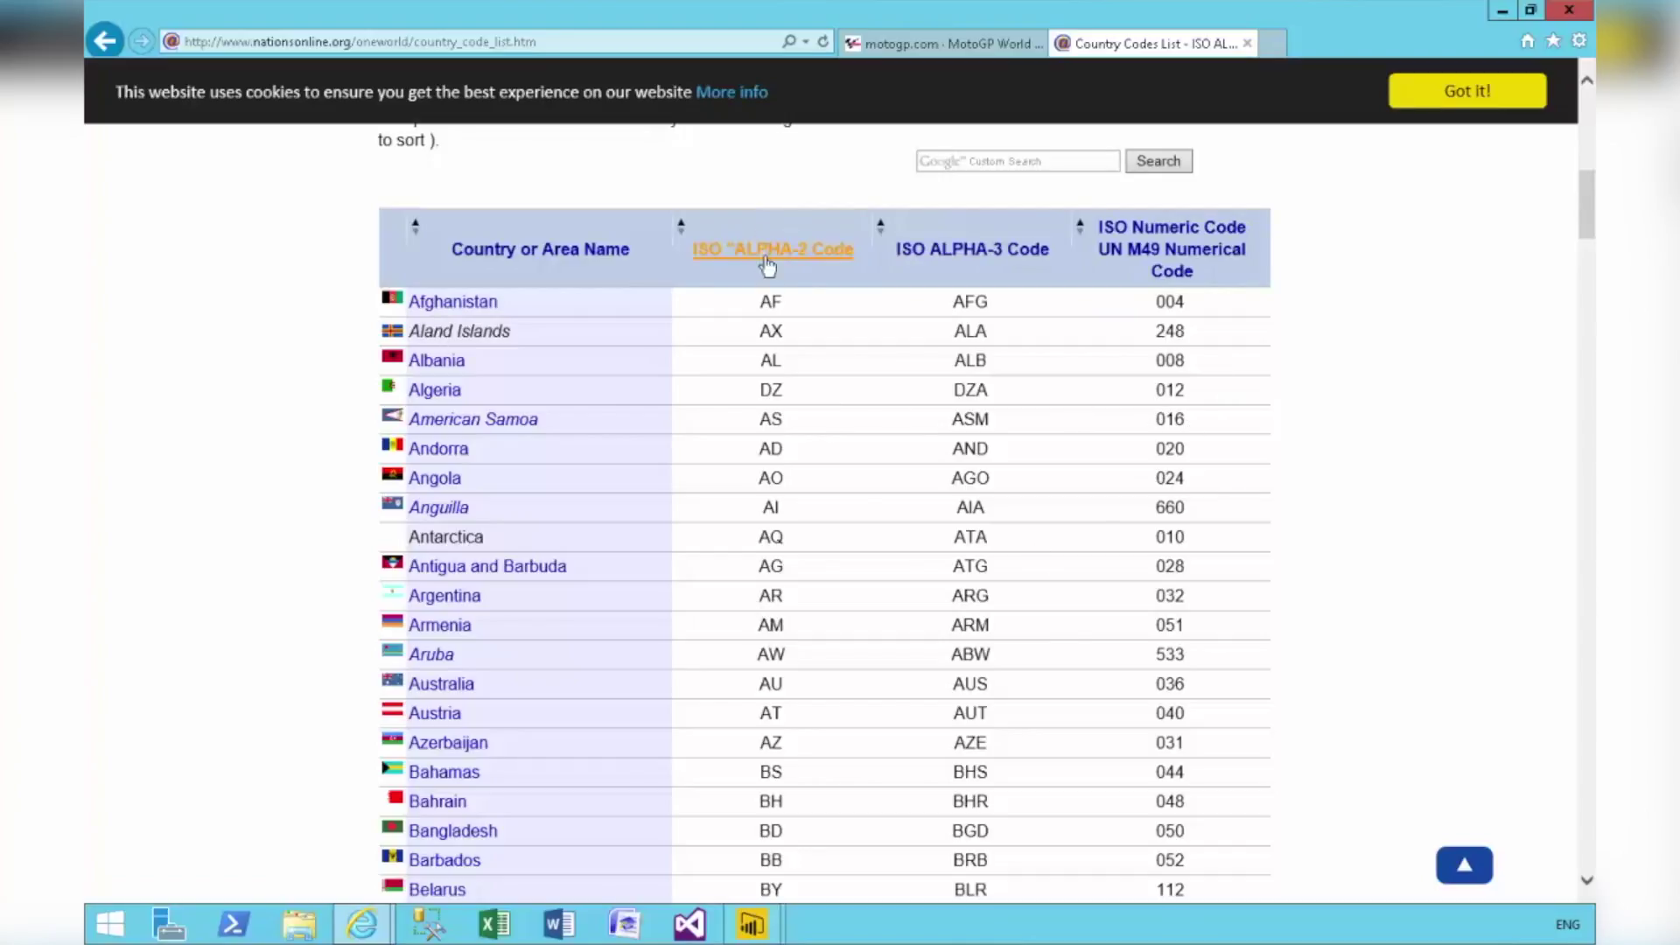
left_click_drag(758, 308, 791, 438)
left_click(982, 350)
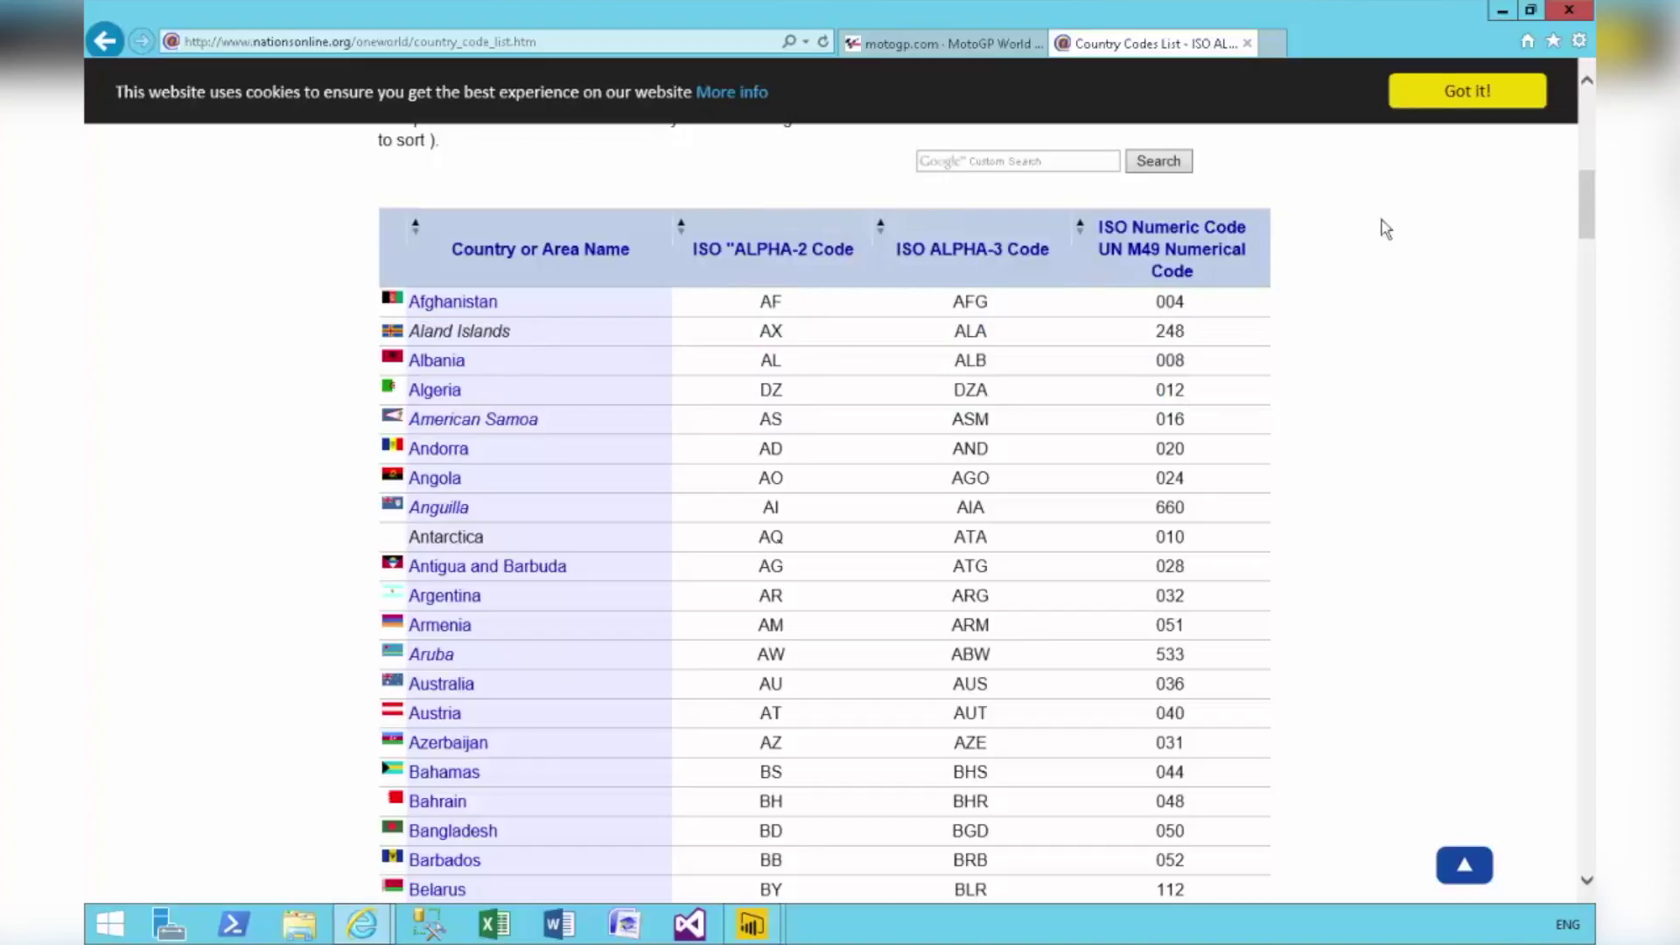
mouse_move(1589, 205)
left_mouse_down()
mouse_move(1589, 221)
mouse_move(1588, 180)
left_mouse_up()
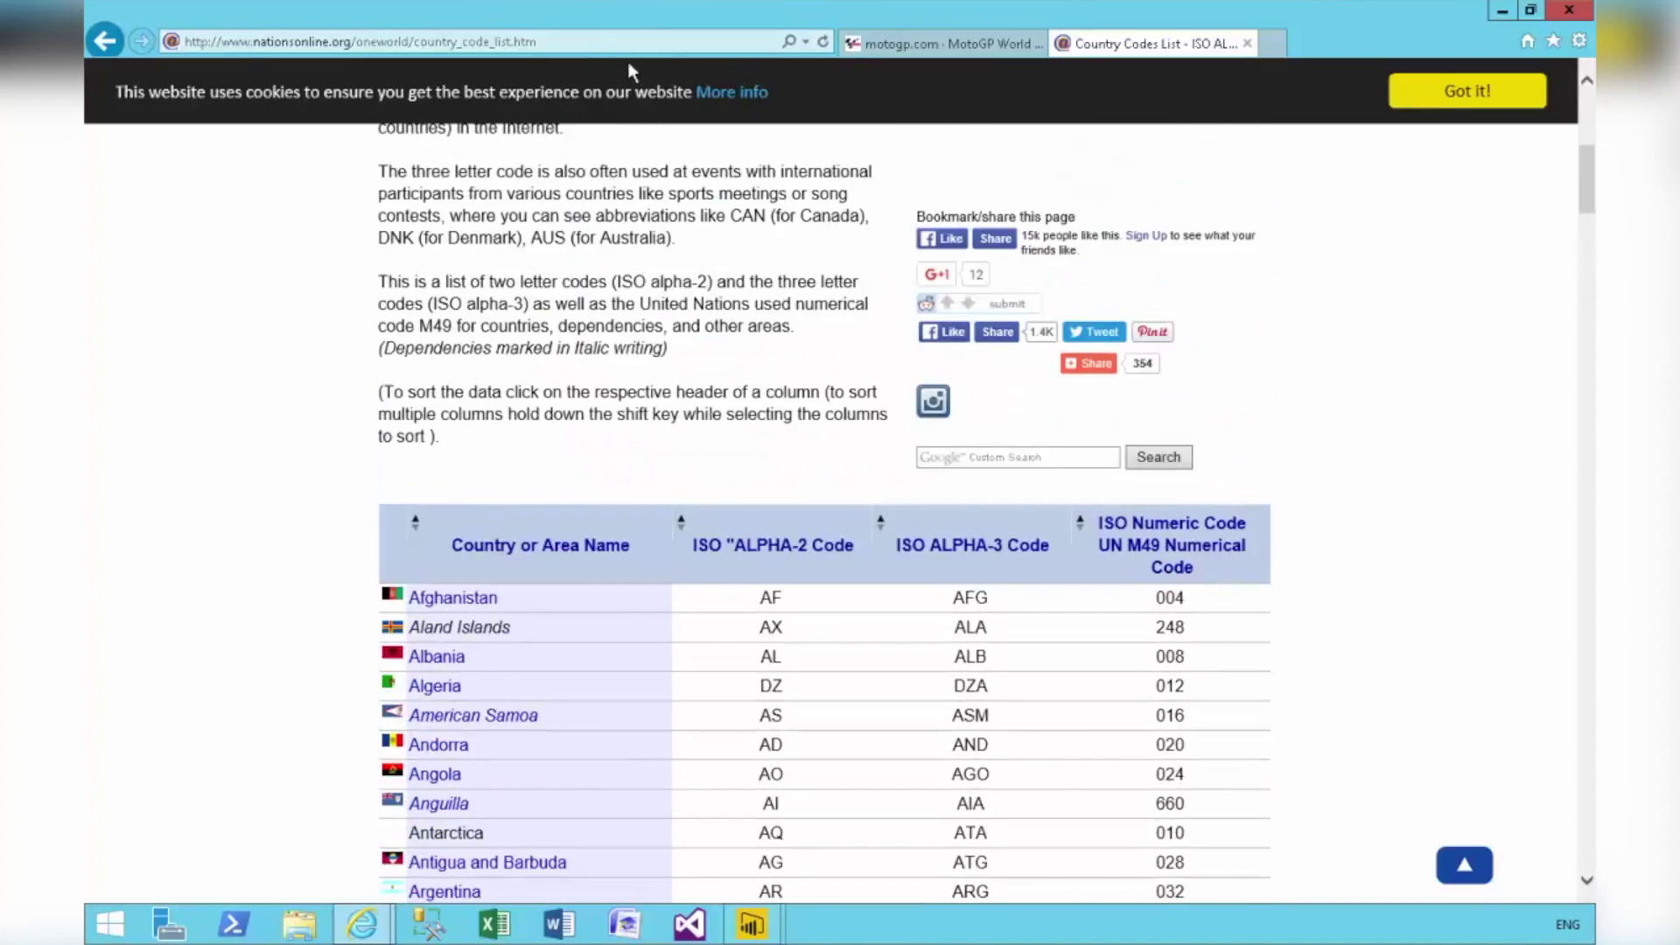
Copy the Nations Online country codes page address, switch to Power BI's Query Editor and connect to it as a new Web source
left_click(595, 40)
key("ctrl+c")
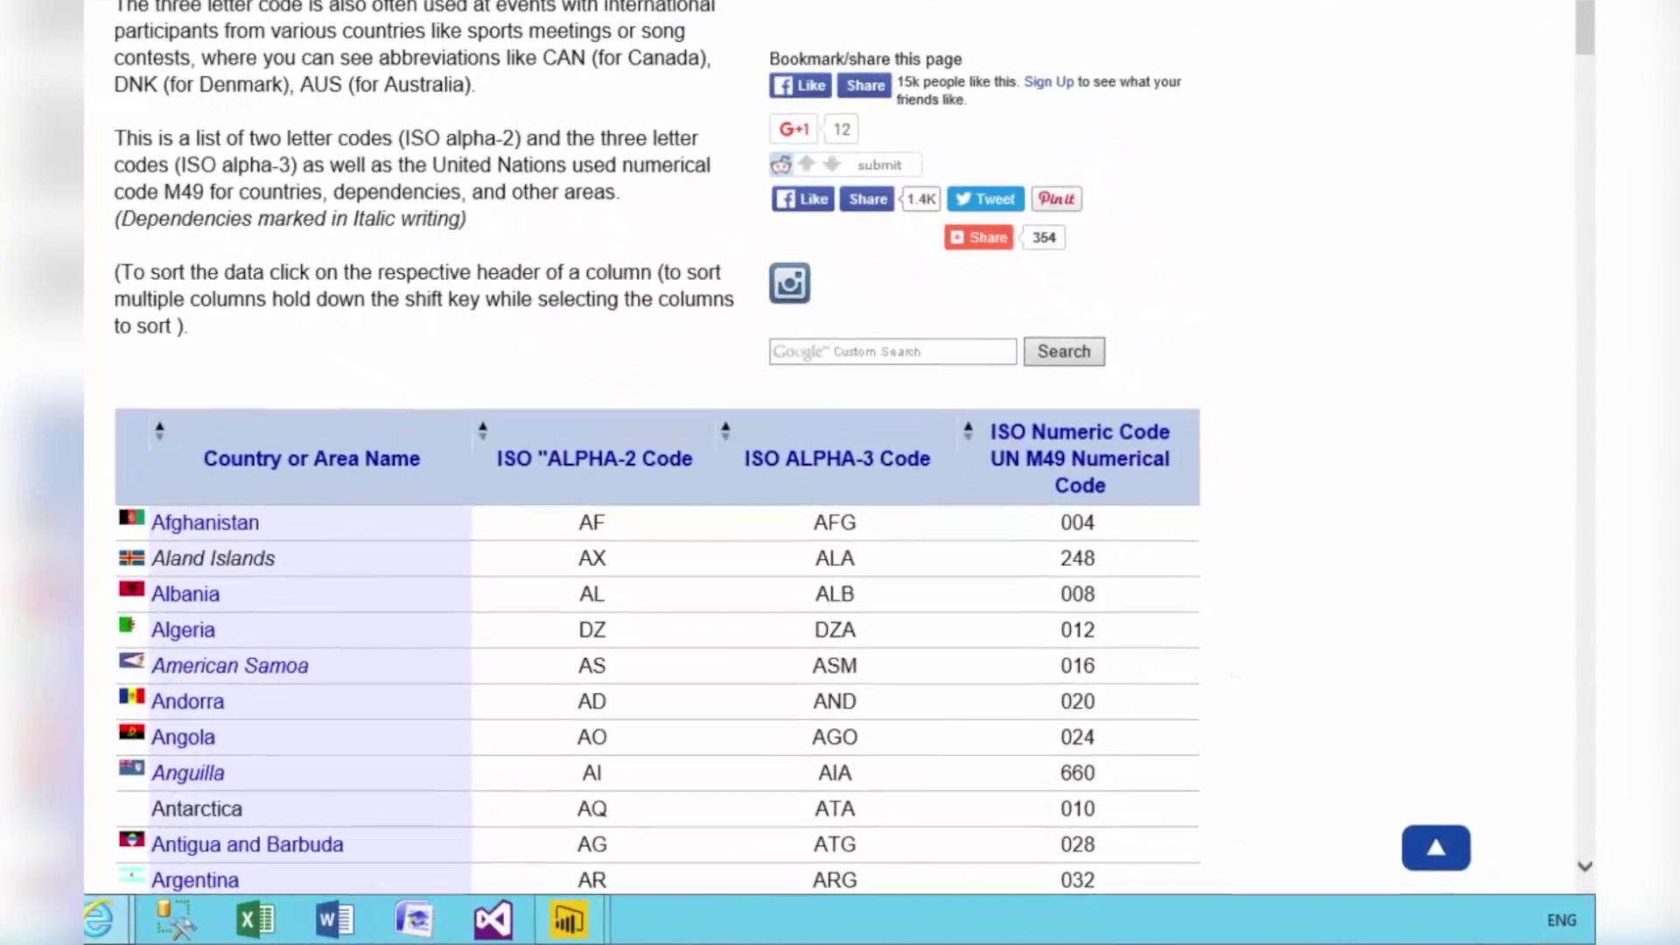
mouse_move(556, 921)
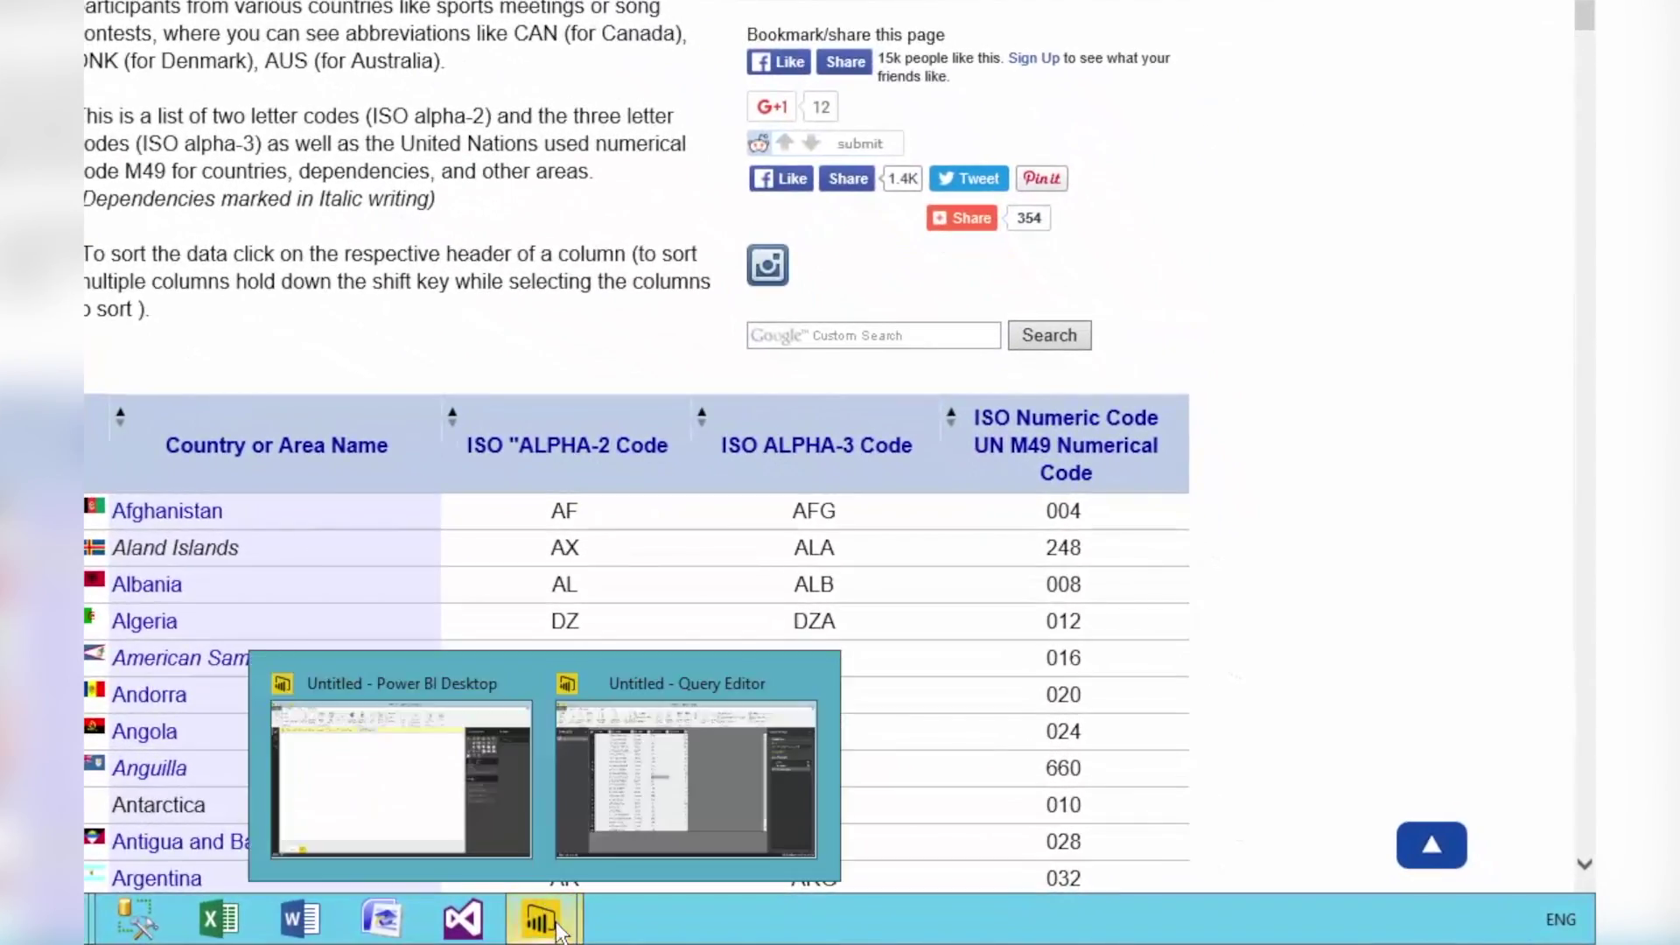
left_click(595, 840)
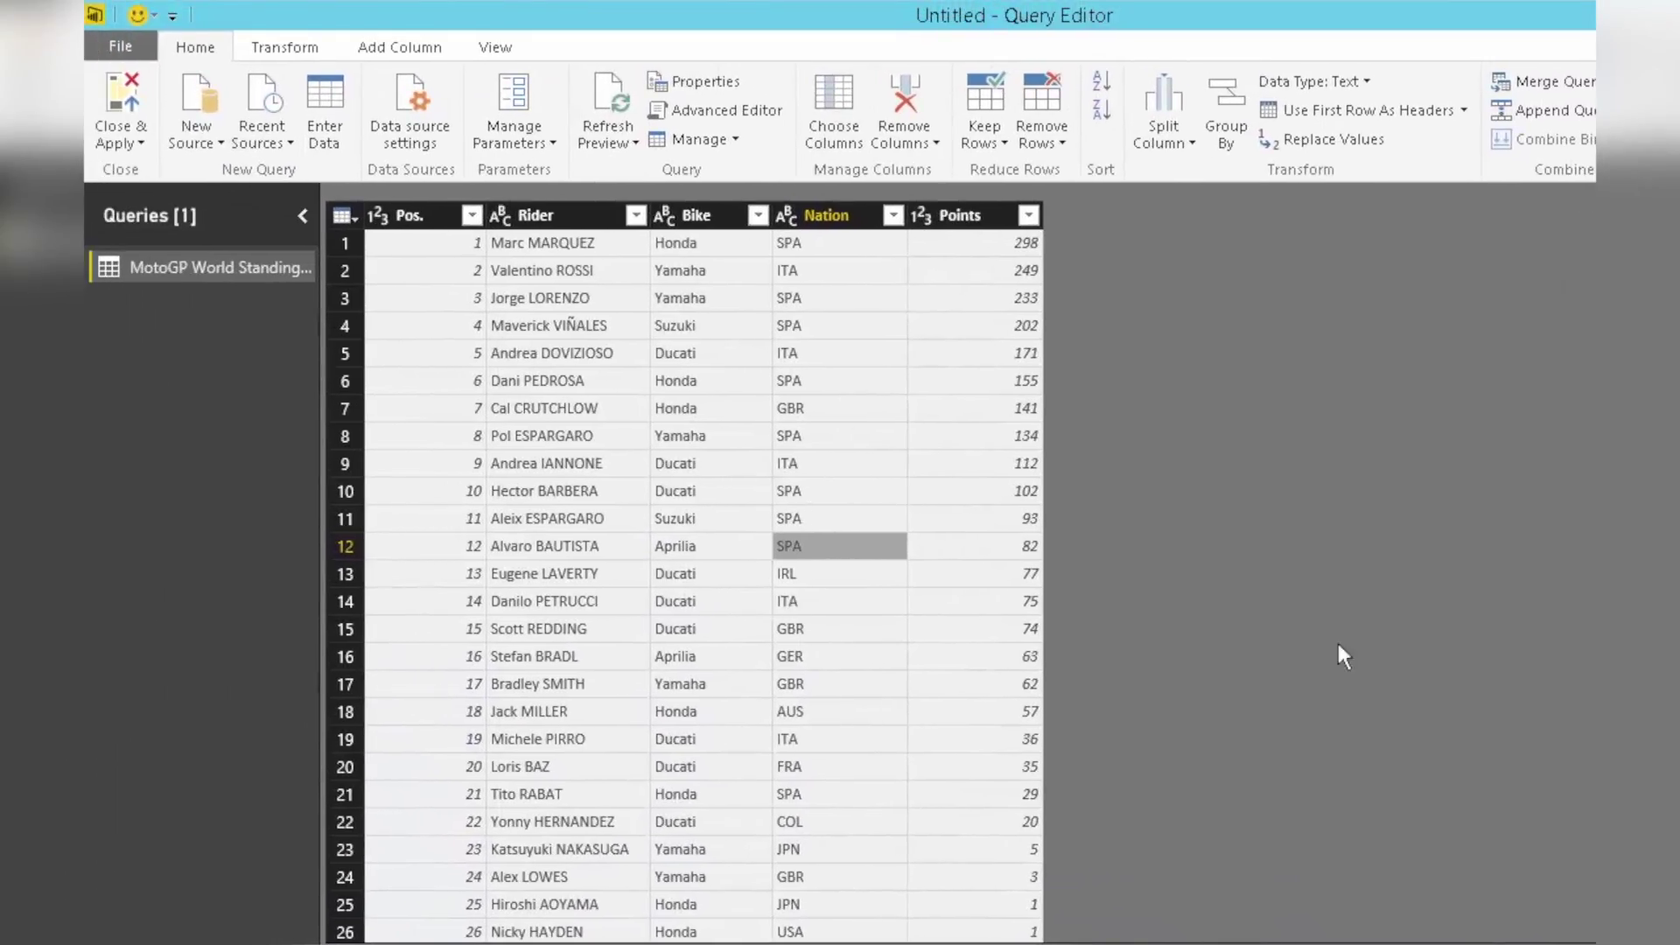
left_click(196, 140)
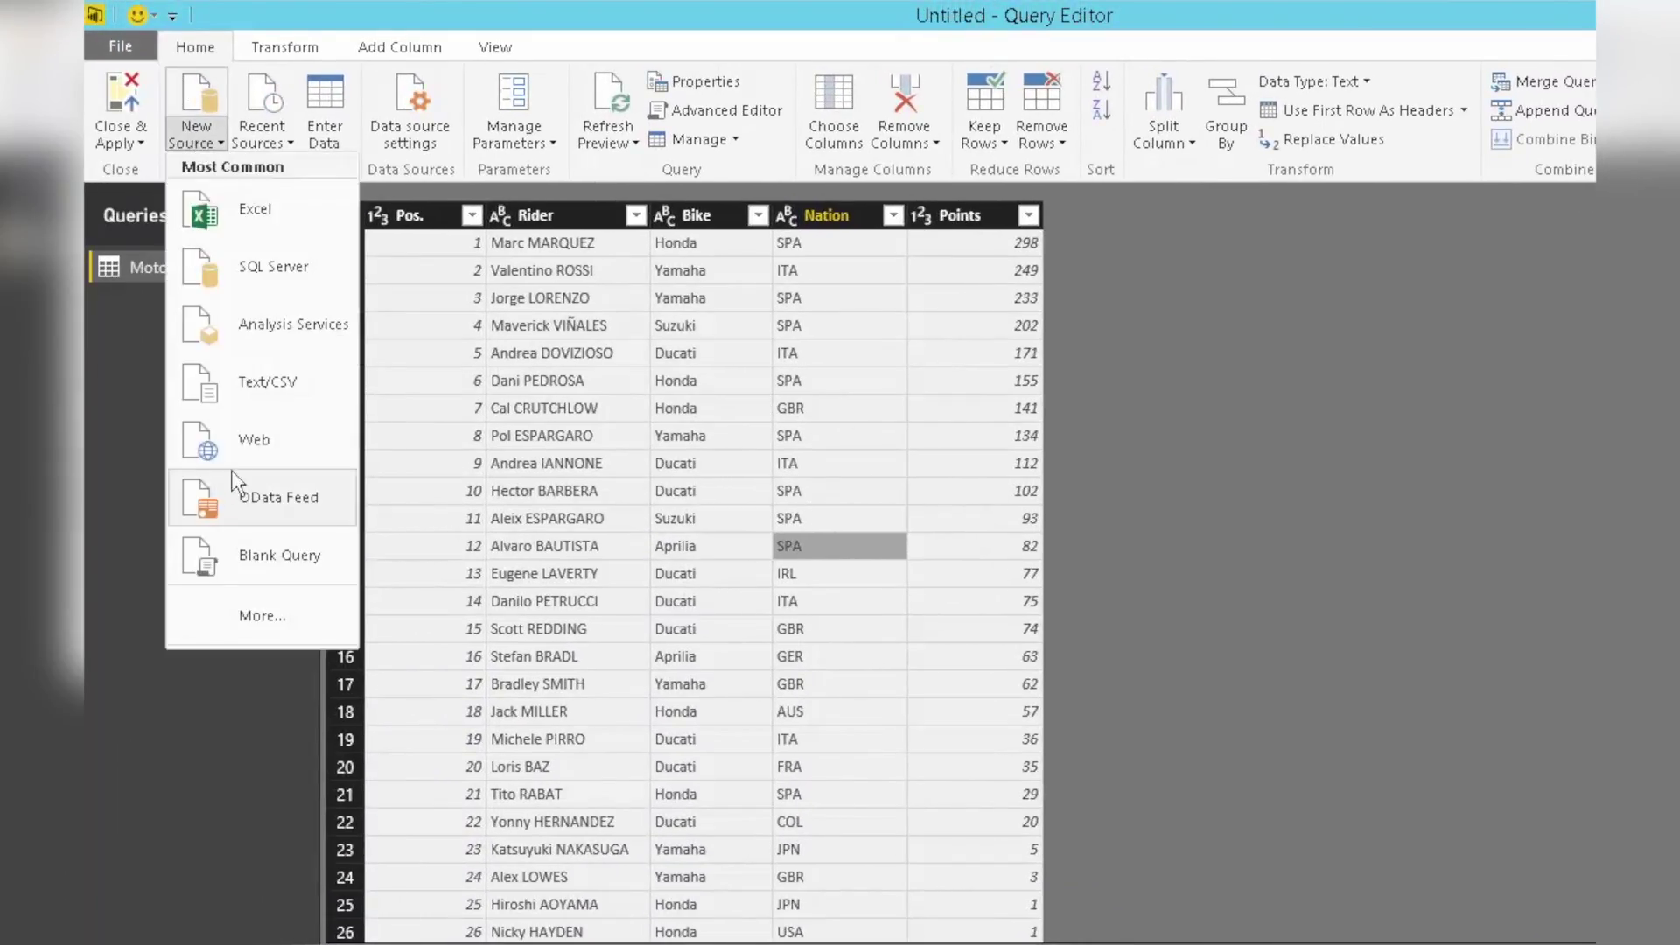
left_click(230, 447)
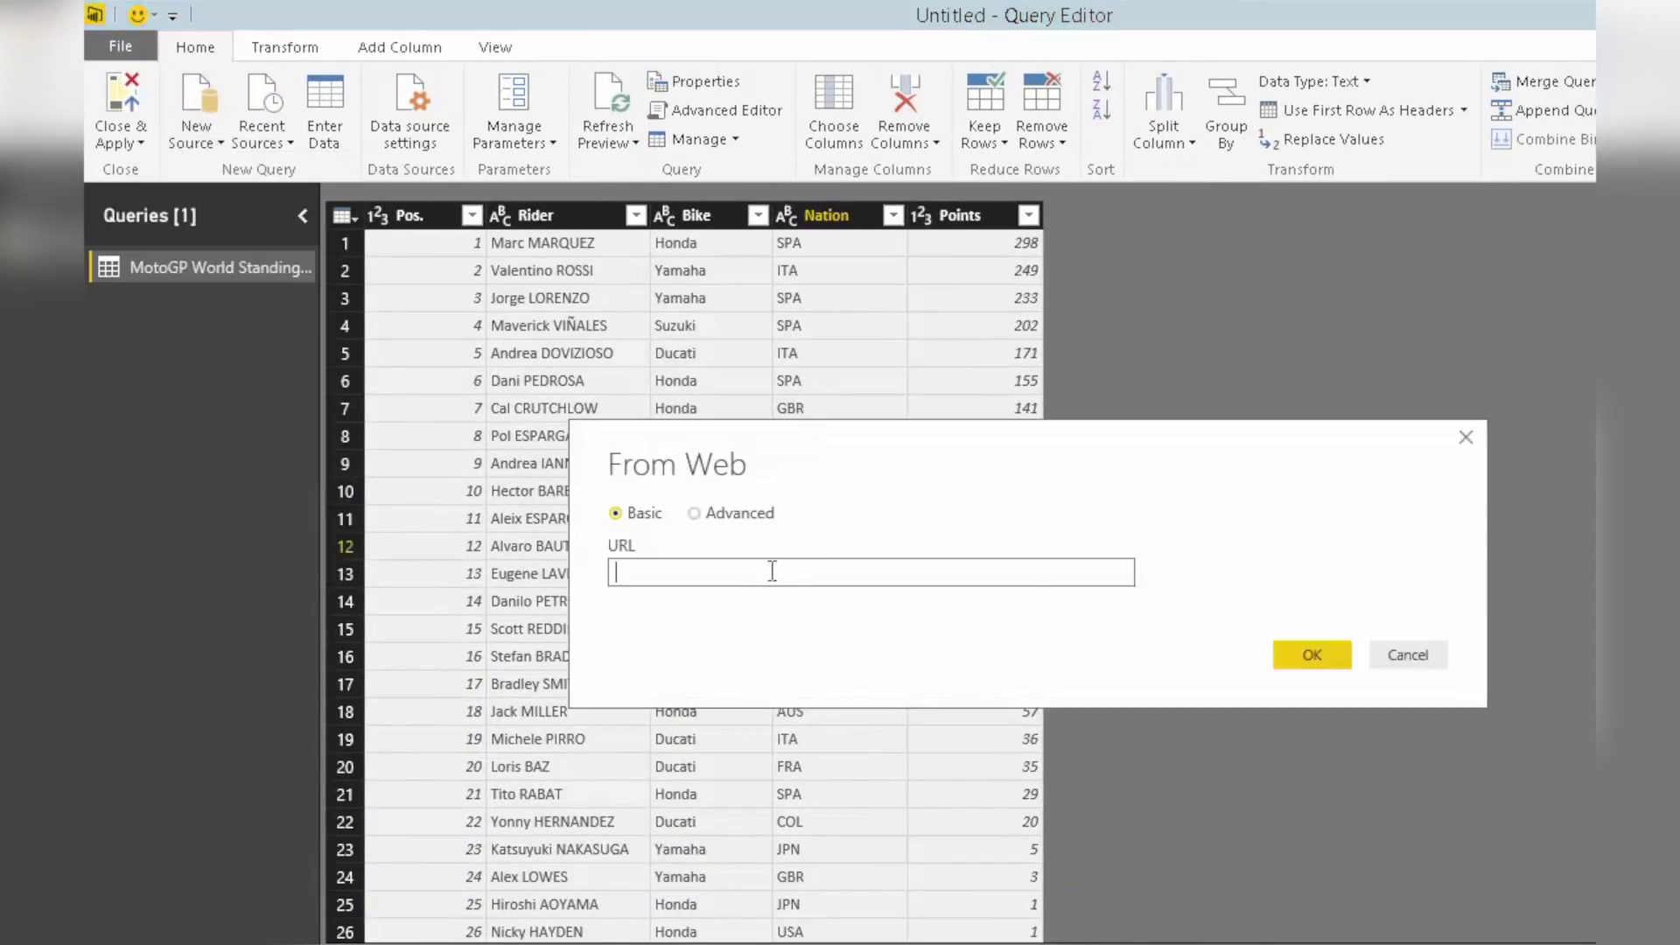
key("ctrl+v")
left_click(1321, 658)
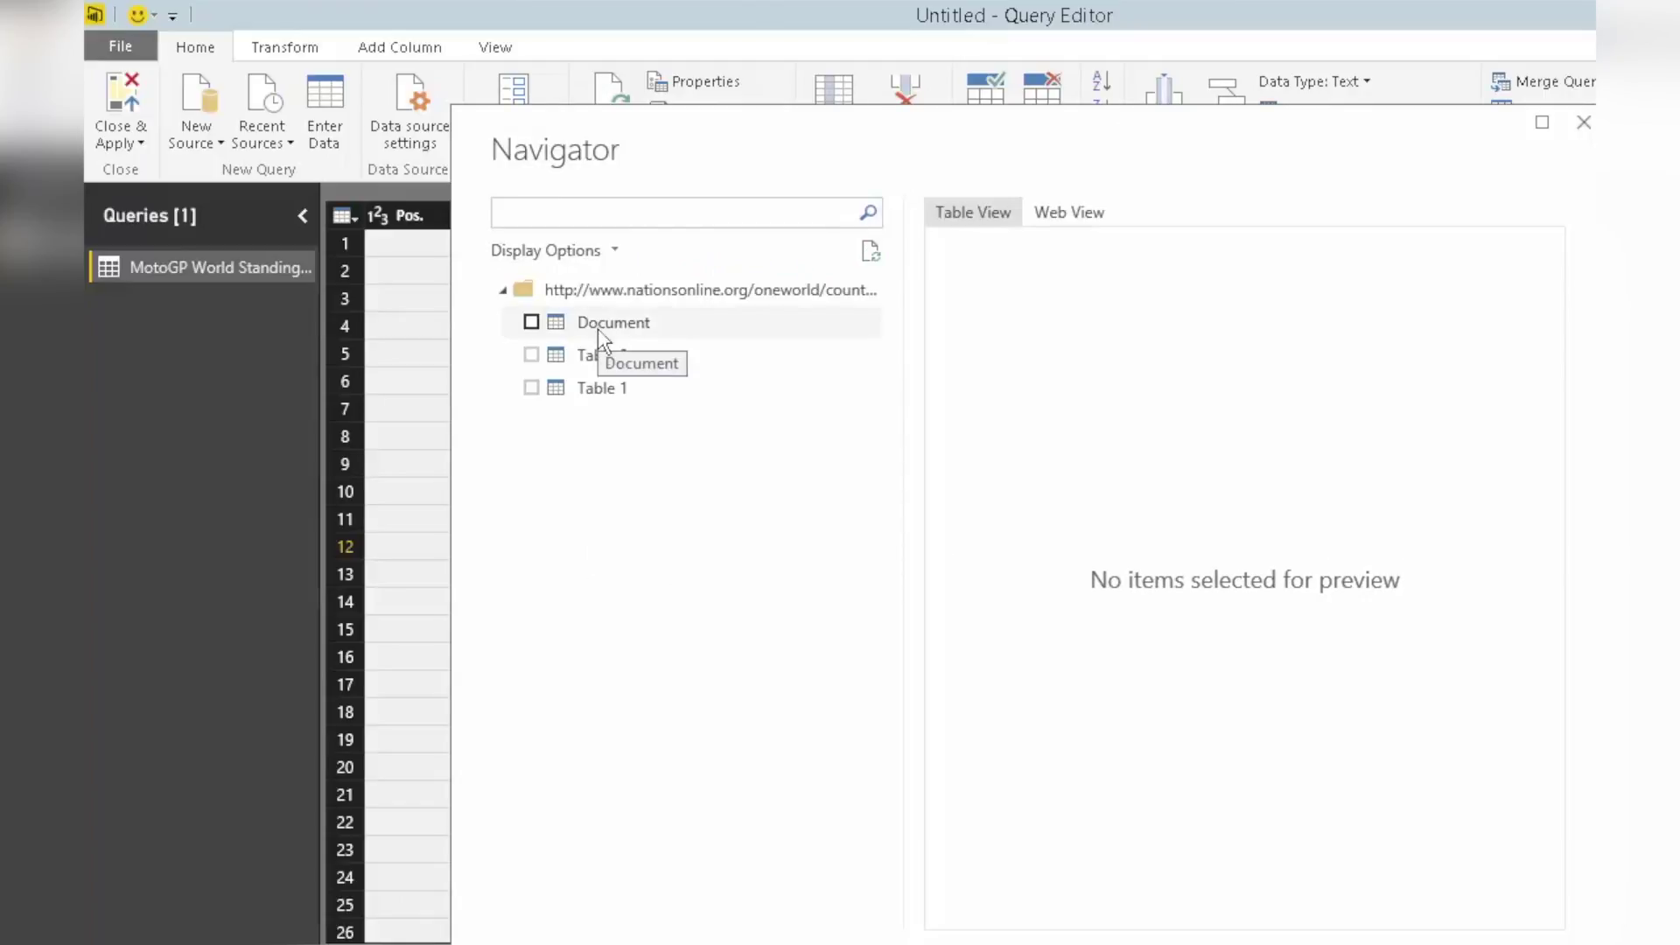
Preview Document, Table 0 and Table 1 from the country codes page, and import Table 1 as a new query
left_click(597, 322)
left_click(609, 354)
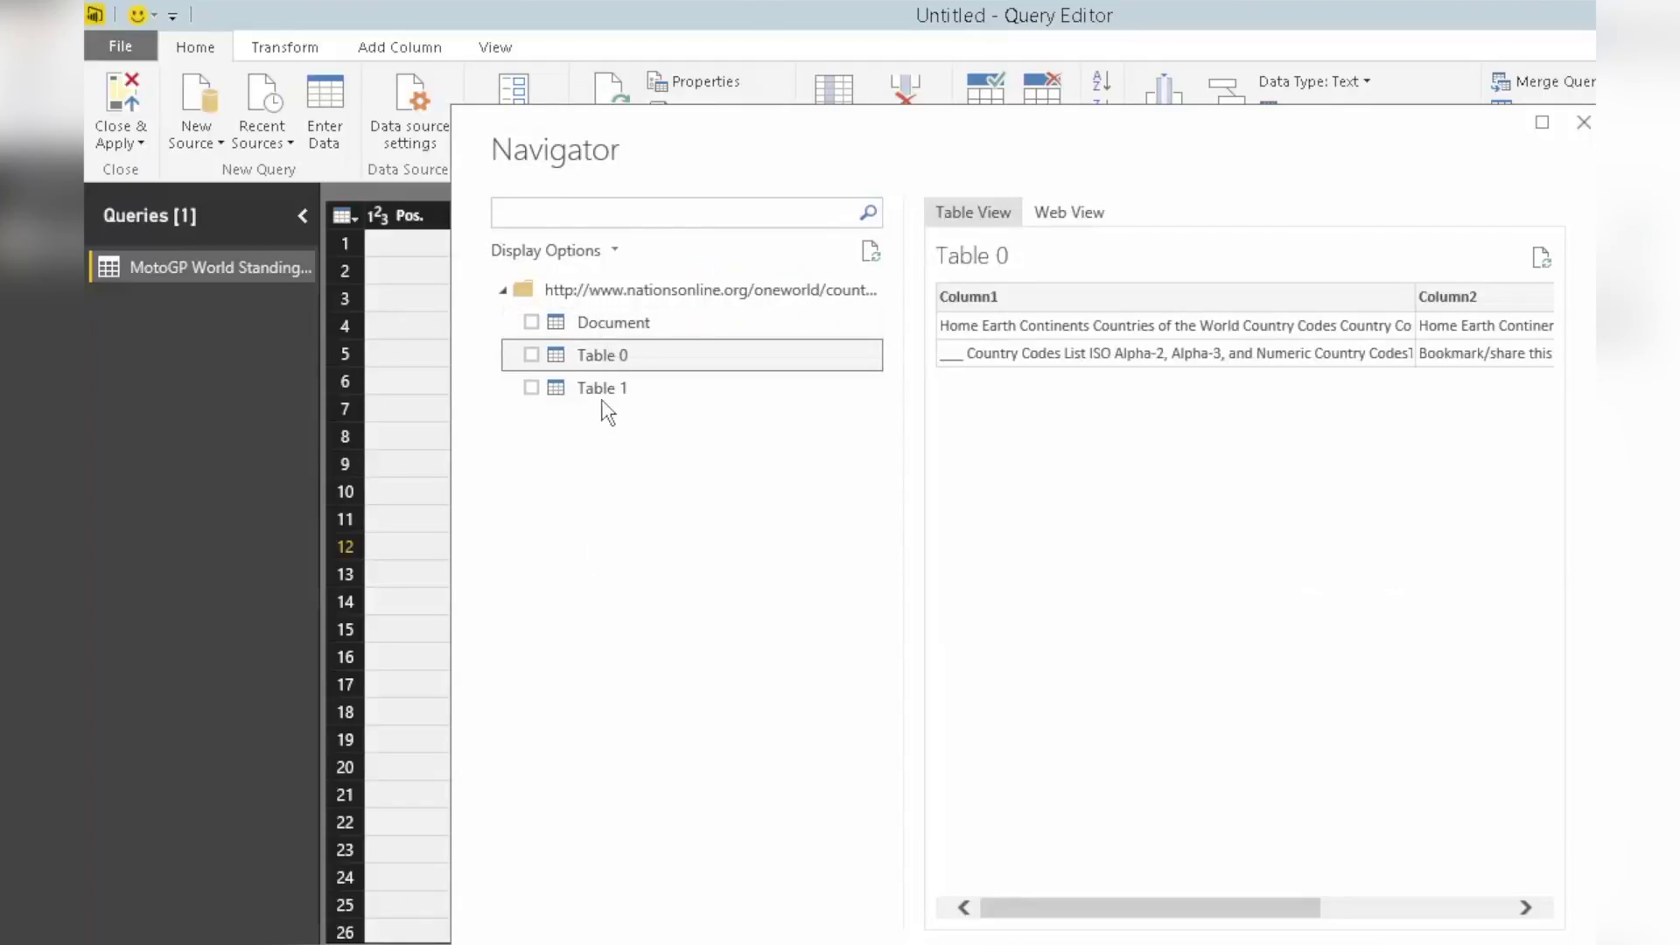
left_click(600, 389)
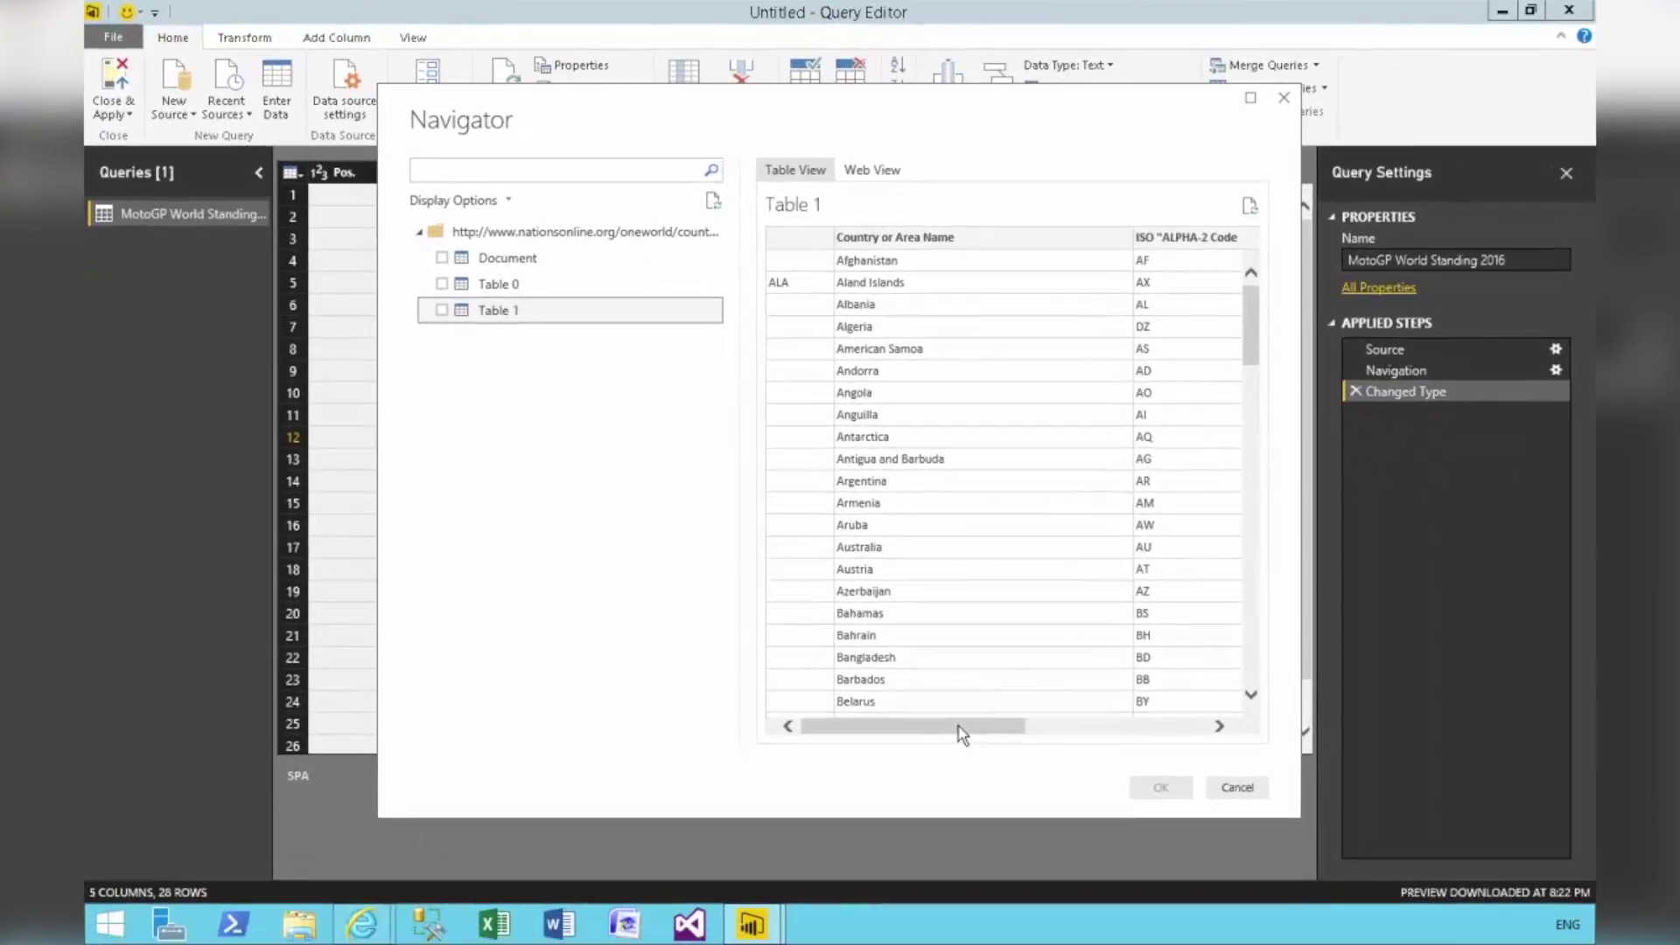
left_click_drag(1178, 912, 1079, 944)
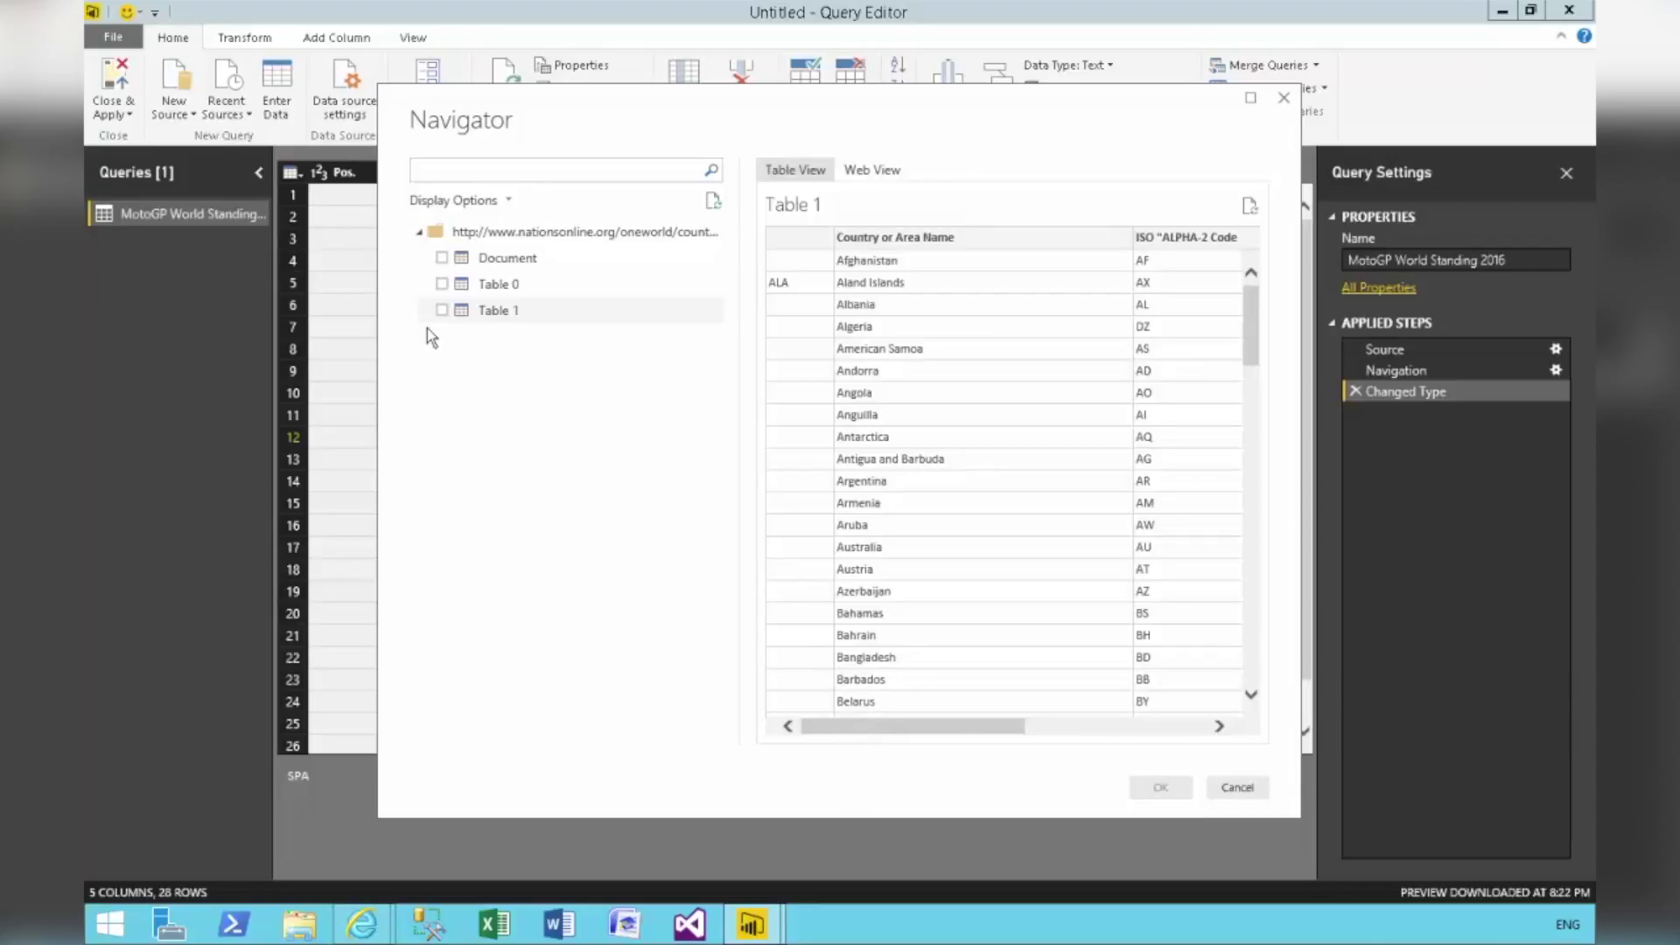
left_click(442, 311)
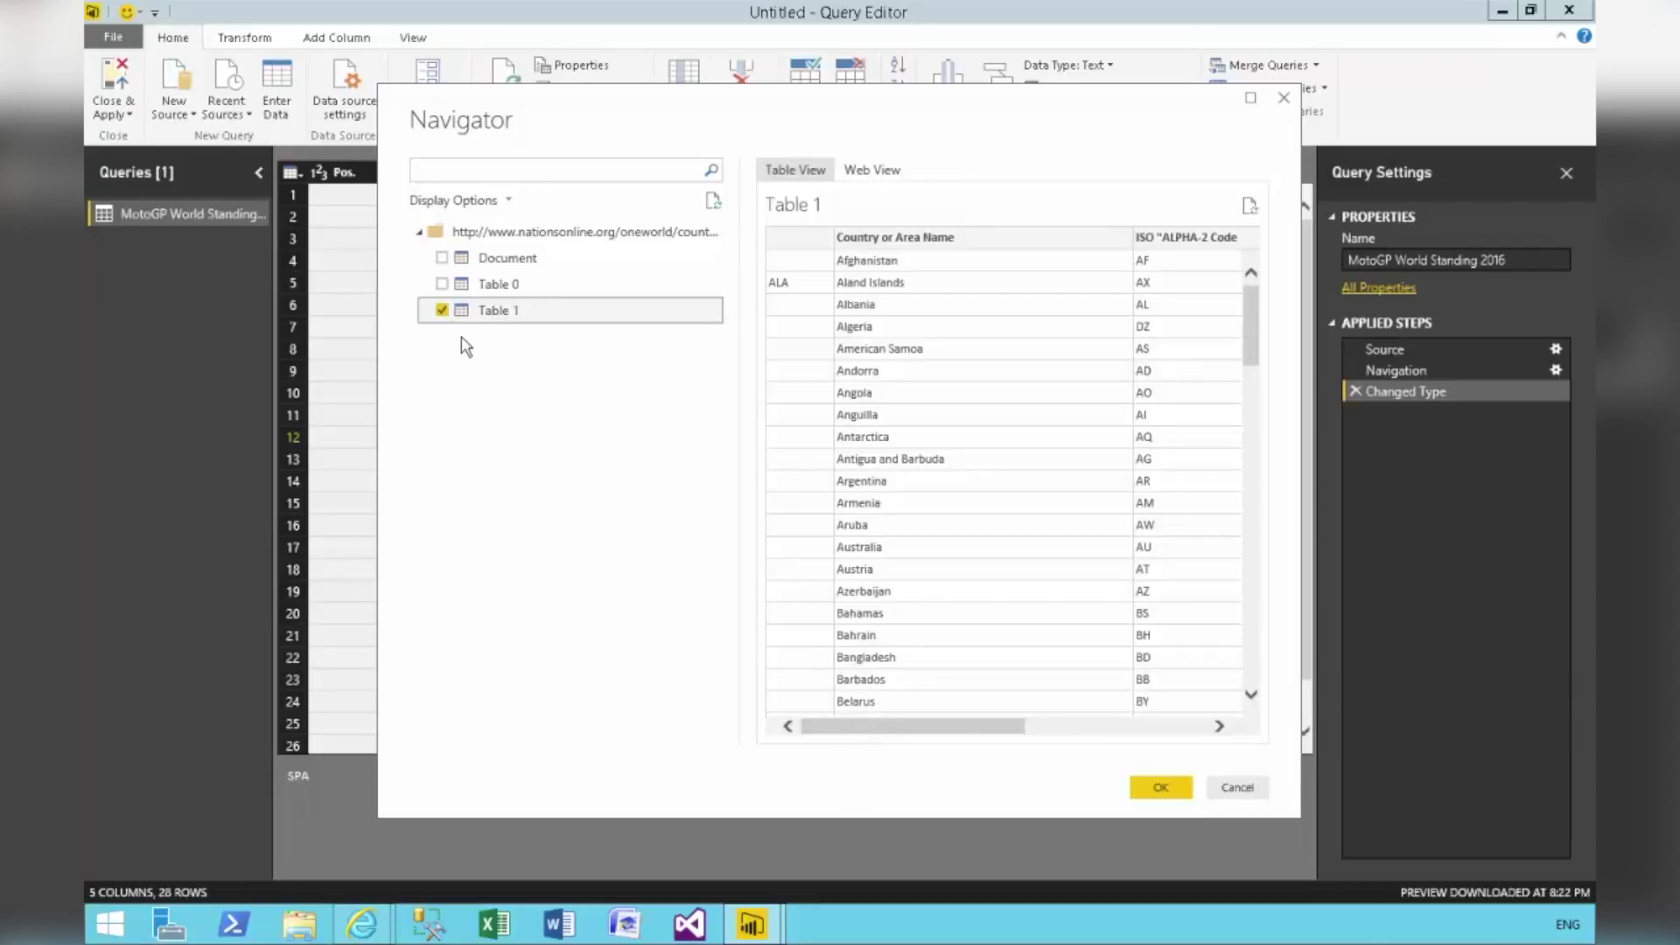
left_click(1160, 788)
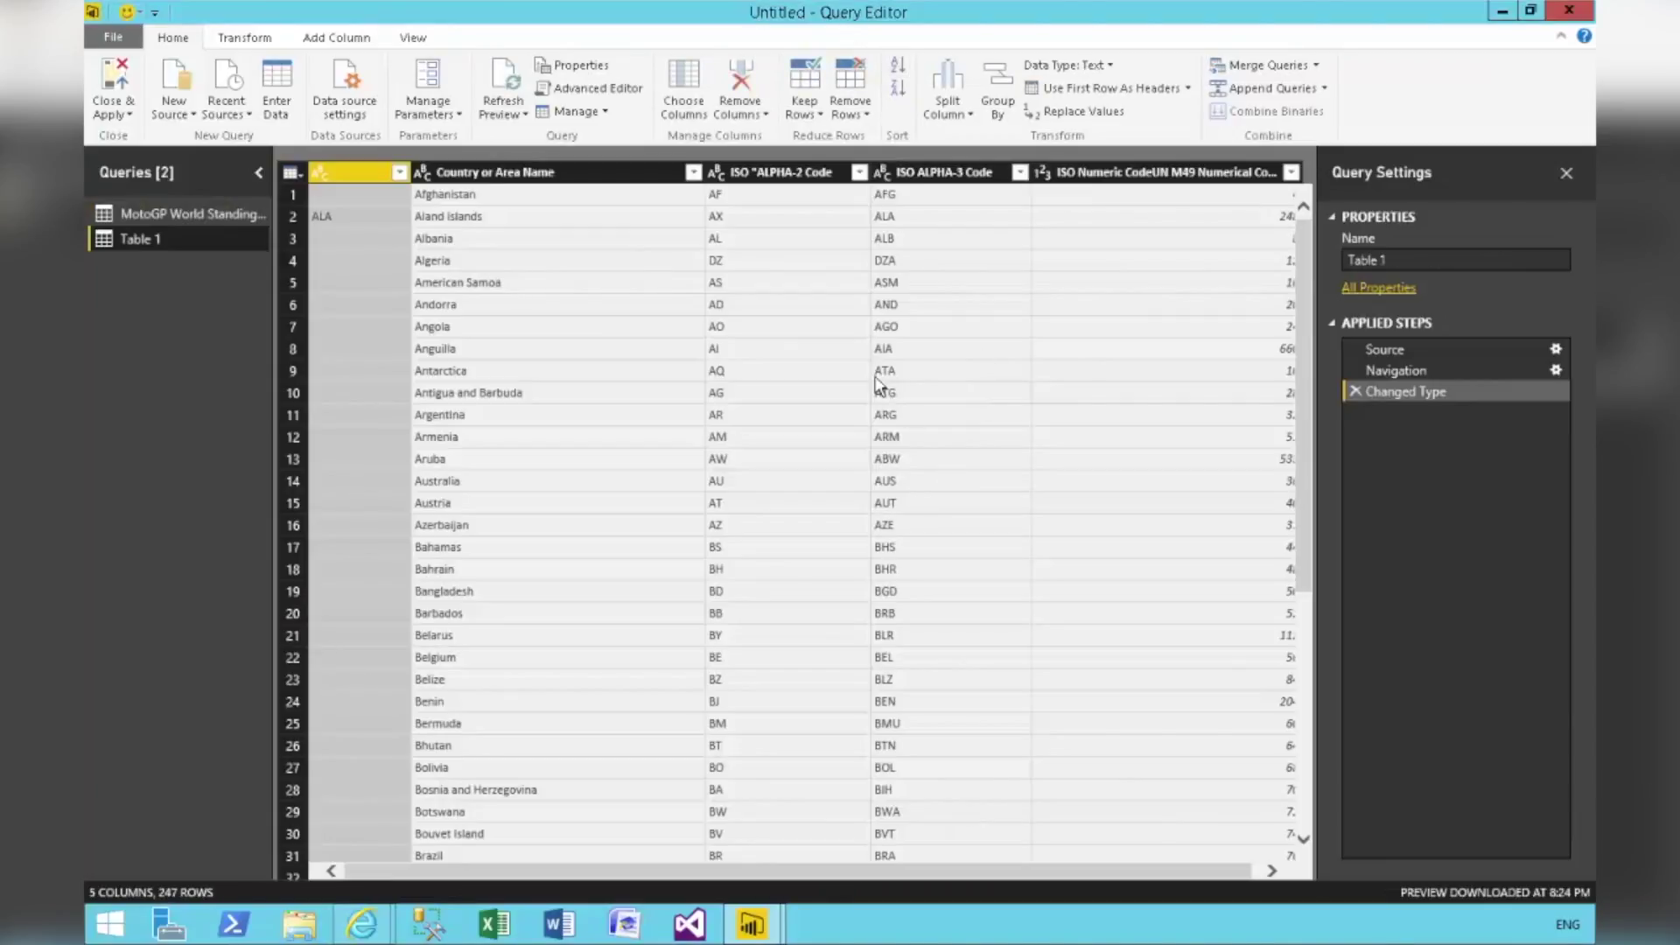
Keep only the Country or Area Name and ISO ALPHA-3 Code columns in Table 1 by removing the other columns
left_click(492, 171)
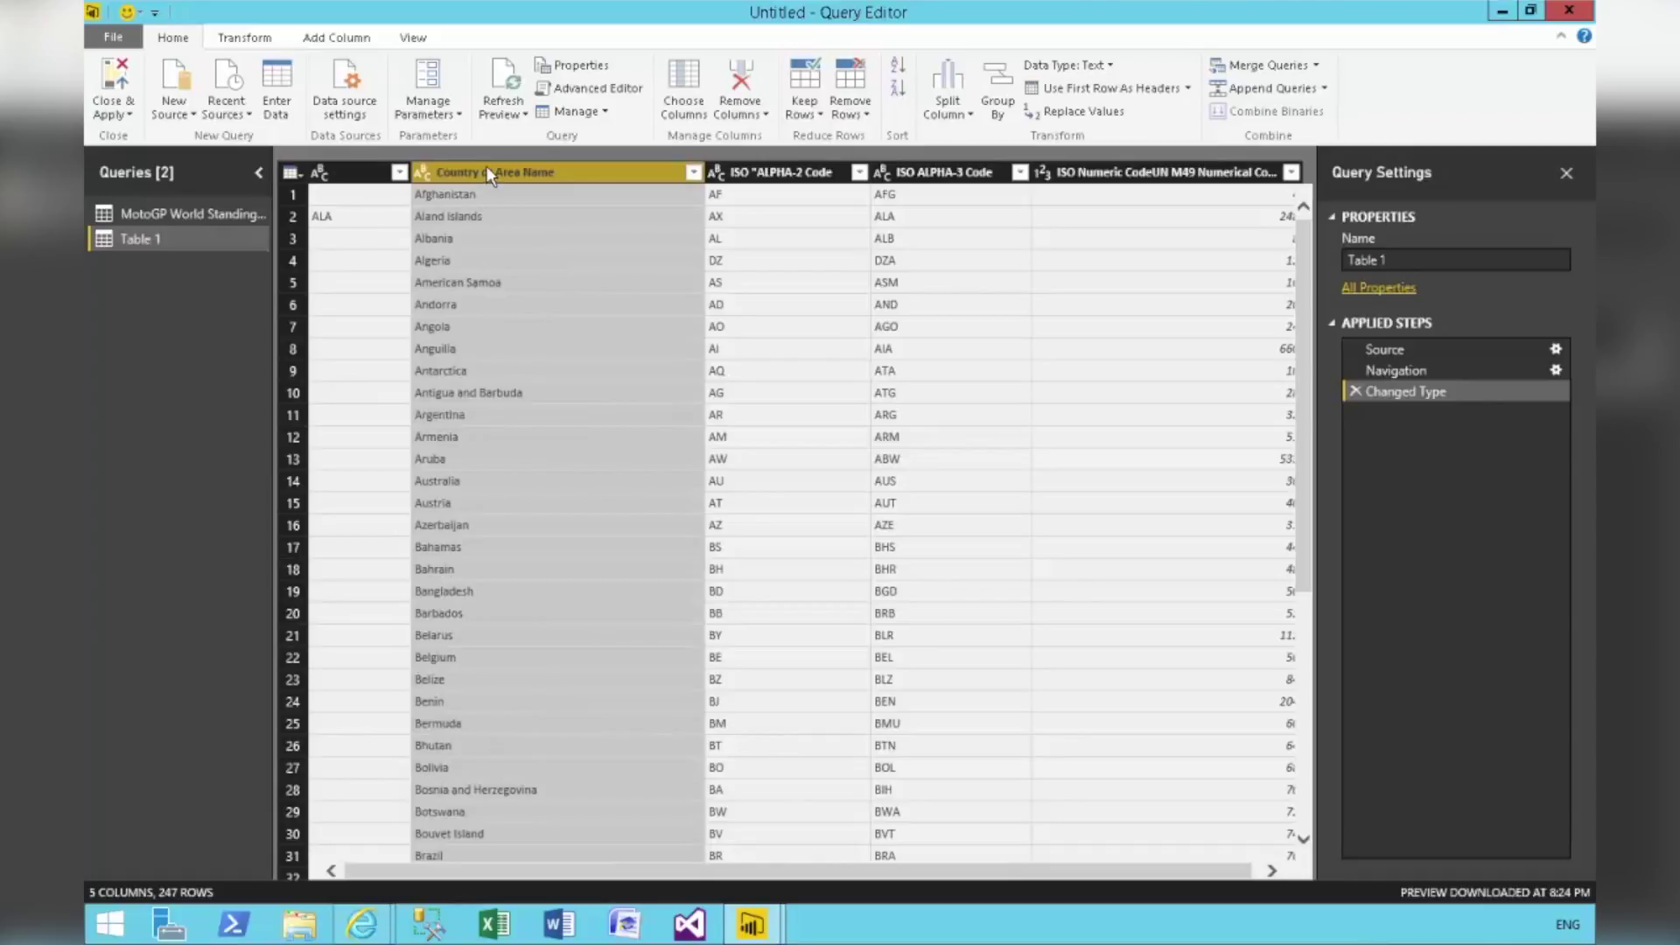
left_click(935, 175)
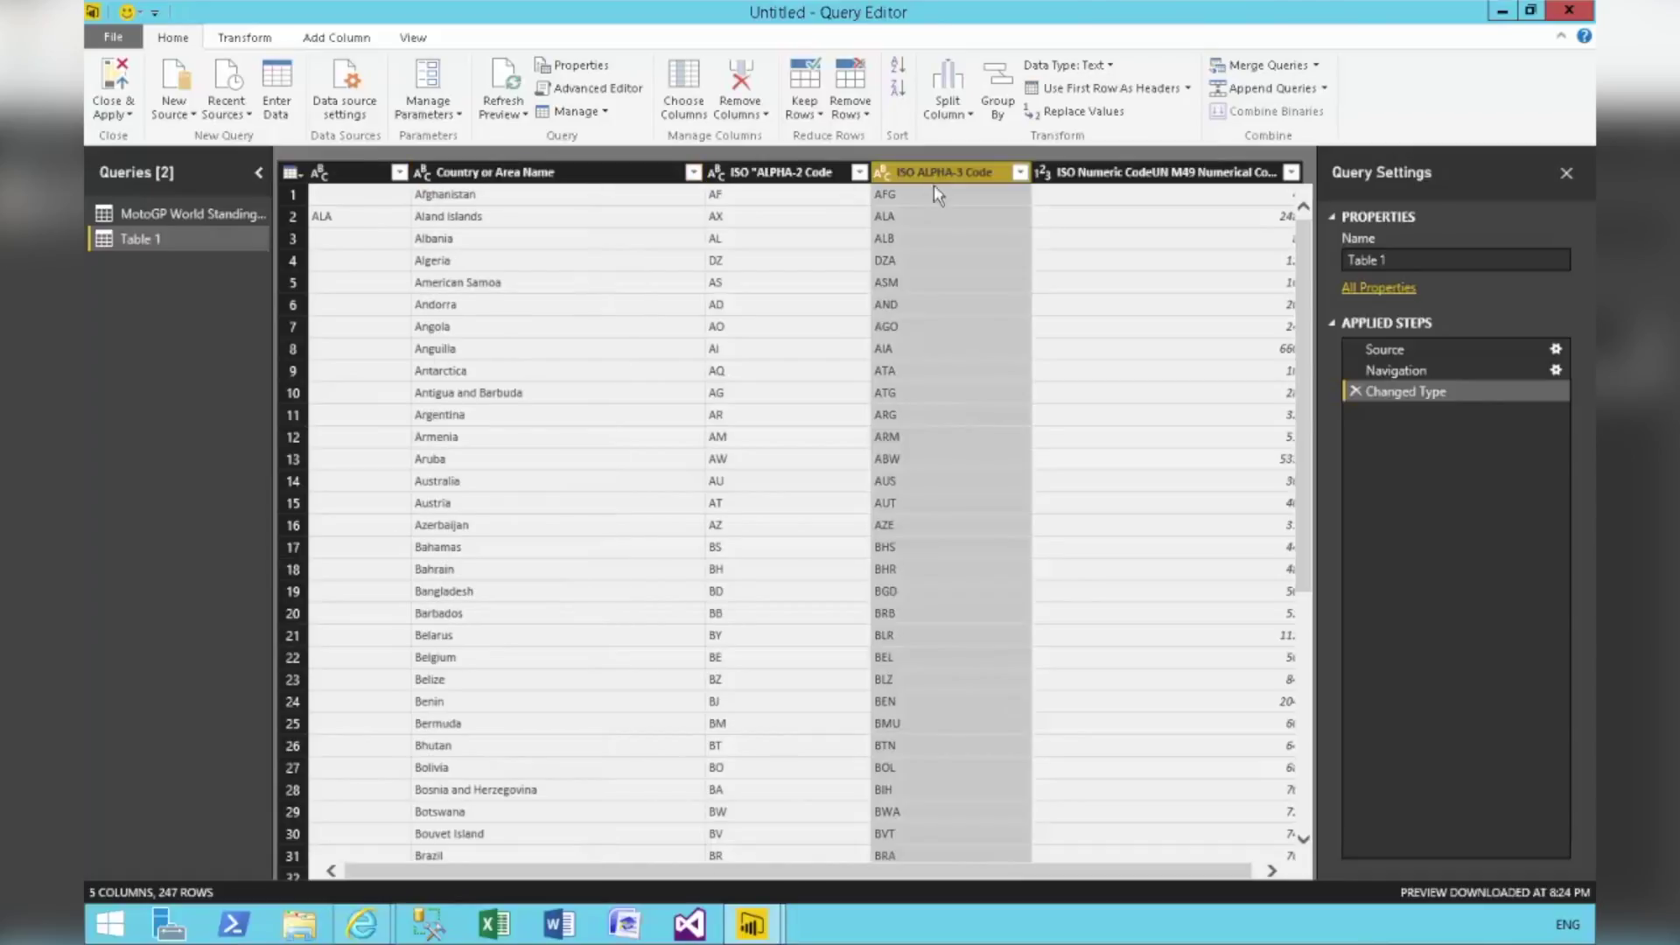
left_click(603, 175)
left_click(914, 172)
left_click(617, 180)
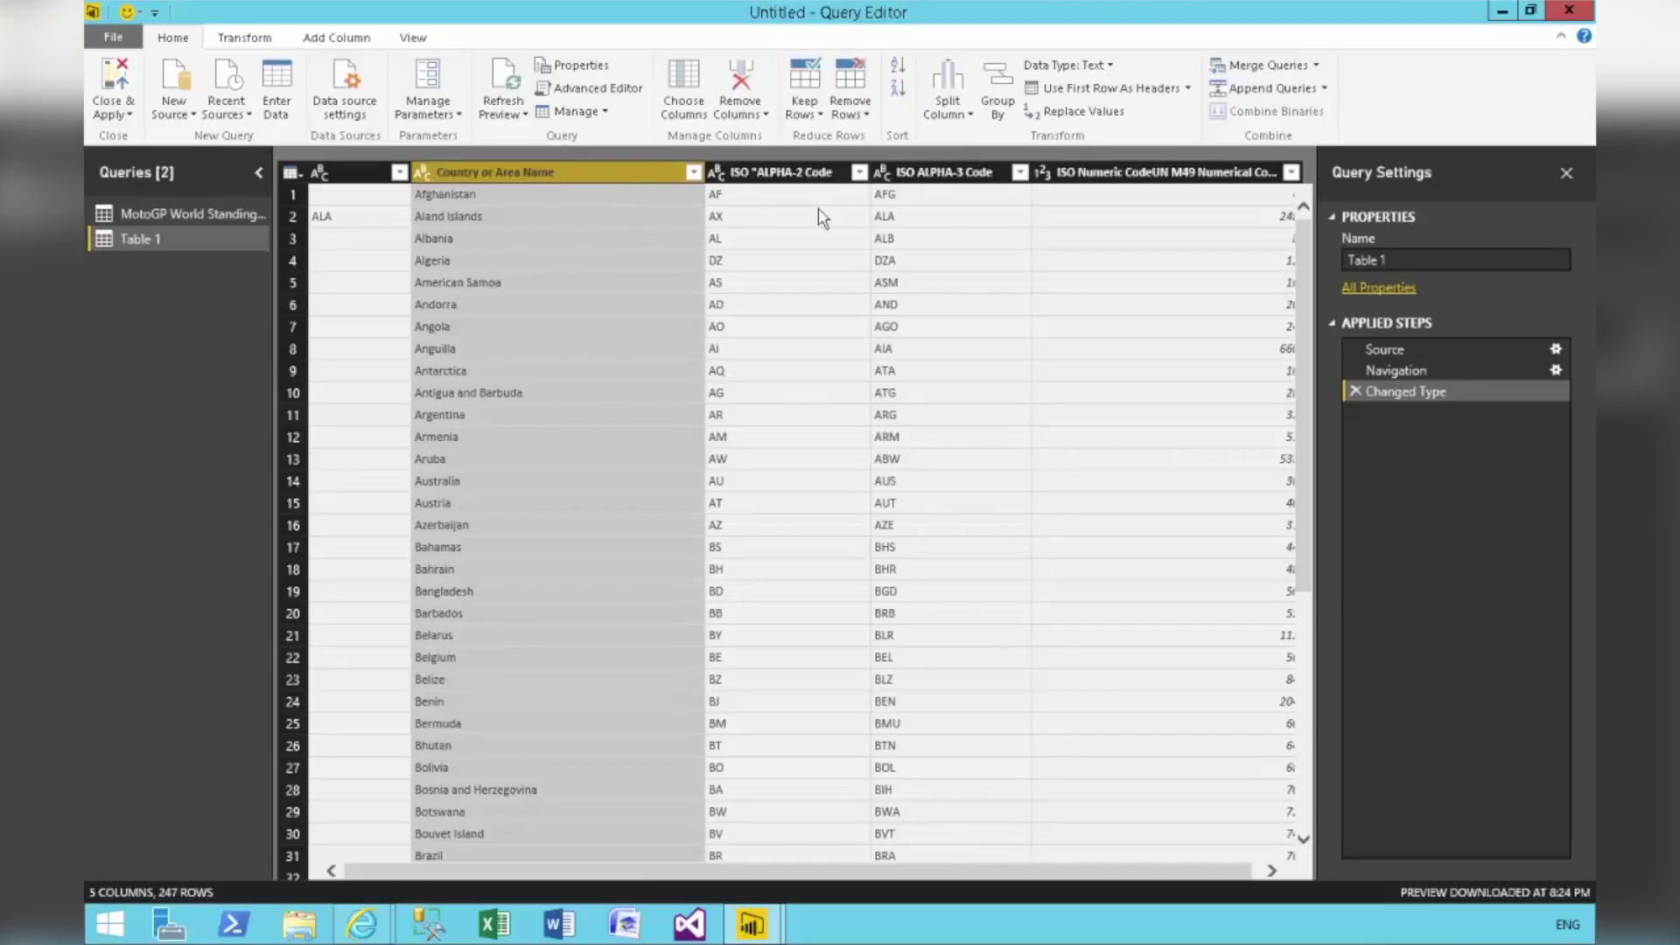
left_click(940, 174, "ctrl")
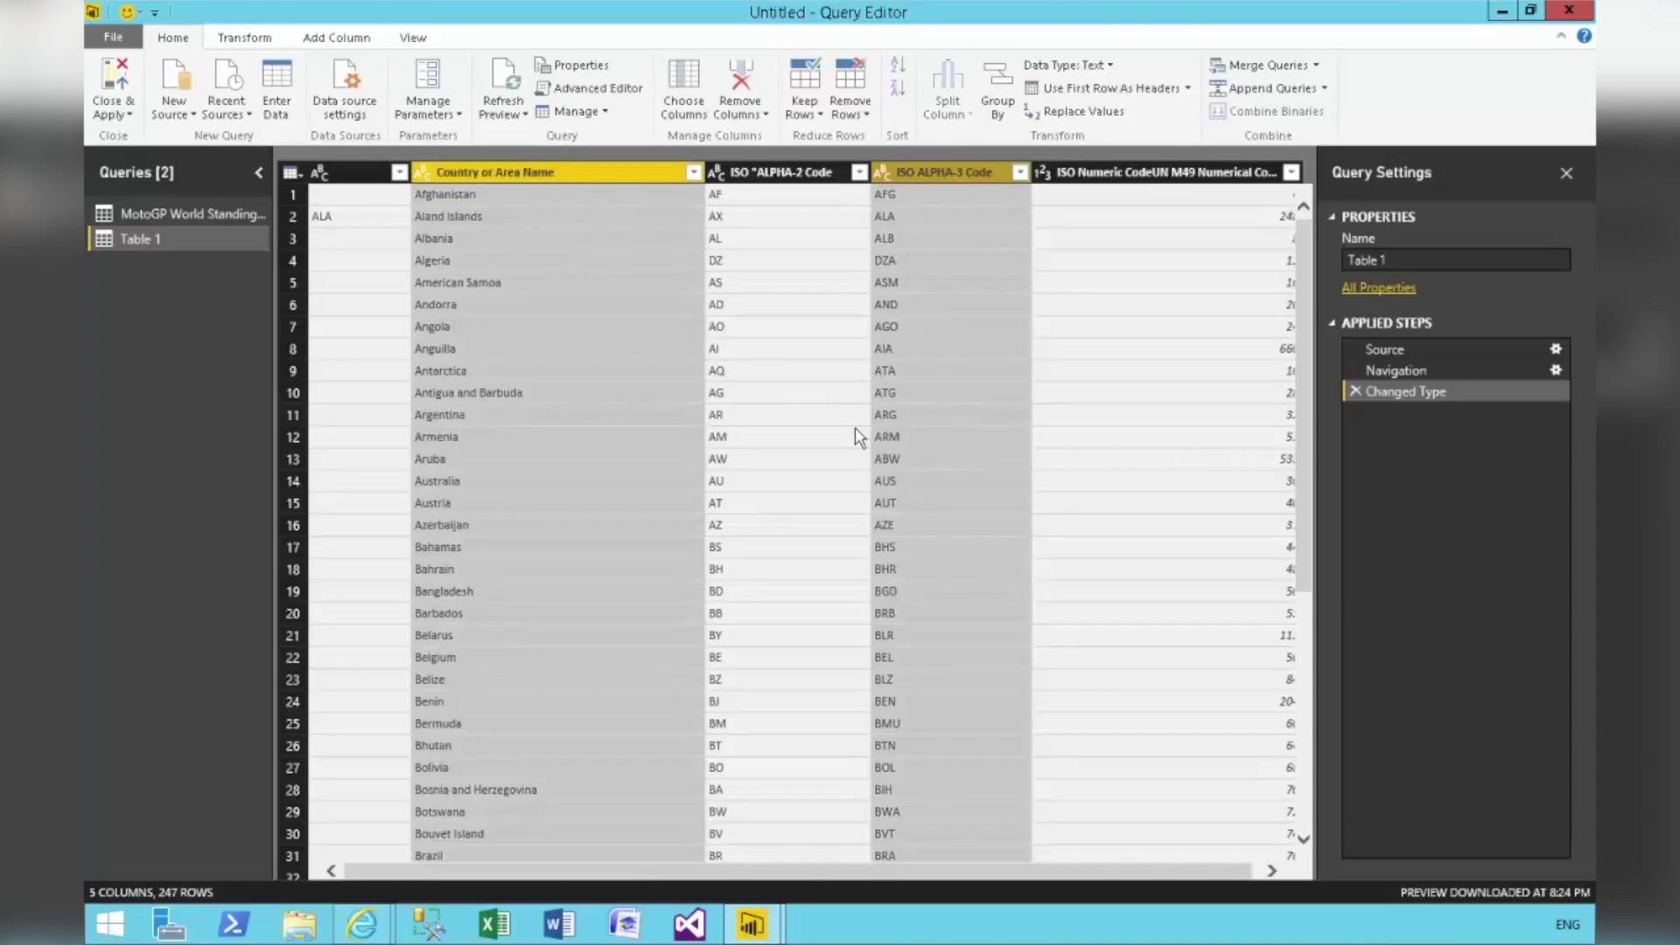
right_click(918, 179)
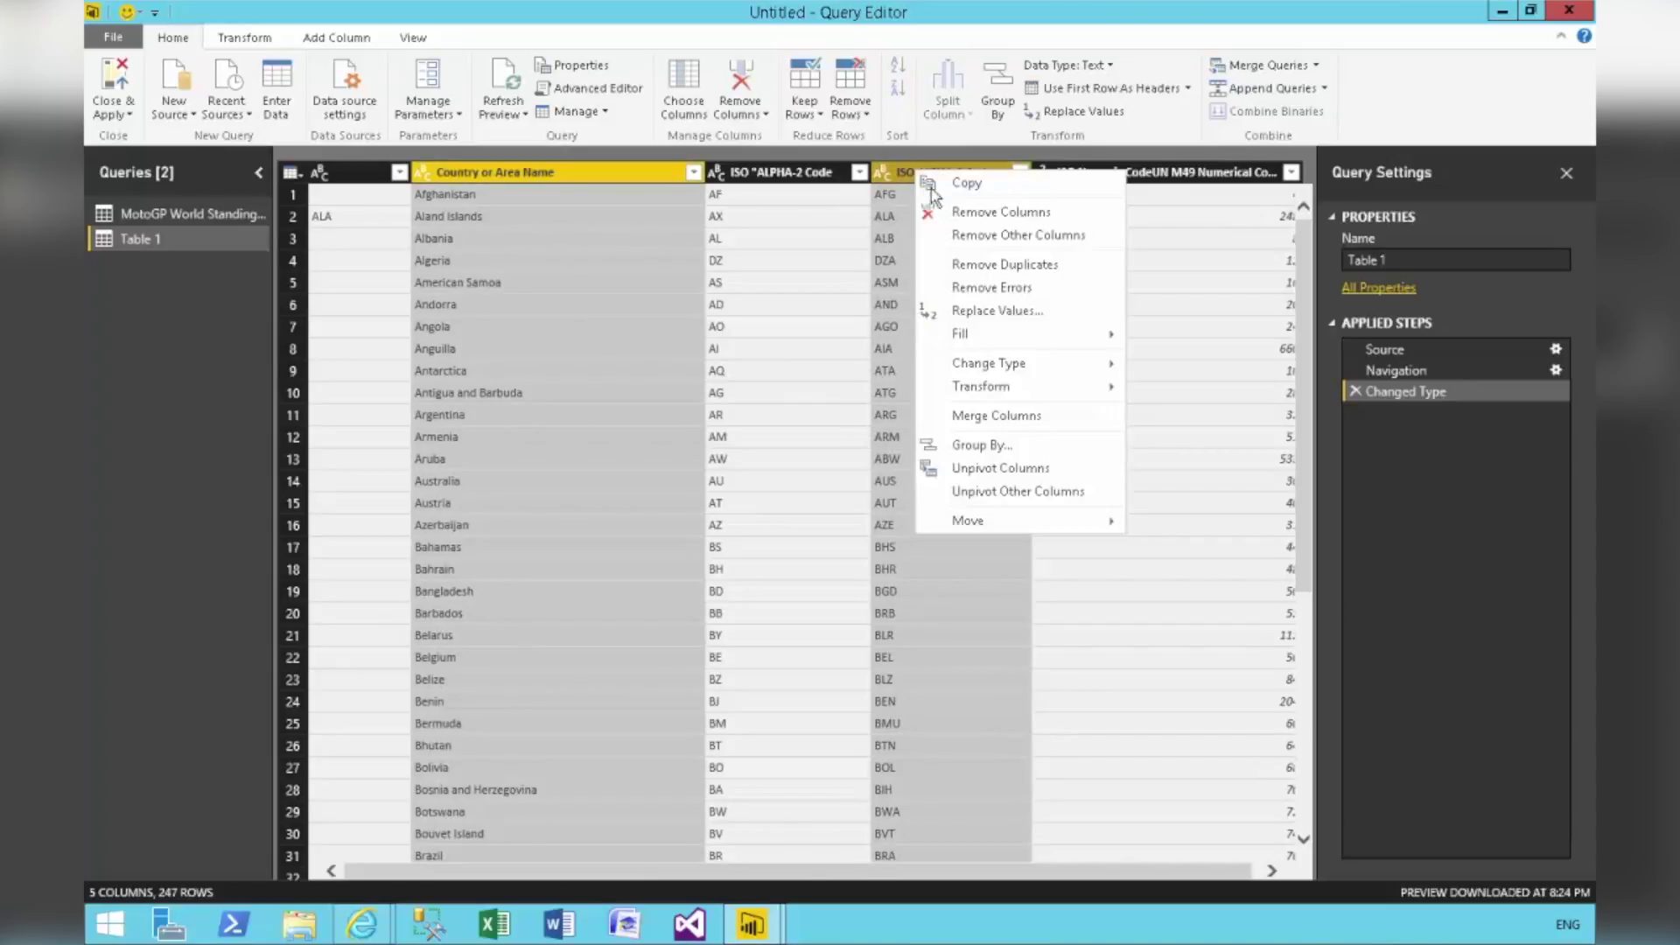
left_click(1008, 236)
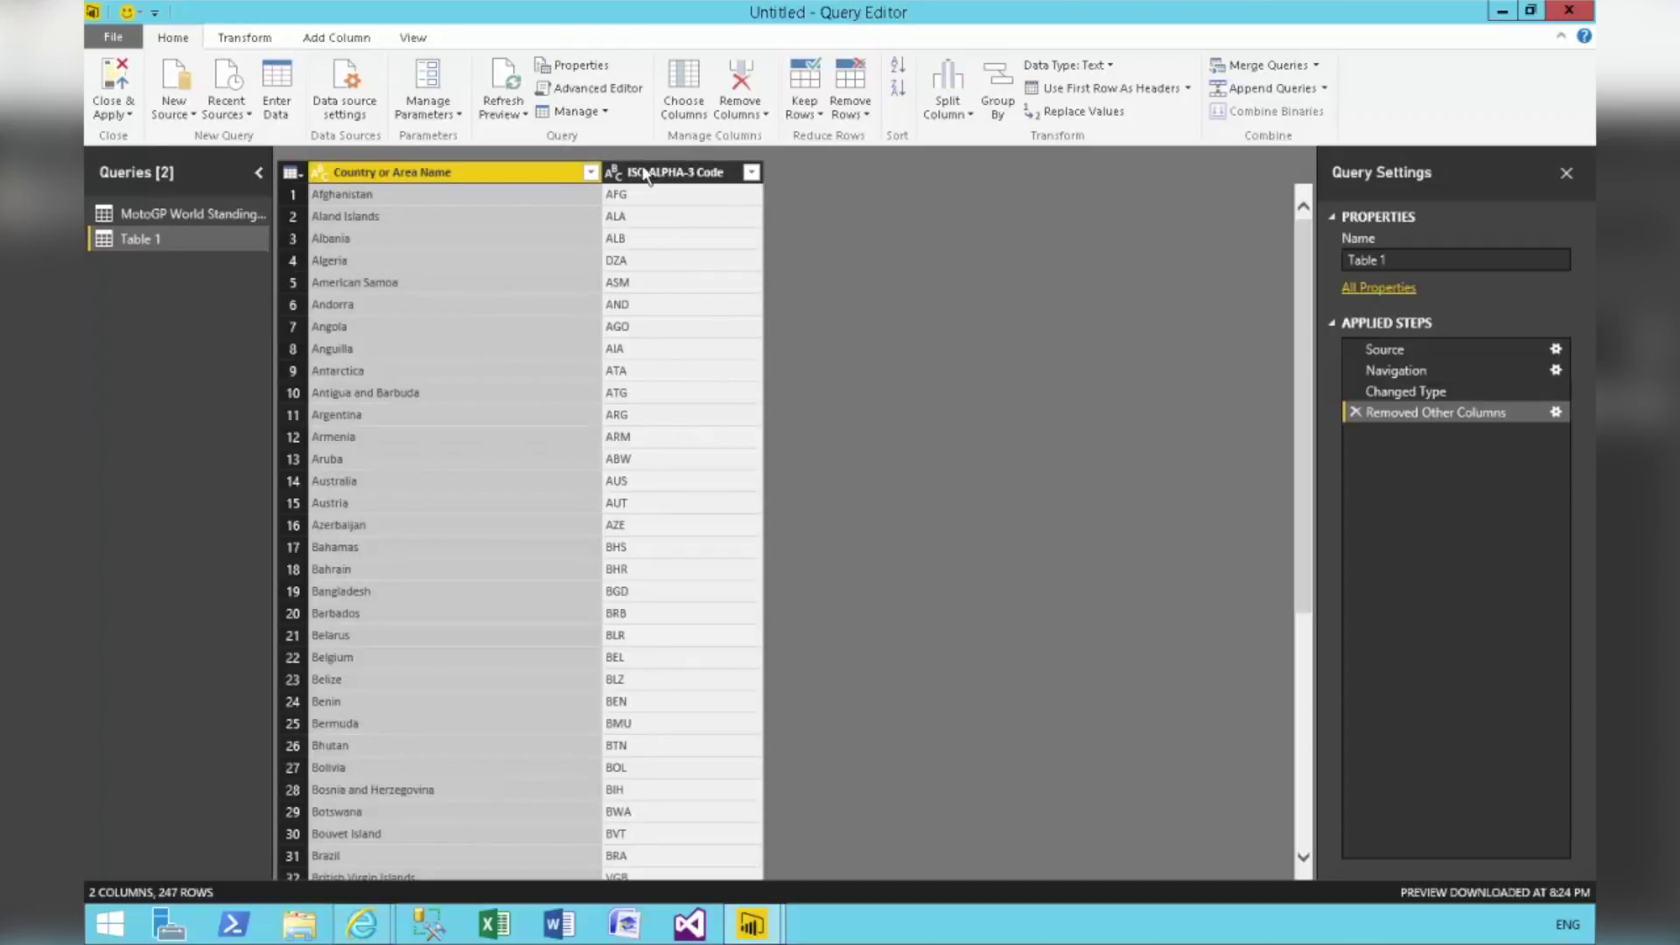
Rename the Country or Area Name column to Country
double_click(383, 171)
left_click(378, 171)
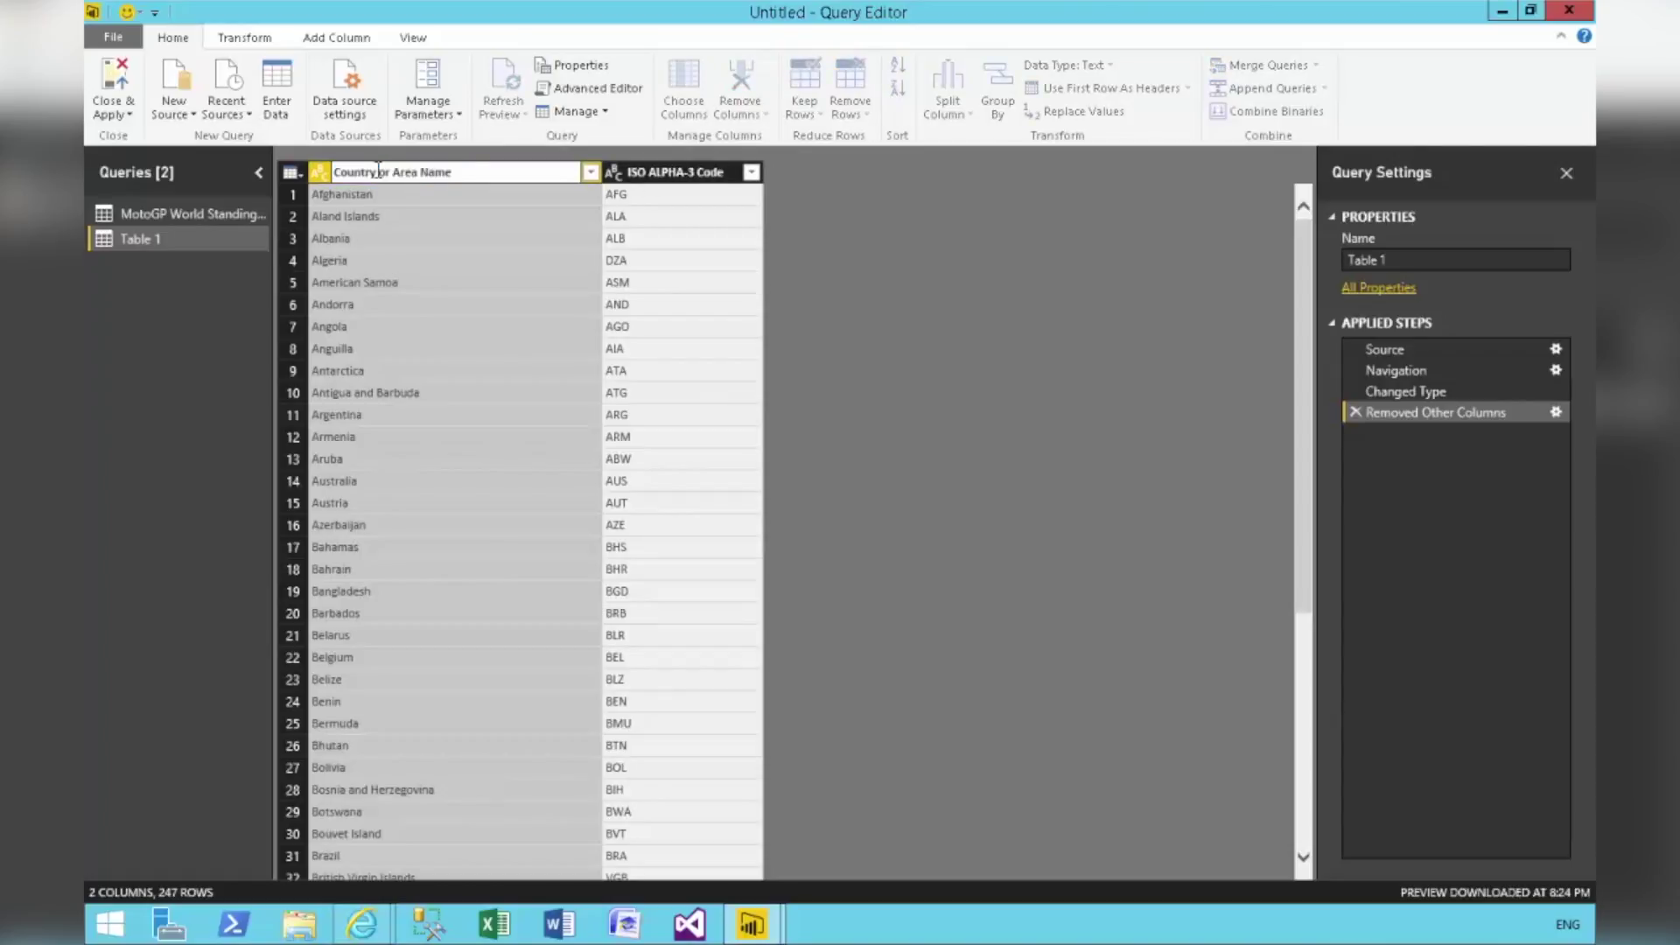
left_click(501, 171, "shift")
key("Delete")
key("Return")
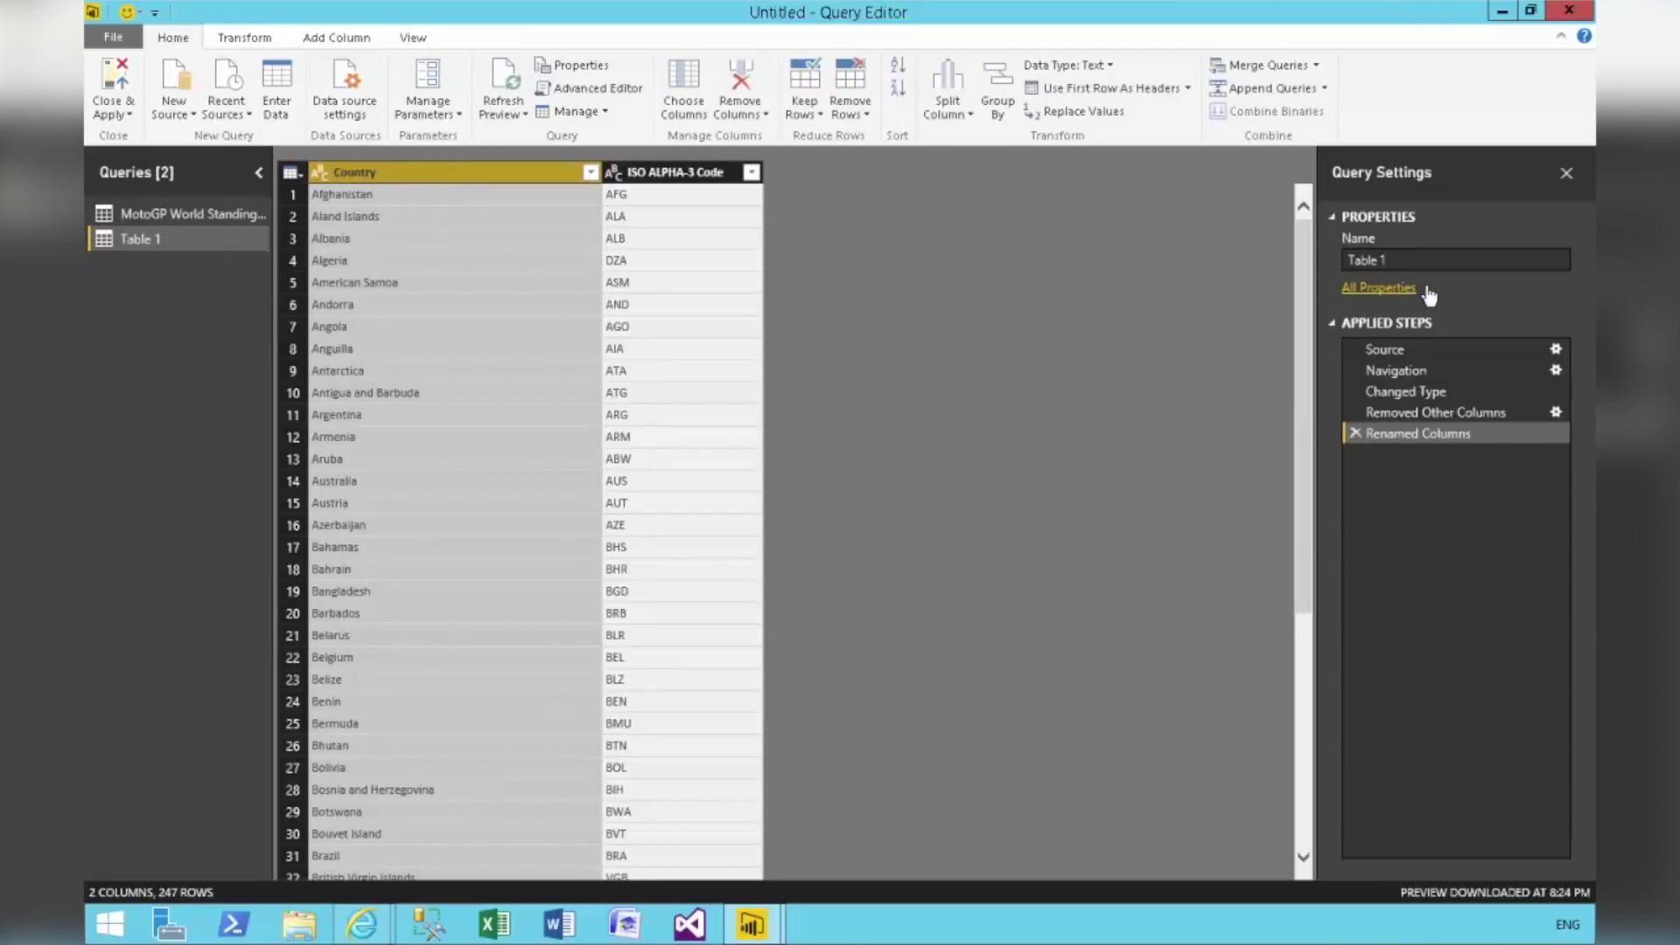
Rename the Table 1 query to Countries, and close the Query Editor while applying the changes to the report
left_click(1400, 260)
type("Countries")
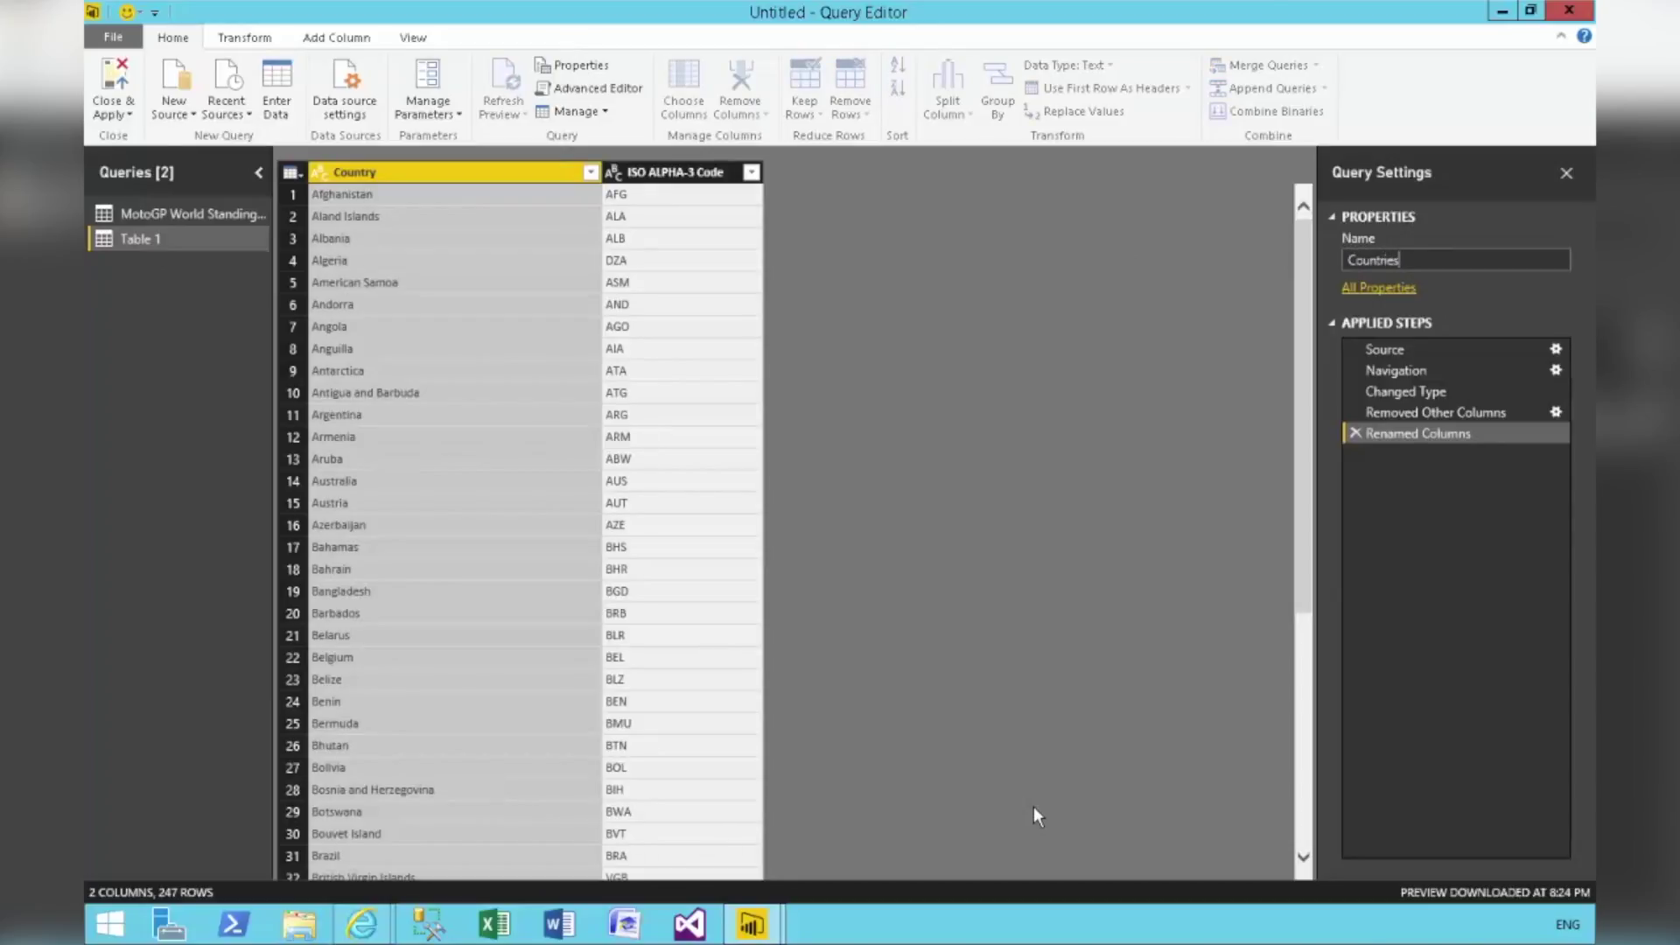
key("Return")
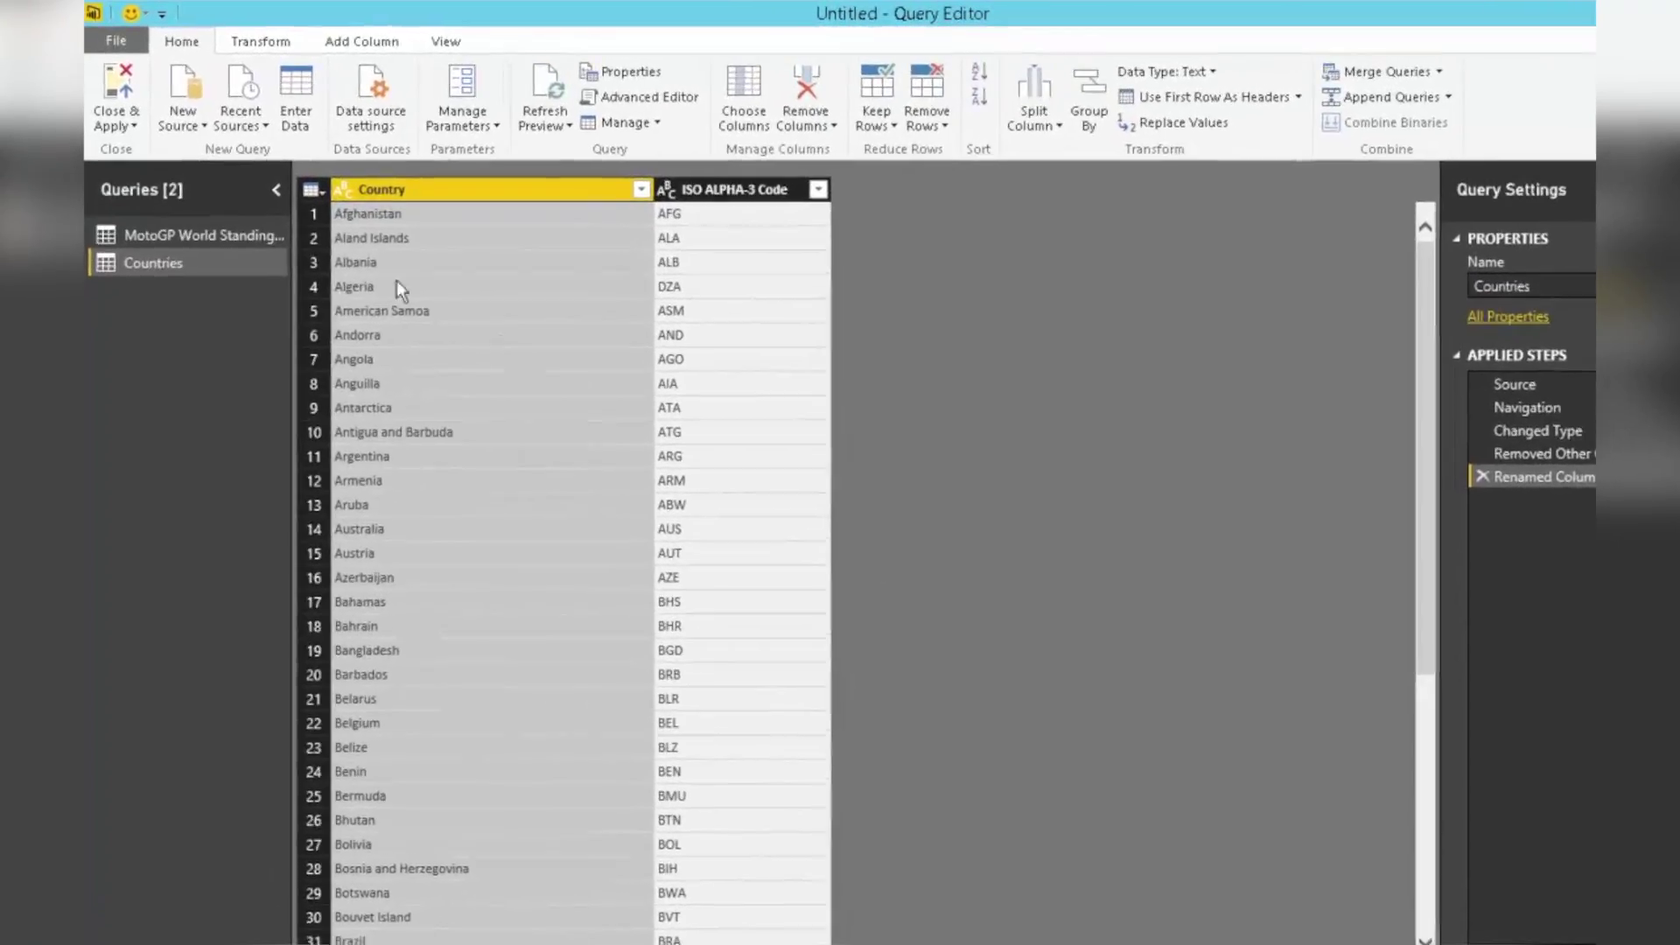
left_click(118, 108)
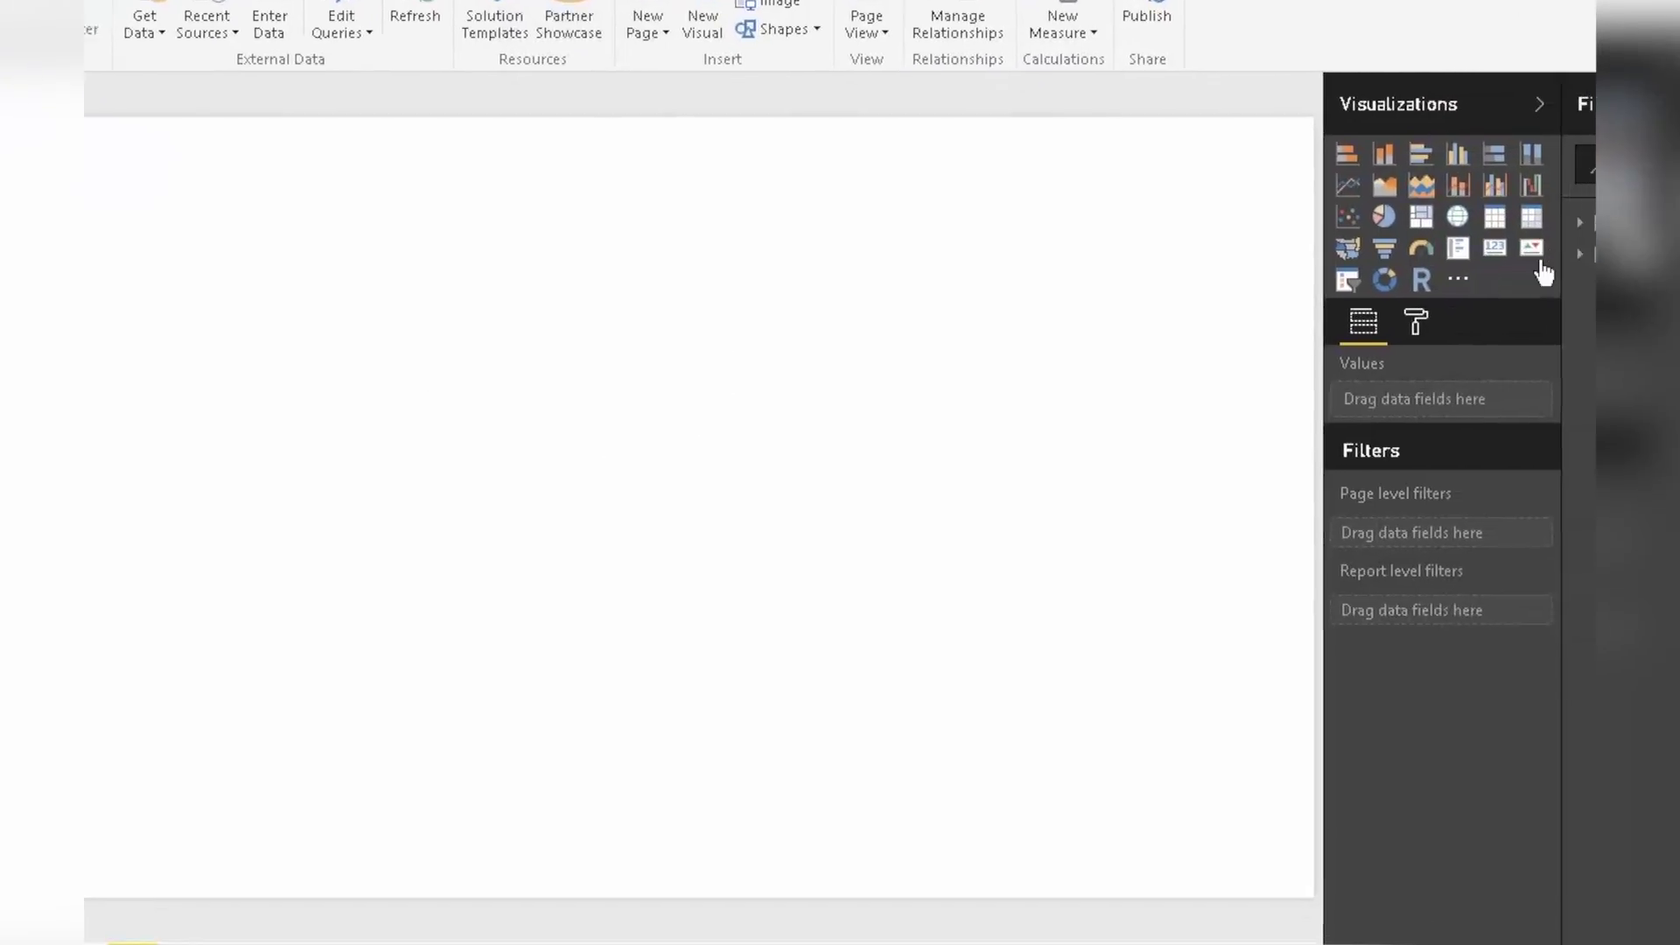
Create a report table with Nation and Points from the MotoGP standings, trying Rider as an extra column and removing it again
left_click(1580, 254)
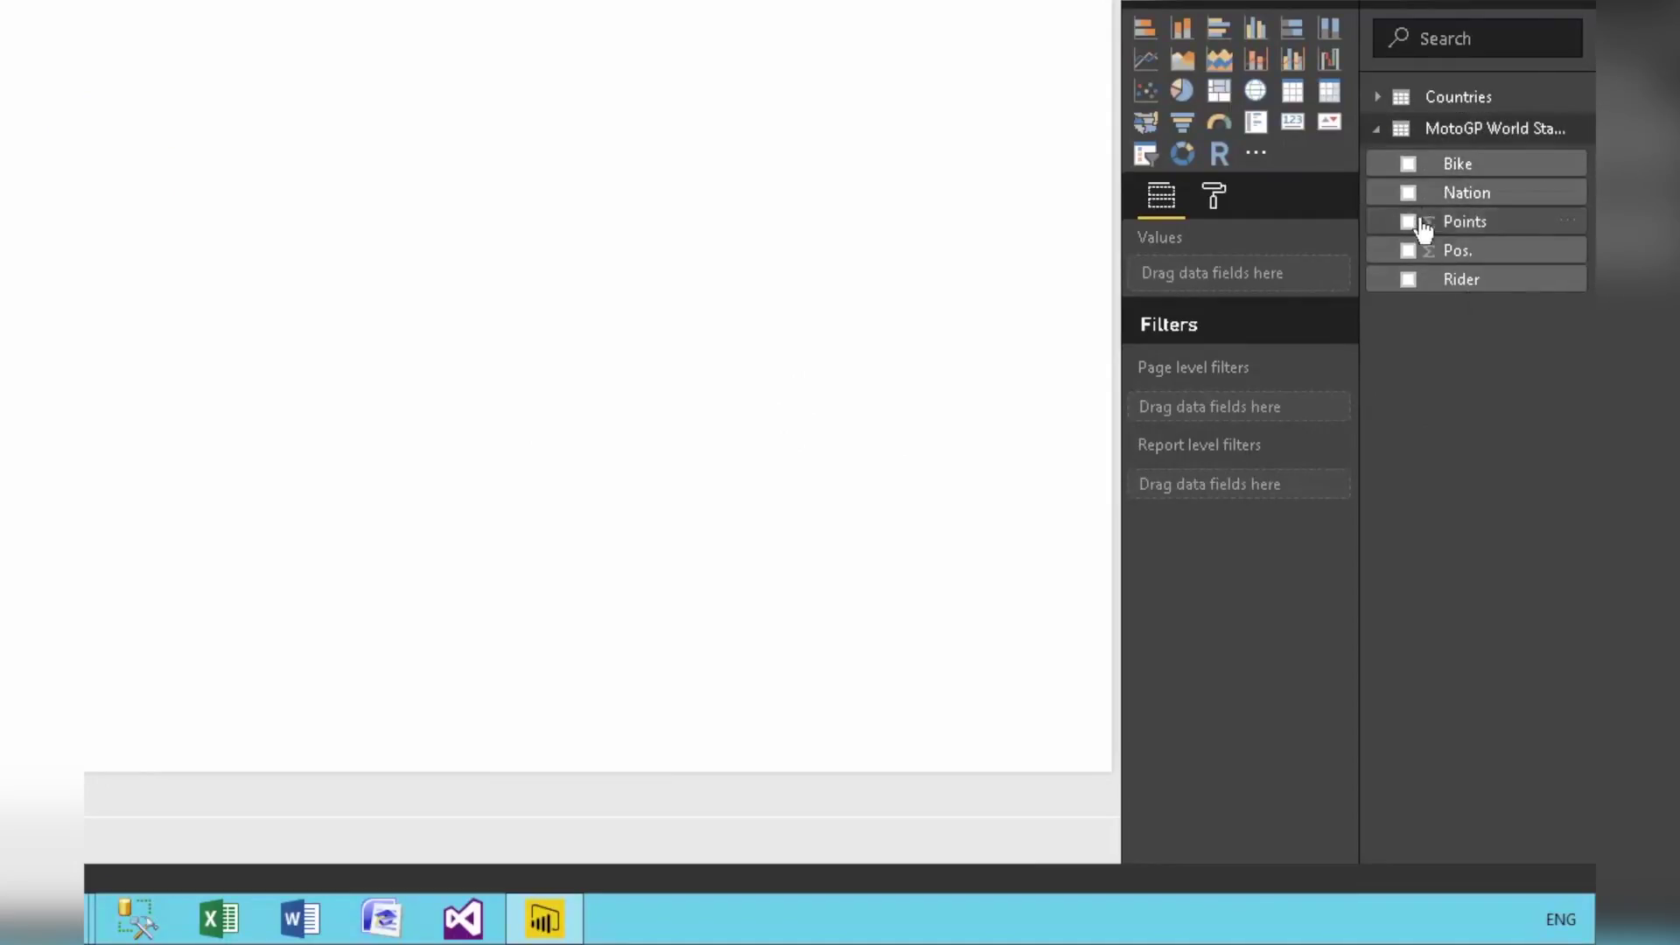
left_click(1408, 192)
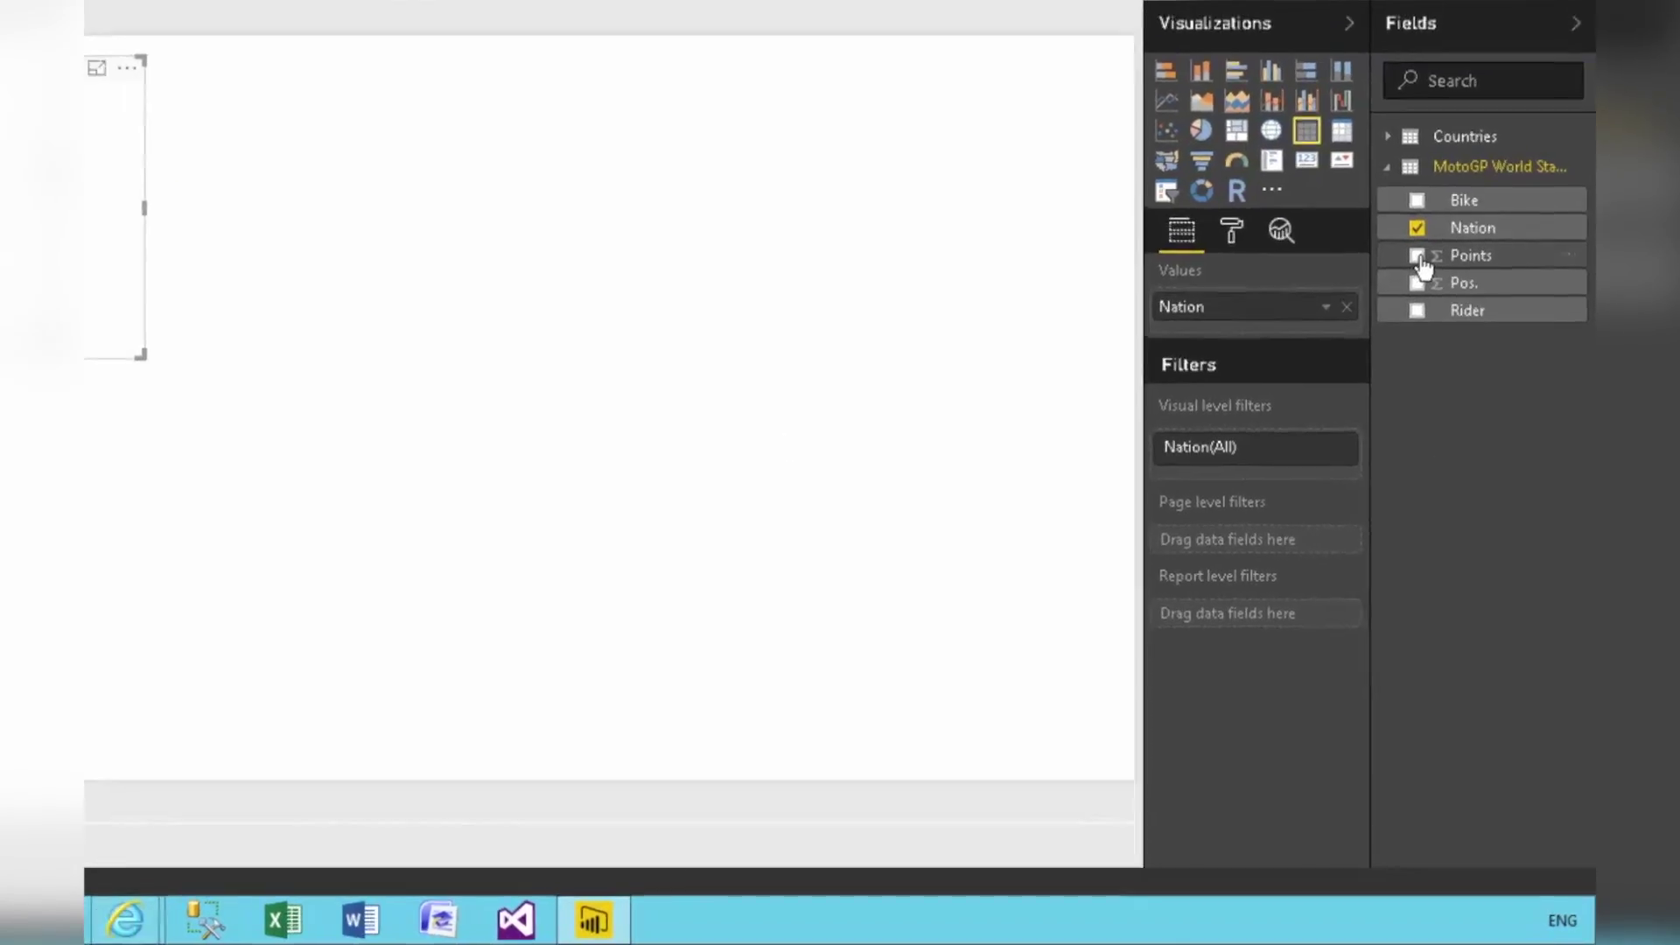
left_click(1408, 222)
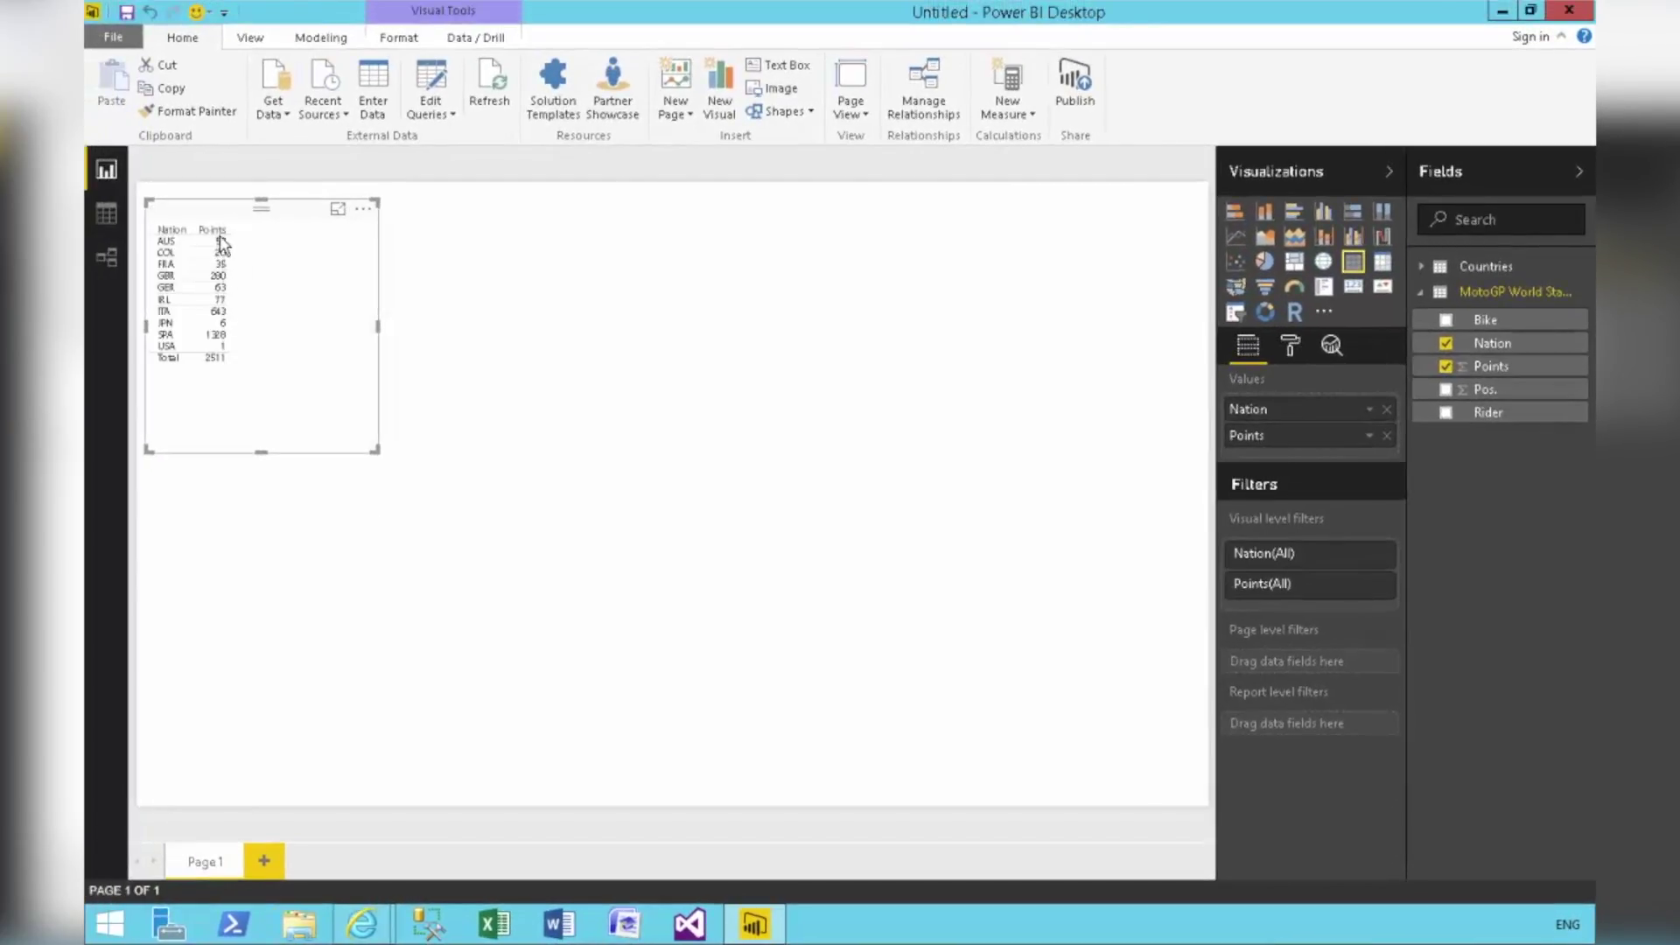
left_click(1446, 413)
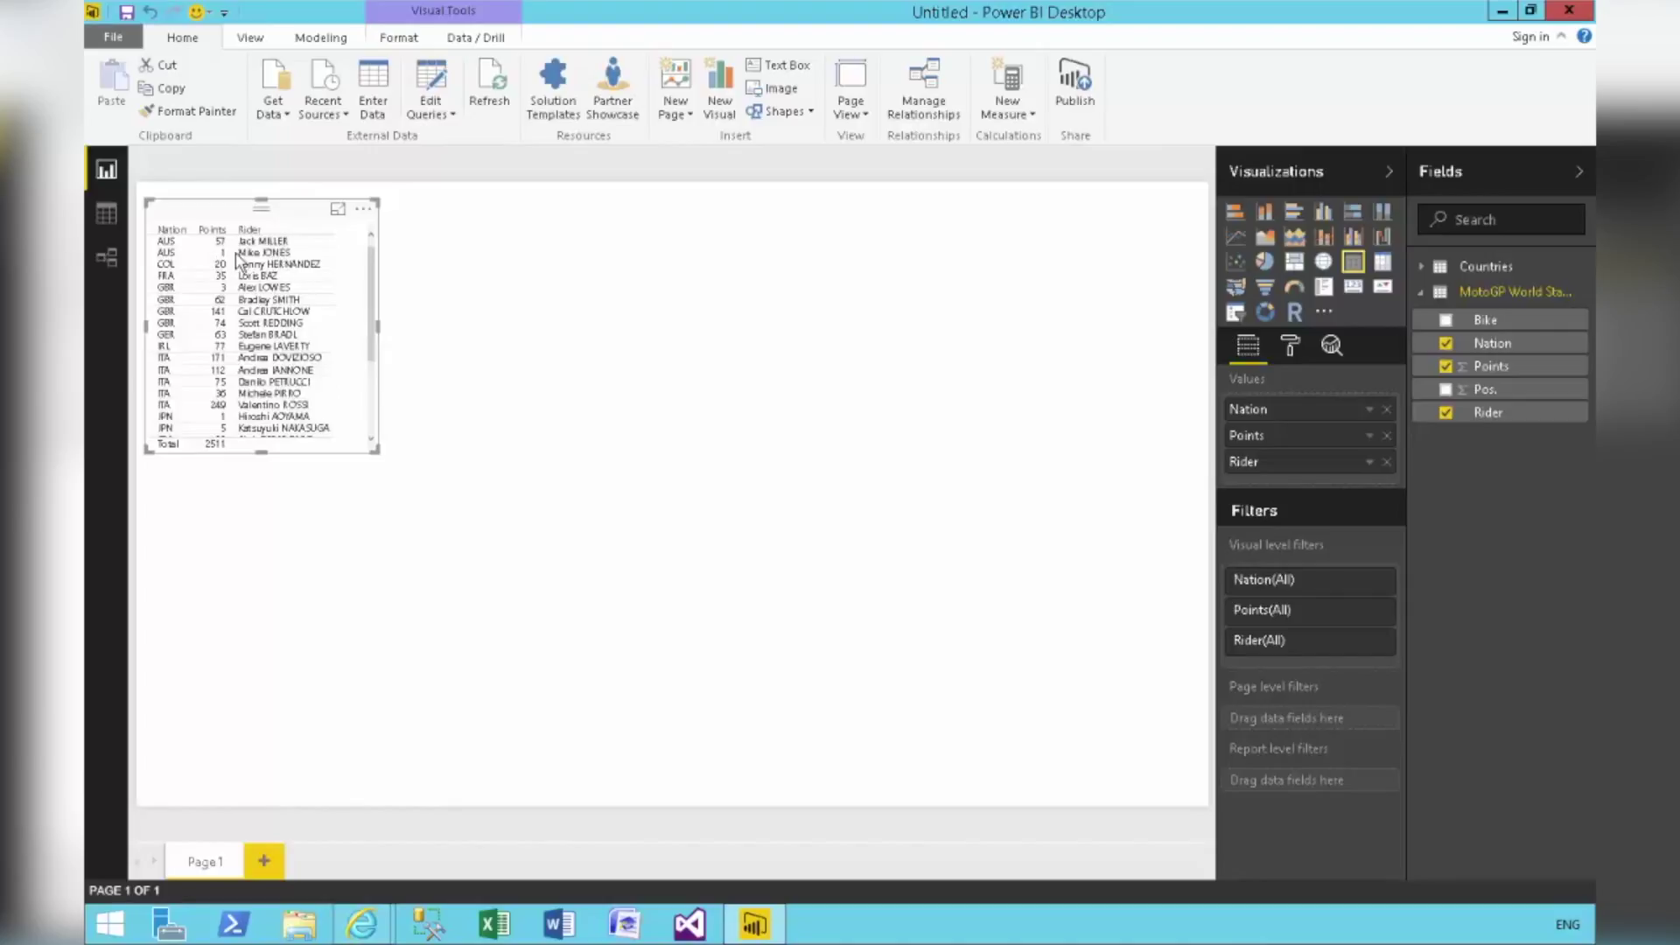
left_click(1446, 415)
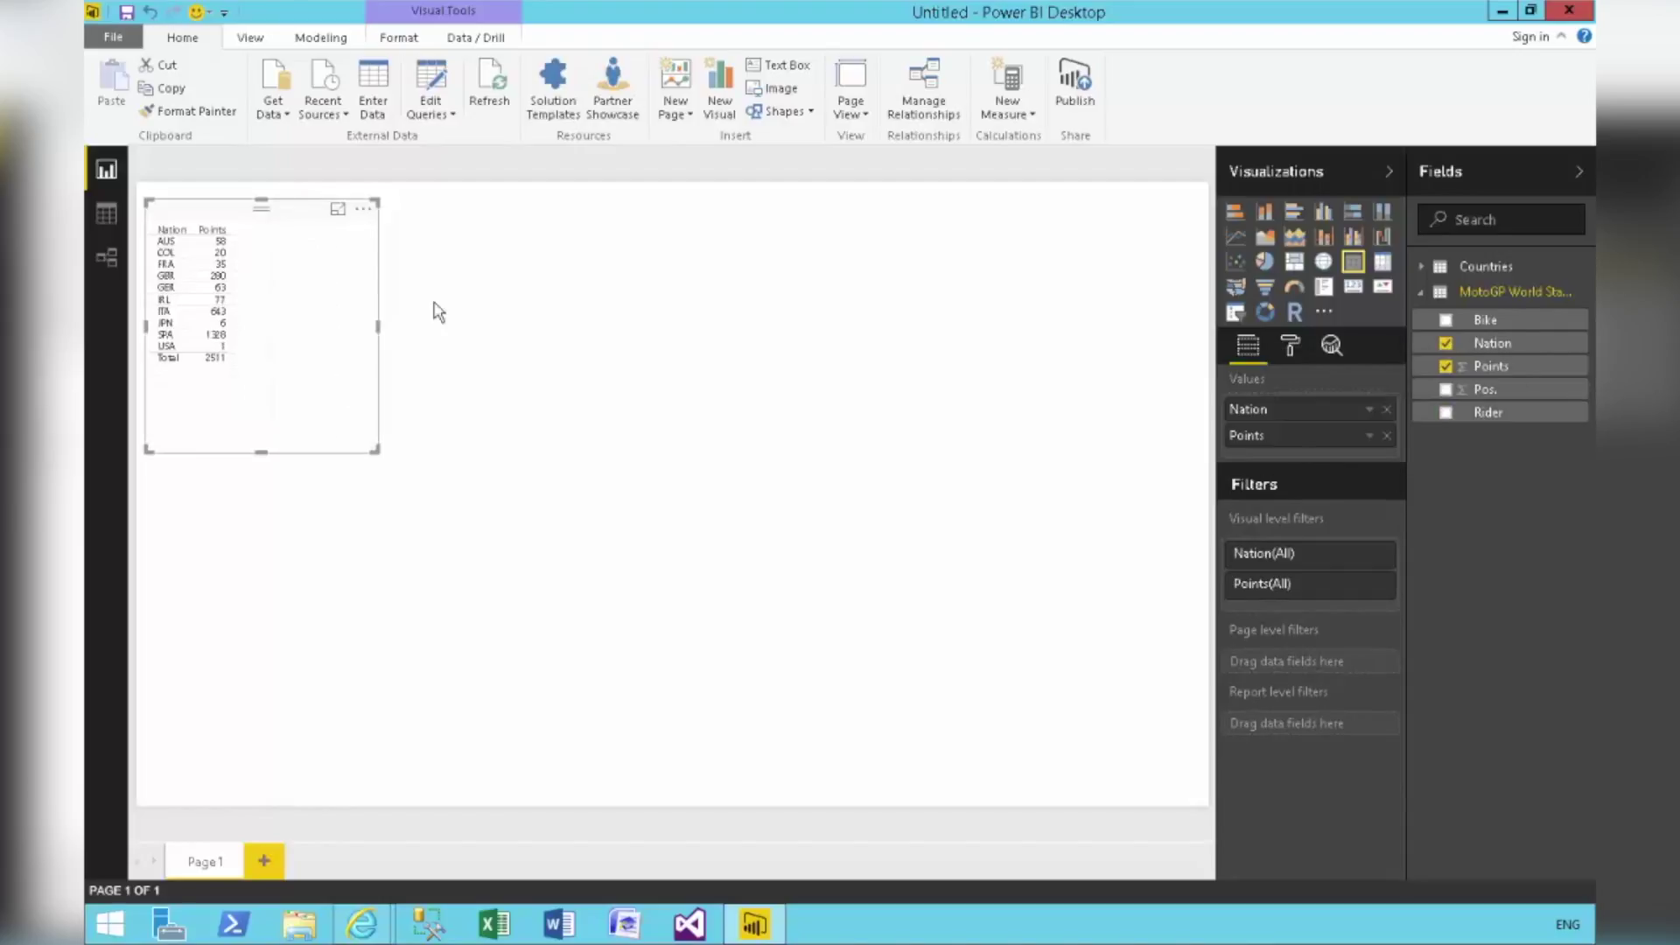
Convert the Nation and Points table to a stacked column chart and enlarge it across most of the report page
left_click(1266, 210)
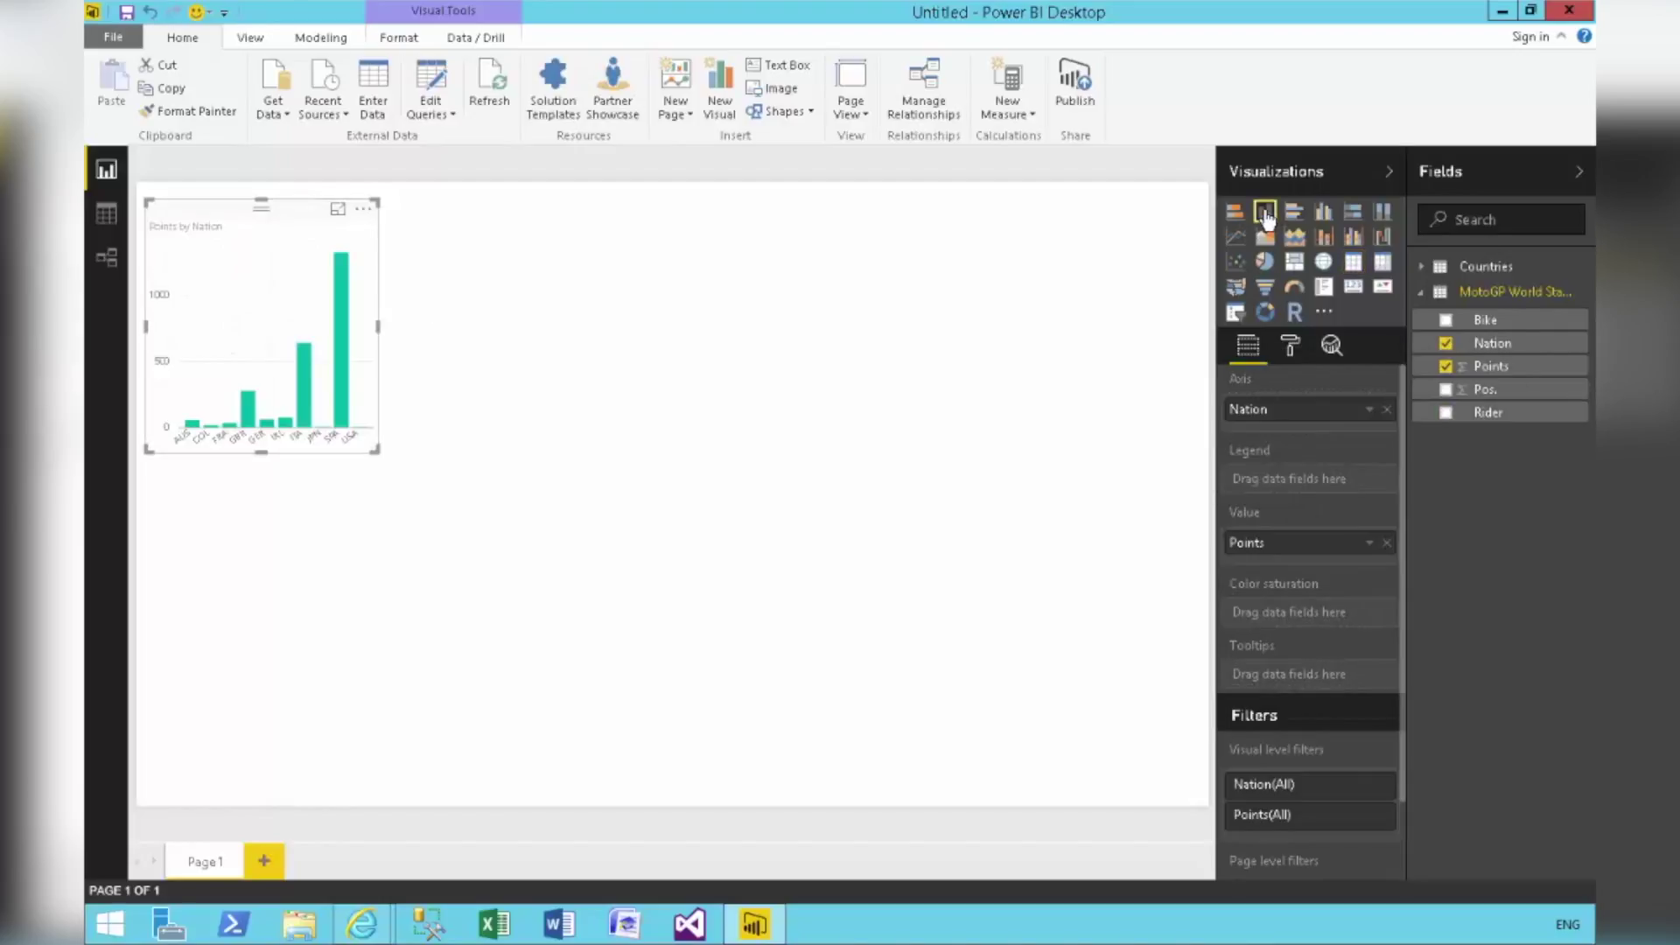
left_click(611, 587)
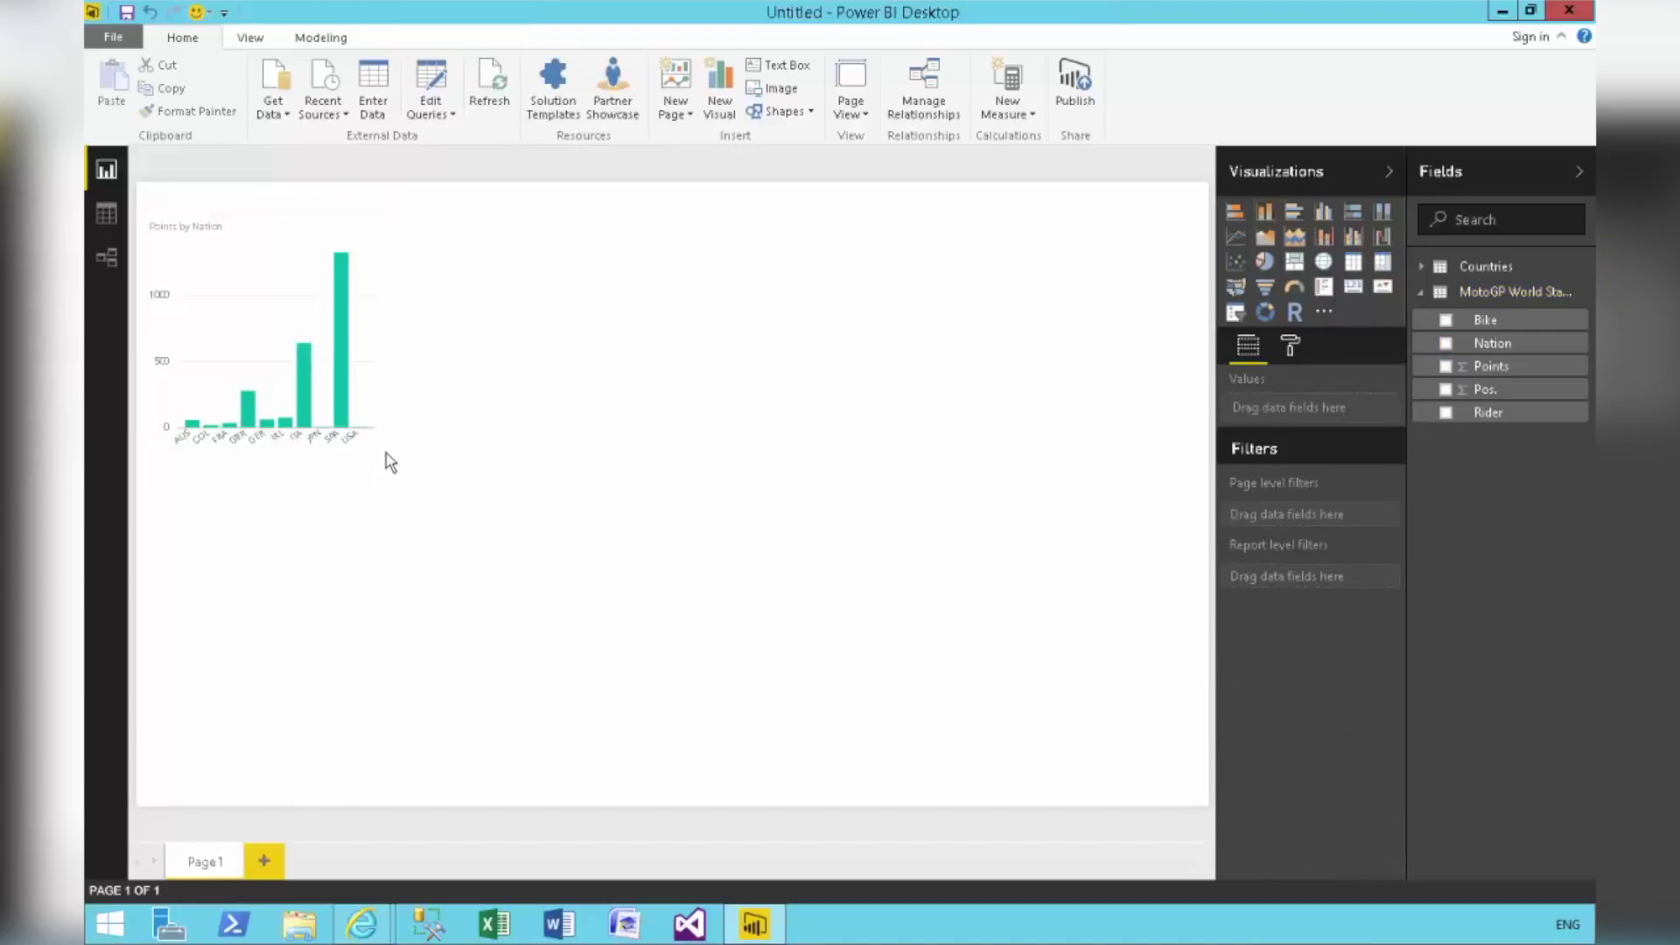
left_click(372, 442)
left_click_drag(368, 435, 1015, 691)
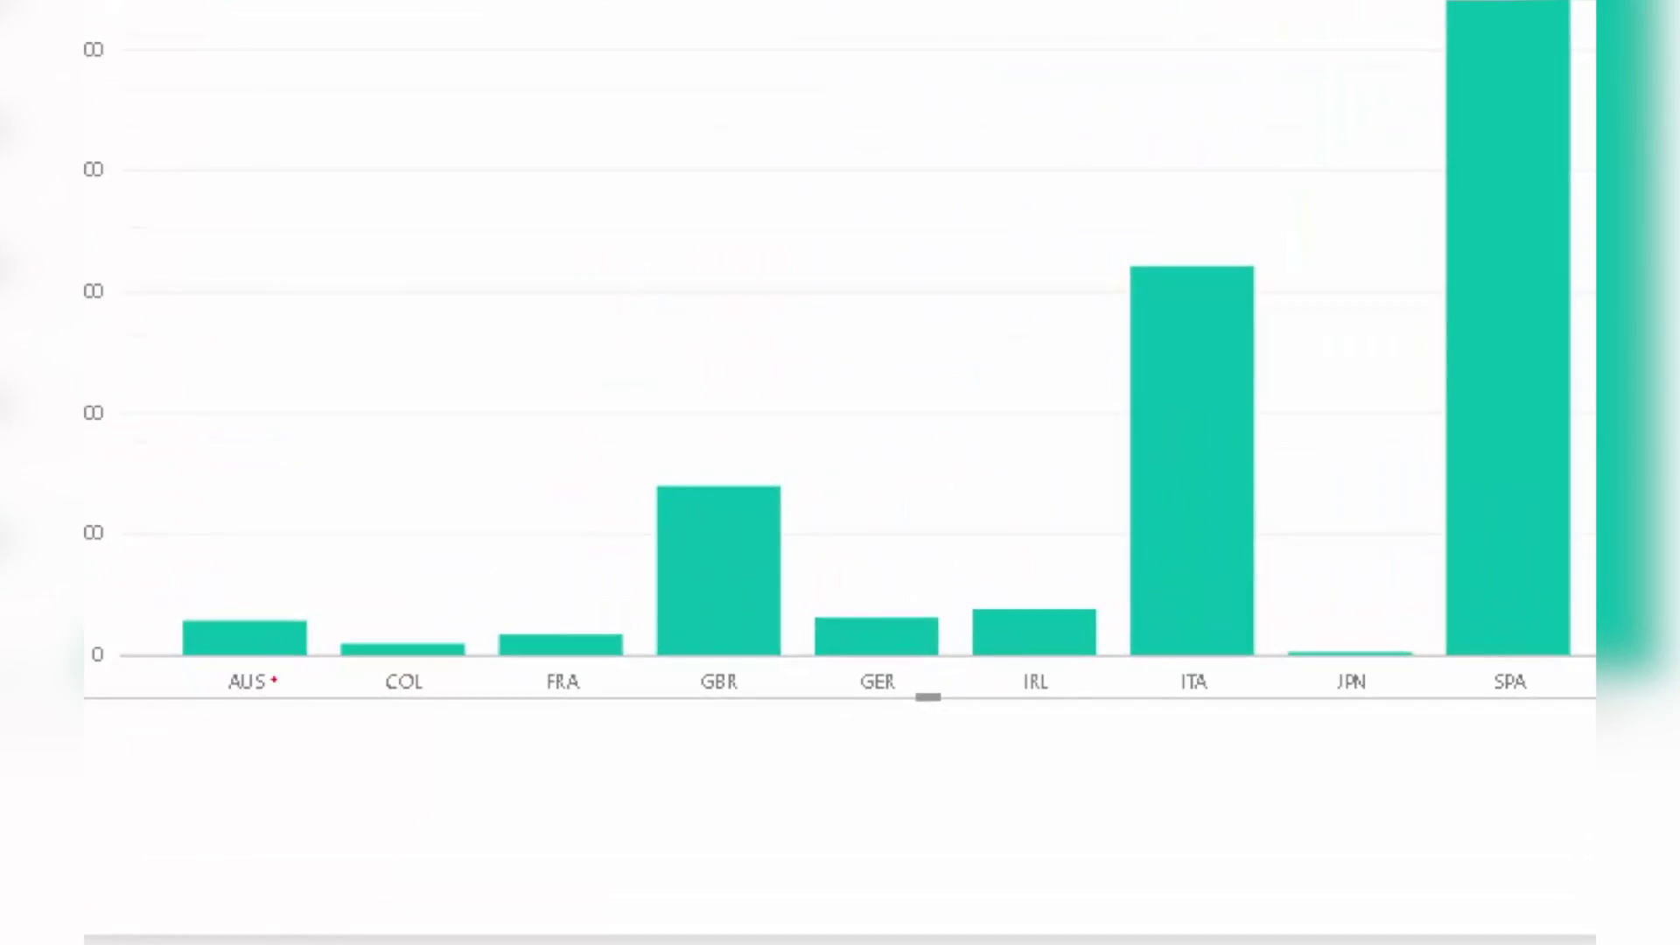
left_click_drag(289, 669, 202, 710)
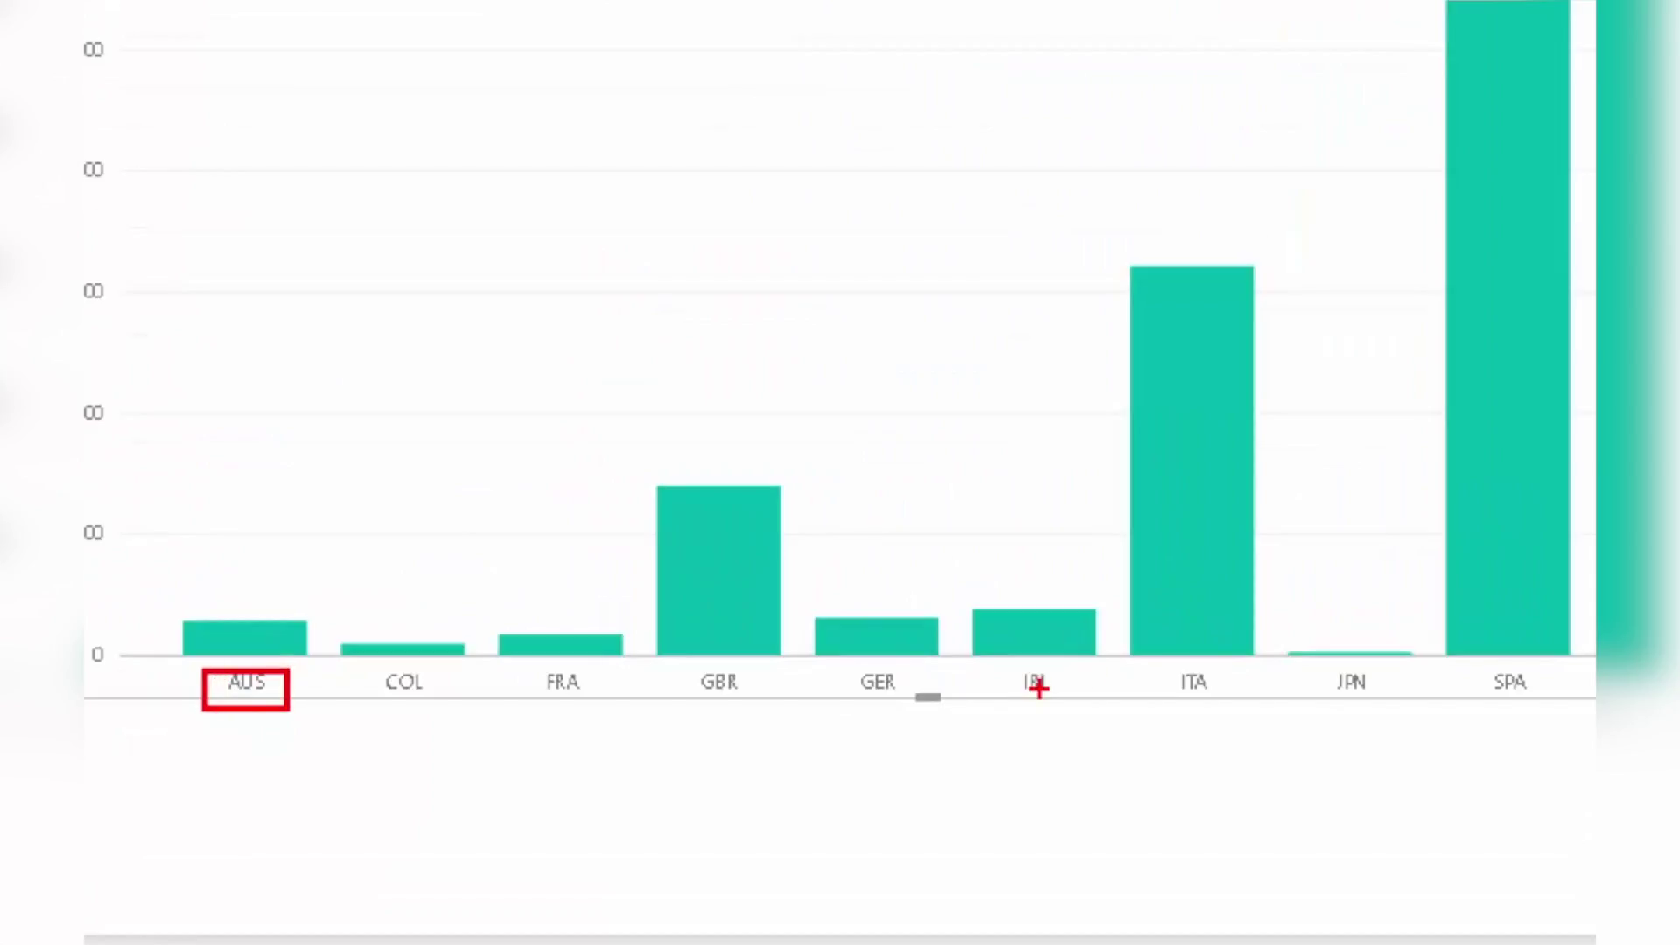
left_click_drag(1059, 668, 975, 713)
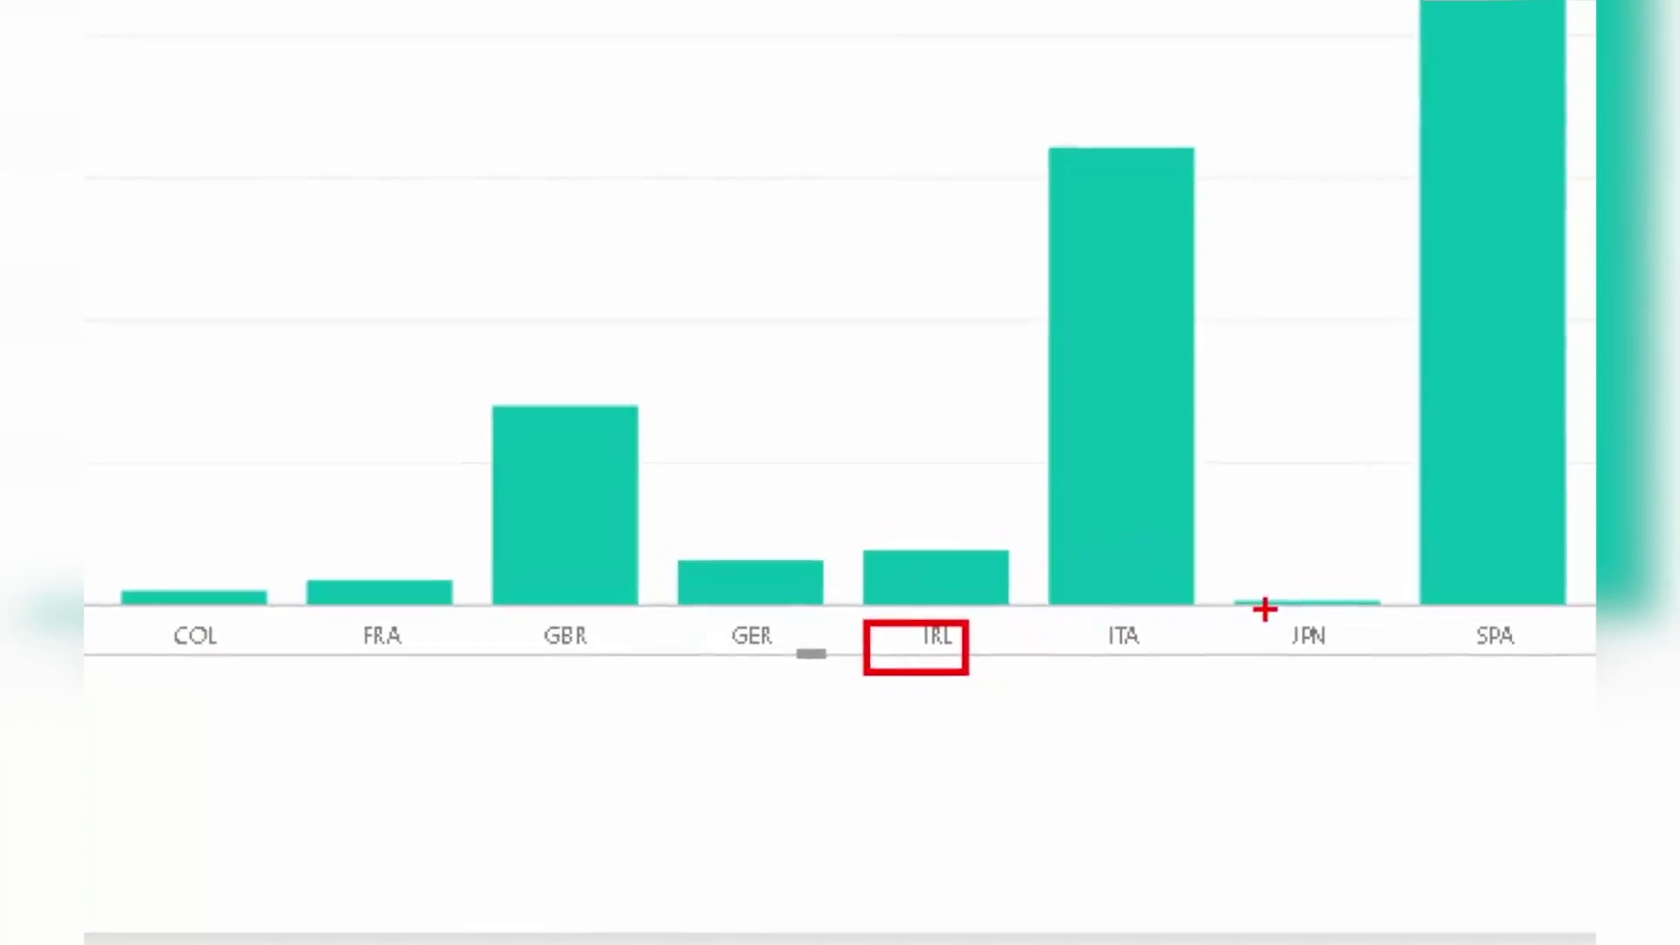
left_click_drag(1214, 655, 1179, 701)
left_click_drag(1075, 639, 1049, 676)
left_click_drag(1527, 572, 1416, 660)
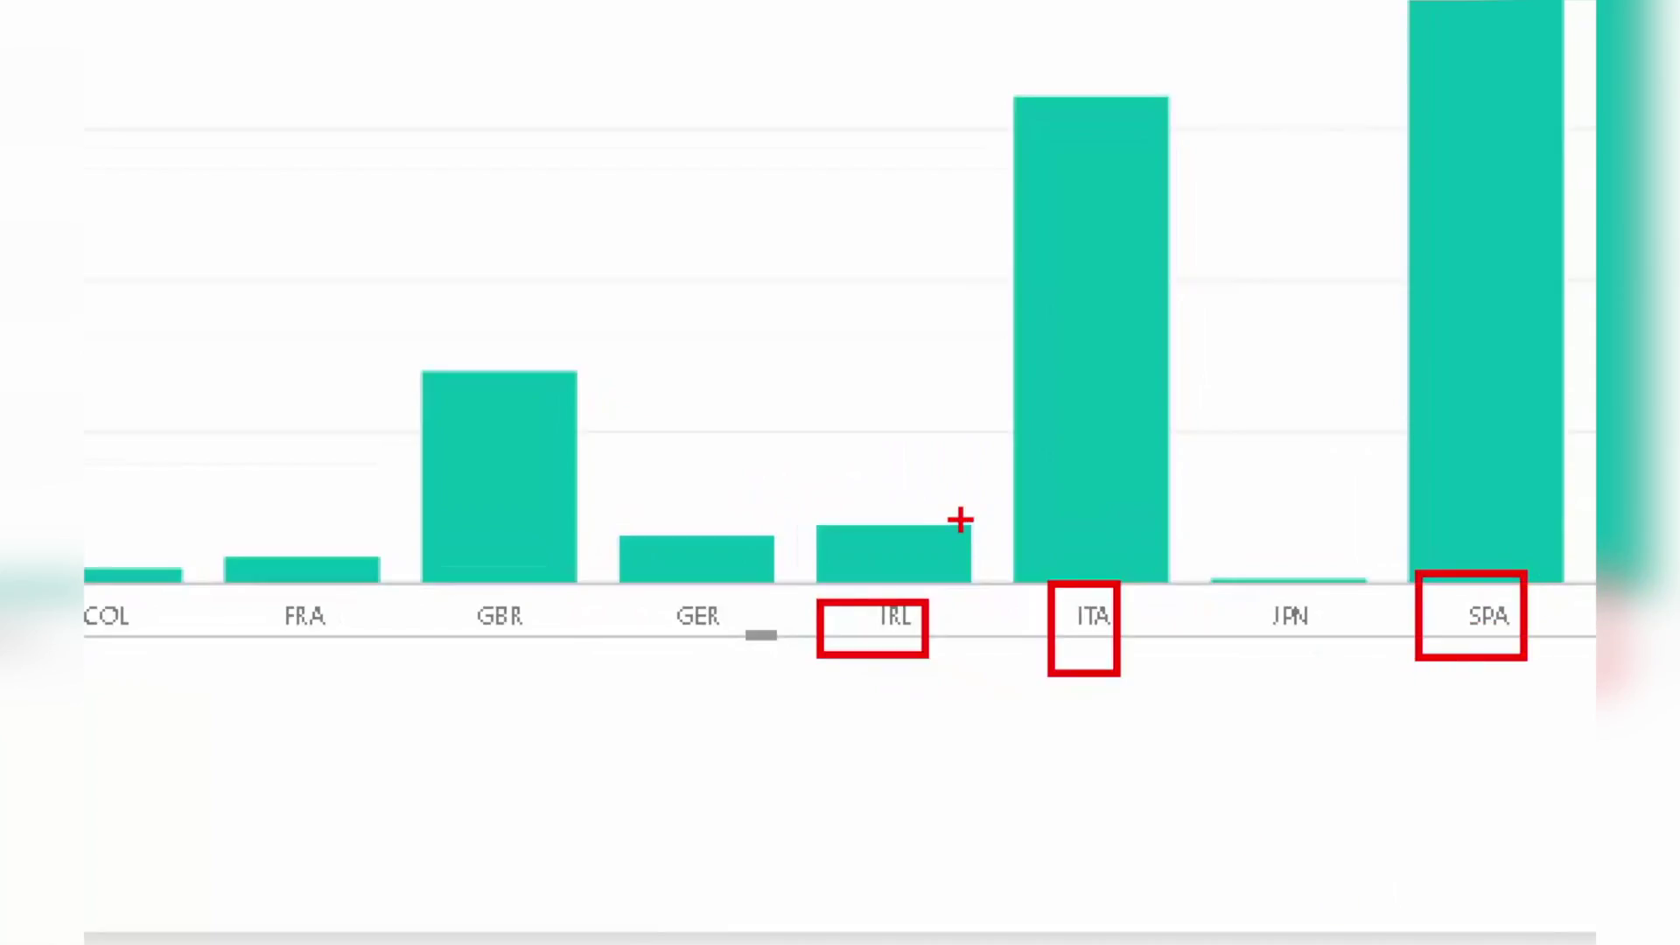
key("Escape")
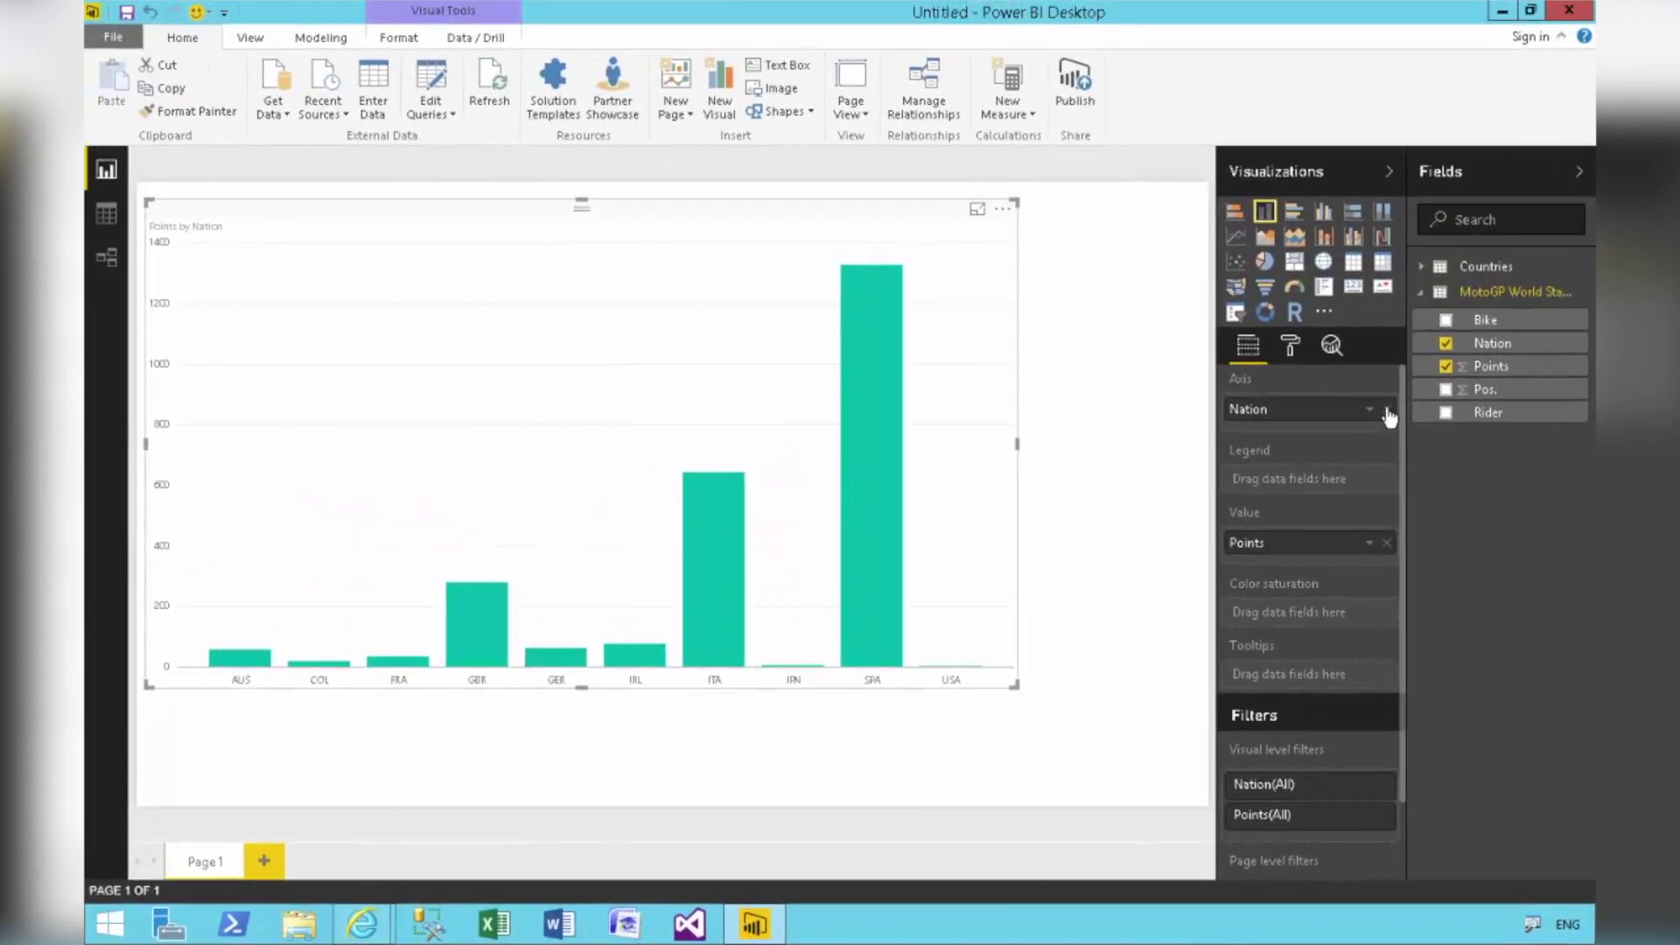
Replace Nation with Country from the Countries table on the column chart's axis and enlarge the chart toward the page edges
left_click(1335, 276)
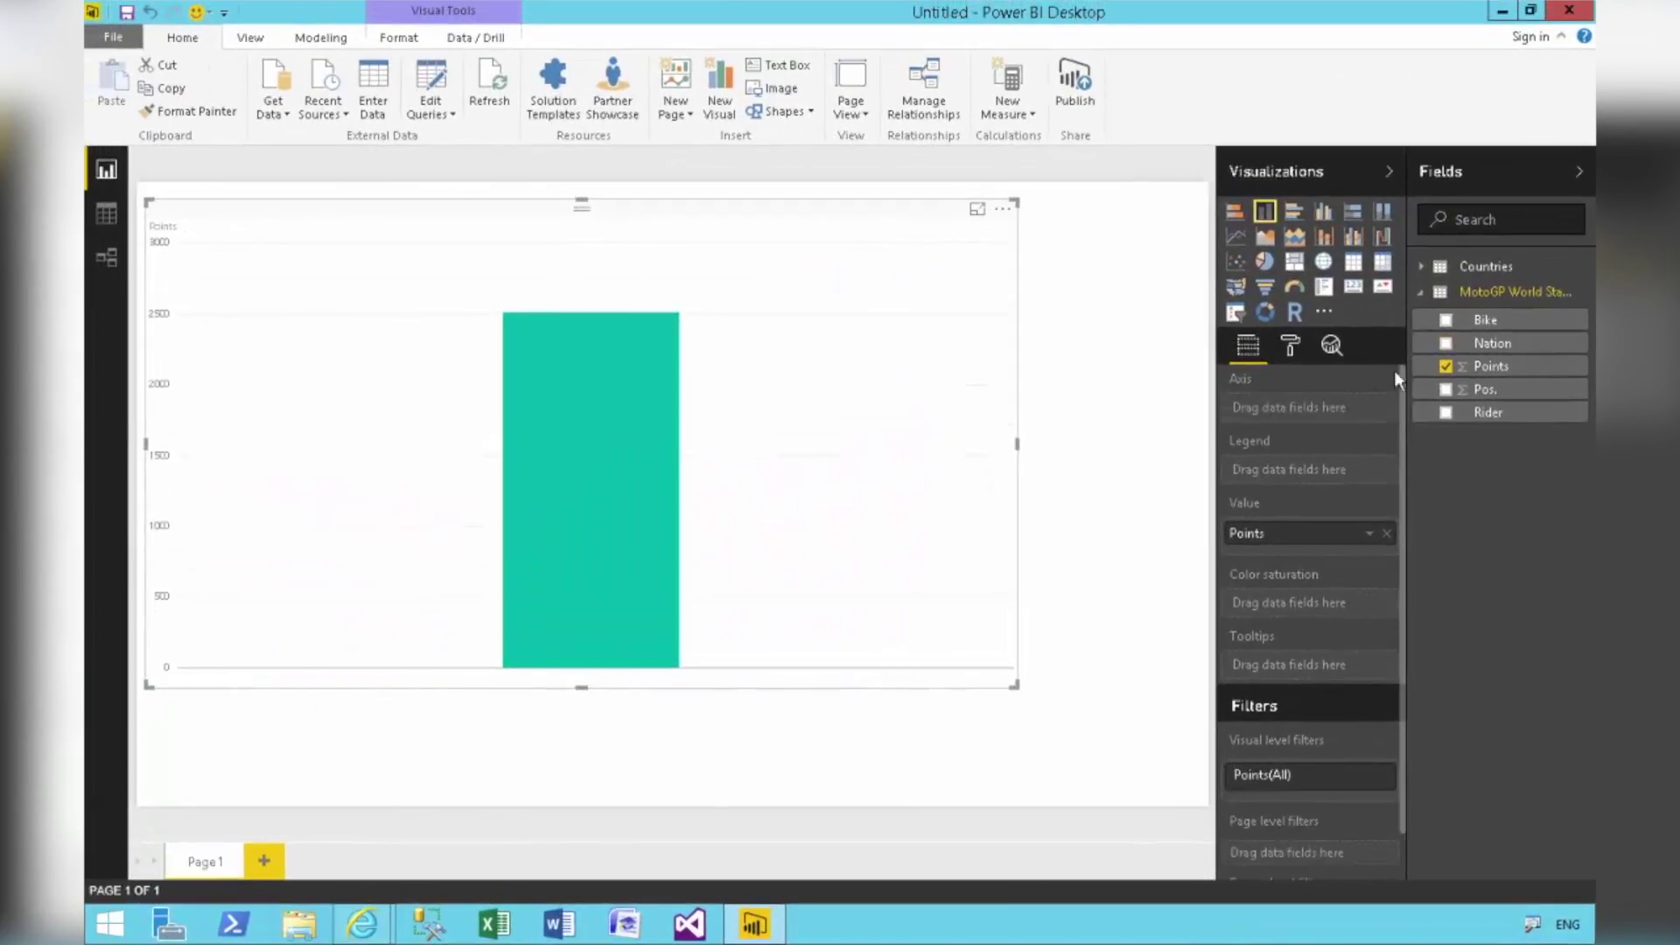
left_click(1425, 267)
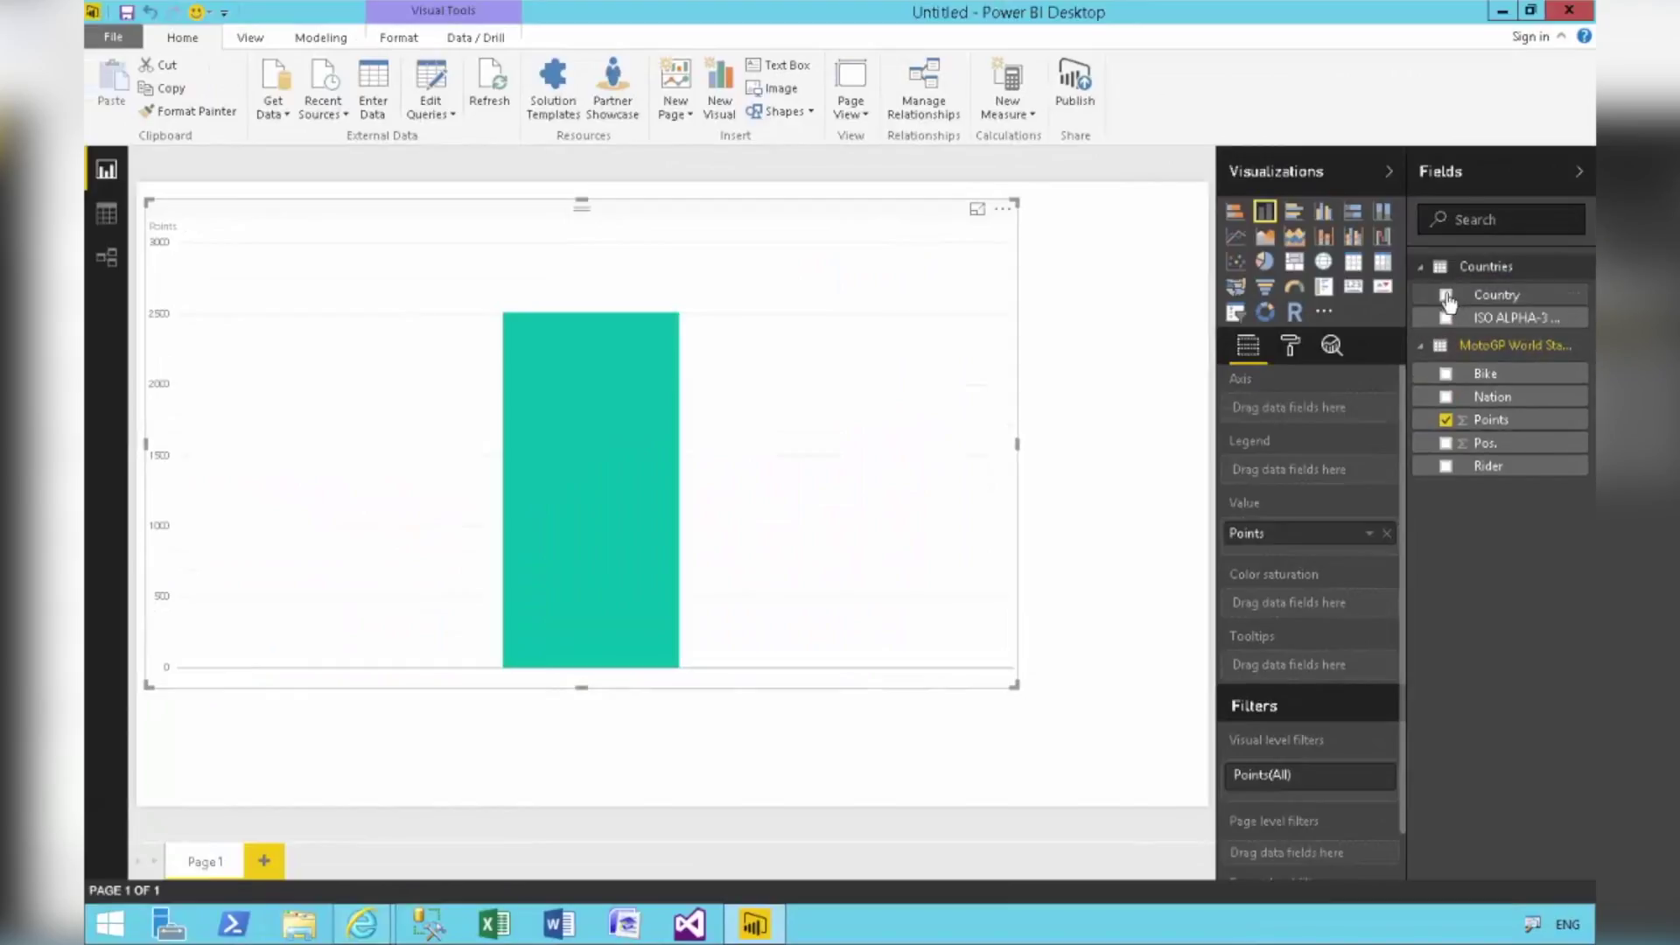
left_click_drag(1454, 301, 1320, 425)
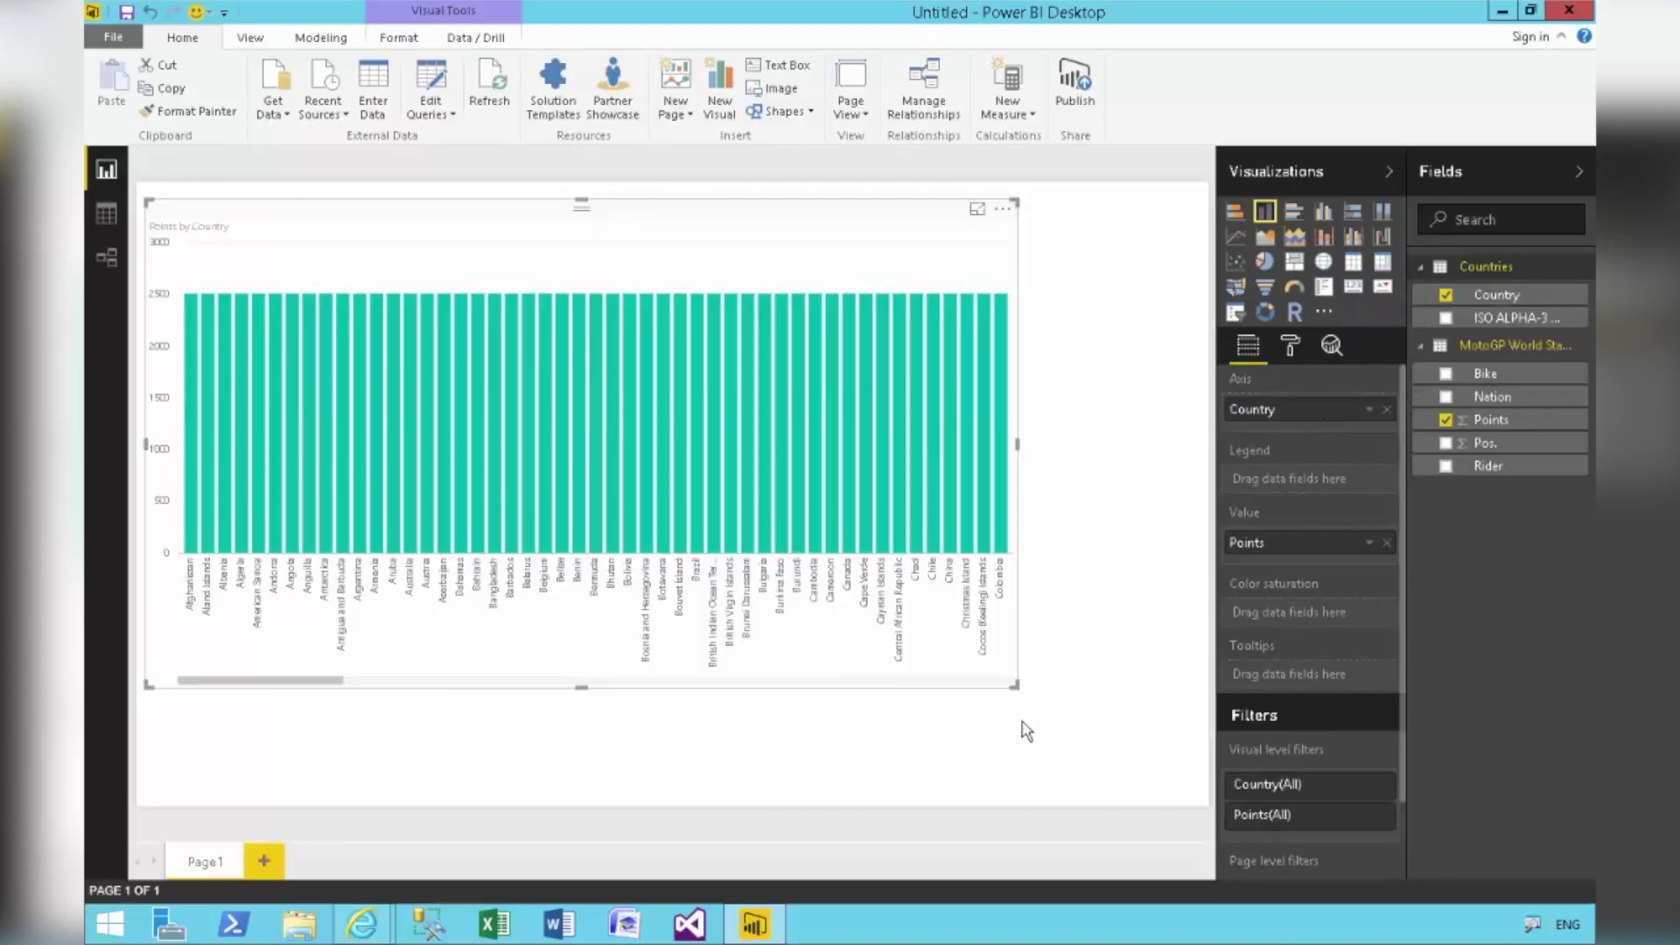
left_click_drag(1016, 686, 1144, 738)
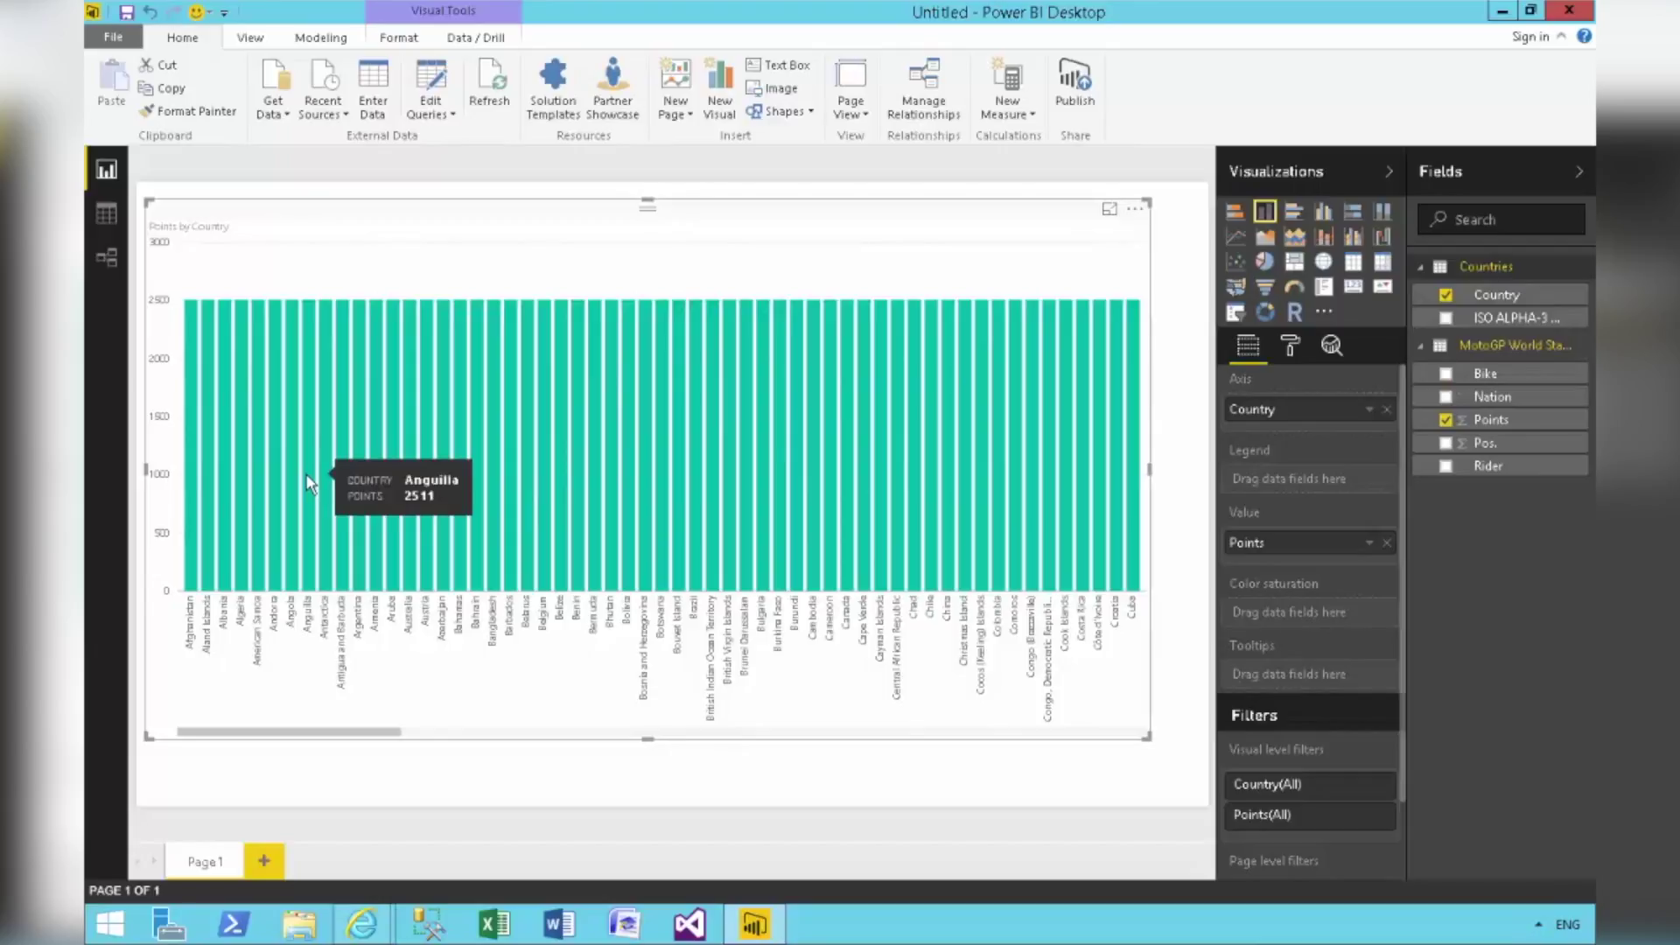
Create a relationship between Nation in the MotoGP standings and ISO ALPHA-3 Code in Countries, and return to the report chart
left_click(107, 259)
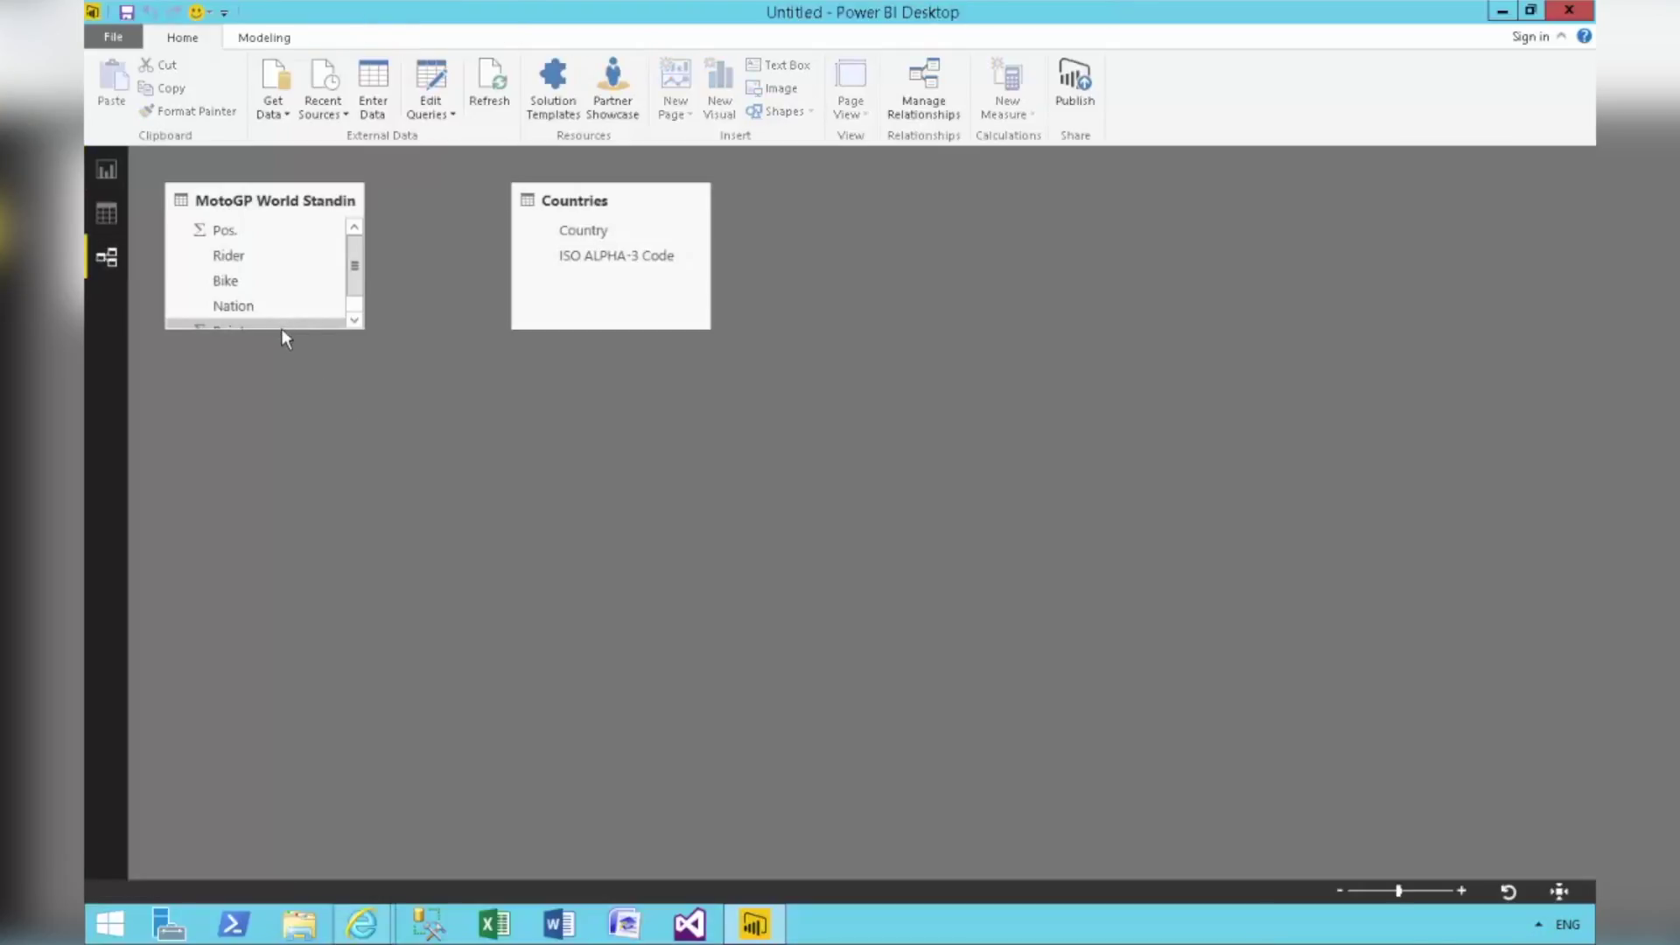
left_click_drag(282, 330, 278, 506)
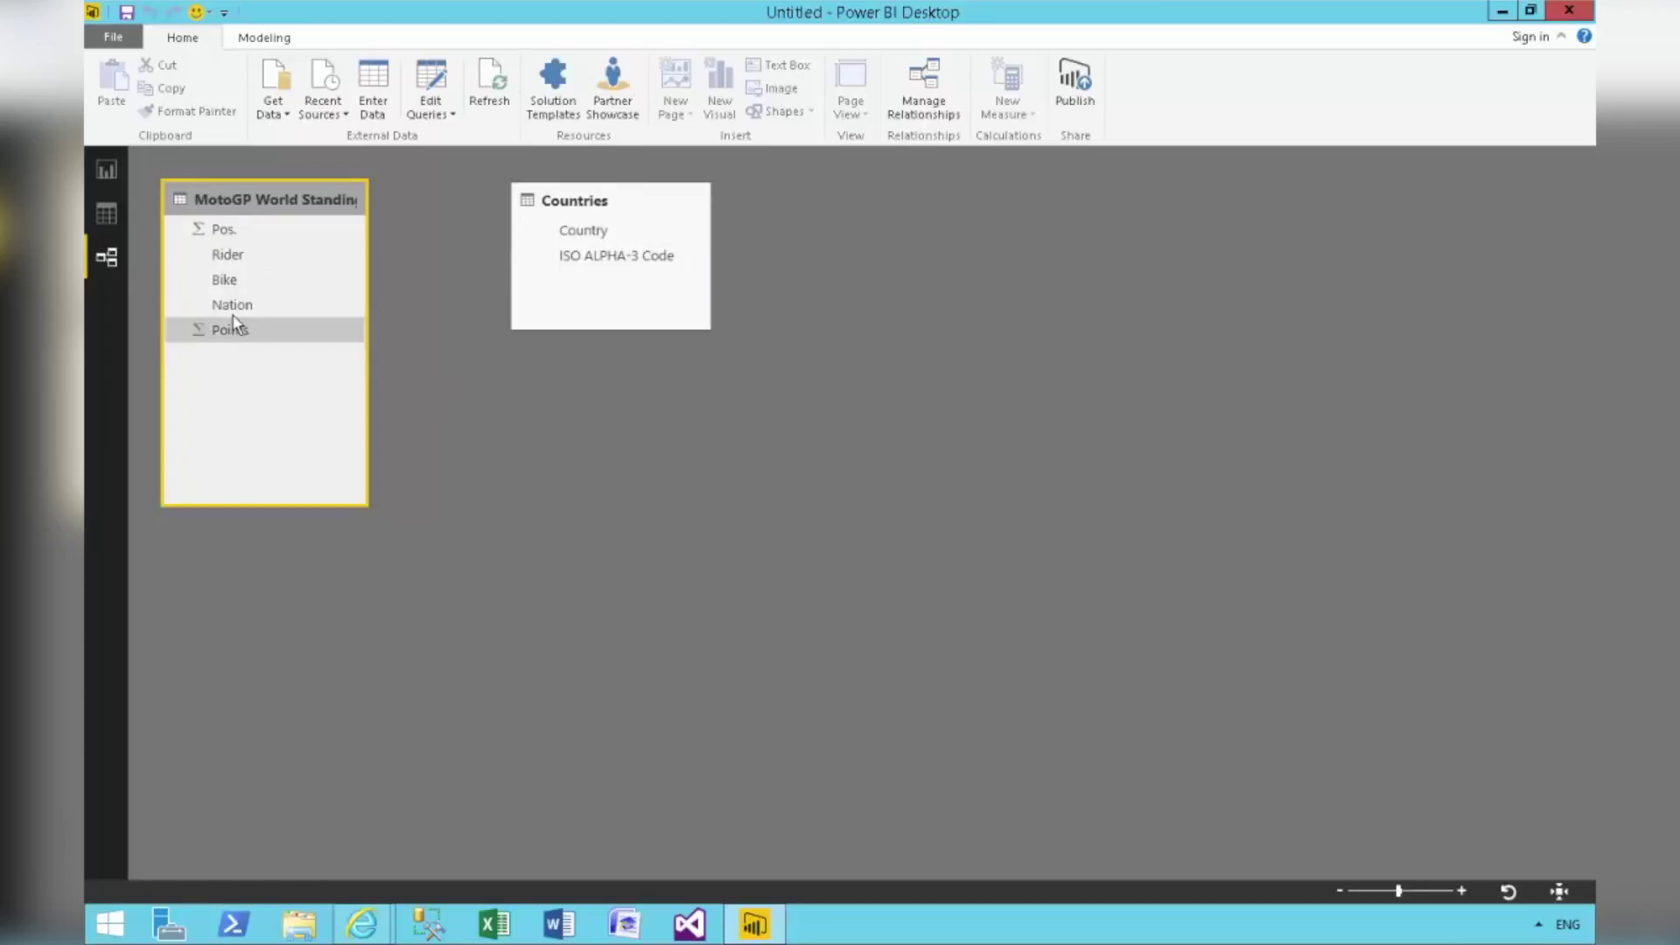
left_click_drag(224, 305, 617, 260)
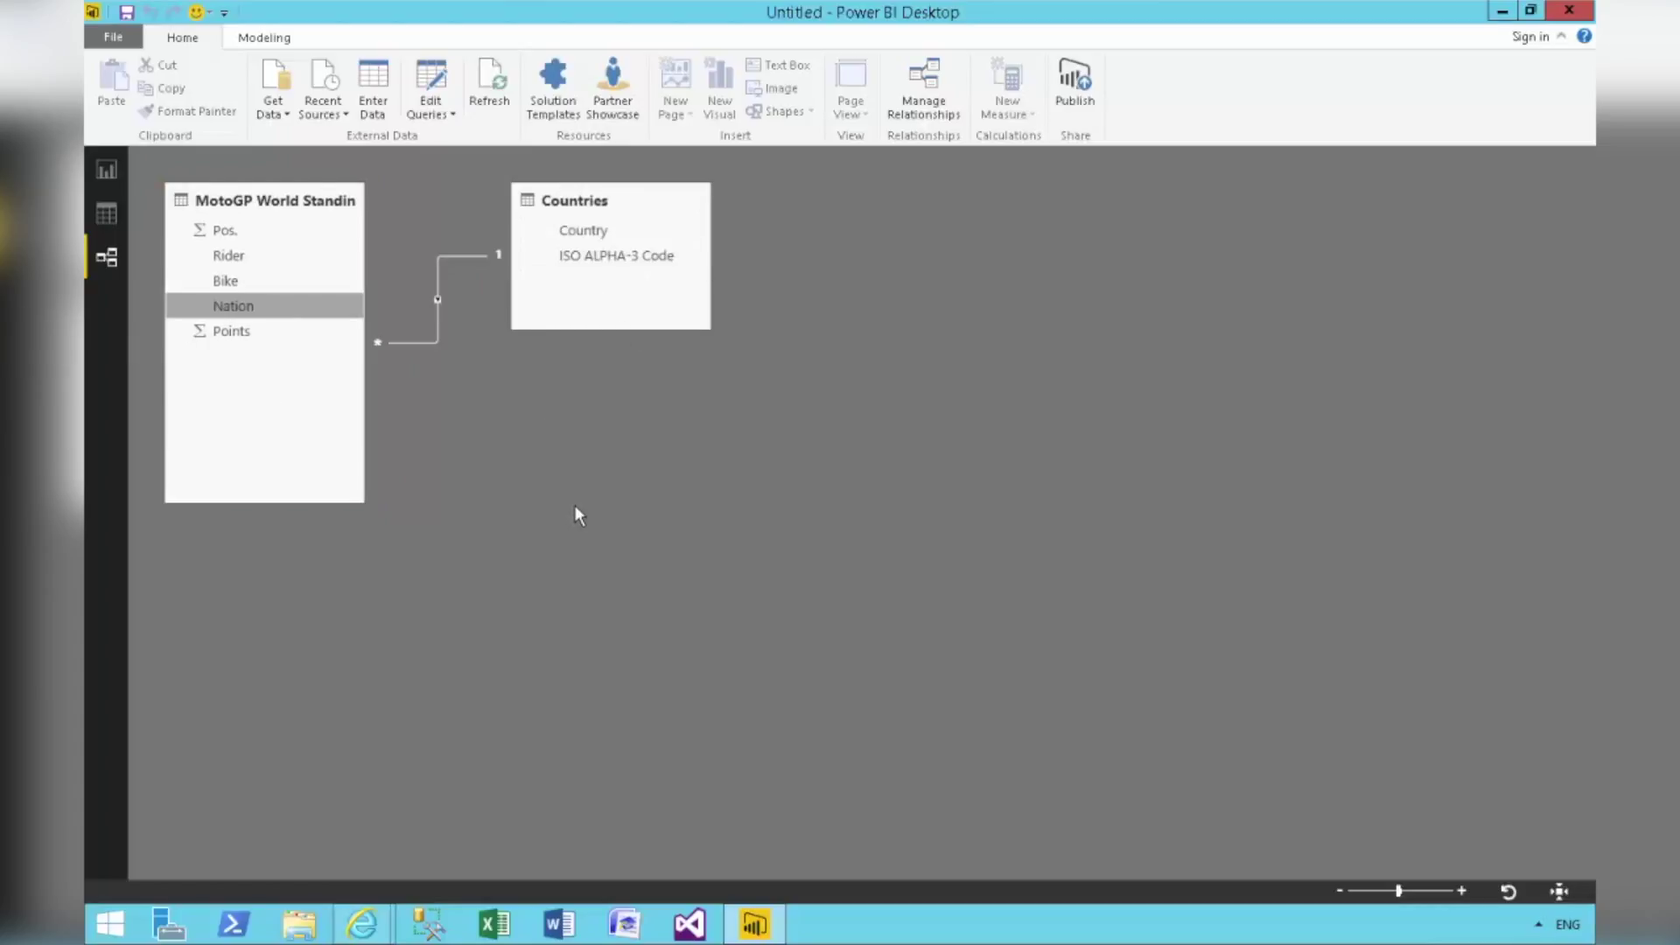
left_click(104, 169)
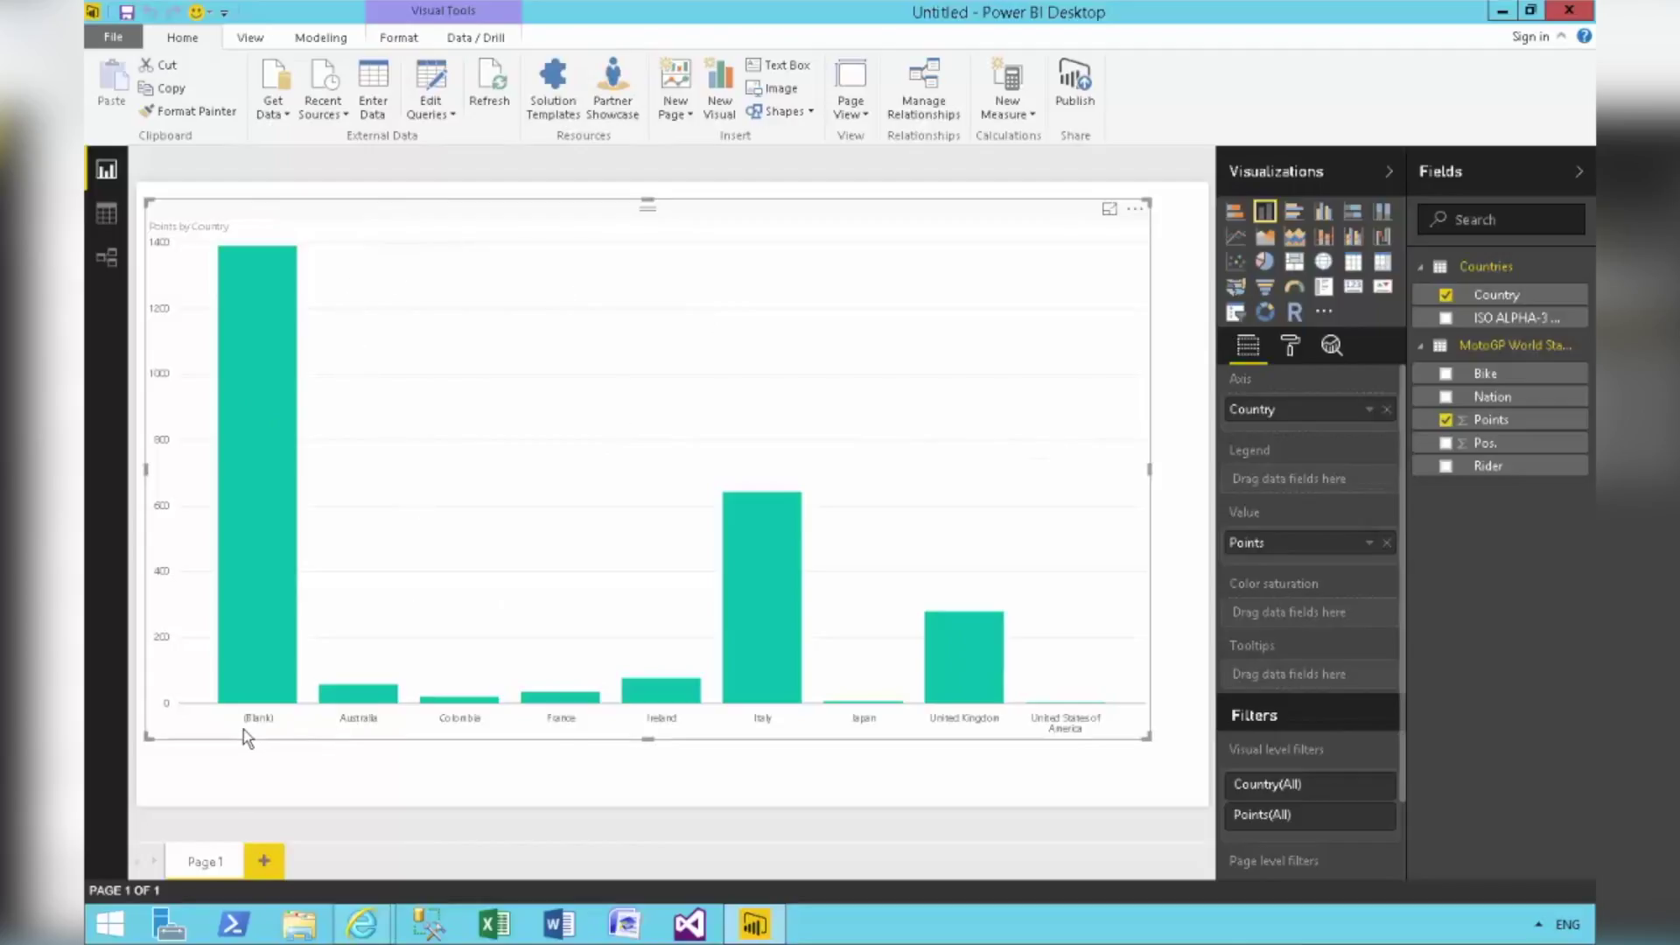
mouse_move(259, 266)
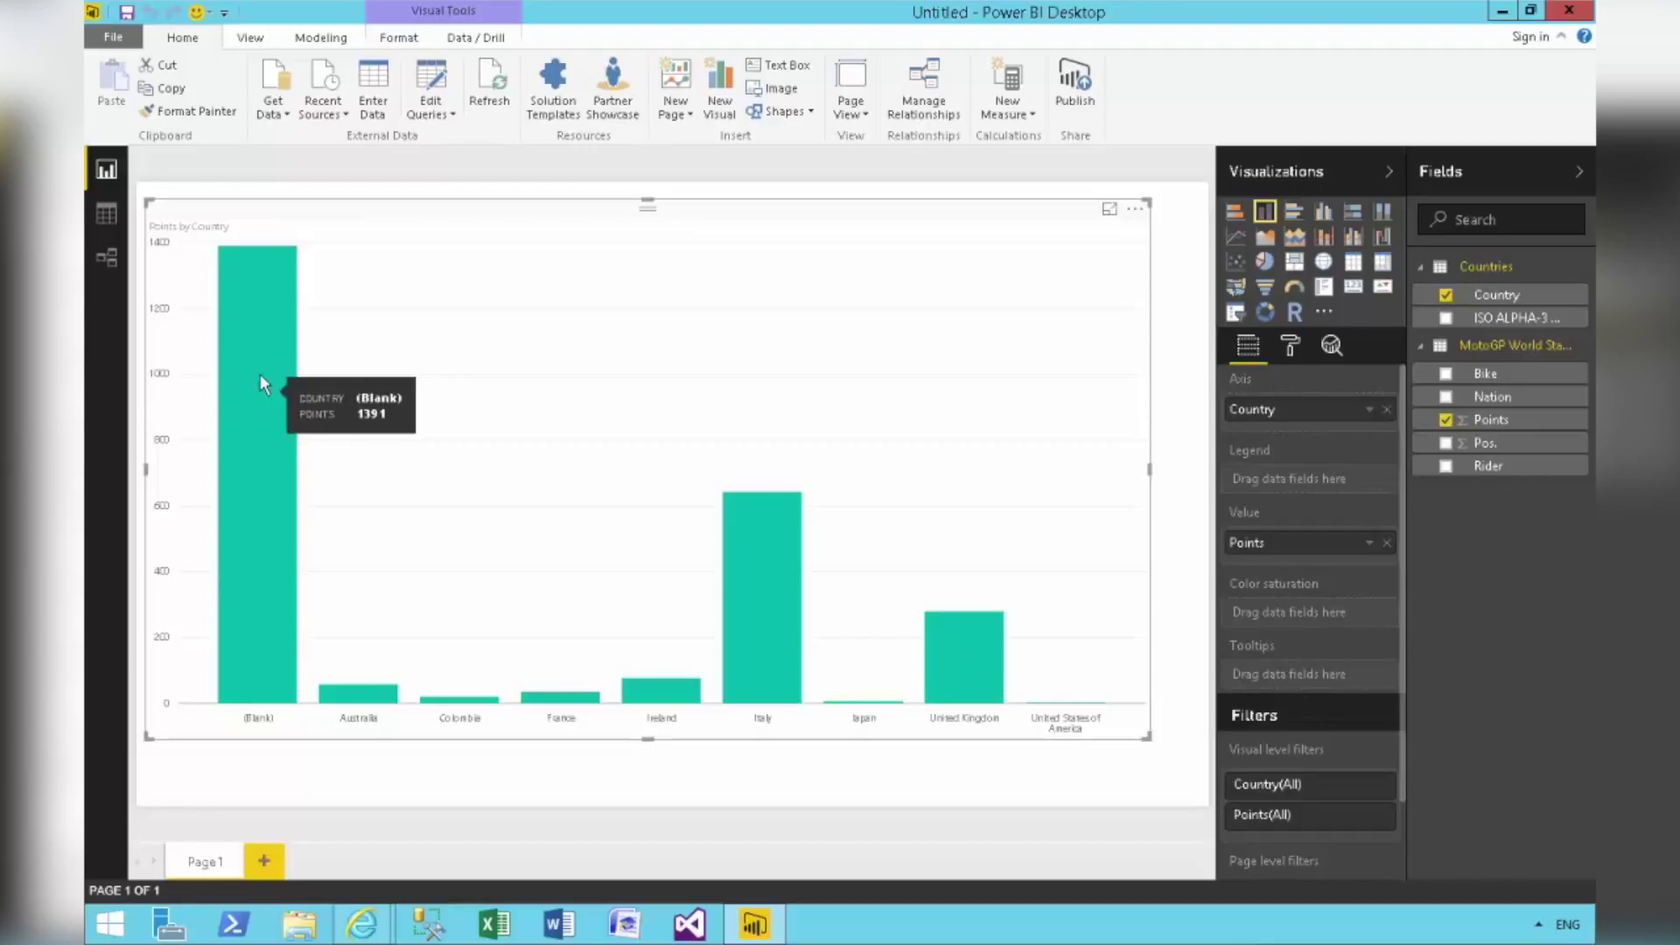
Compare the Nation codes in the MotoGP standings data with the ISO ALPHA-3 codes in Countries, particularly the code for Spain
left_click(104, 219)
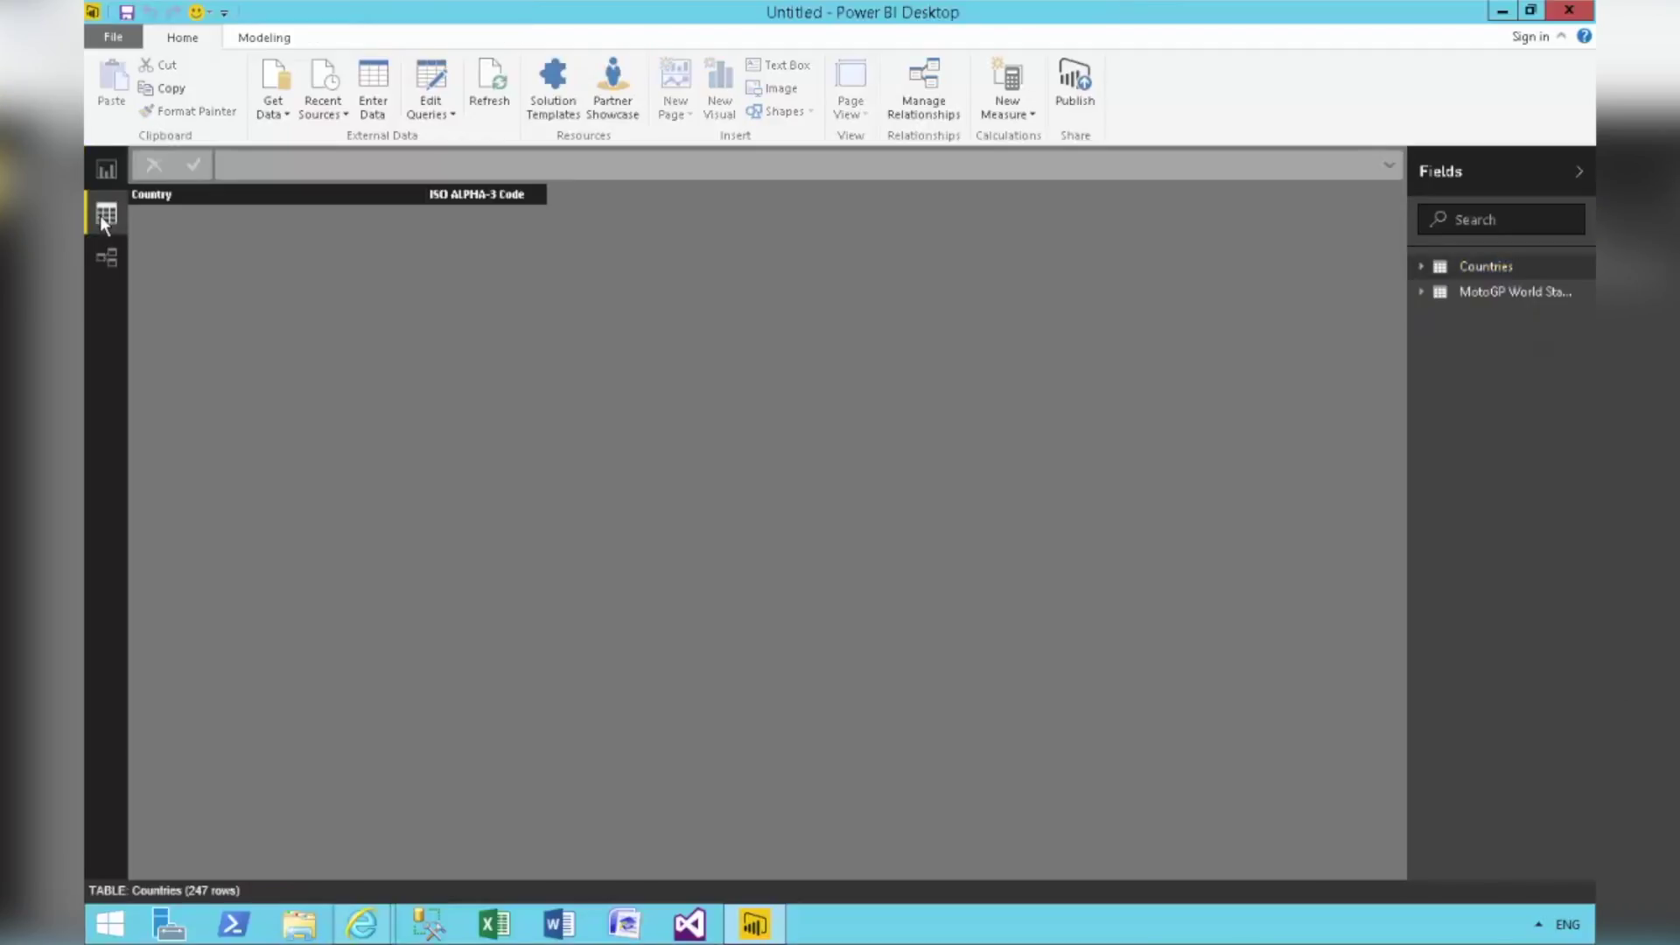
left_click(1488, 292)
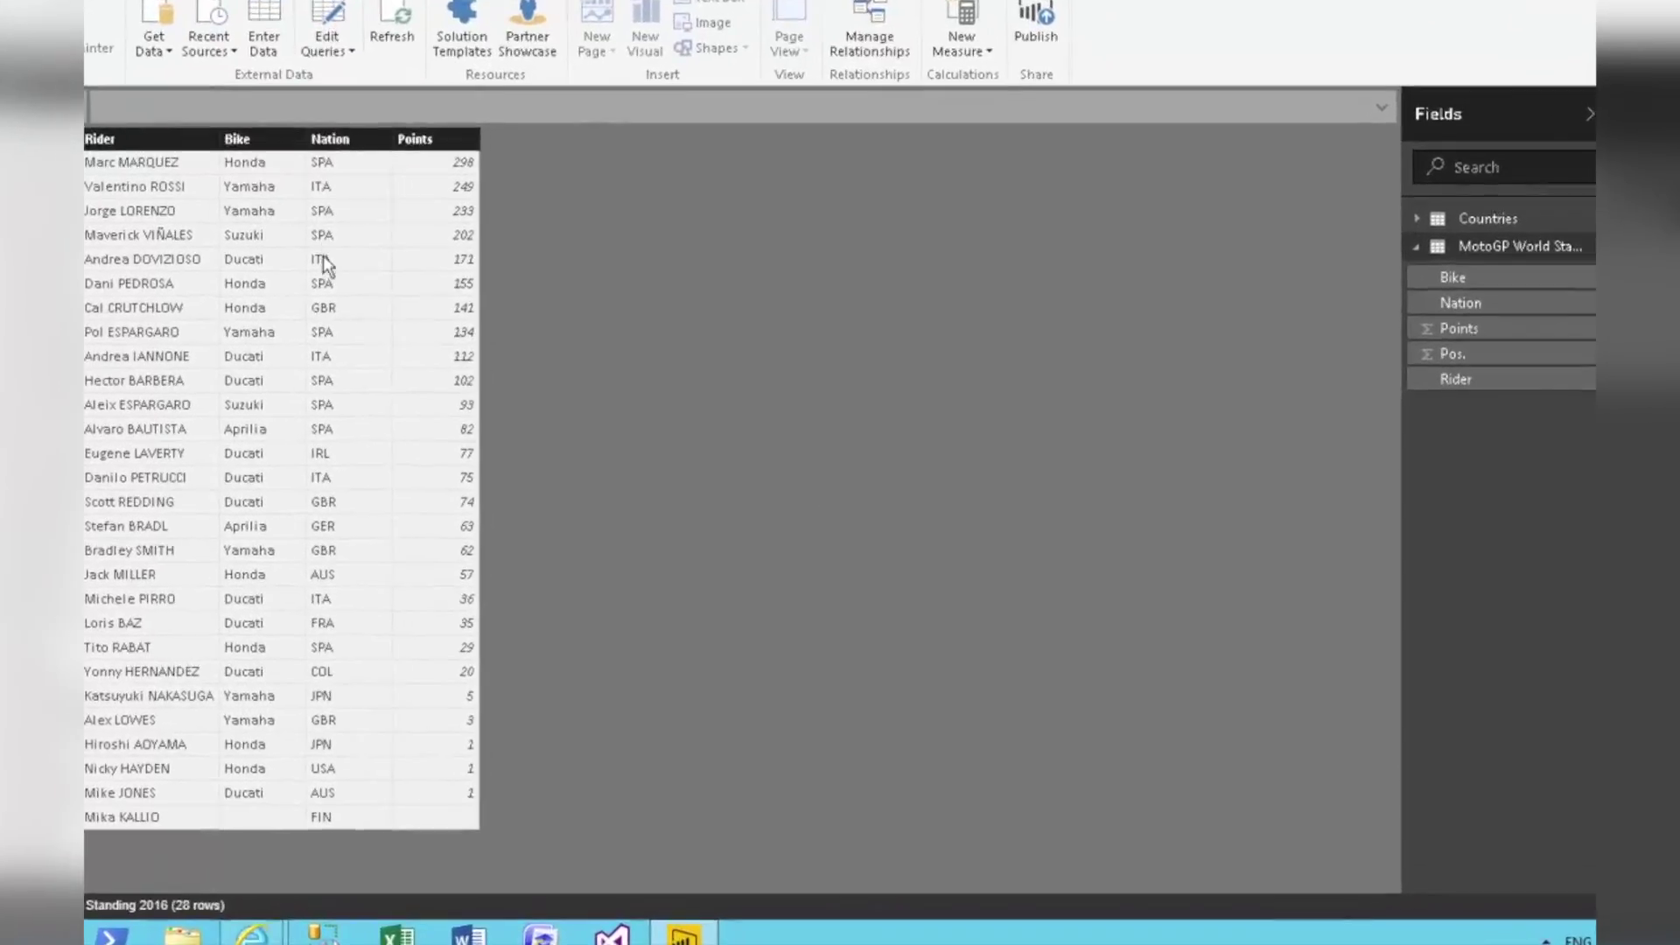
left_click(170, 88)
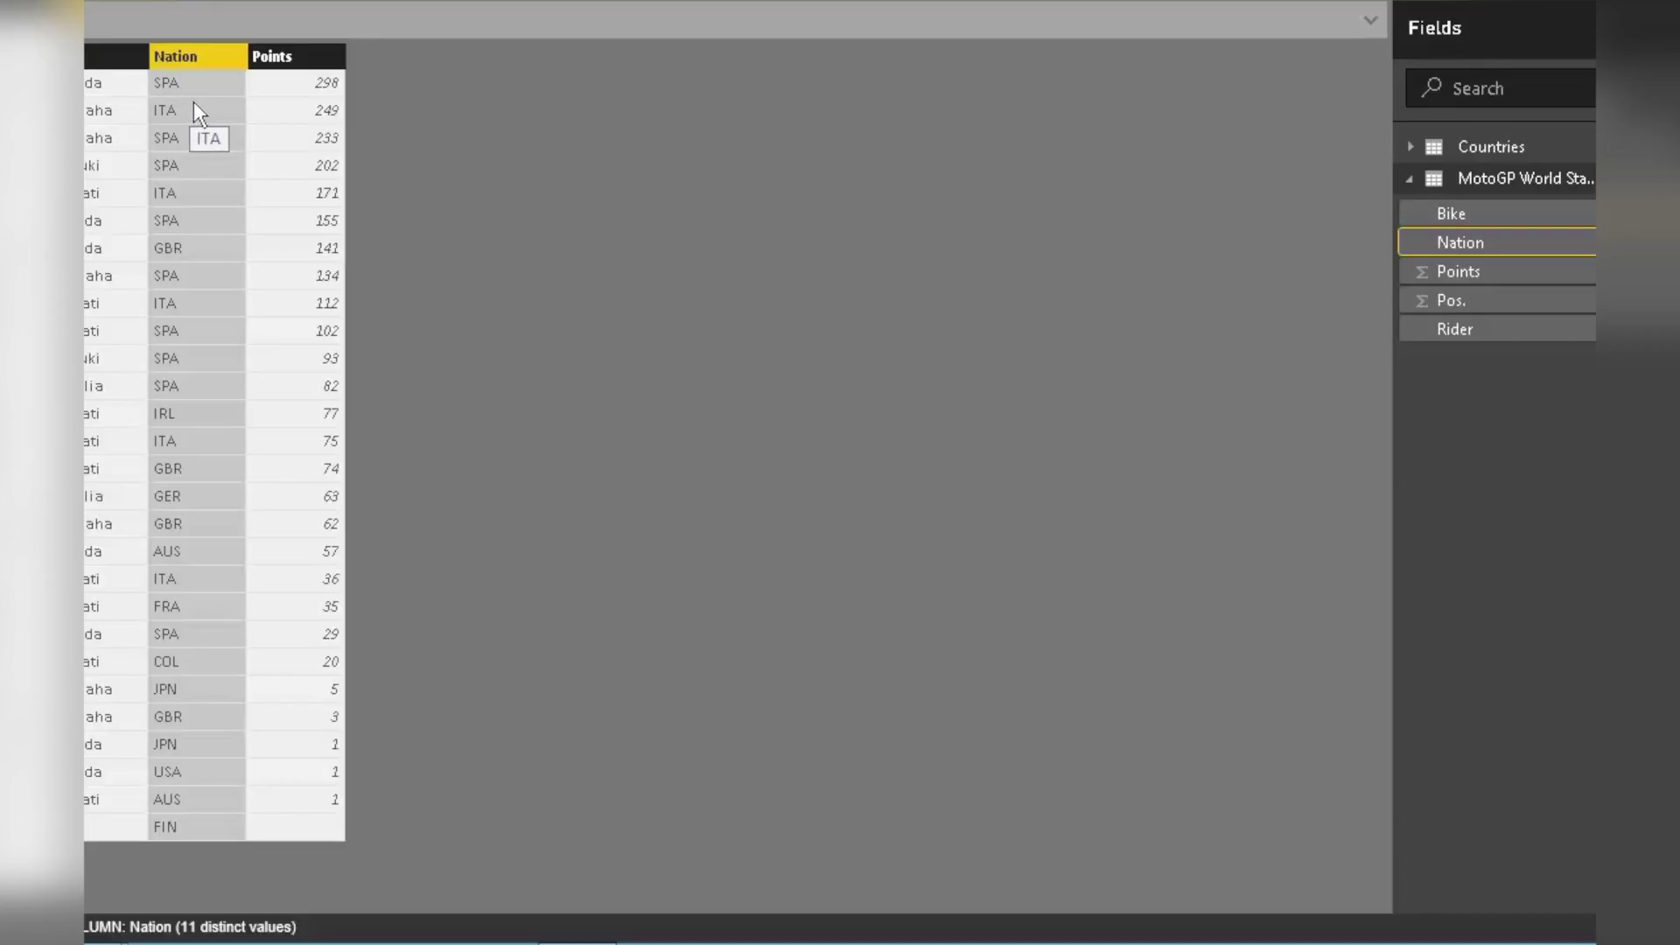
left_click(1480, 152)
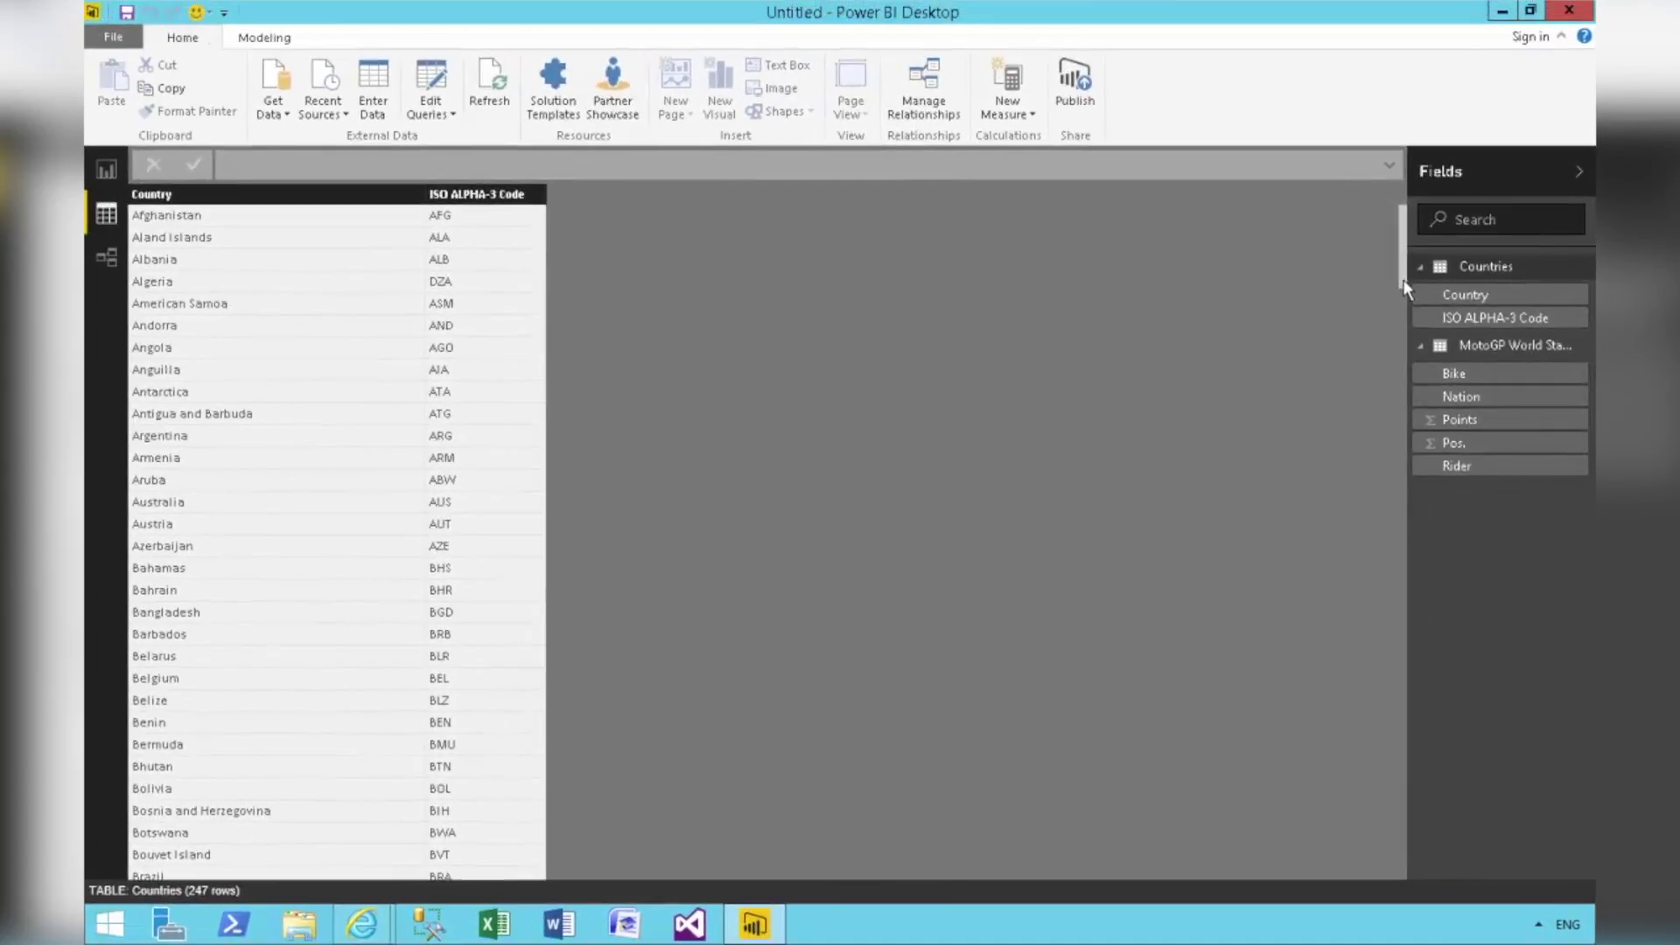
left_click_drag(1387, 167, 1402, 404)
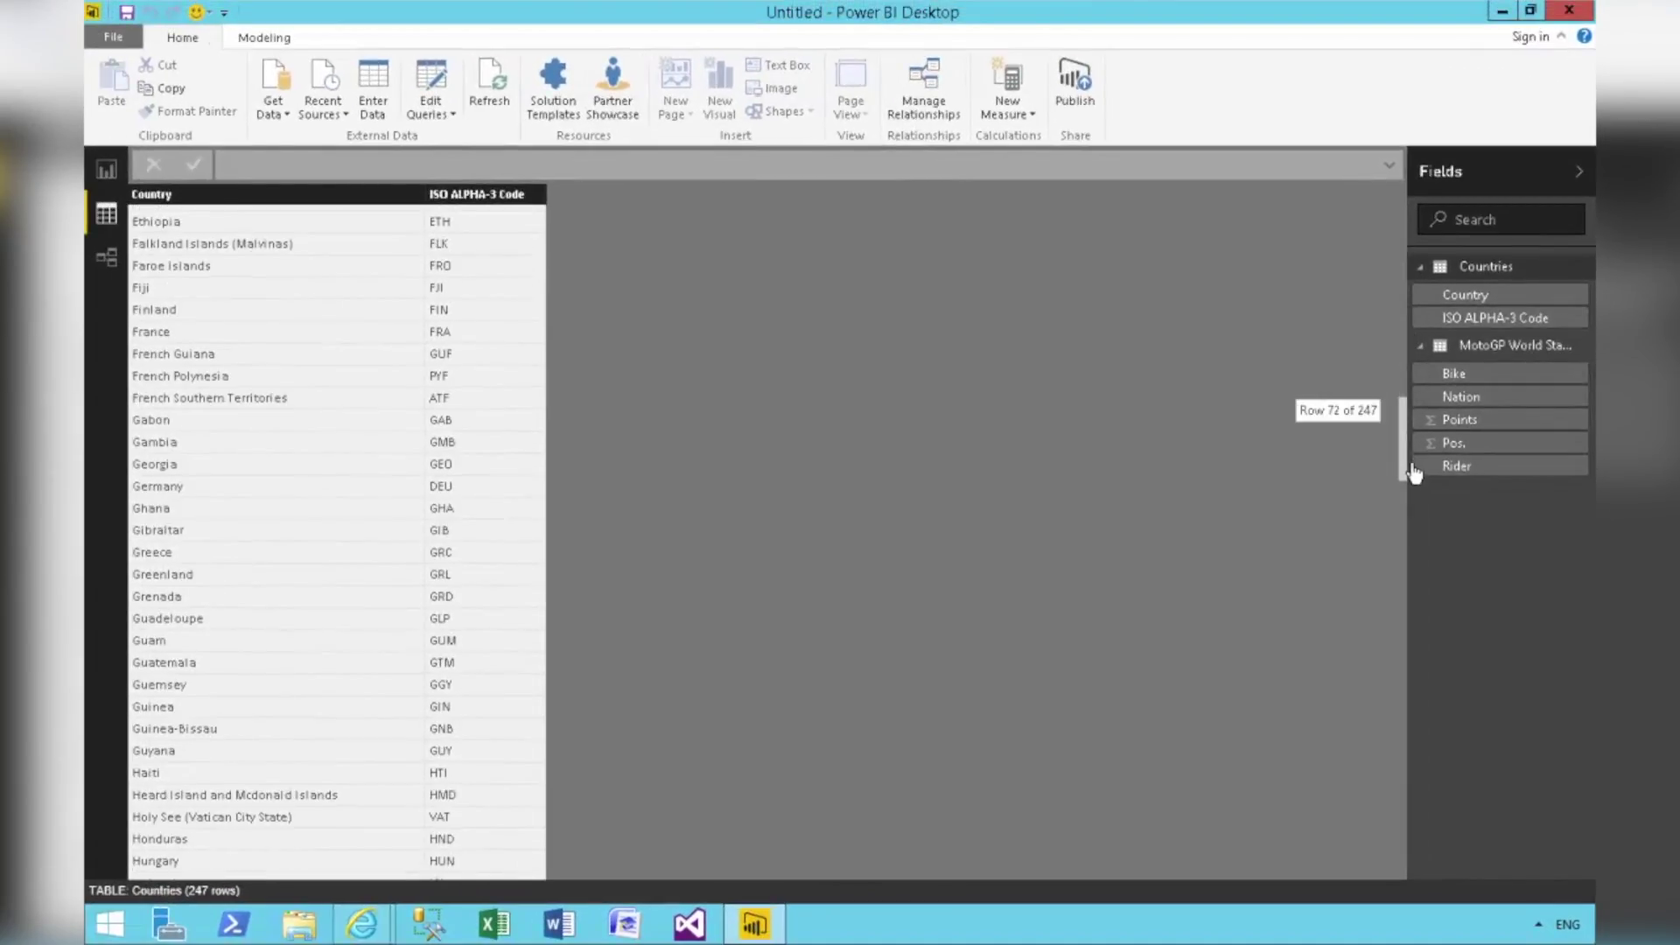
left_click_drag(1412, 471, 1397, 794)
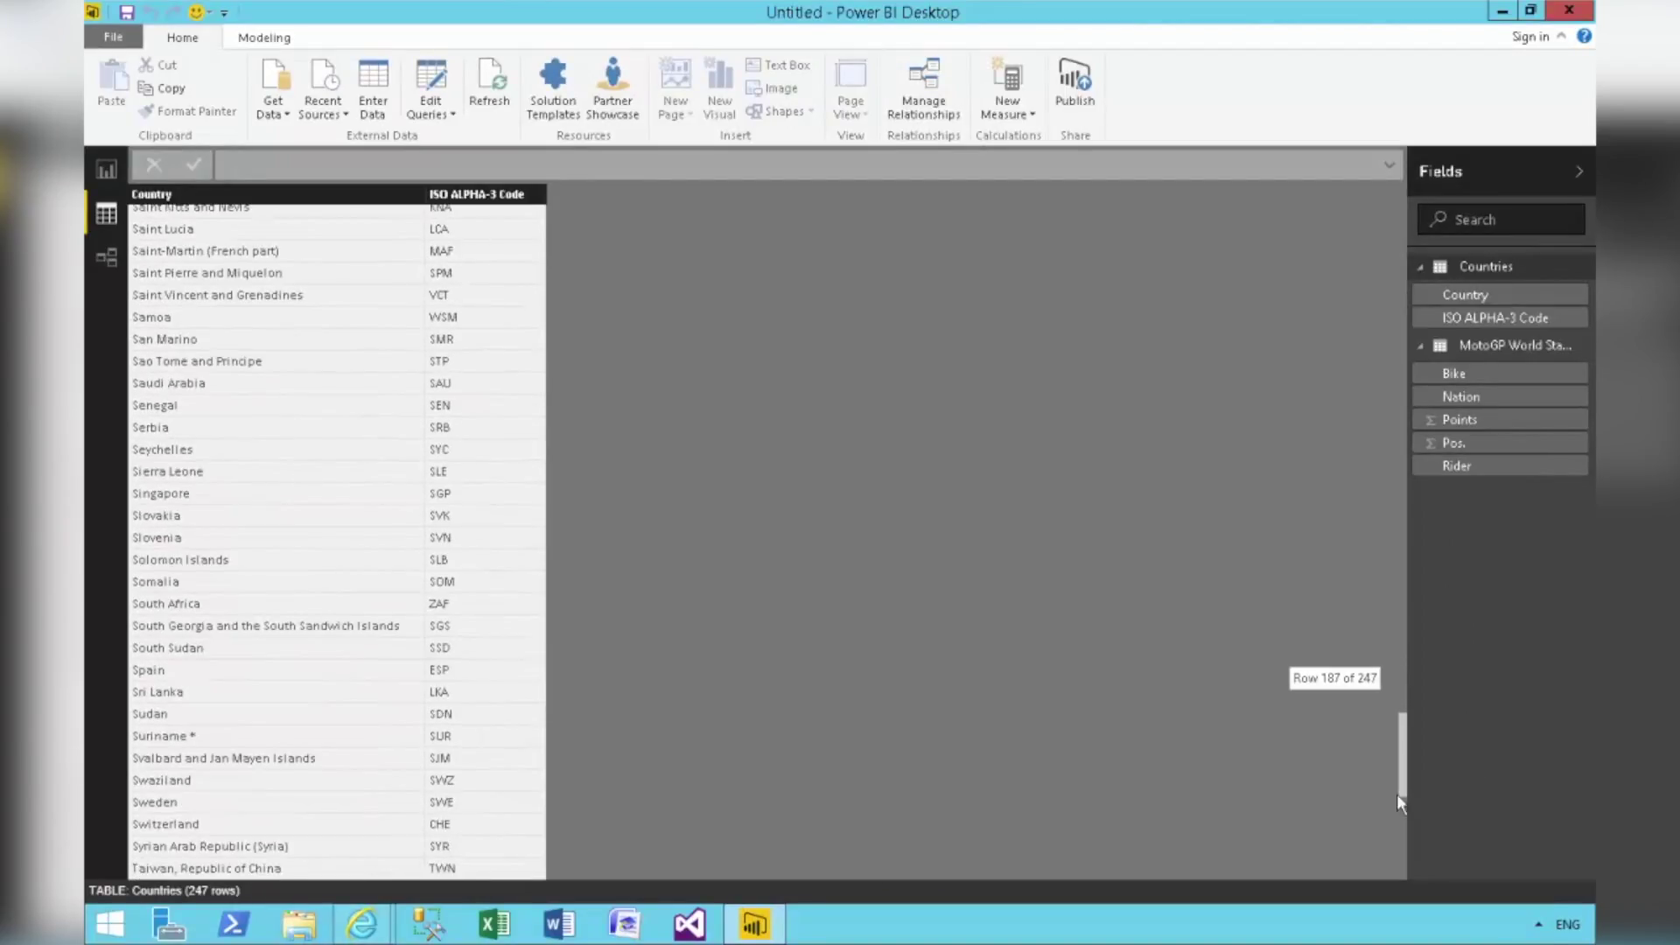
left_click(178, 685)
left_click(442, 687)
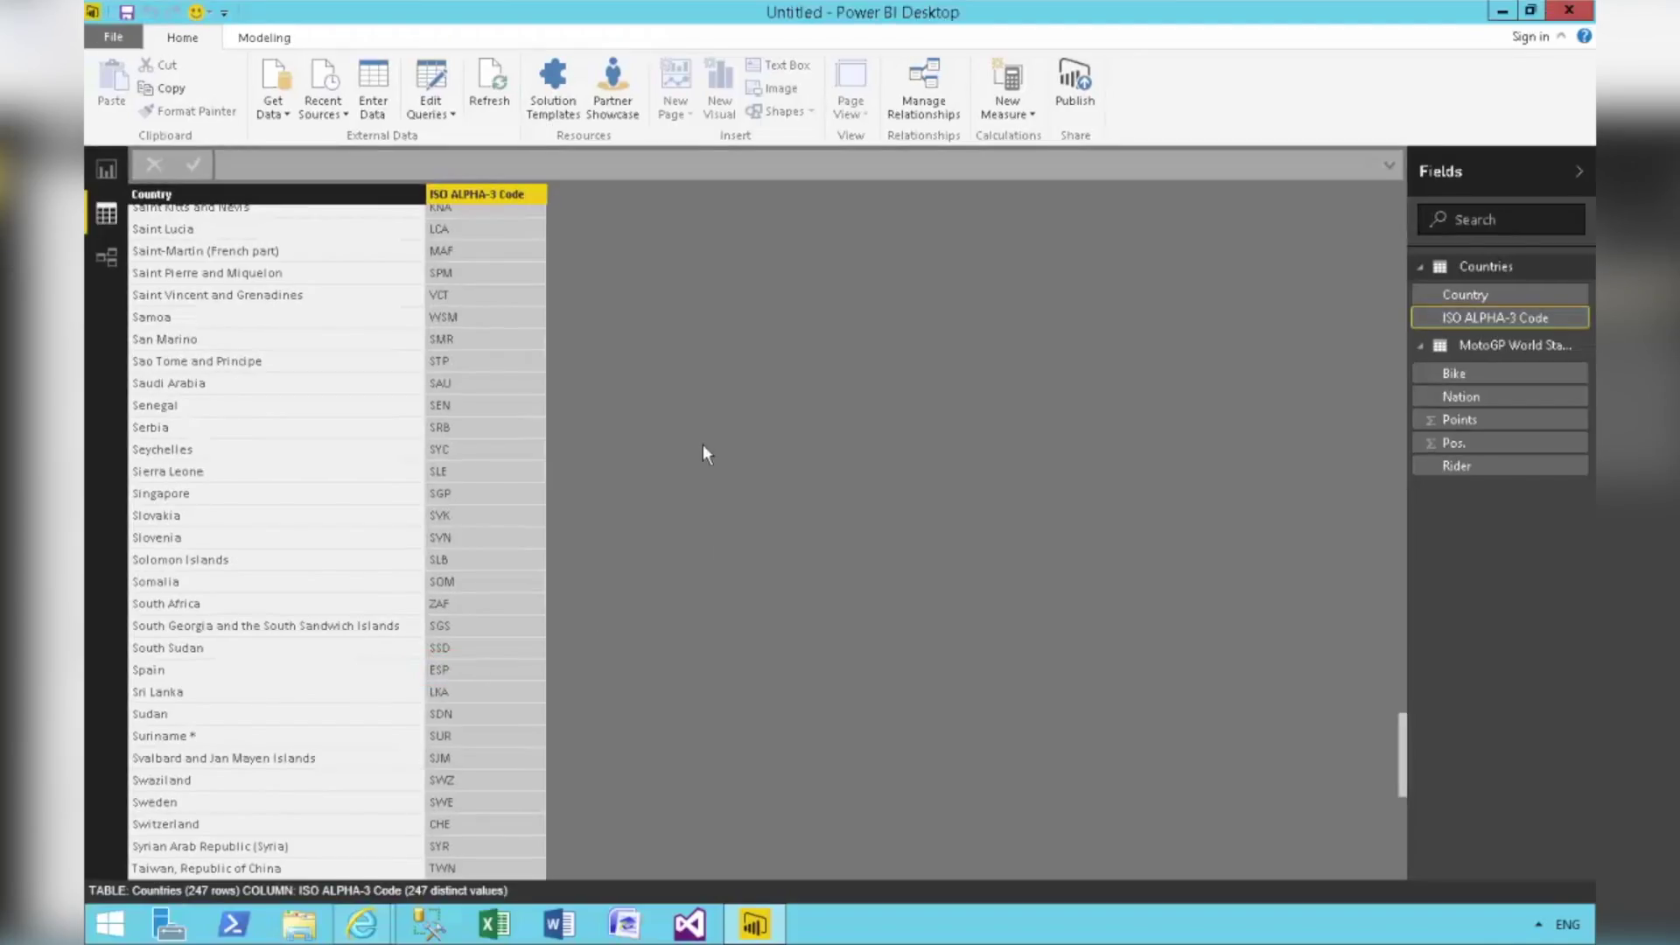
left_click(1438, 346)
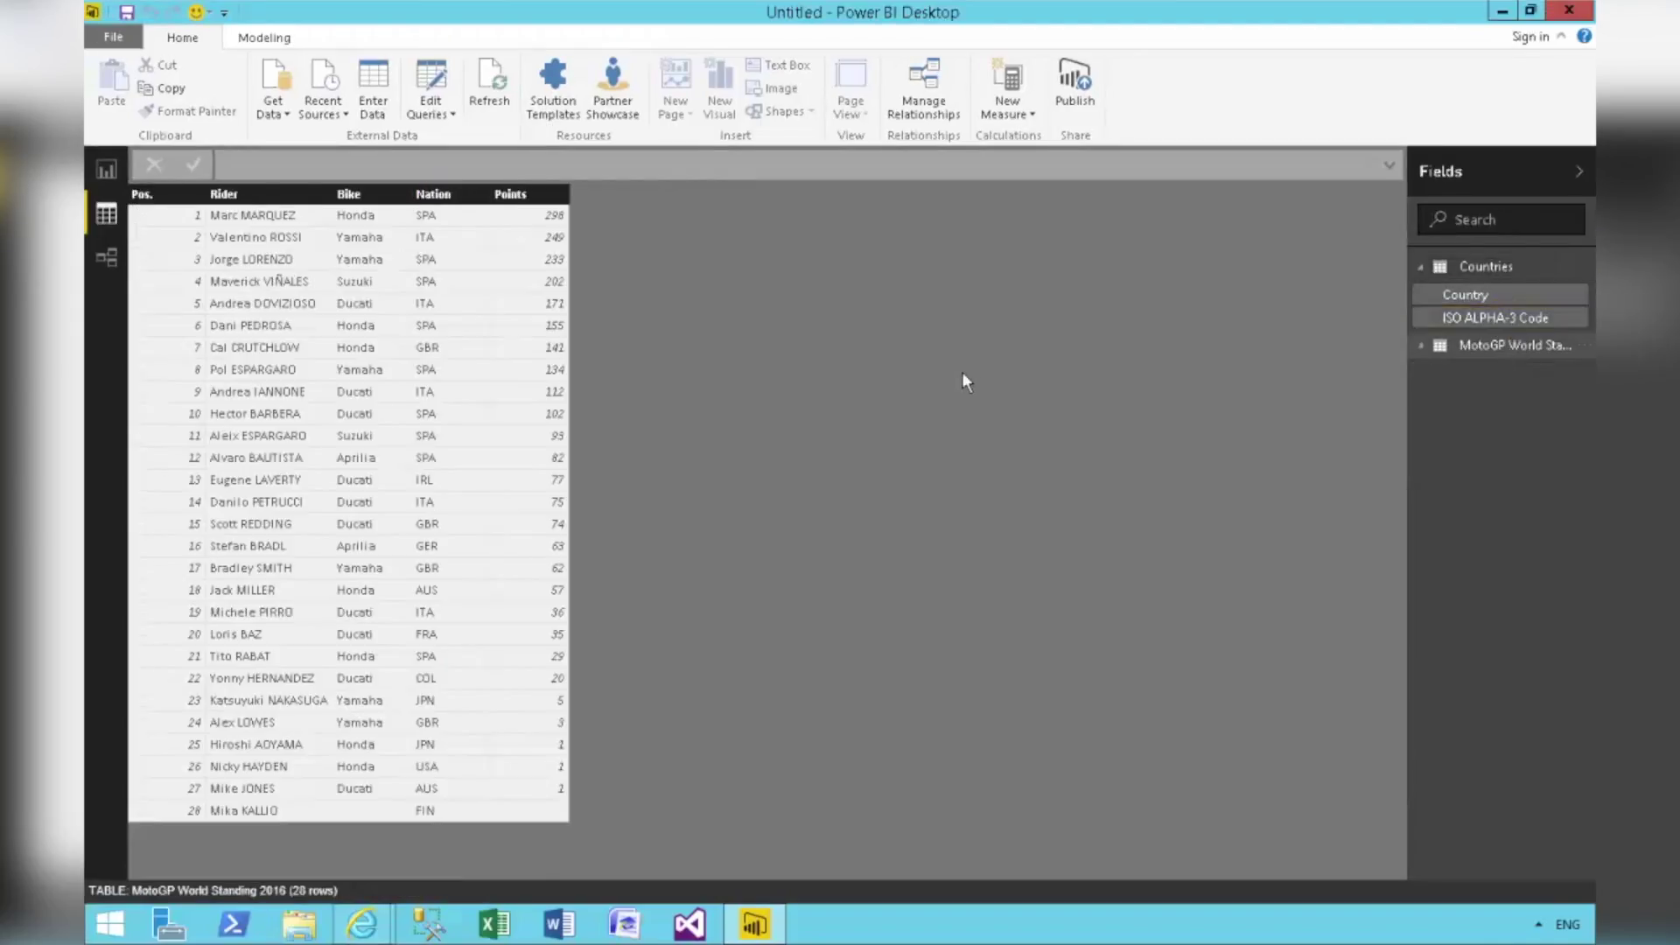
left_click(438, 334)
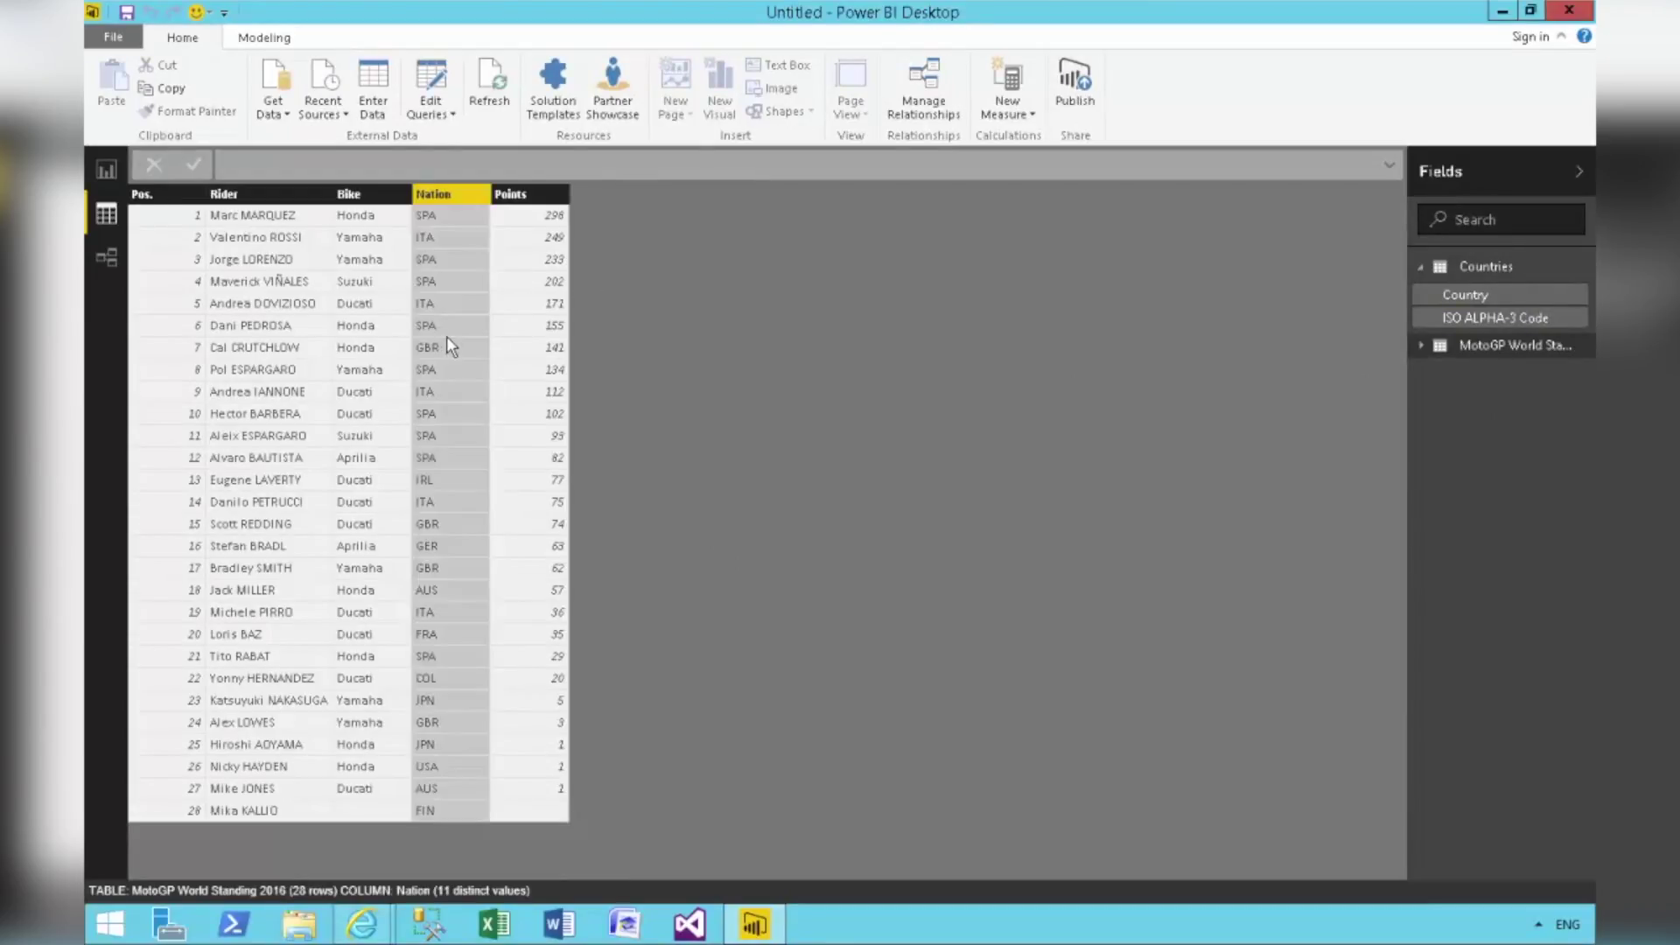
Replace the value SPA with ESP in the Nation column of the MotoGP standings query in the Query Editor
left_click(433, 79)
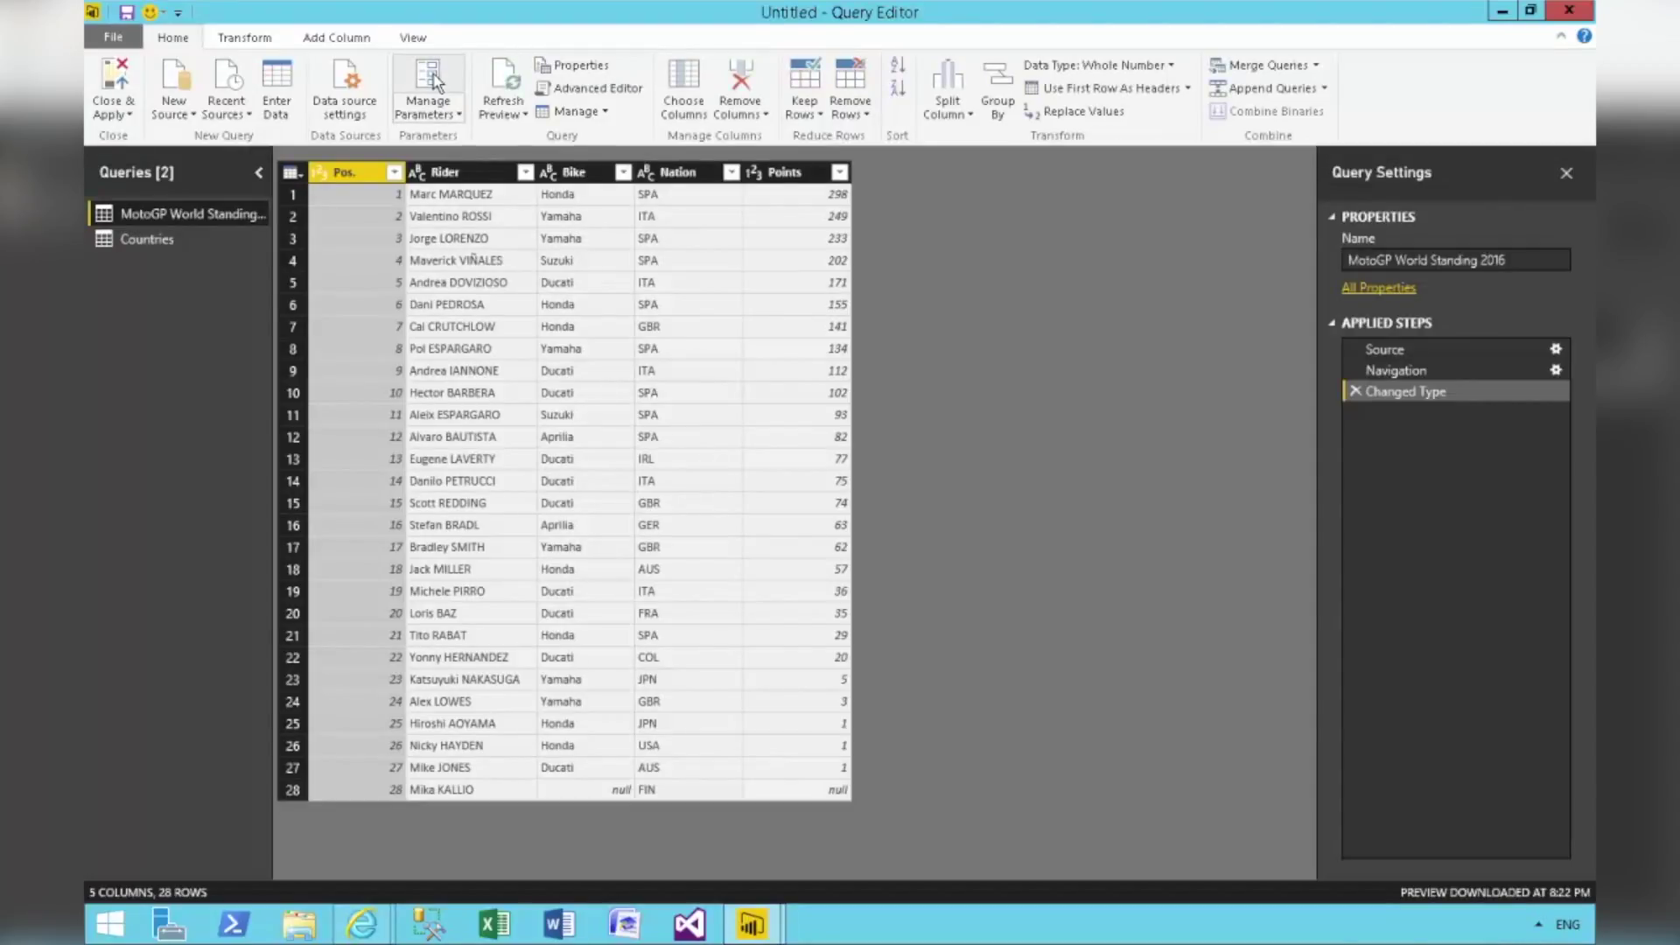
right_click(672, 177)
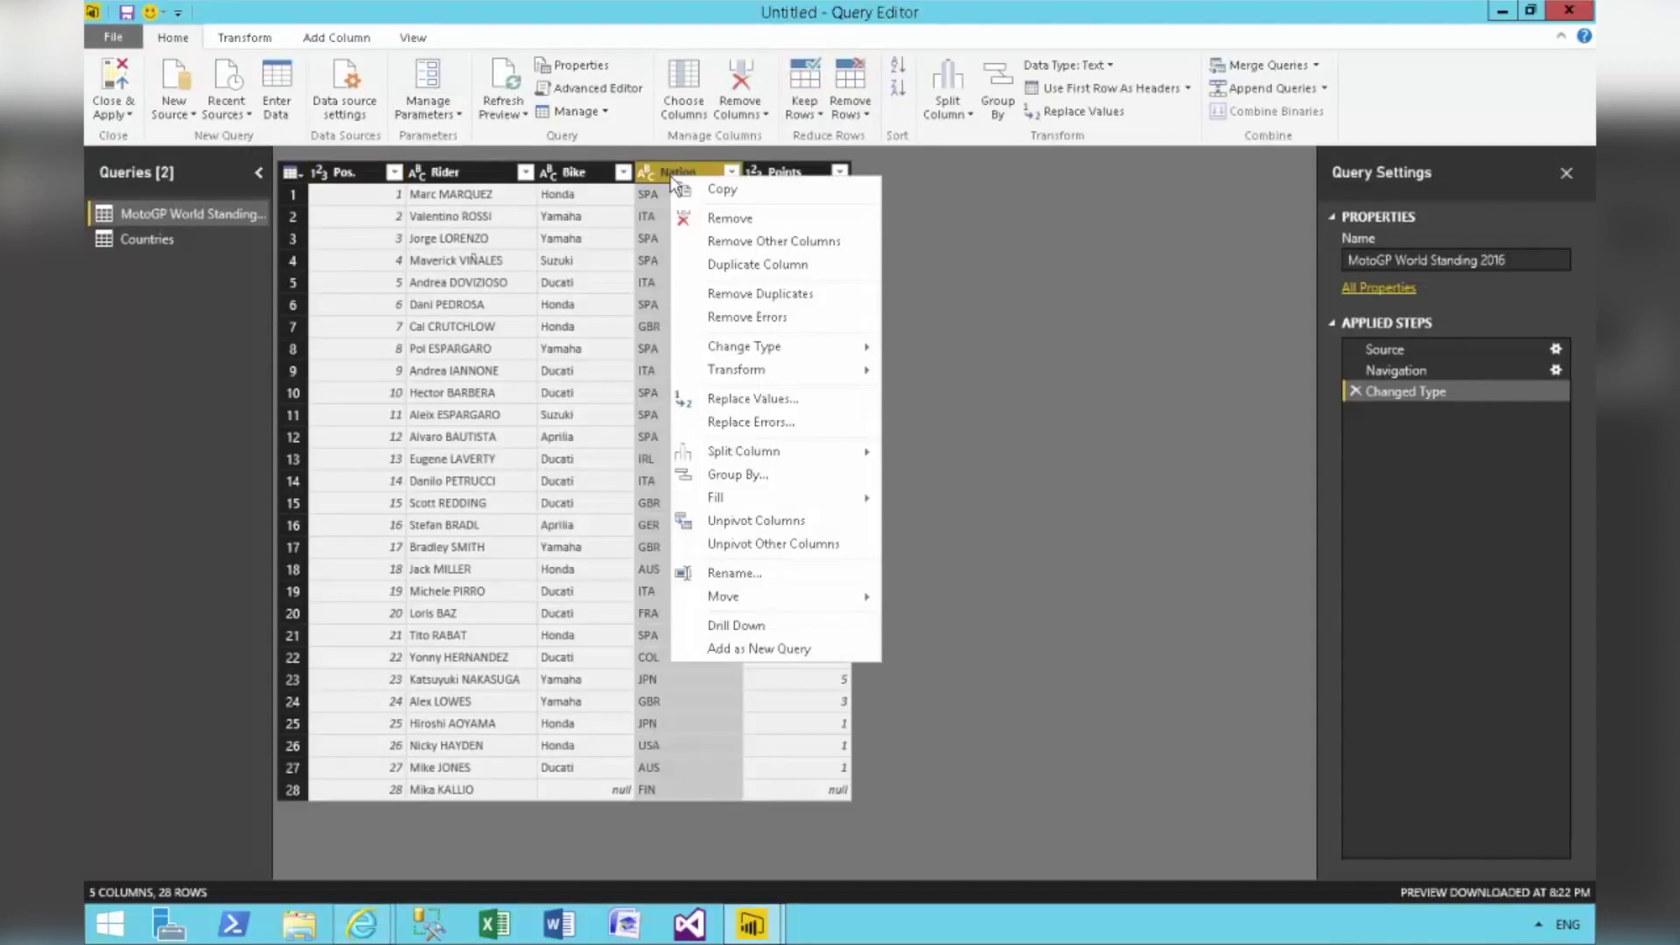
left_click(753, 399)
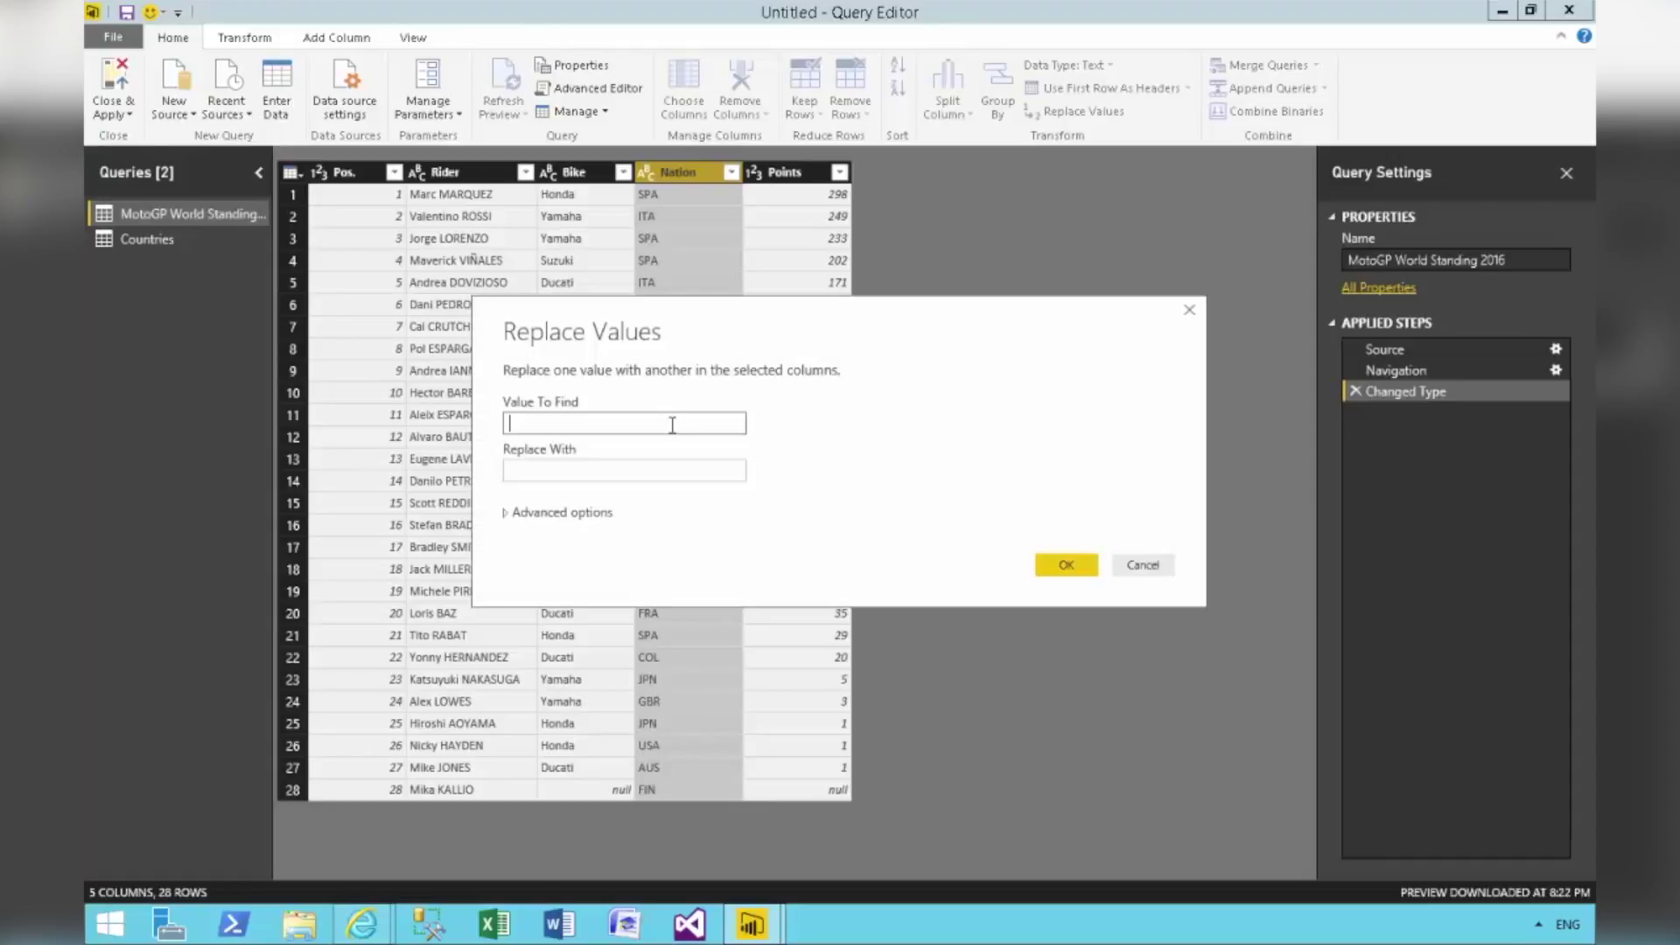
type("SPA")
key("Tab")
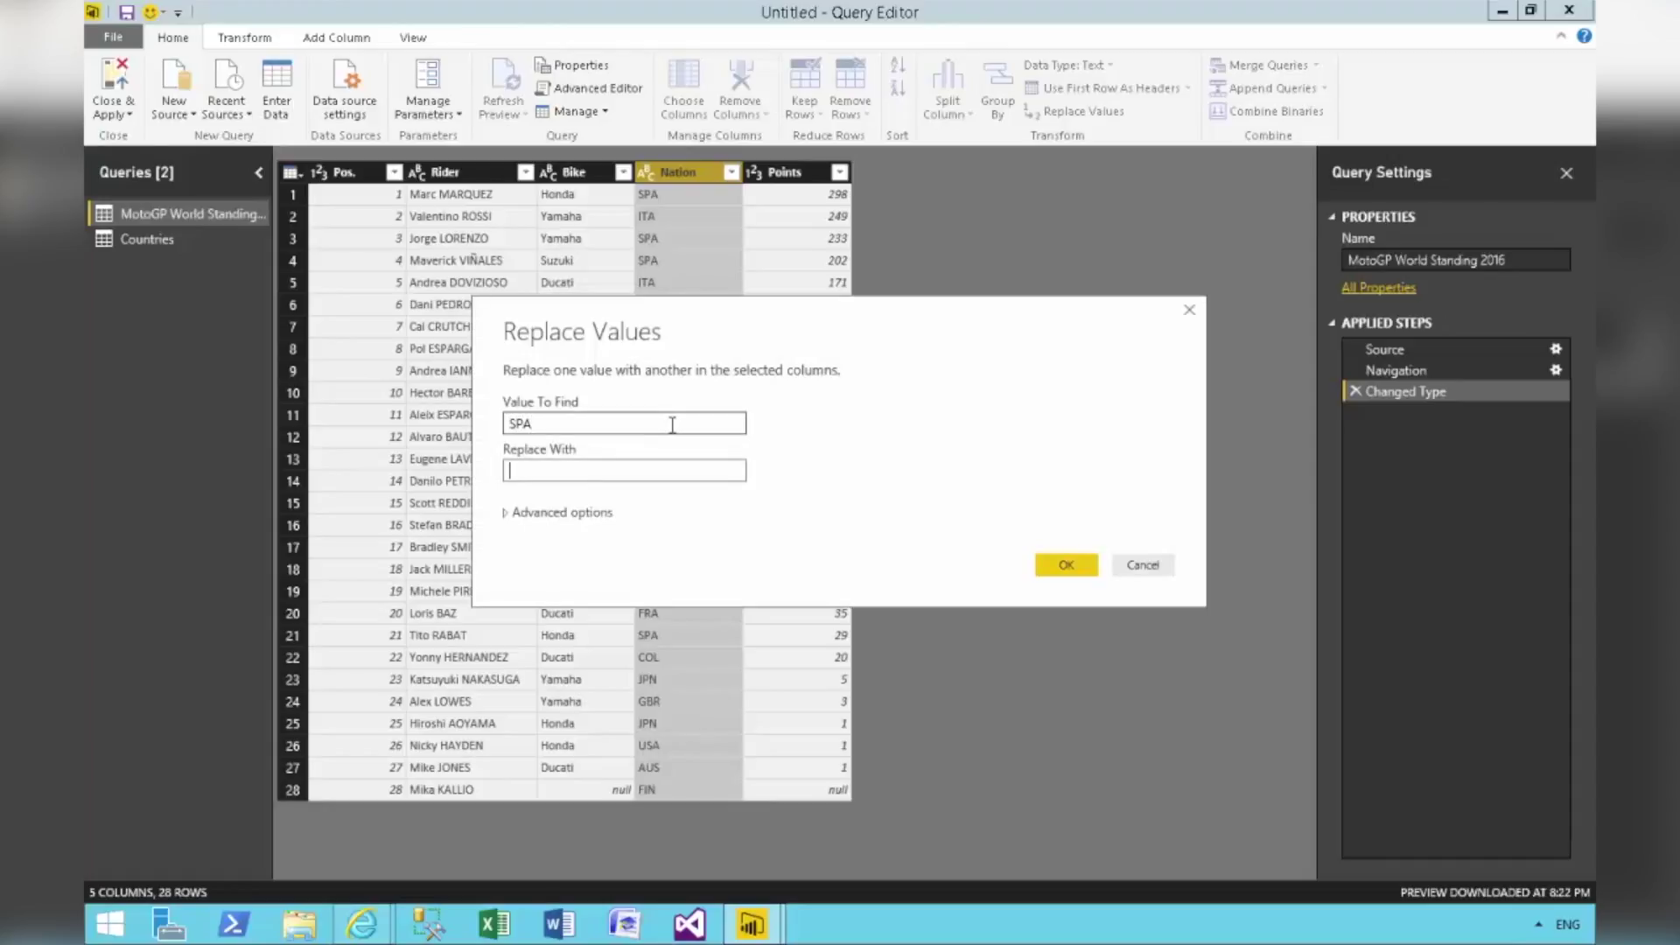
type("ESP")
left_click(1062, 562)
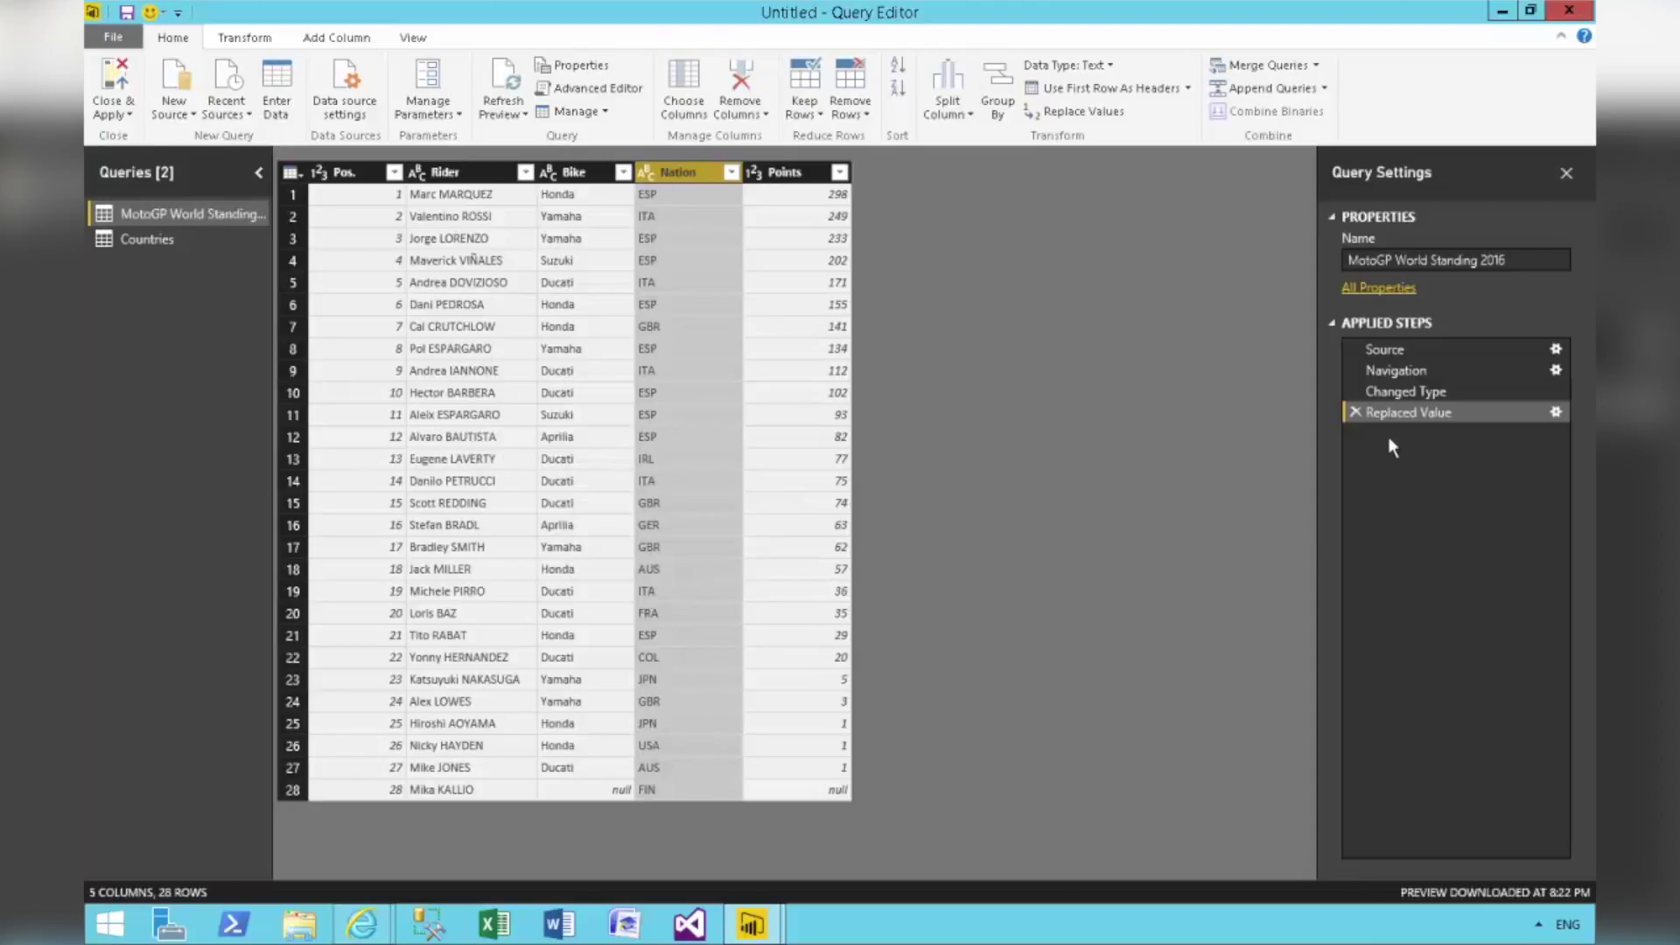
Rename the Replaced Value applied step to Replace SPA - ESP
right_click(1432, 412)
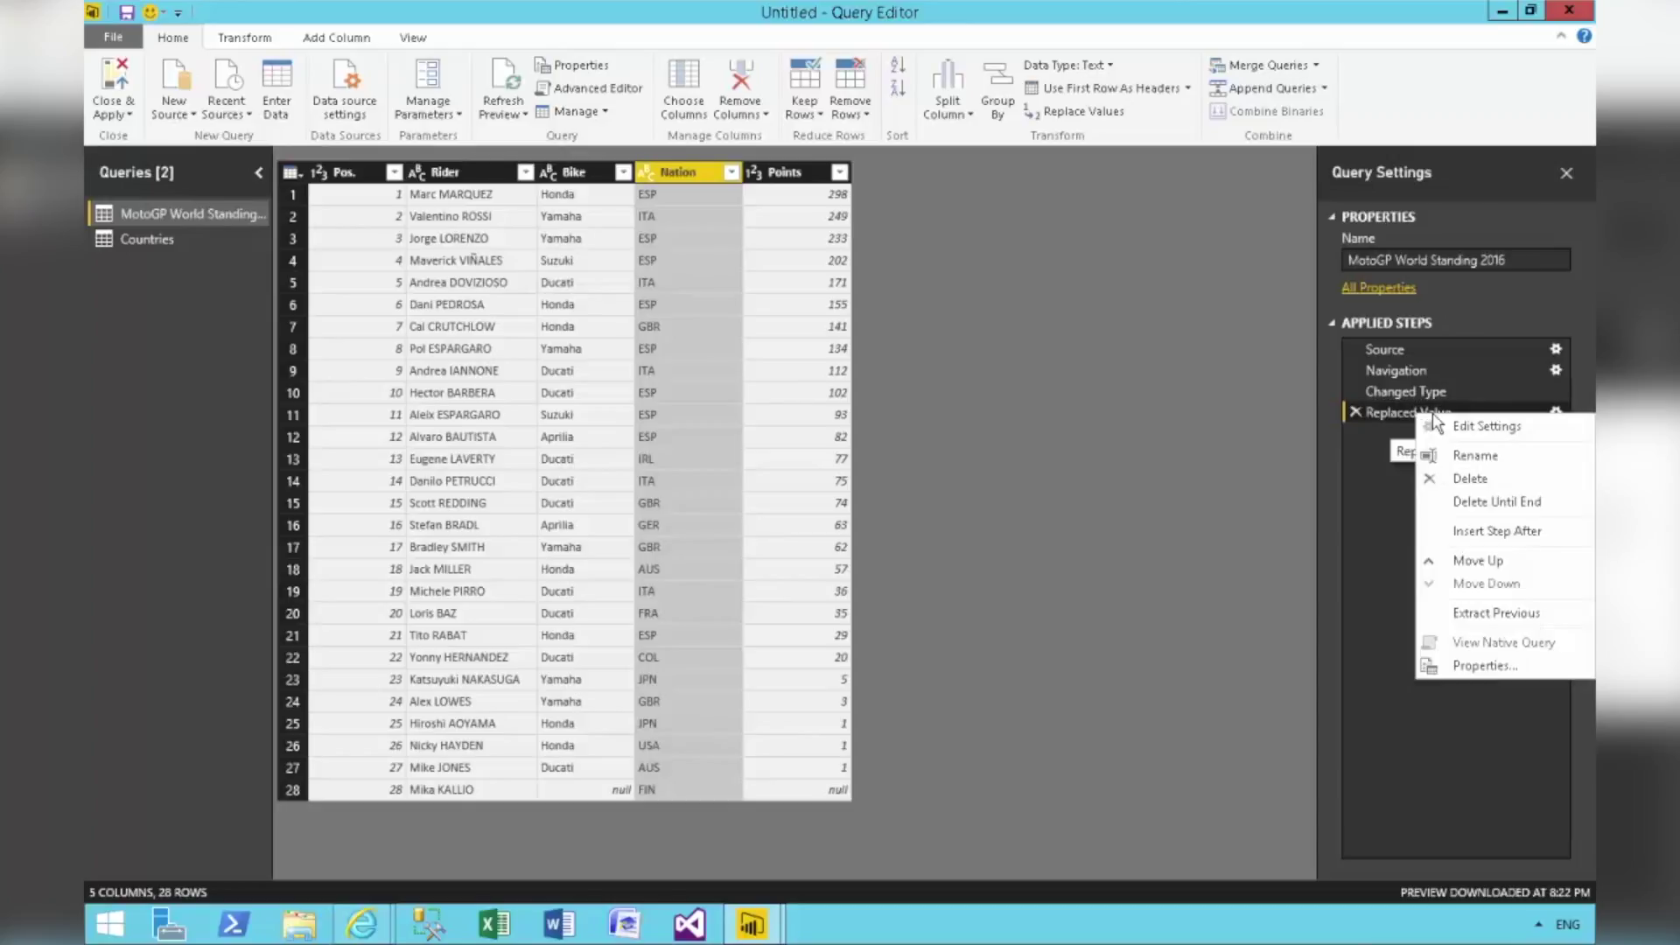
left_click(1466, 459)
type("Repalce ")
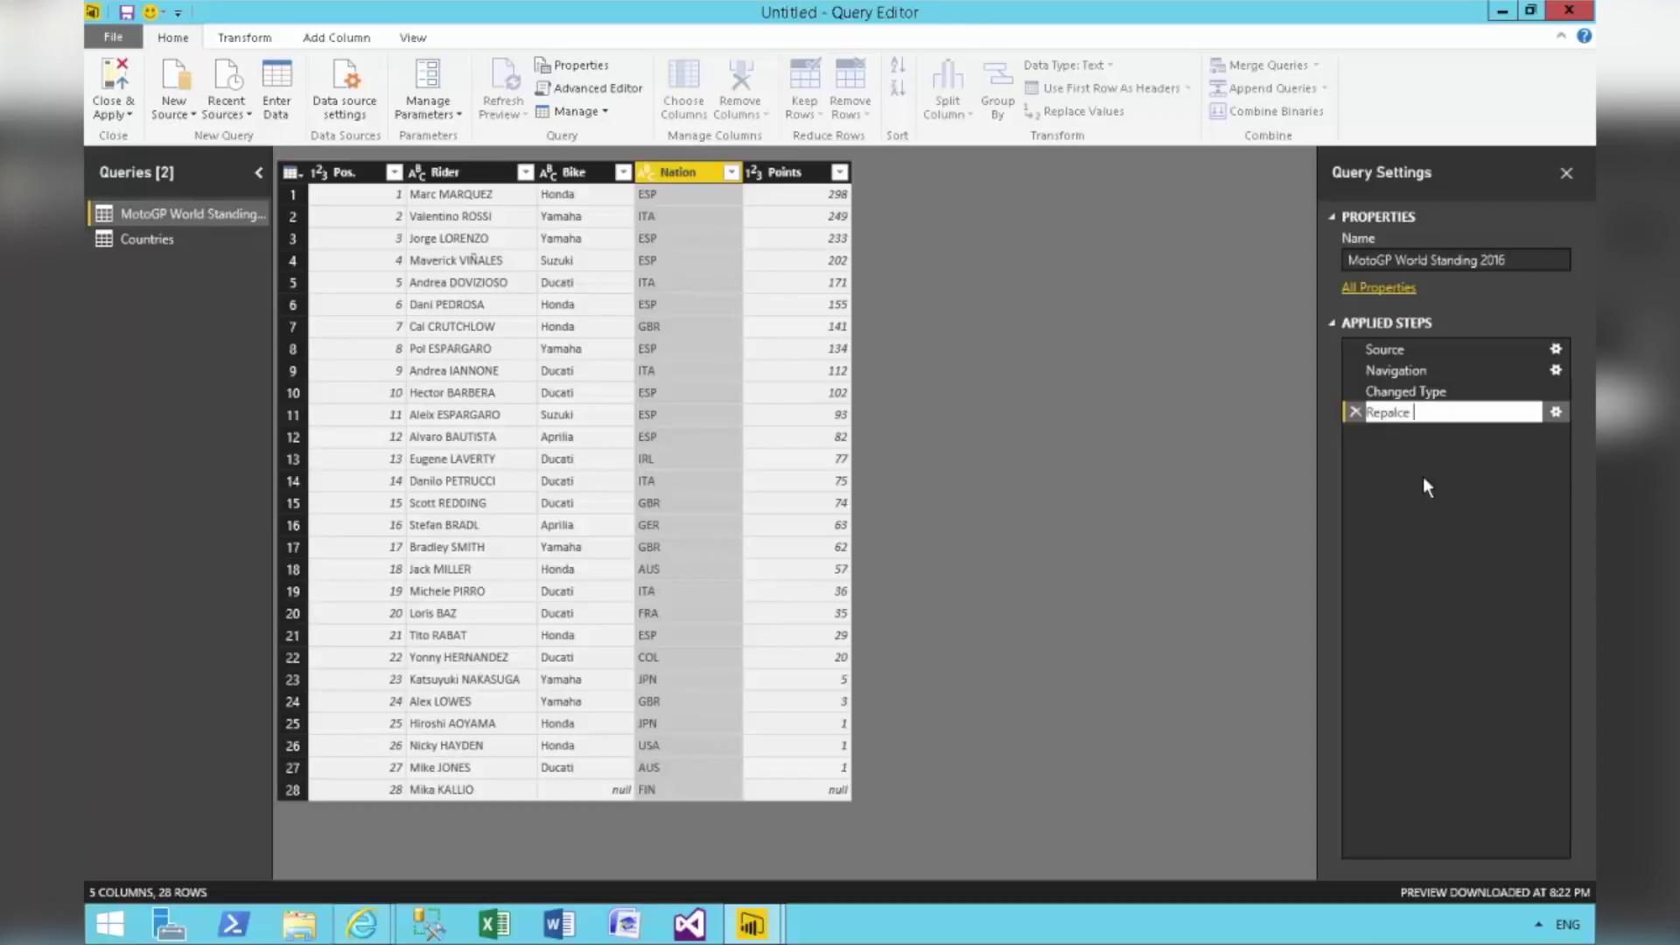
type("SPA - ESP")
key("Left")
key("Left")
key("Left")
key("Left")
key("Left")
key("Left")
key("Left")
key("Left")
key("Left")
key("Left")
key("Left")
key("BackSpace")
type("e")
key("Return")
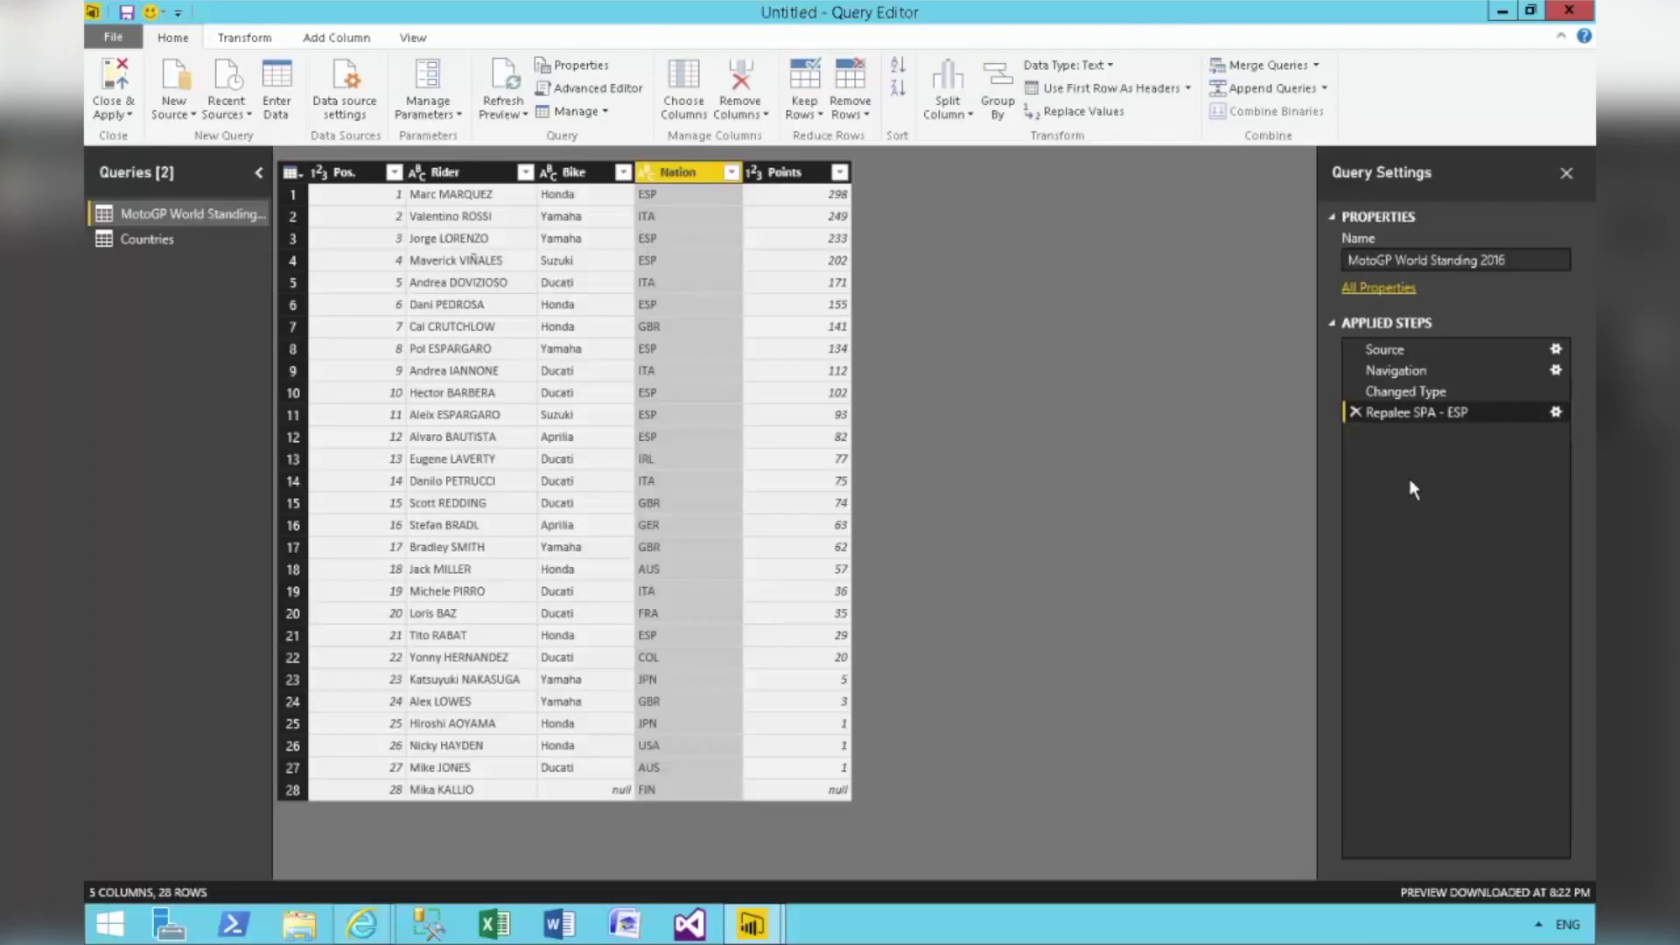
double_click(1397, 412)
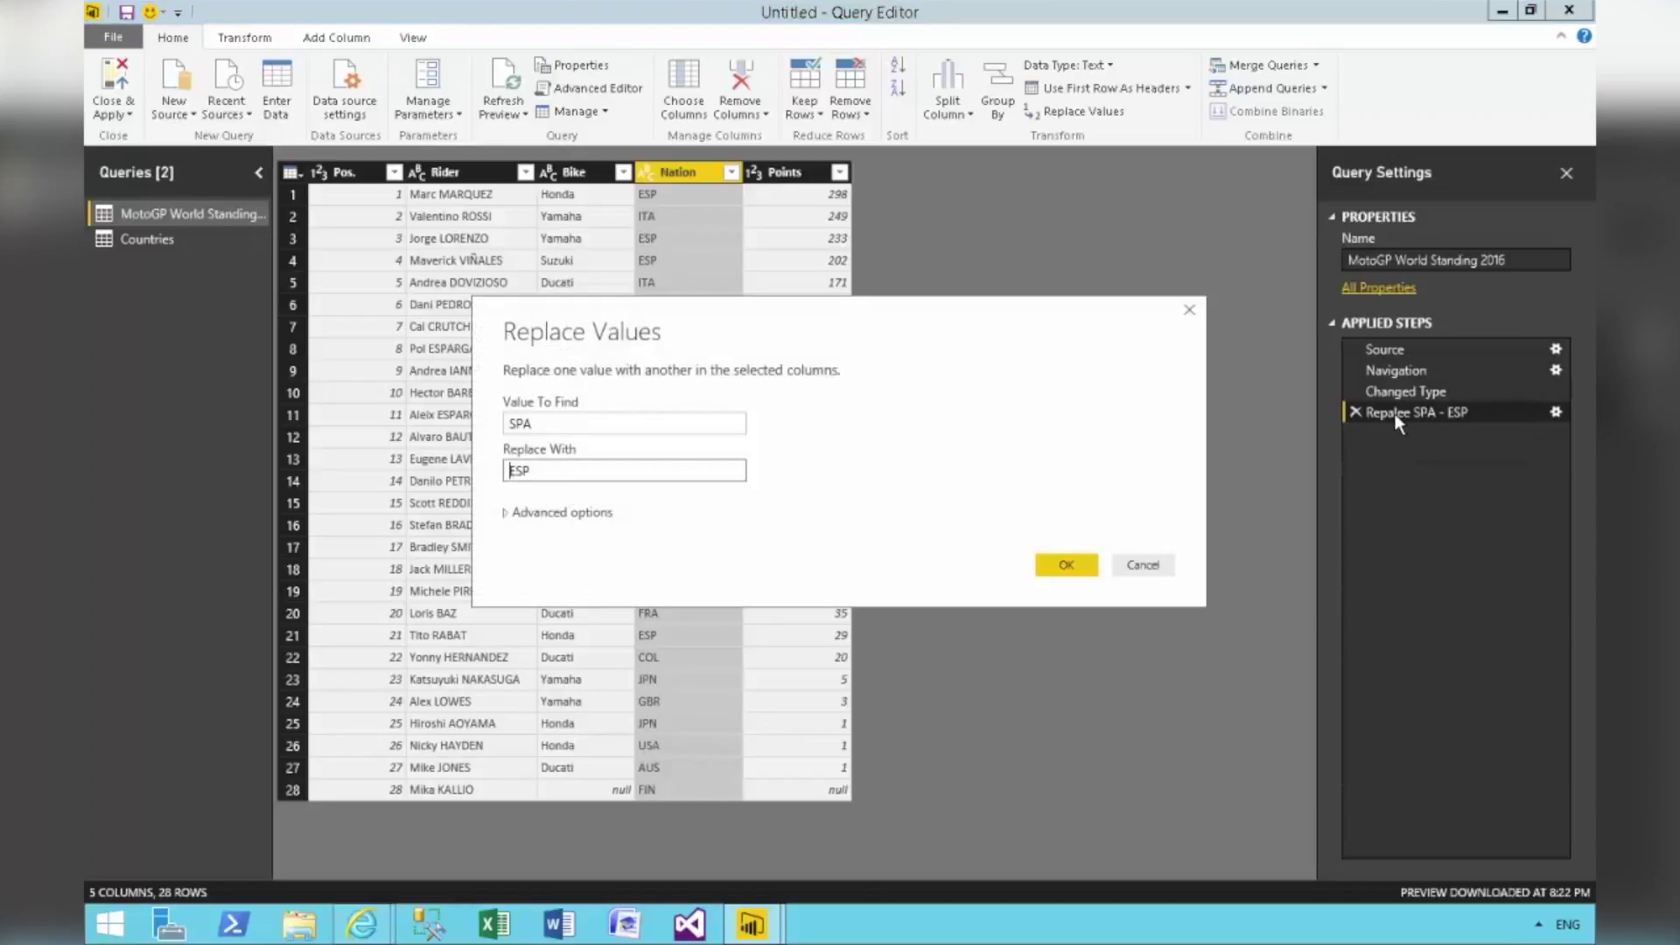
left_click(1140, 566)
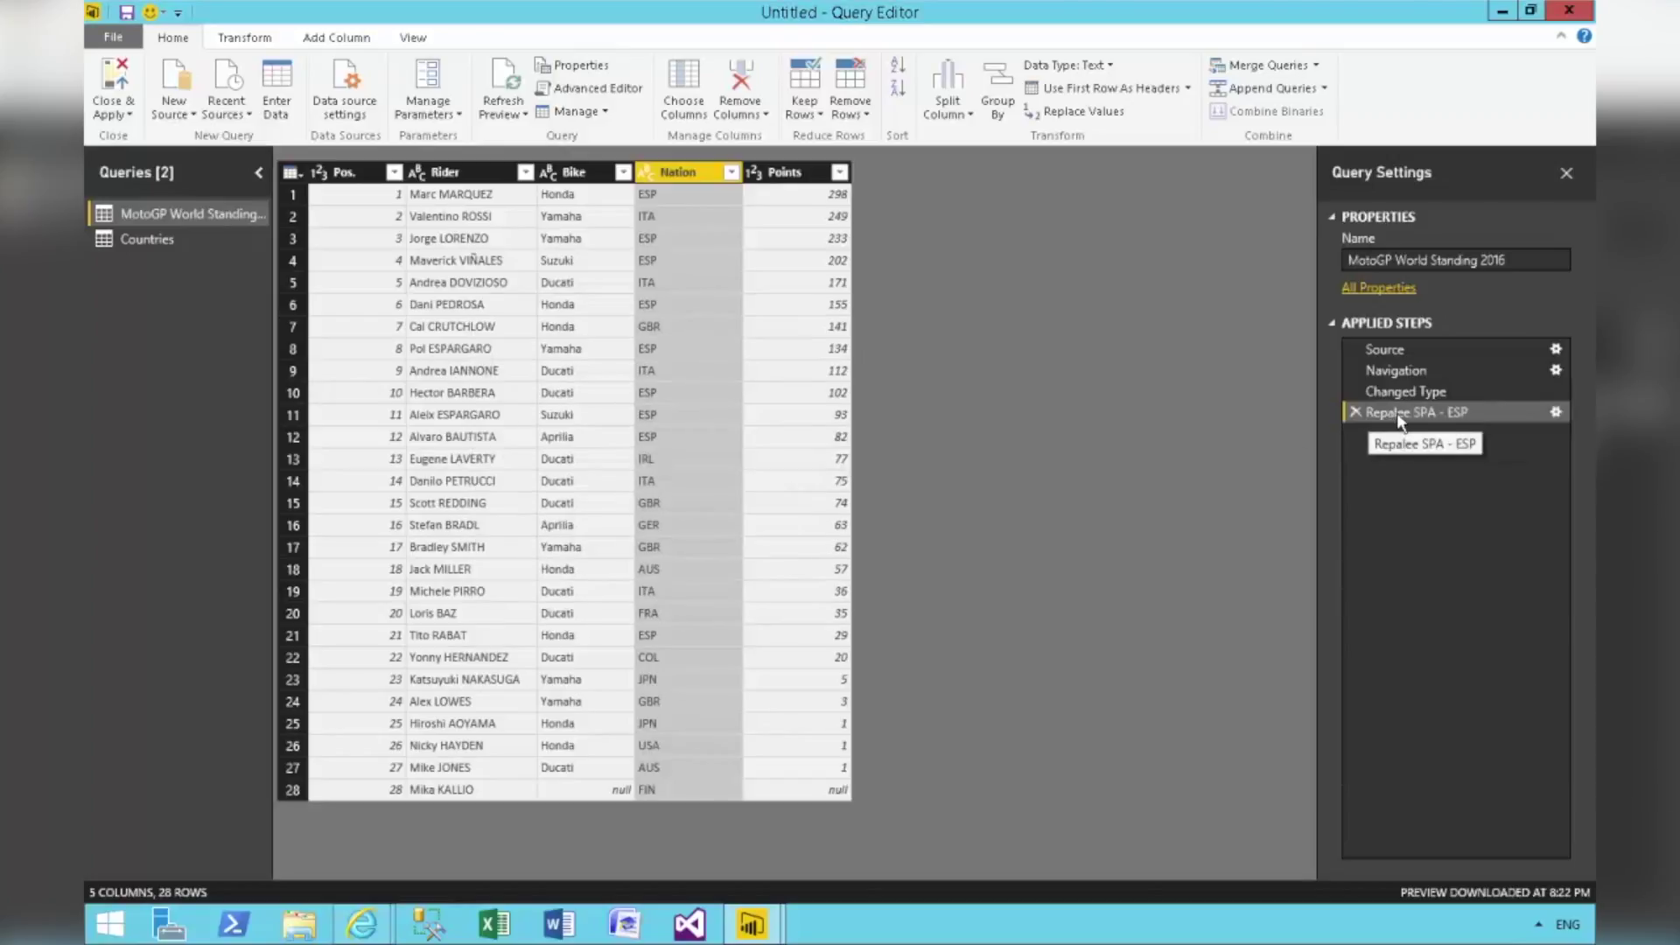
right_click(1398, 413)
left_click(1430, 454)
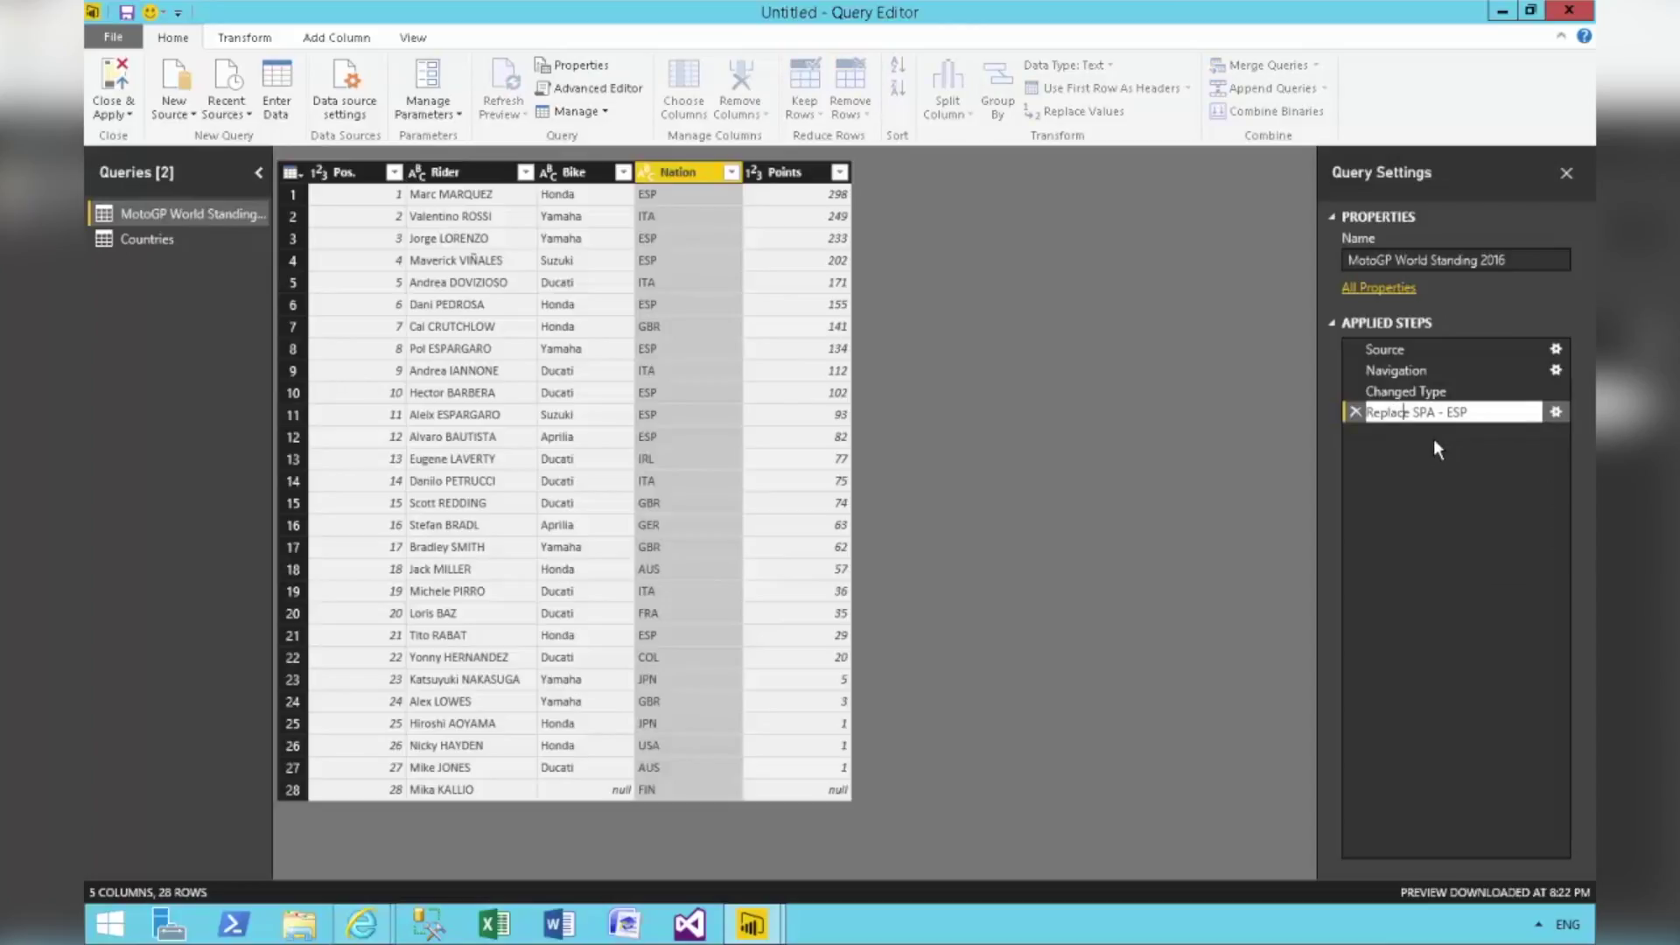
key("Return")
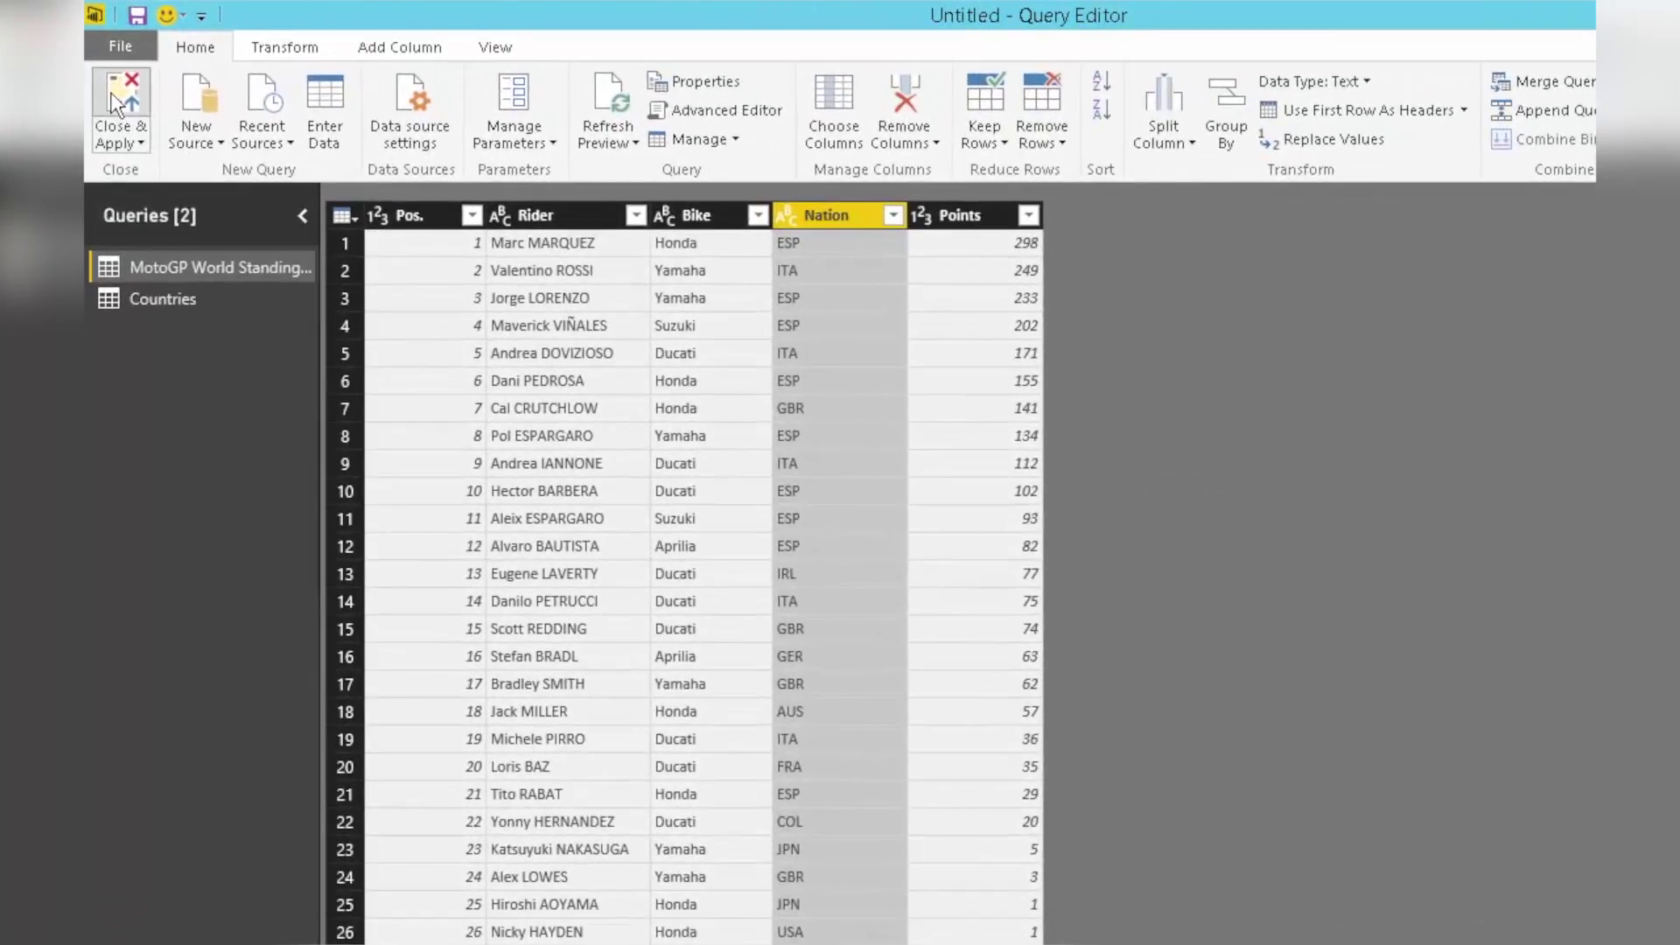
Close the Query Editor while applying the changes, and return to the Points by Country chart in the report
left_click(106, 75)
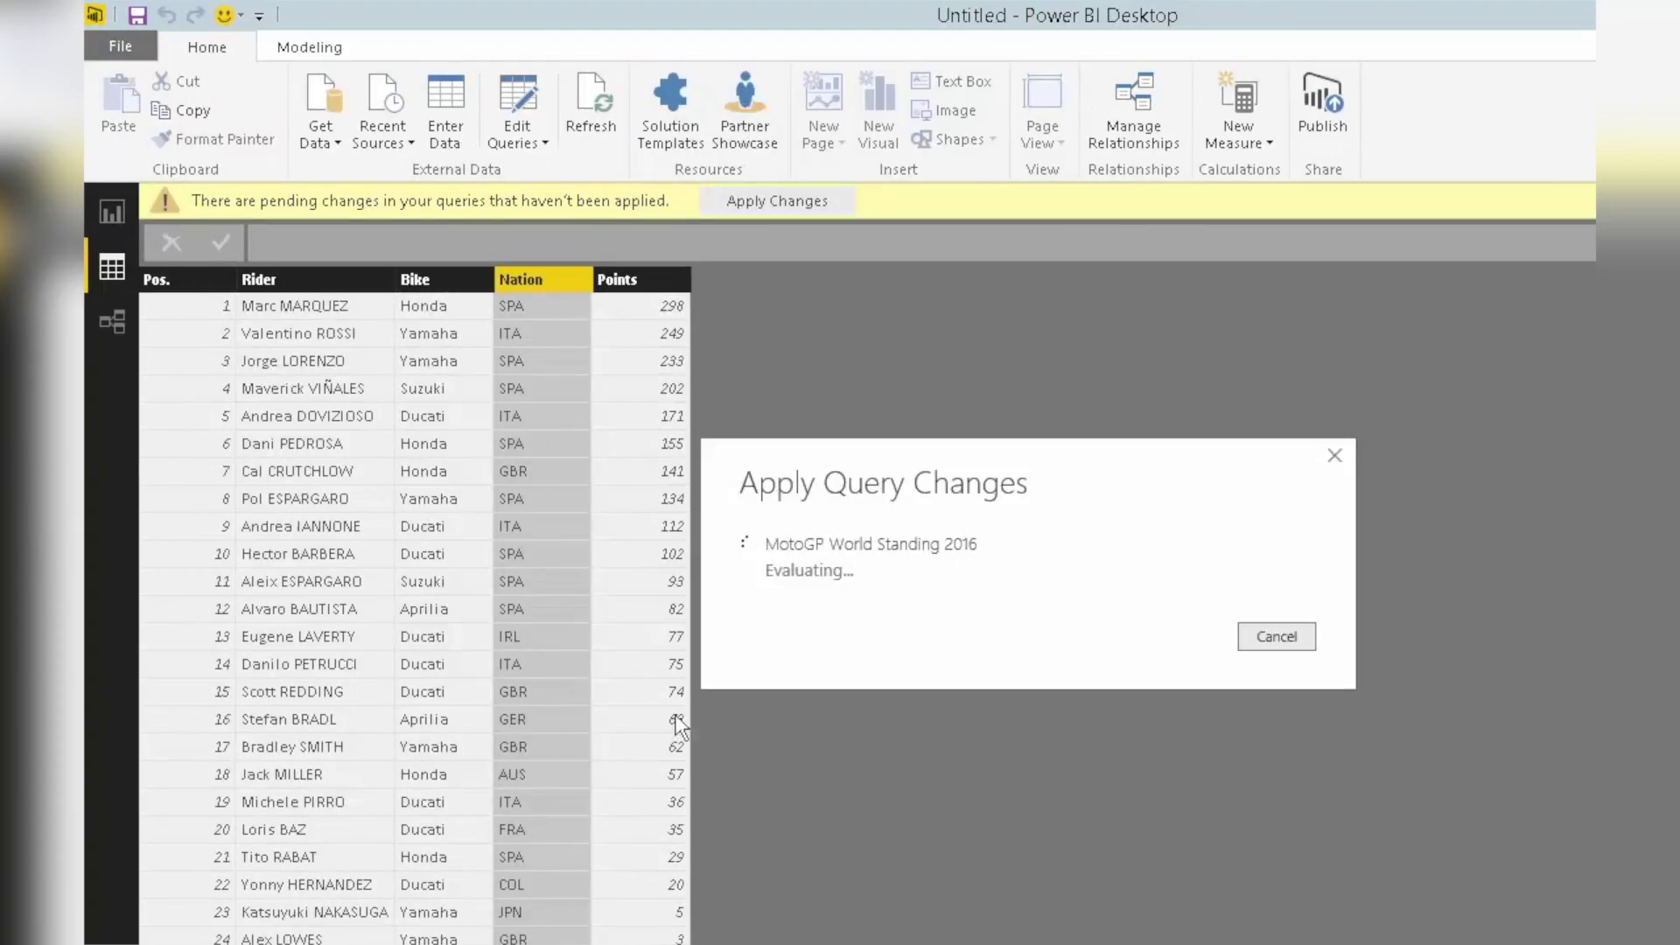
left_click(105, 212)
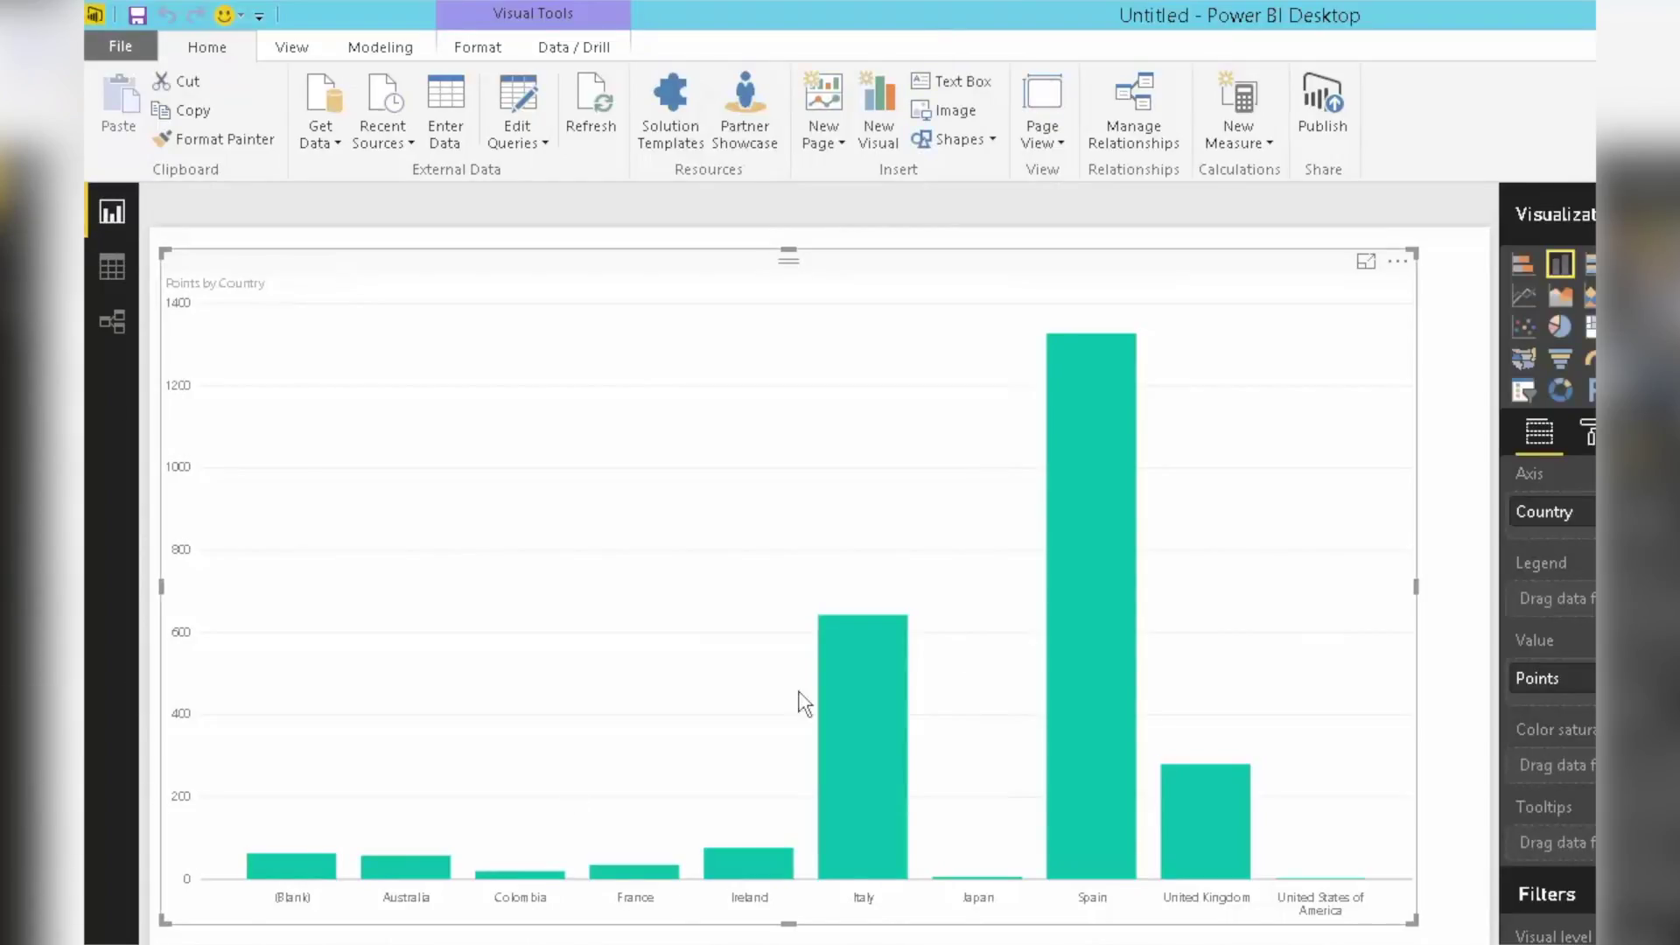
mouse_move(305, 875)
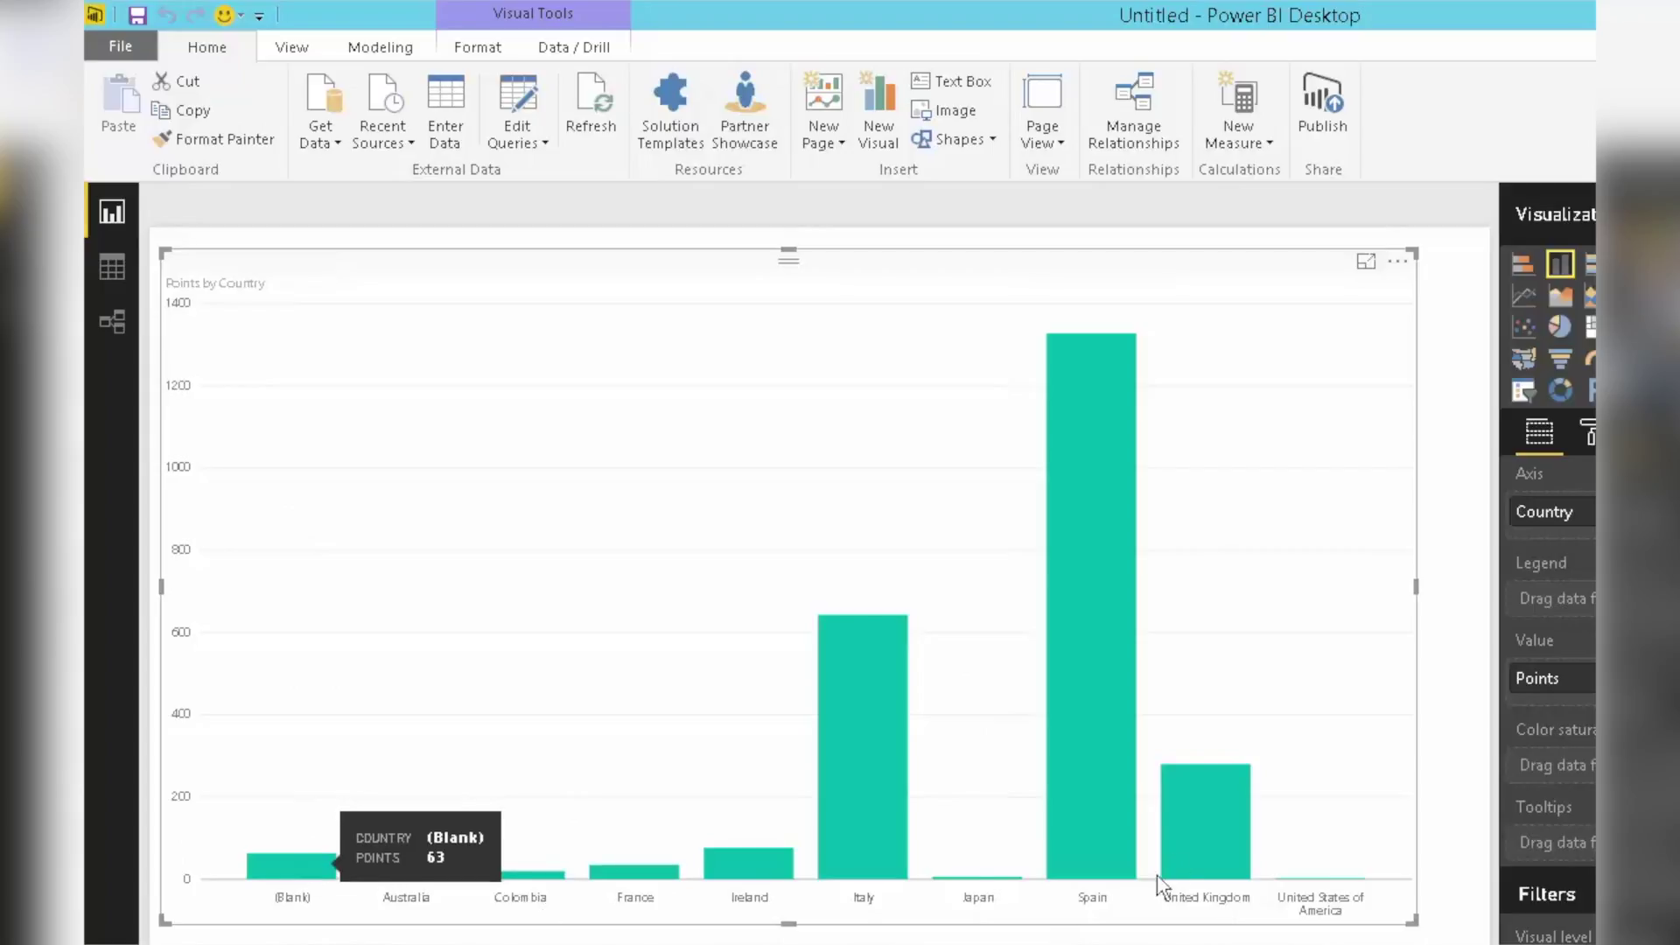
mouse_move(1107, 476)
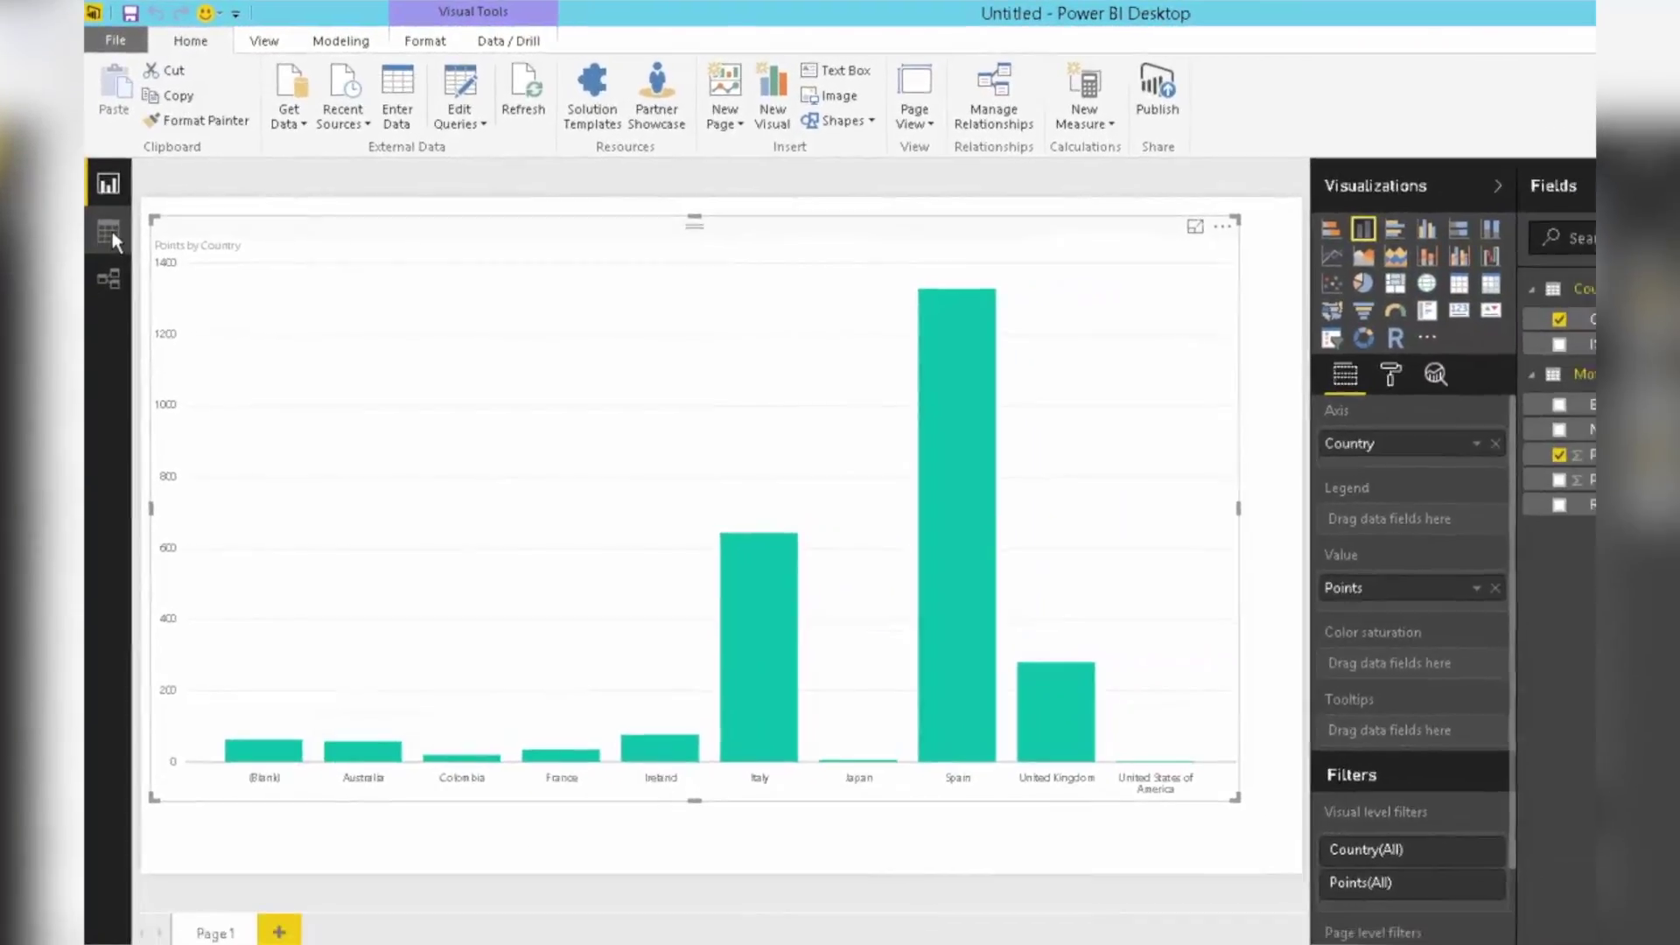
Inspect the Countries table and the Nation codes in the MotoGP standings data, particularly the German rider's code
left_click(112, 267)
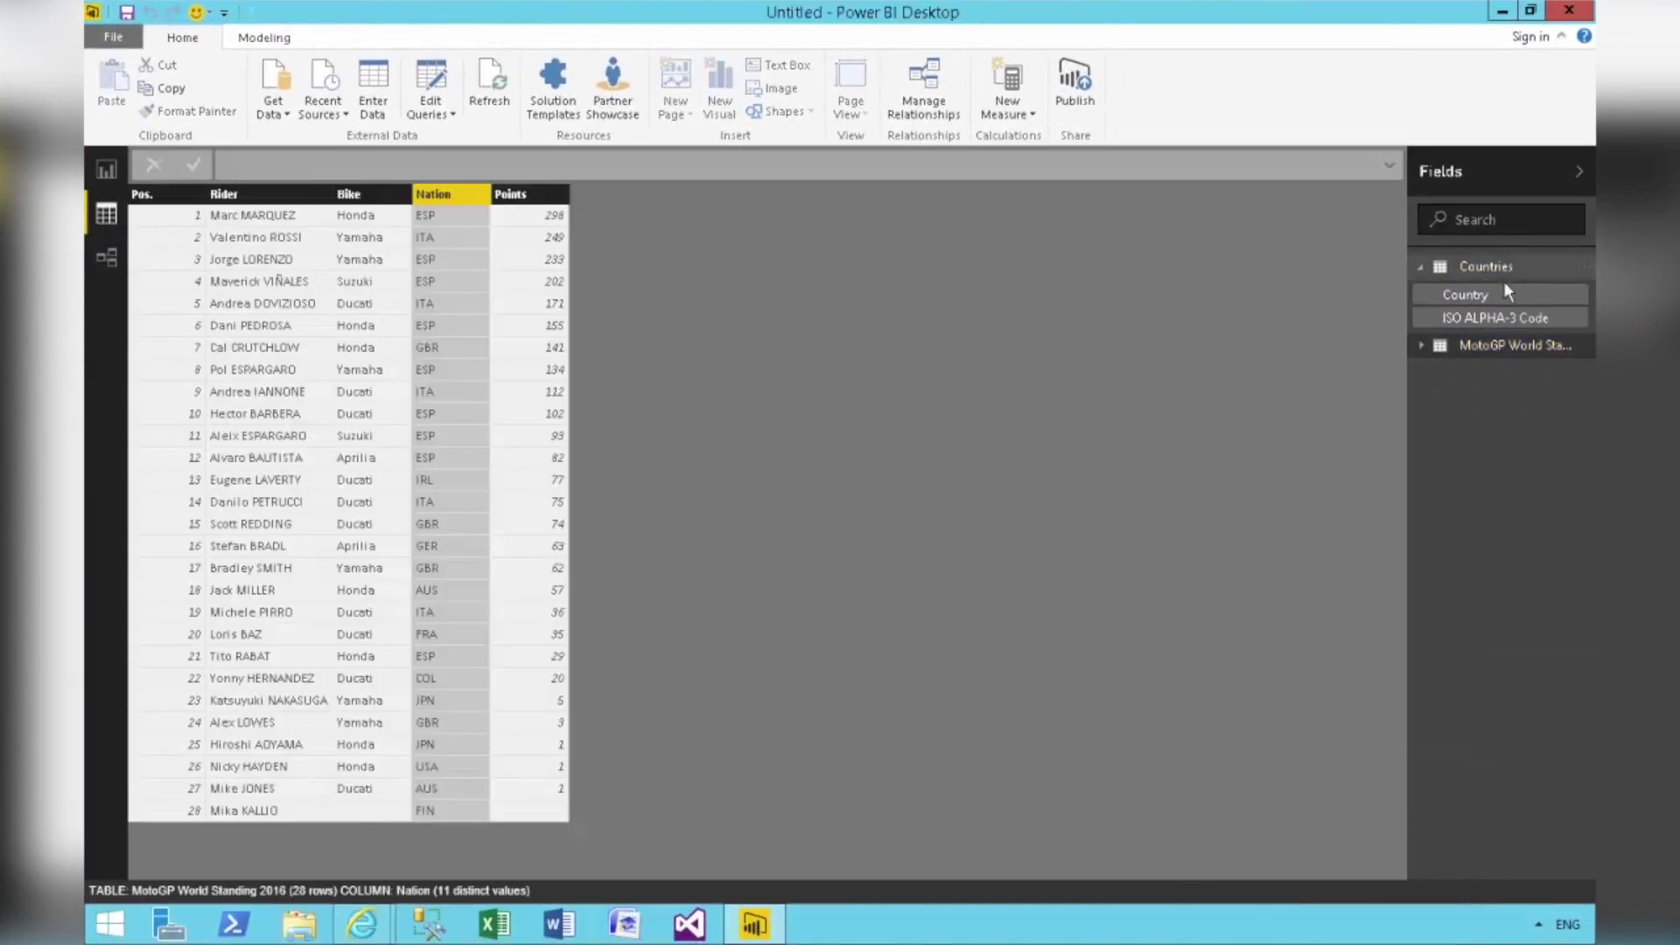
left_click(1466, 296)
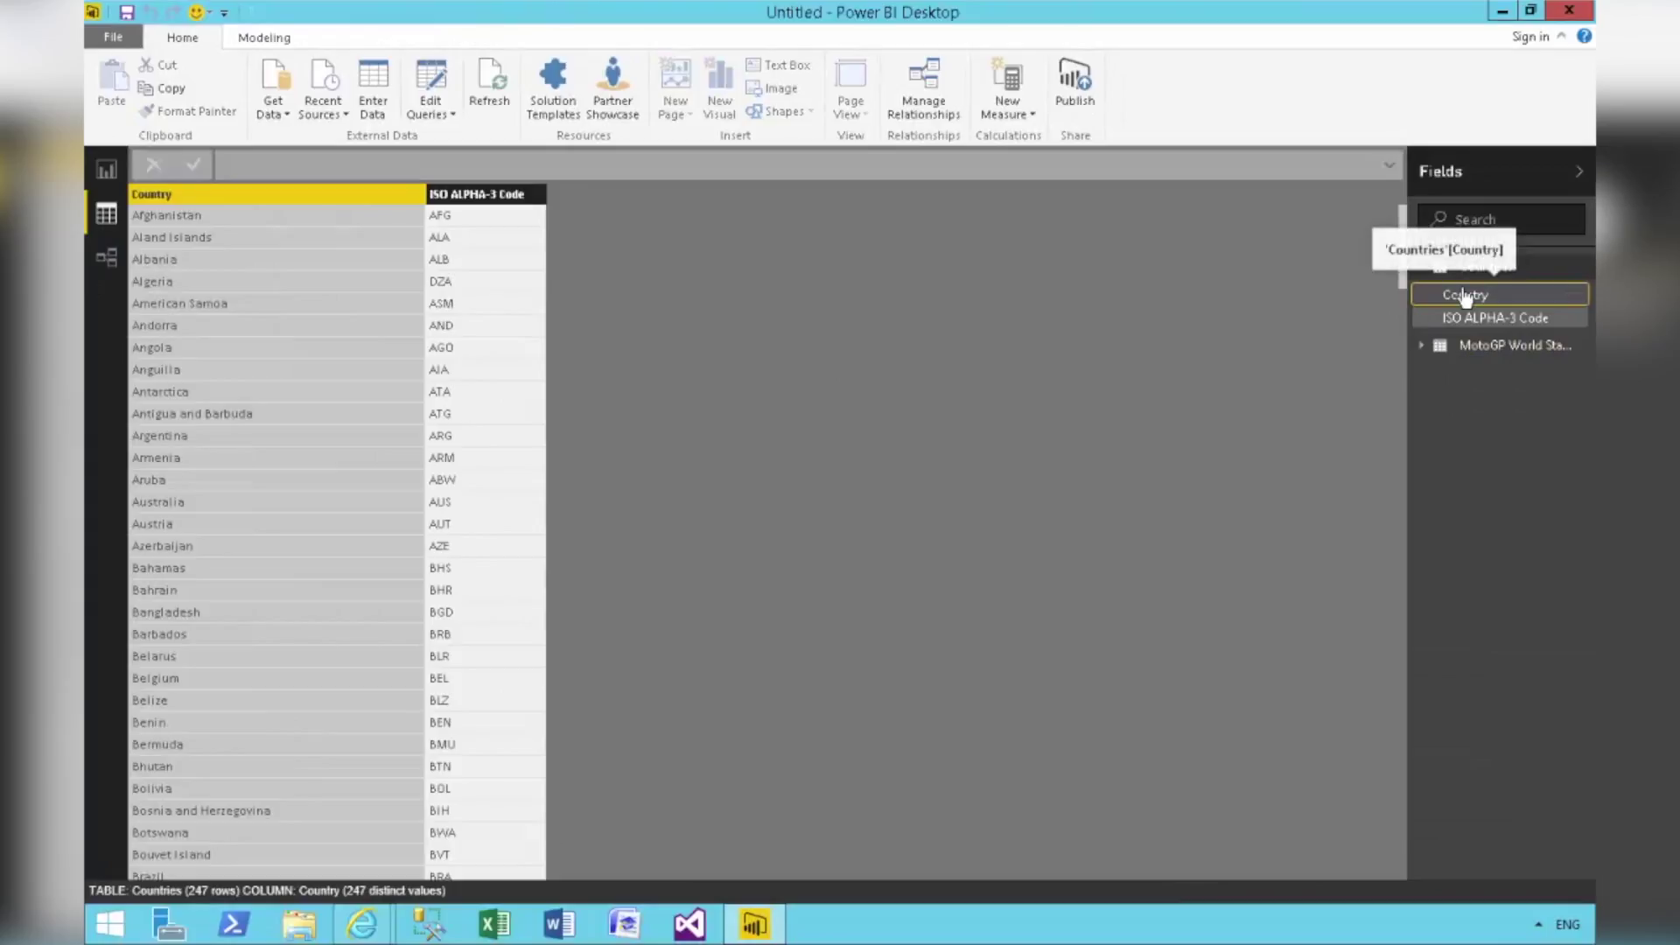
left_click(1473, 319)
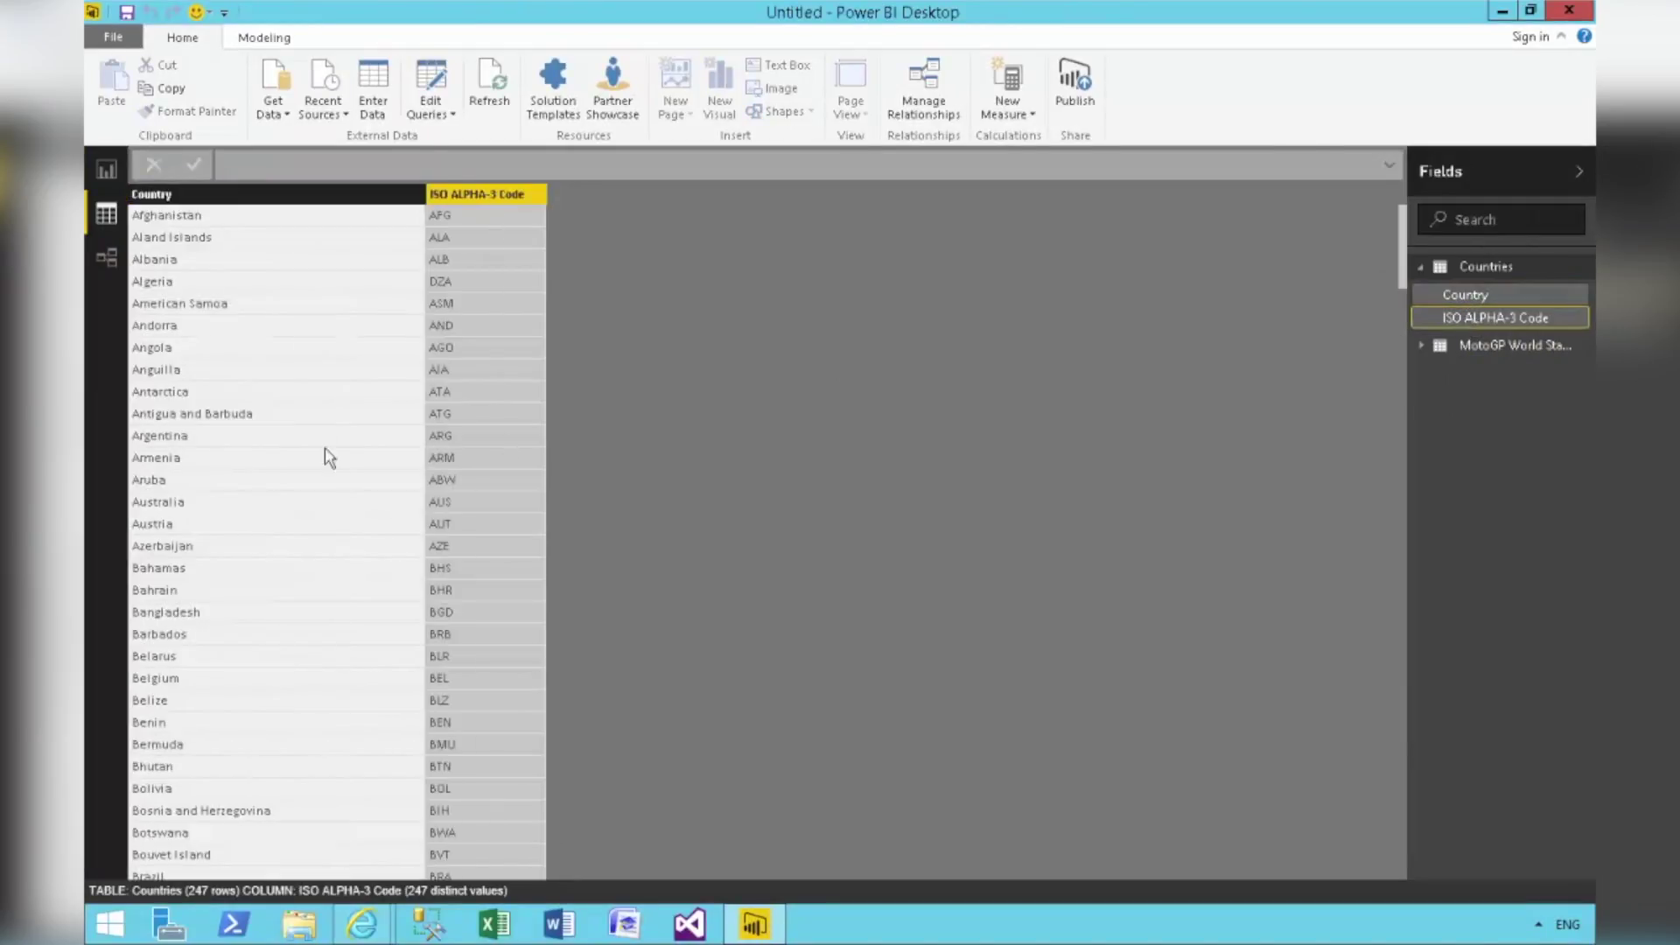
left_click(1500, 348)
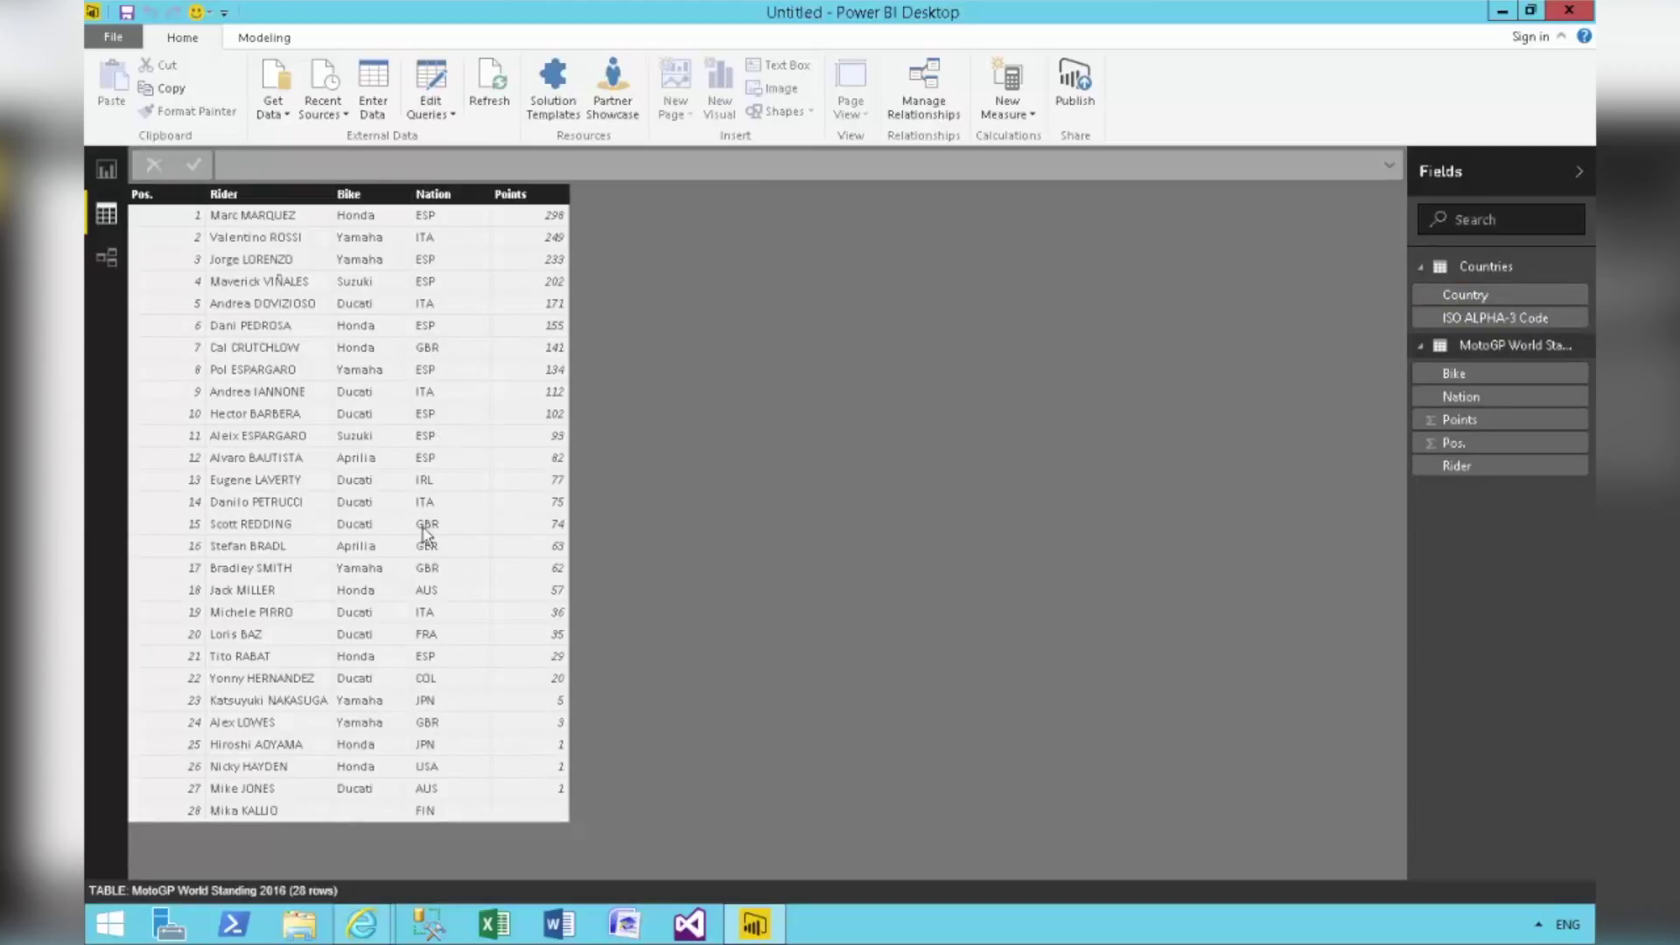
left_click(247, 548)
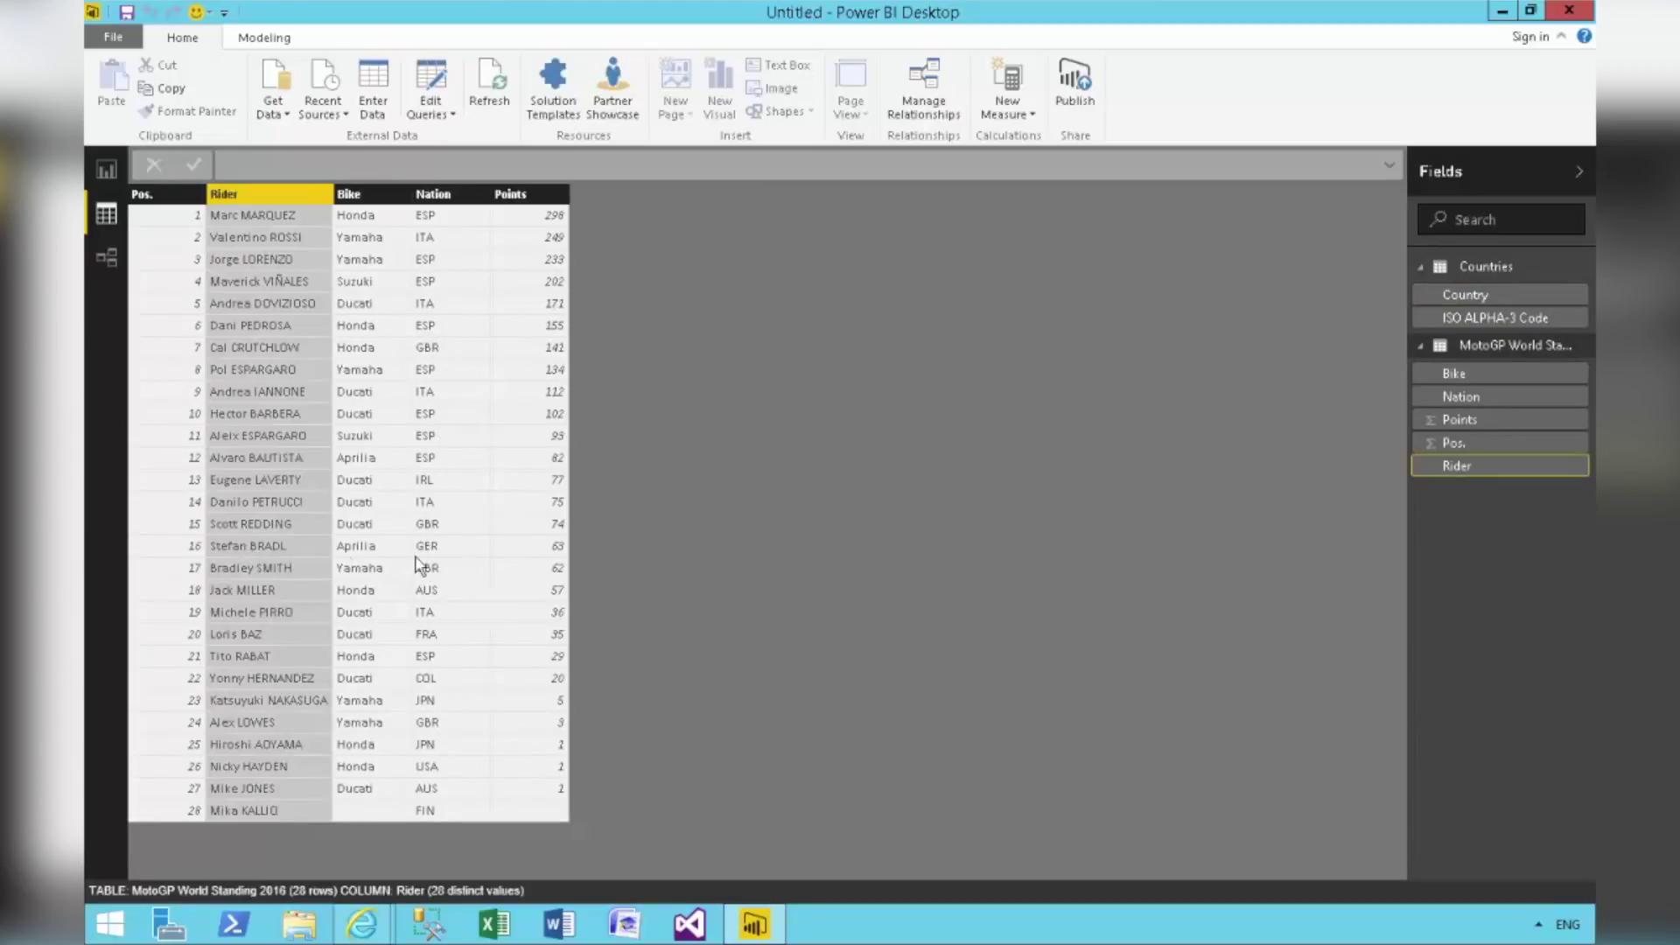
left_click(437, 568)
left_click(258, 546)
left_click(440, 548)
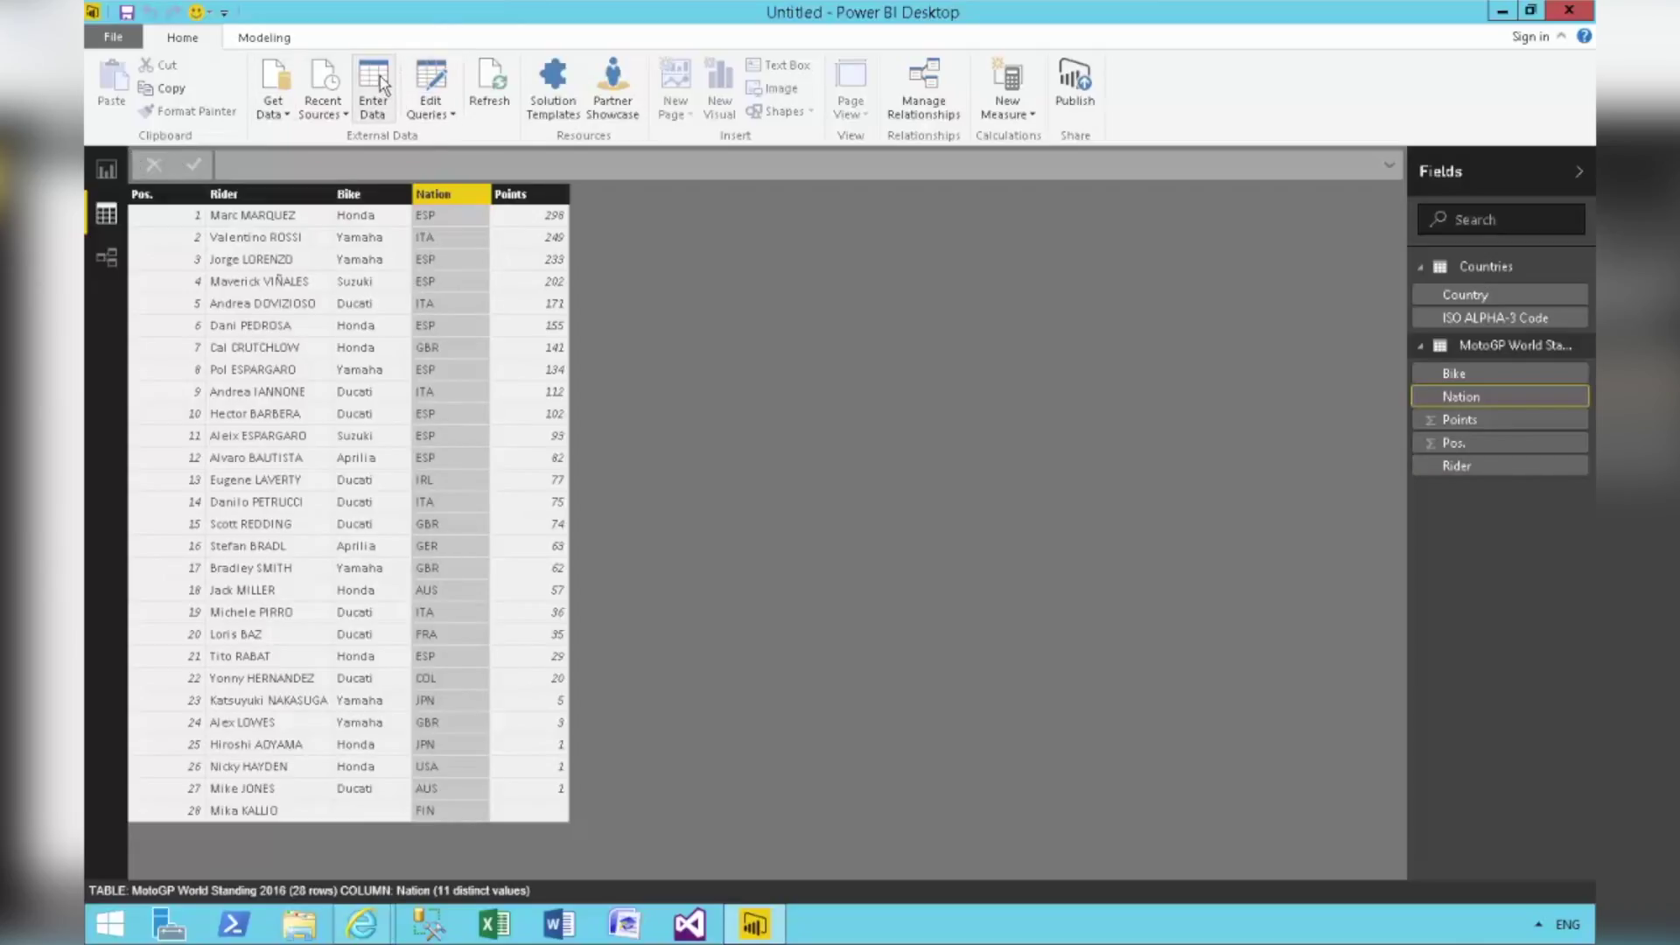
Replace the value GER with DE in the Nation column of the MotoGP standings query in the Query Editor
left_click(432, 79)
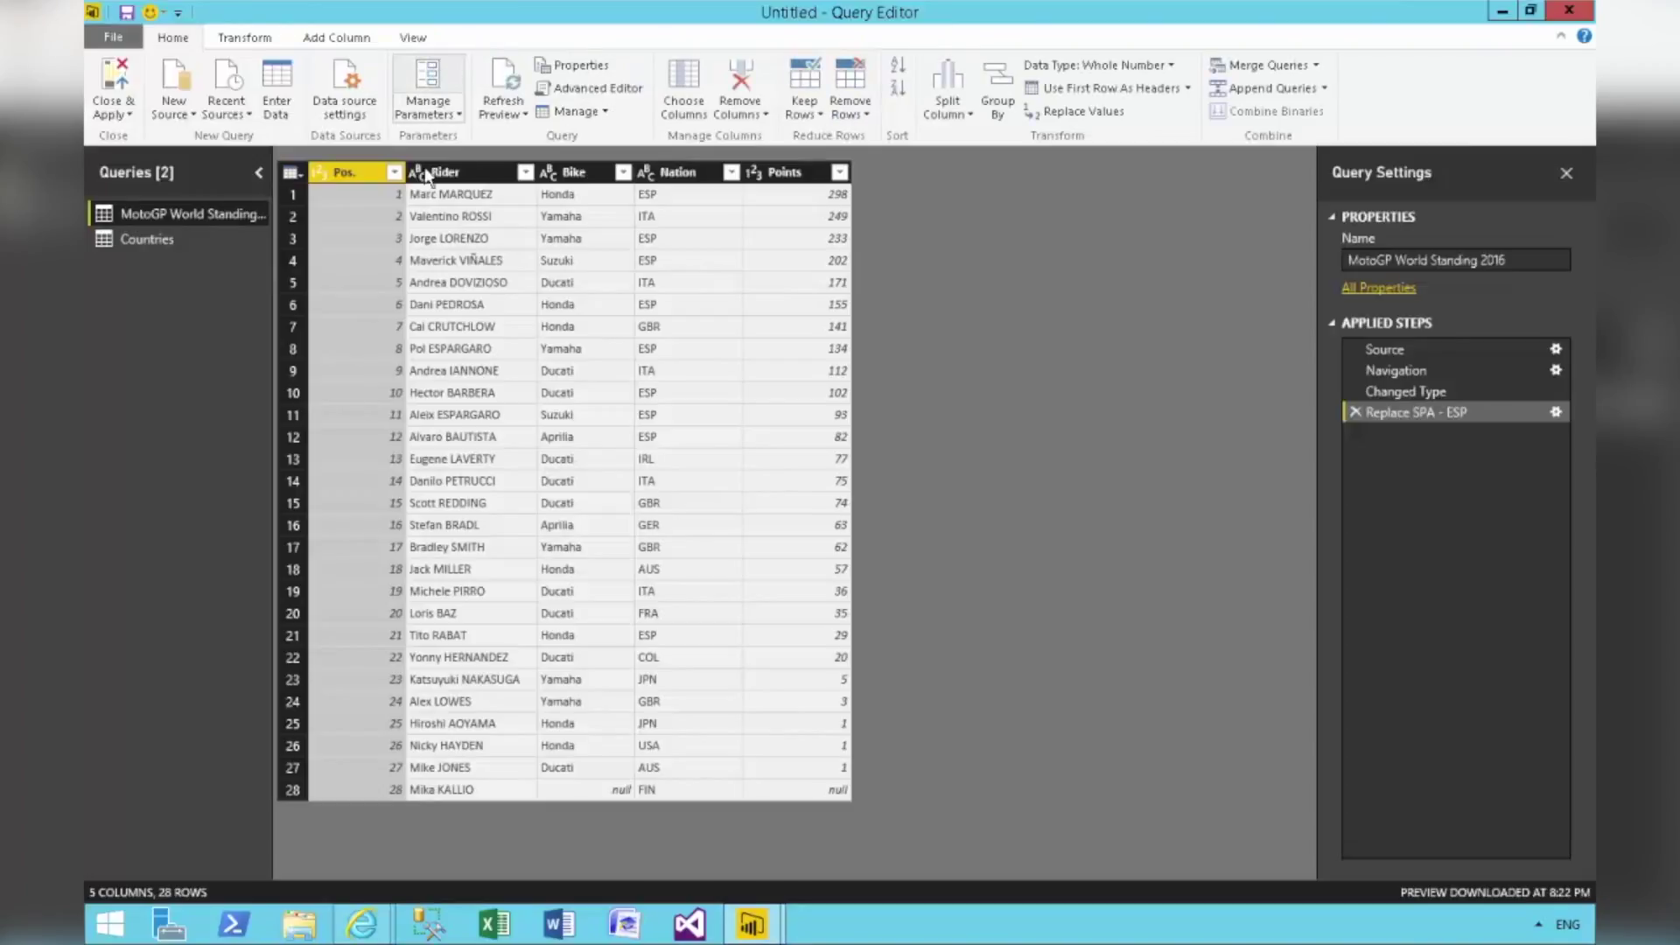
right_click(682, 174)
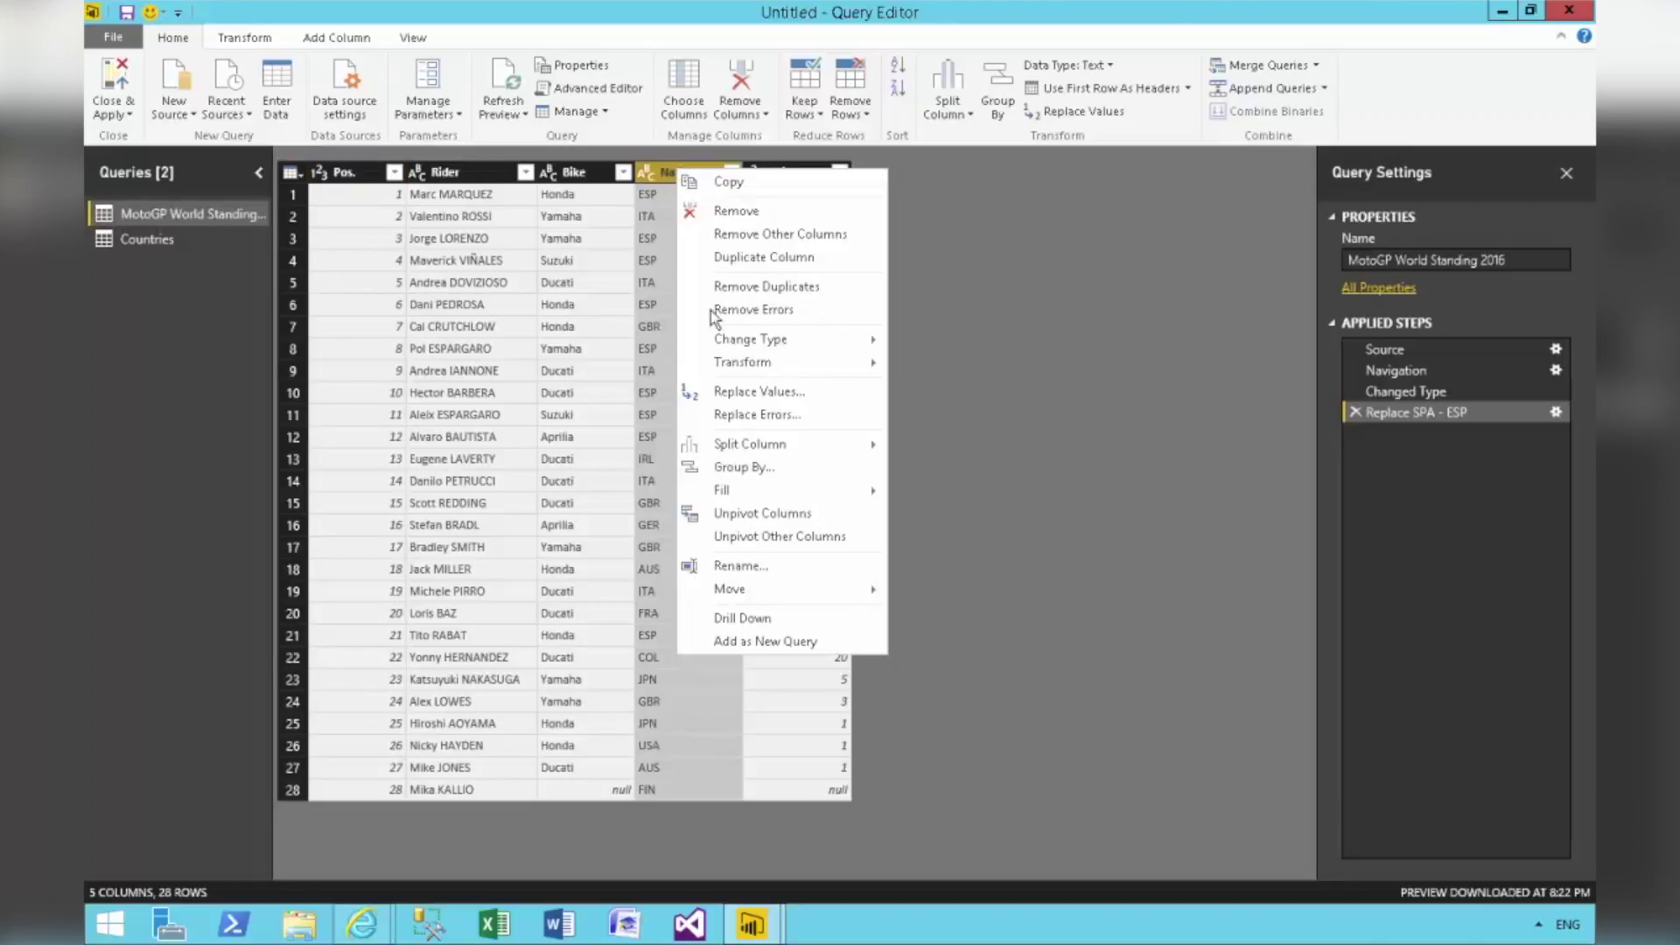
left_click(758, 392)
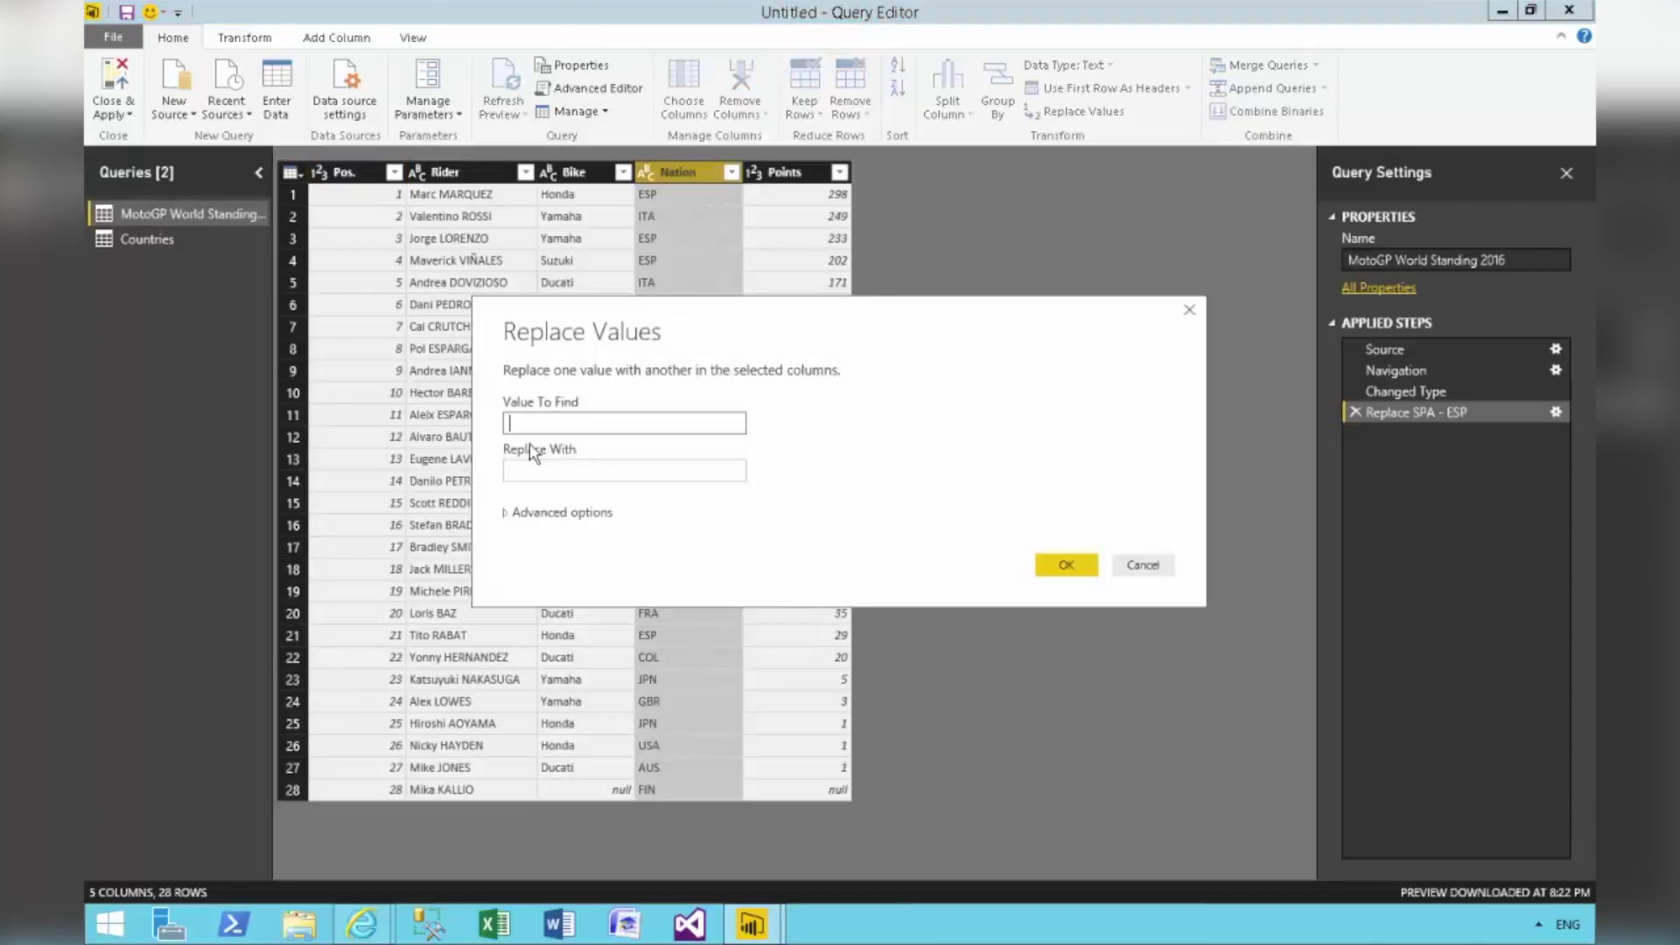
type("GER")
left_click(644, 470)
type("DE")
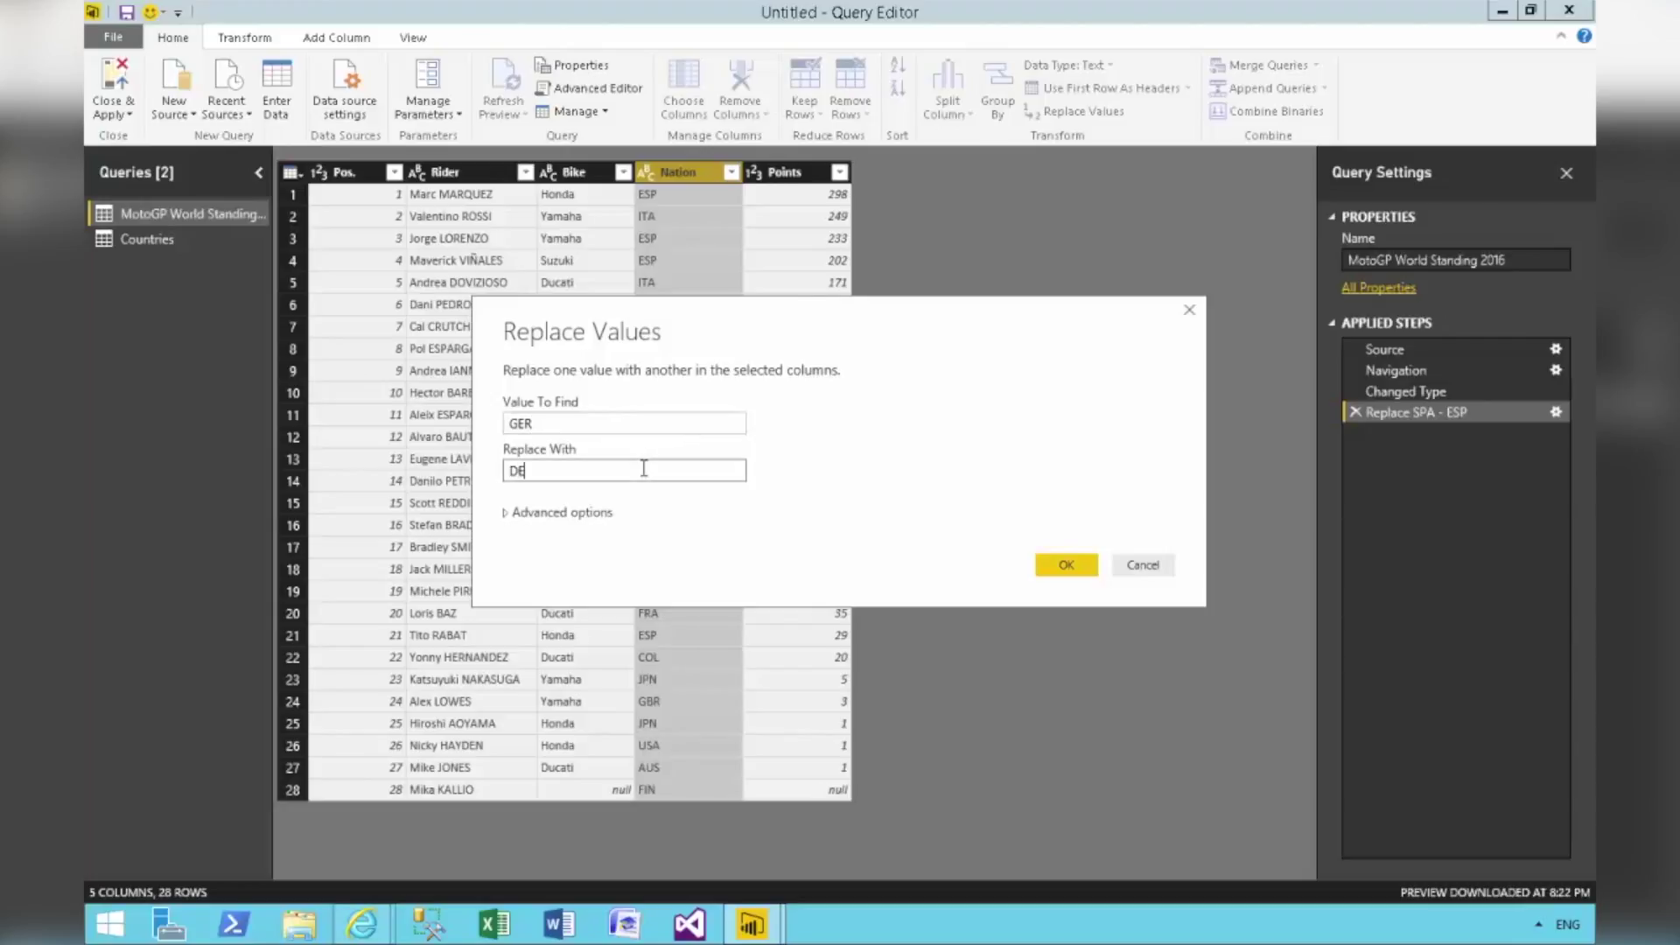
left_click(1062, 569)
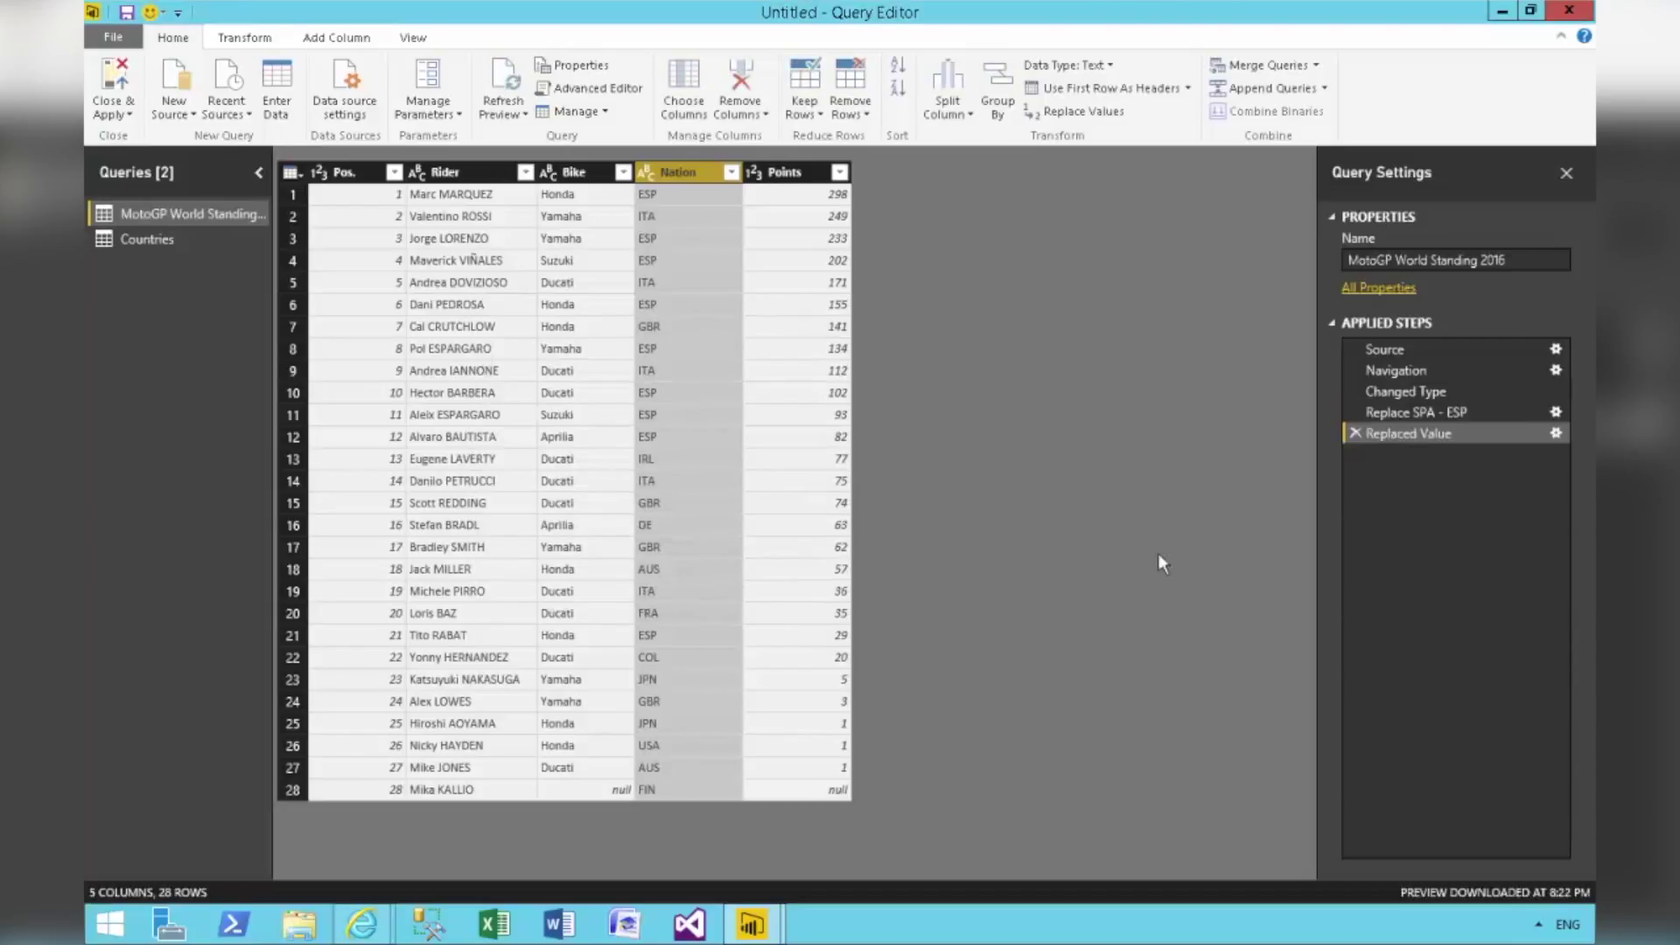
Rename the new Replaced Value applied step to Replace GER - DE
right_click(1412, 435)
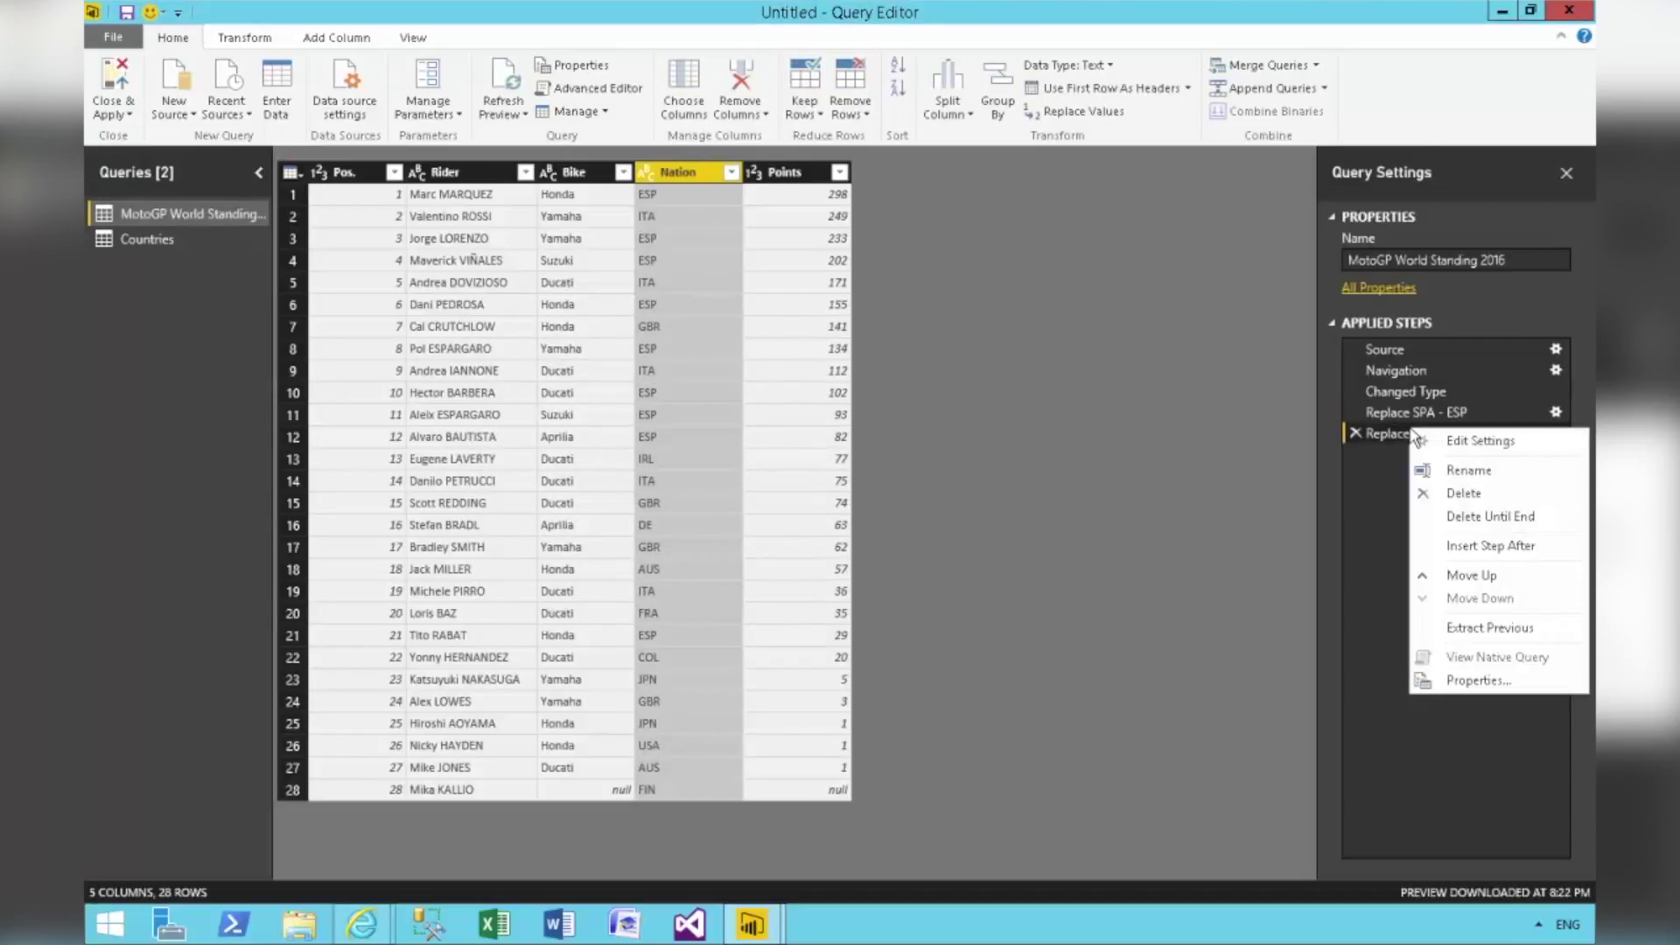
left_click(1462, 470)
type("Repl")
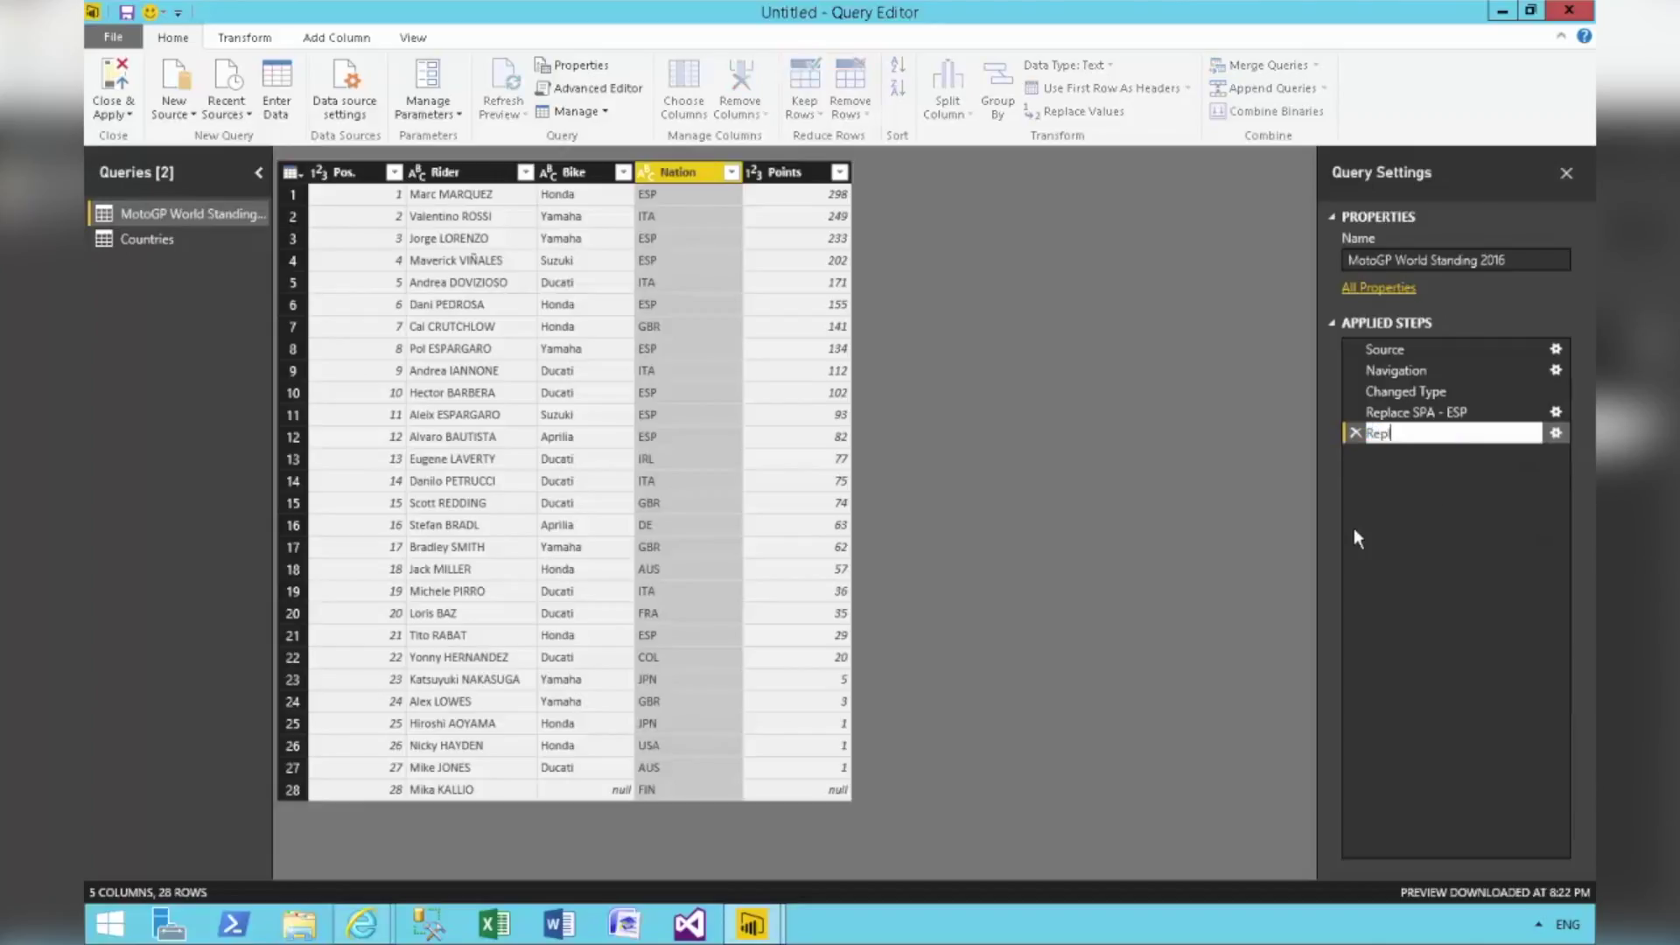
type("ace GER - DE")
key("Return")
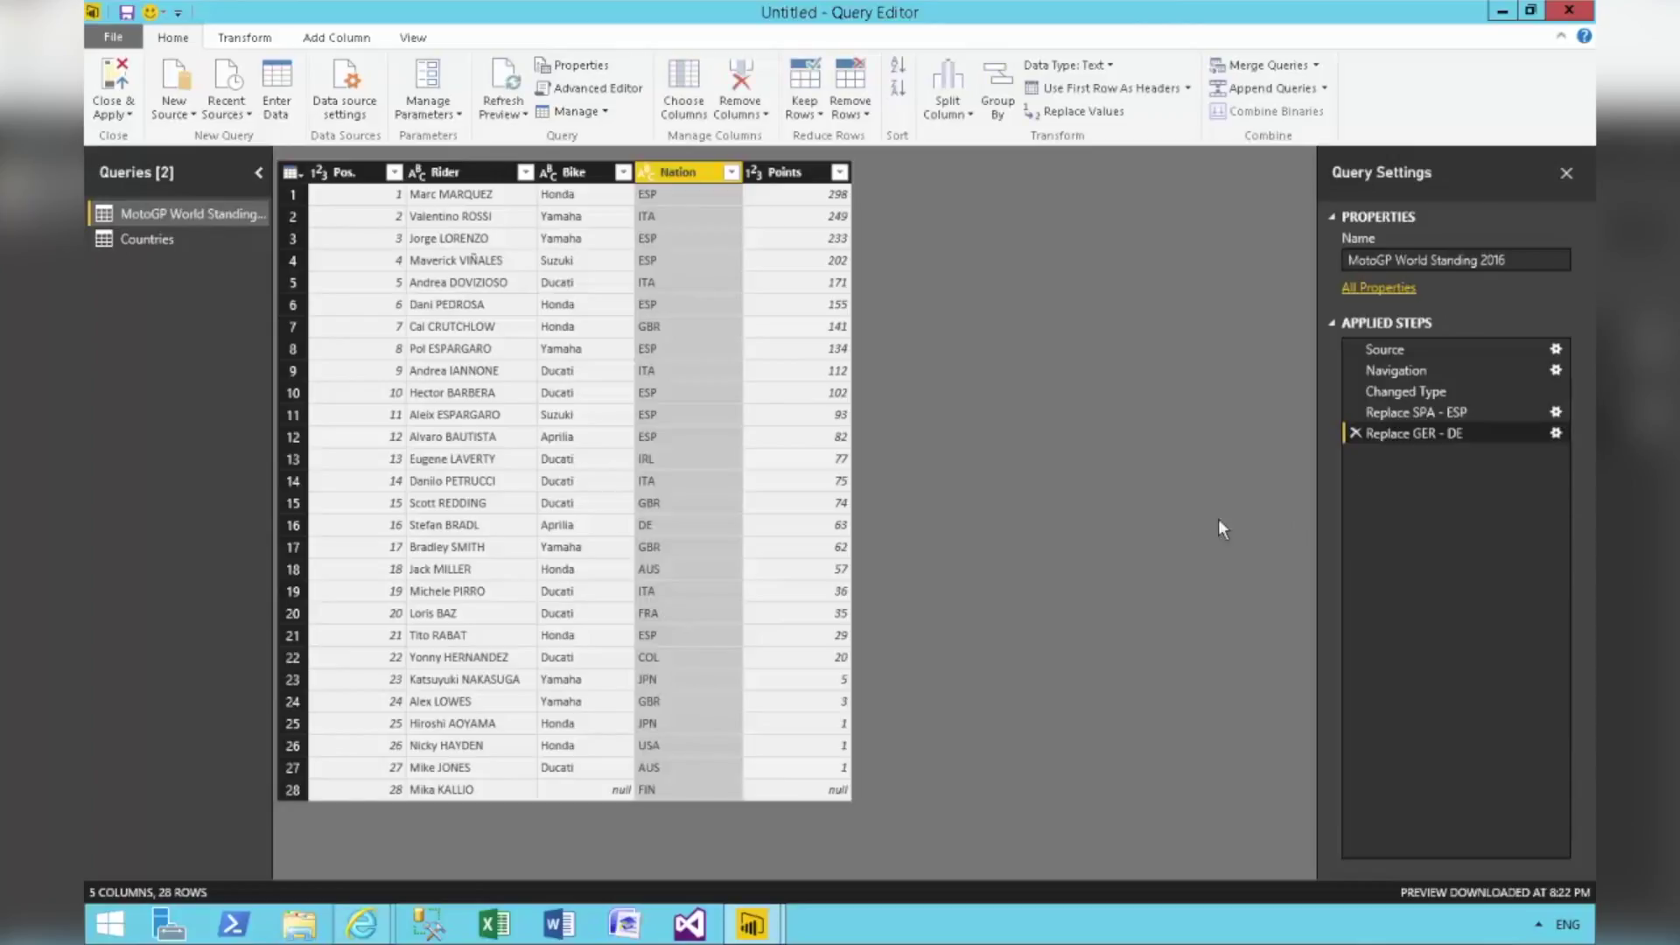
Close the Query Editor while applying the changes, and check the blank country bar in the Points by Country chart
left_click(114, 91)
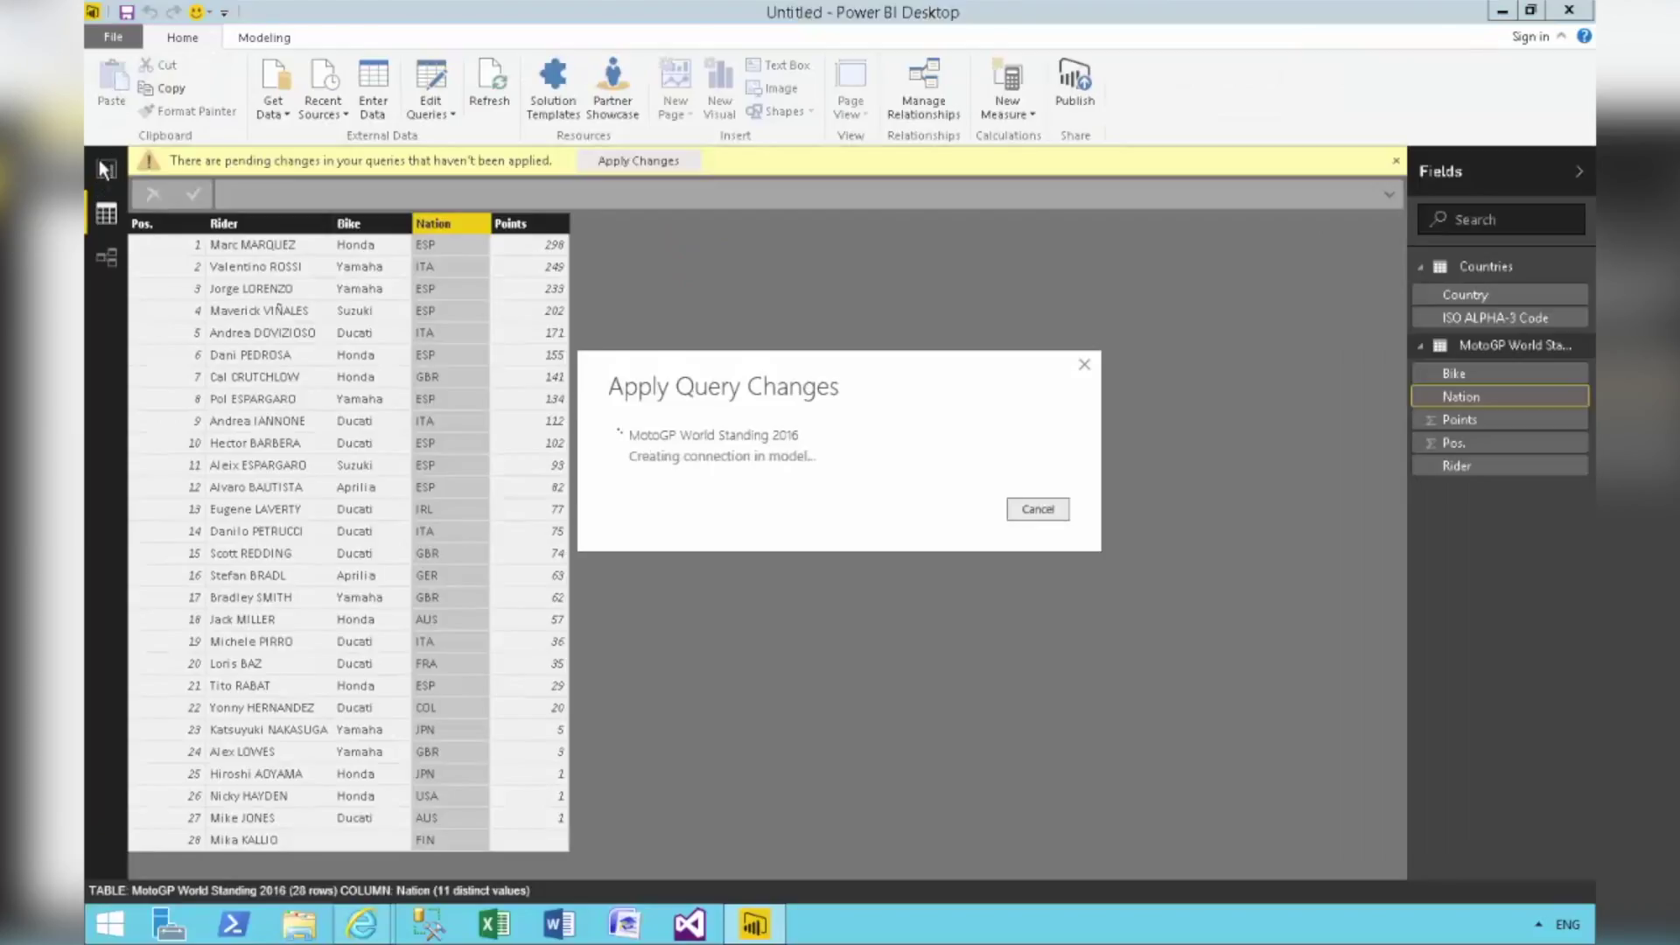
left_click(106, 172)
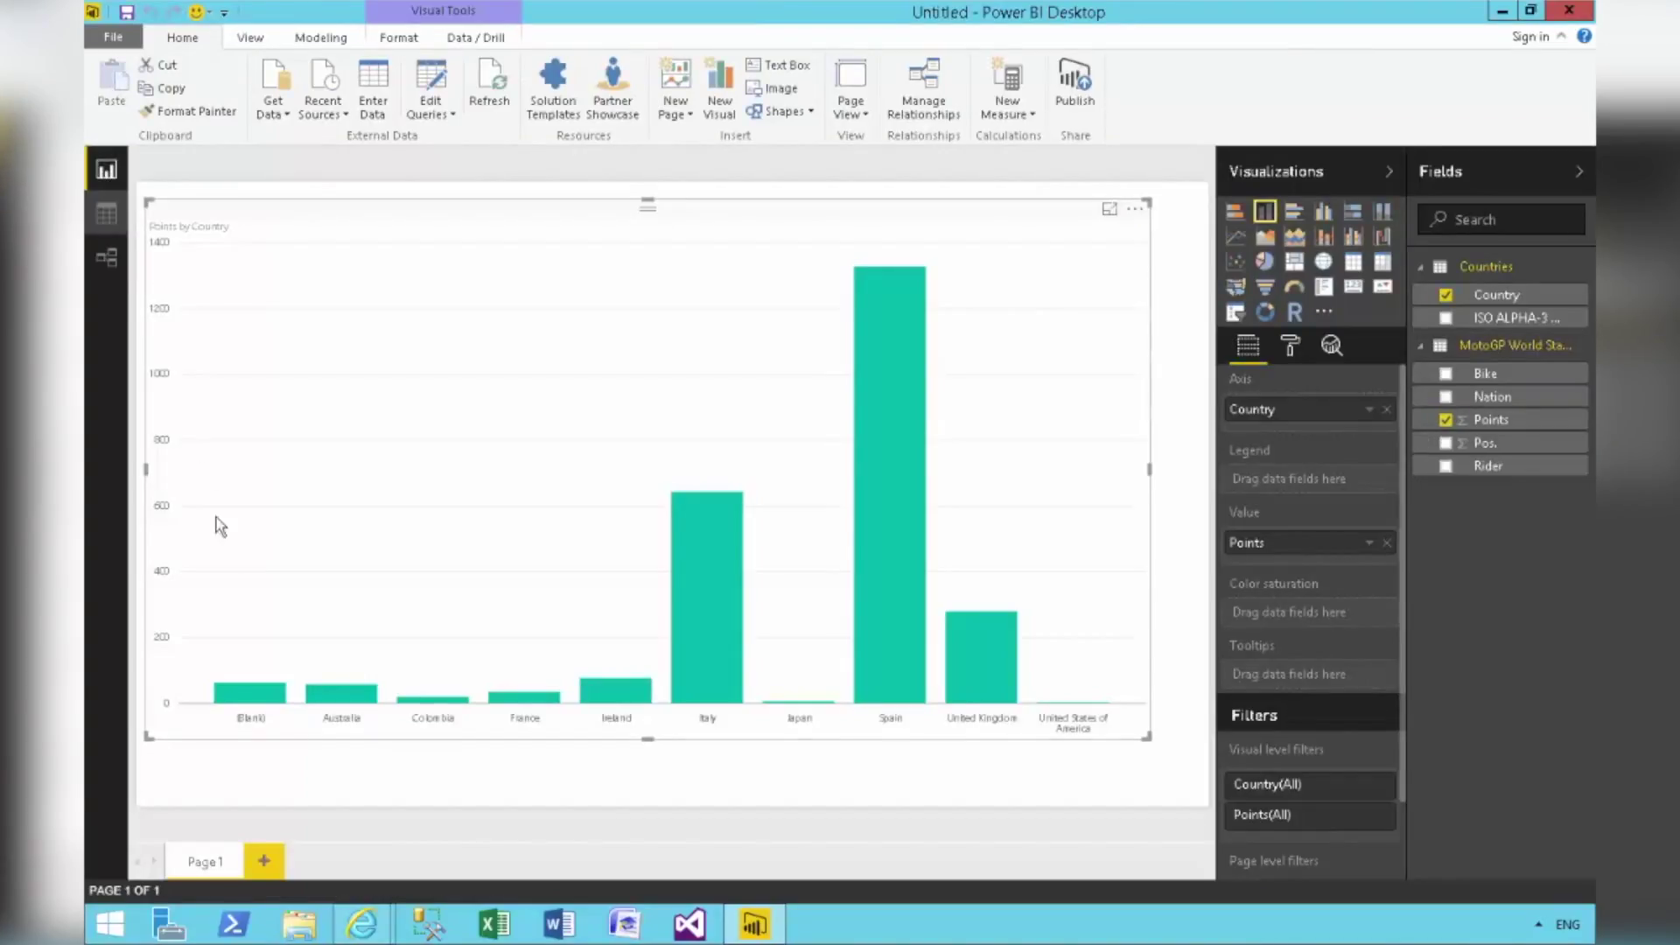
mouse_move(262, 698)
Look up Germany's ISO ALPHA-3 code in the Countries query of the Query Editor
left_click(435, 84)
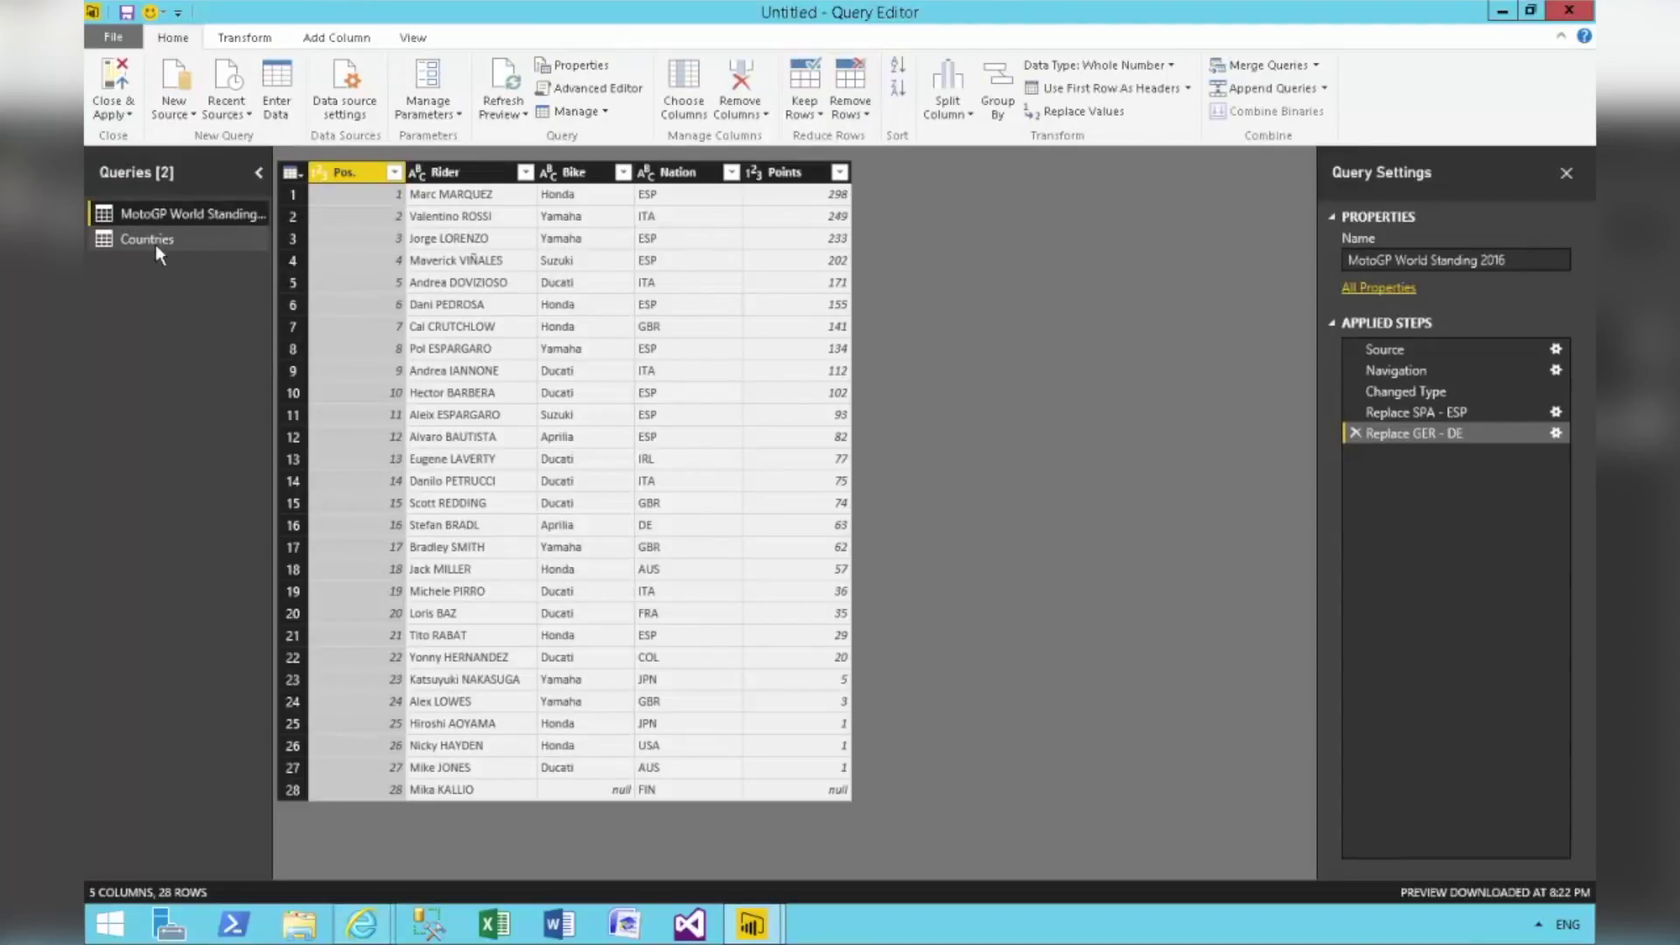
left_click(154, 245)
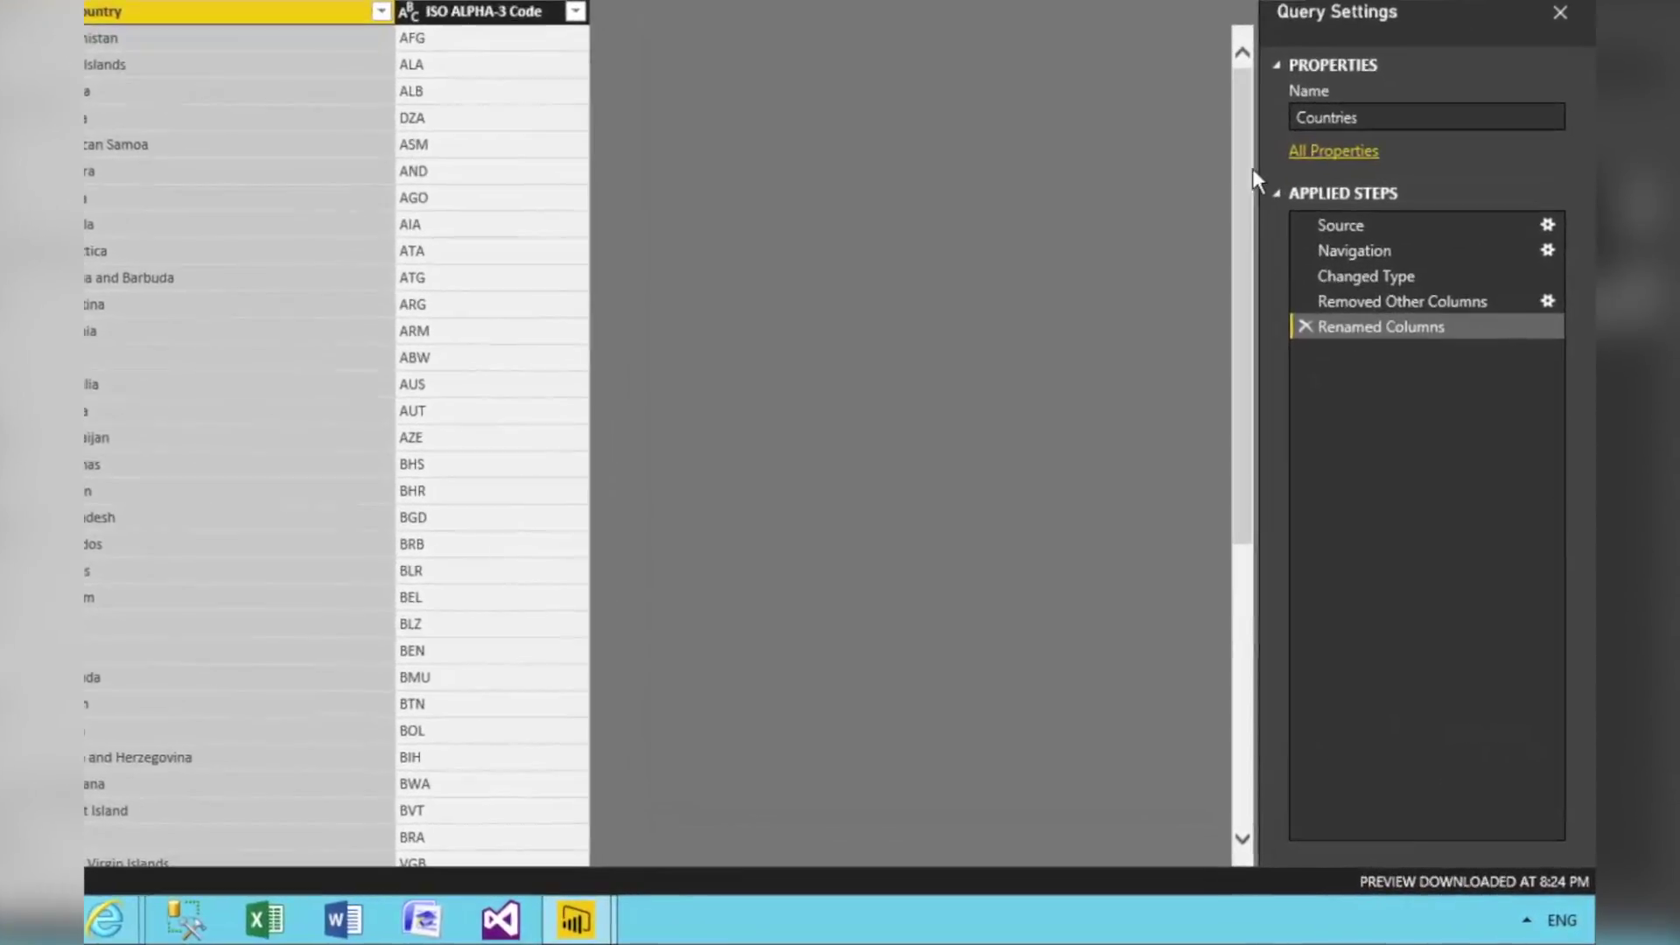
left_click_drag(1252, 168, 1209, 561)
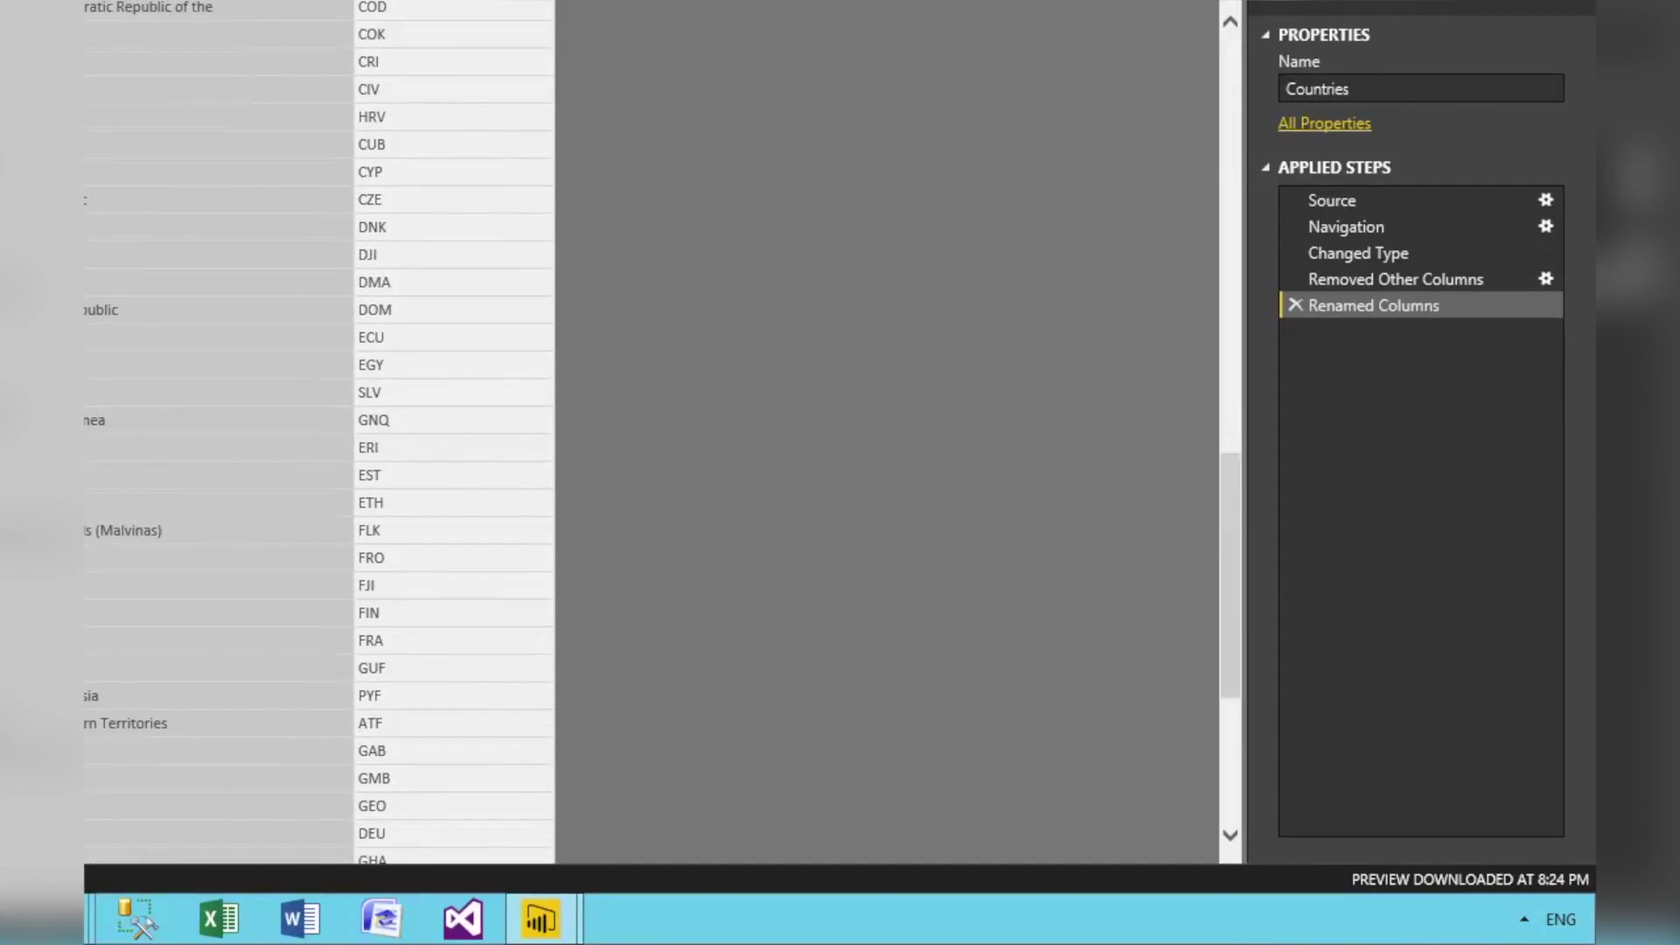
left_click_drag(1229, 507, 1236, 610)
left_click(372, 472)
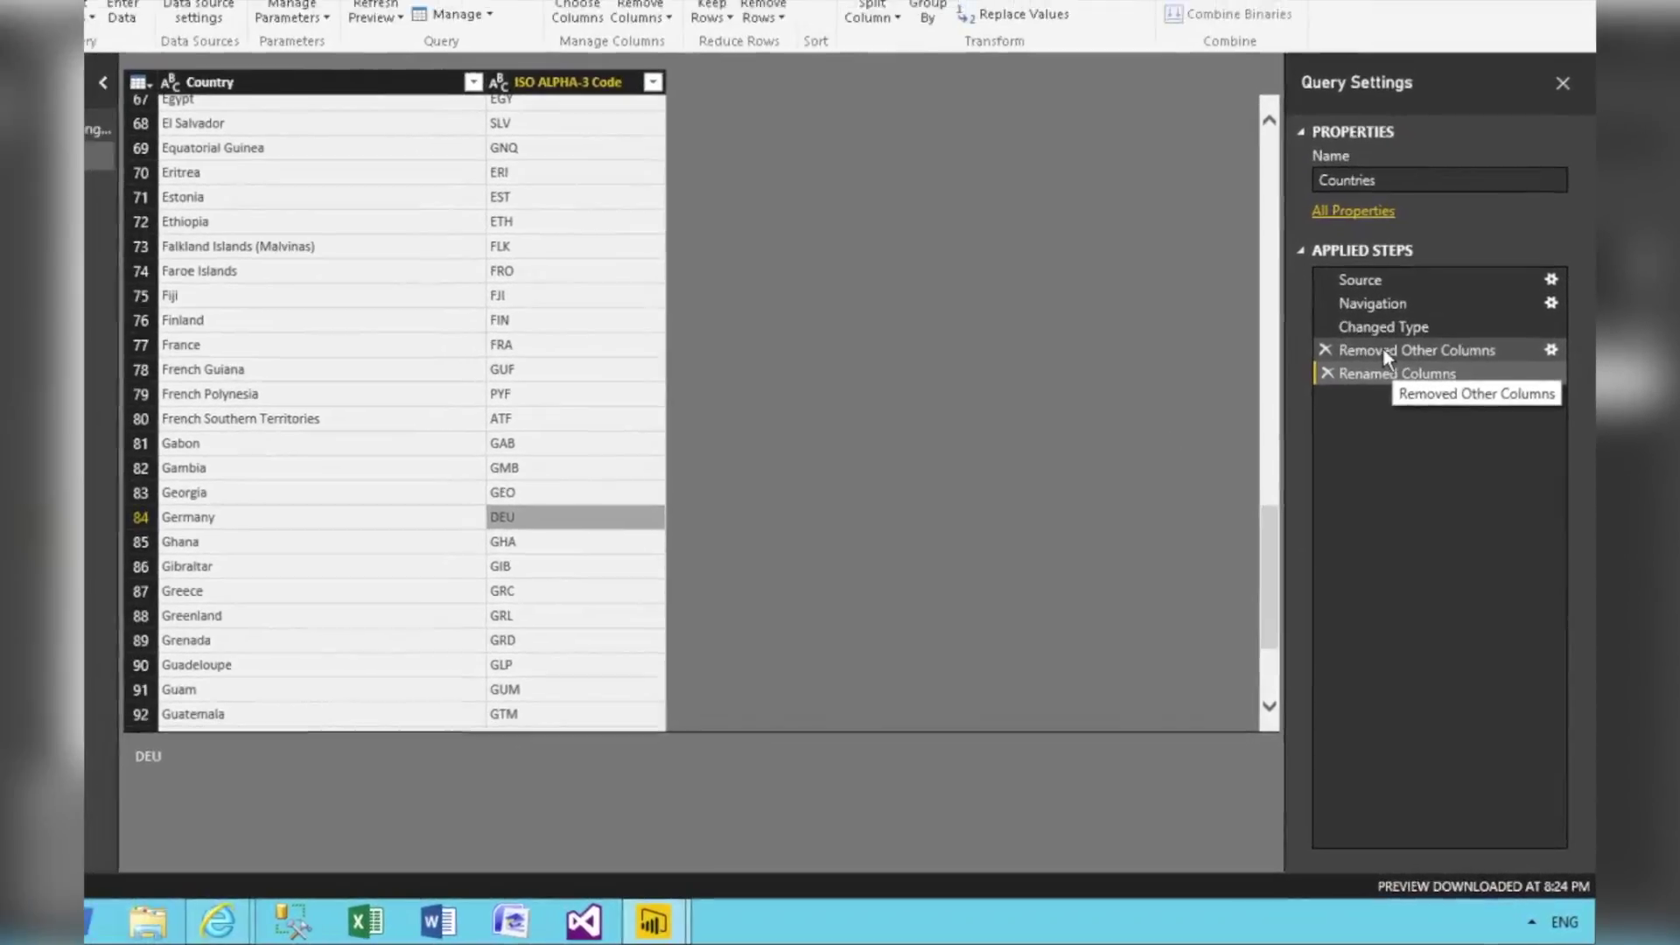
Change the replacement value in the Replace GER - DE step to DEU, and apply the query changes to the report
left_click(132, 213)
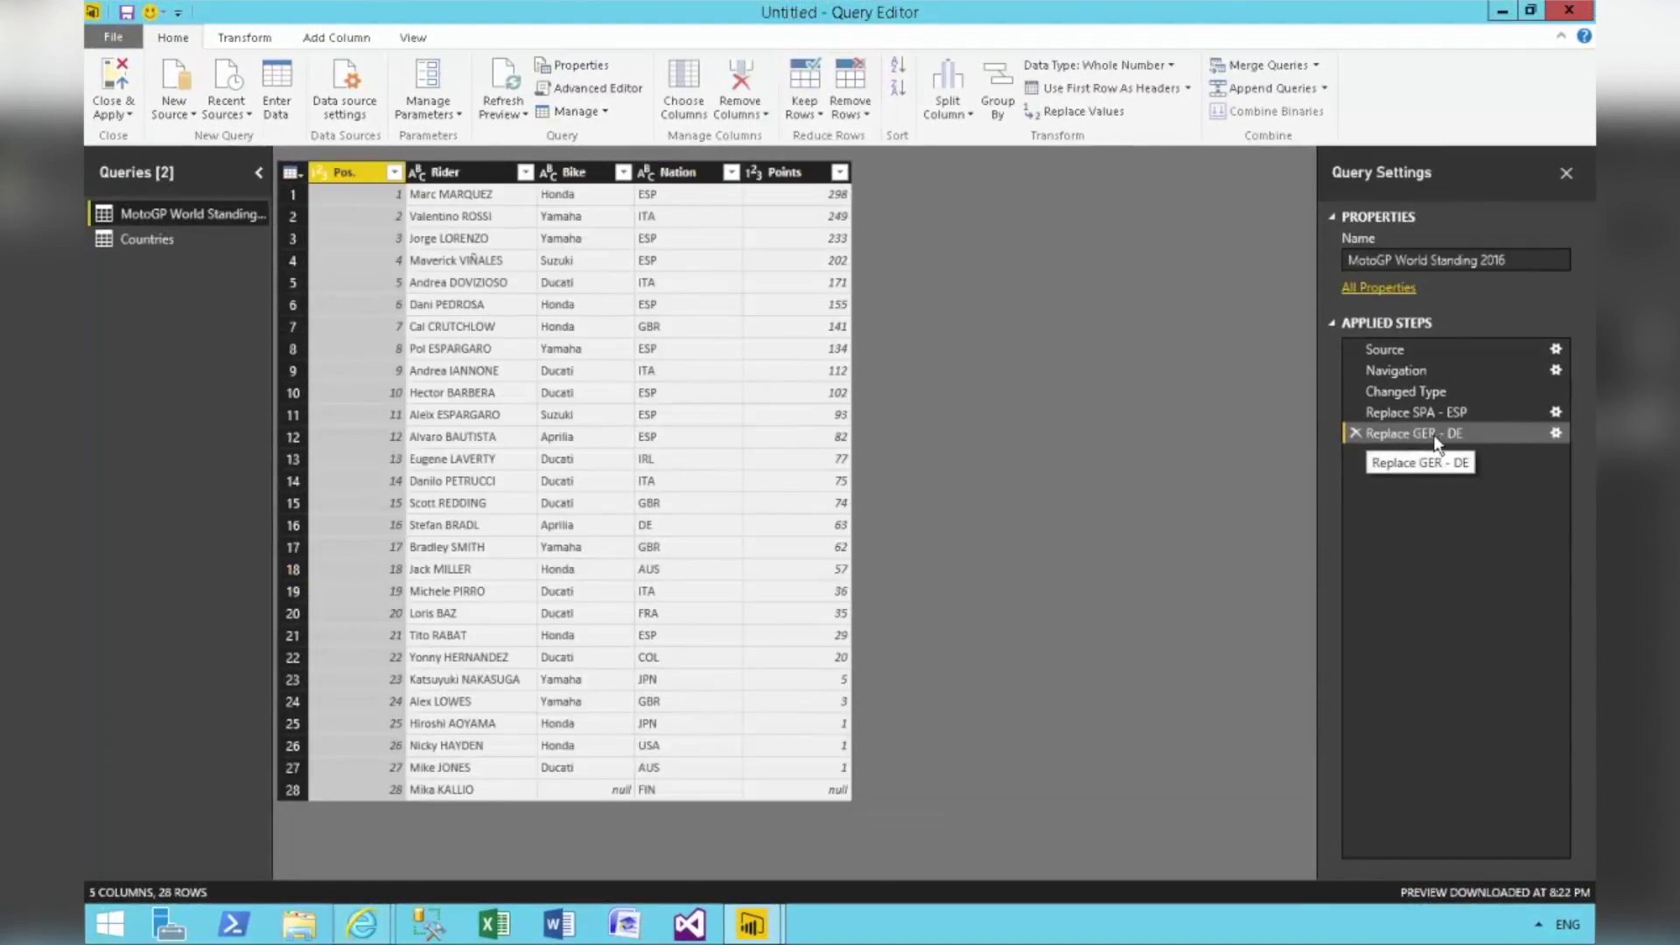
left_click(1556, 433)
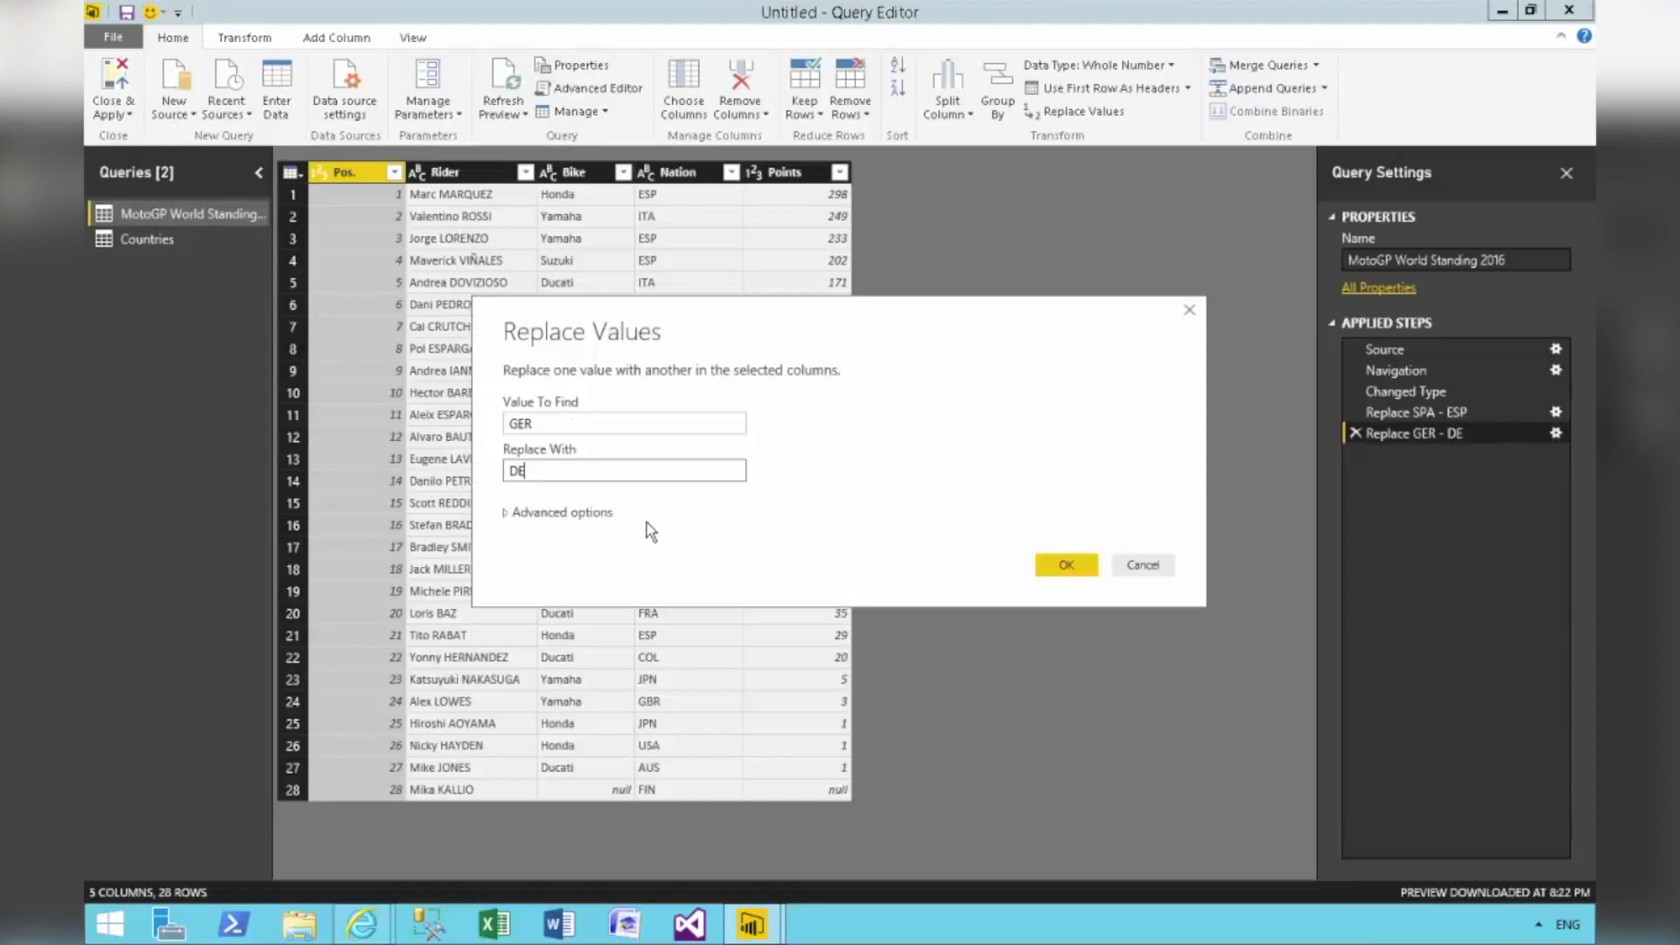
type("U")
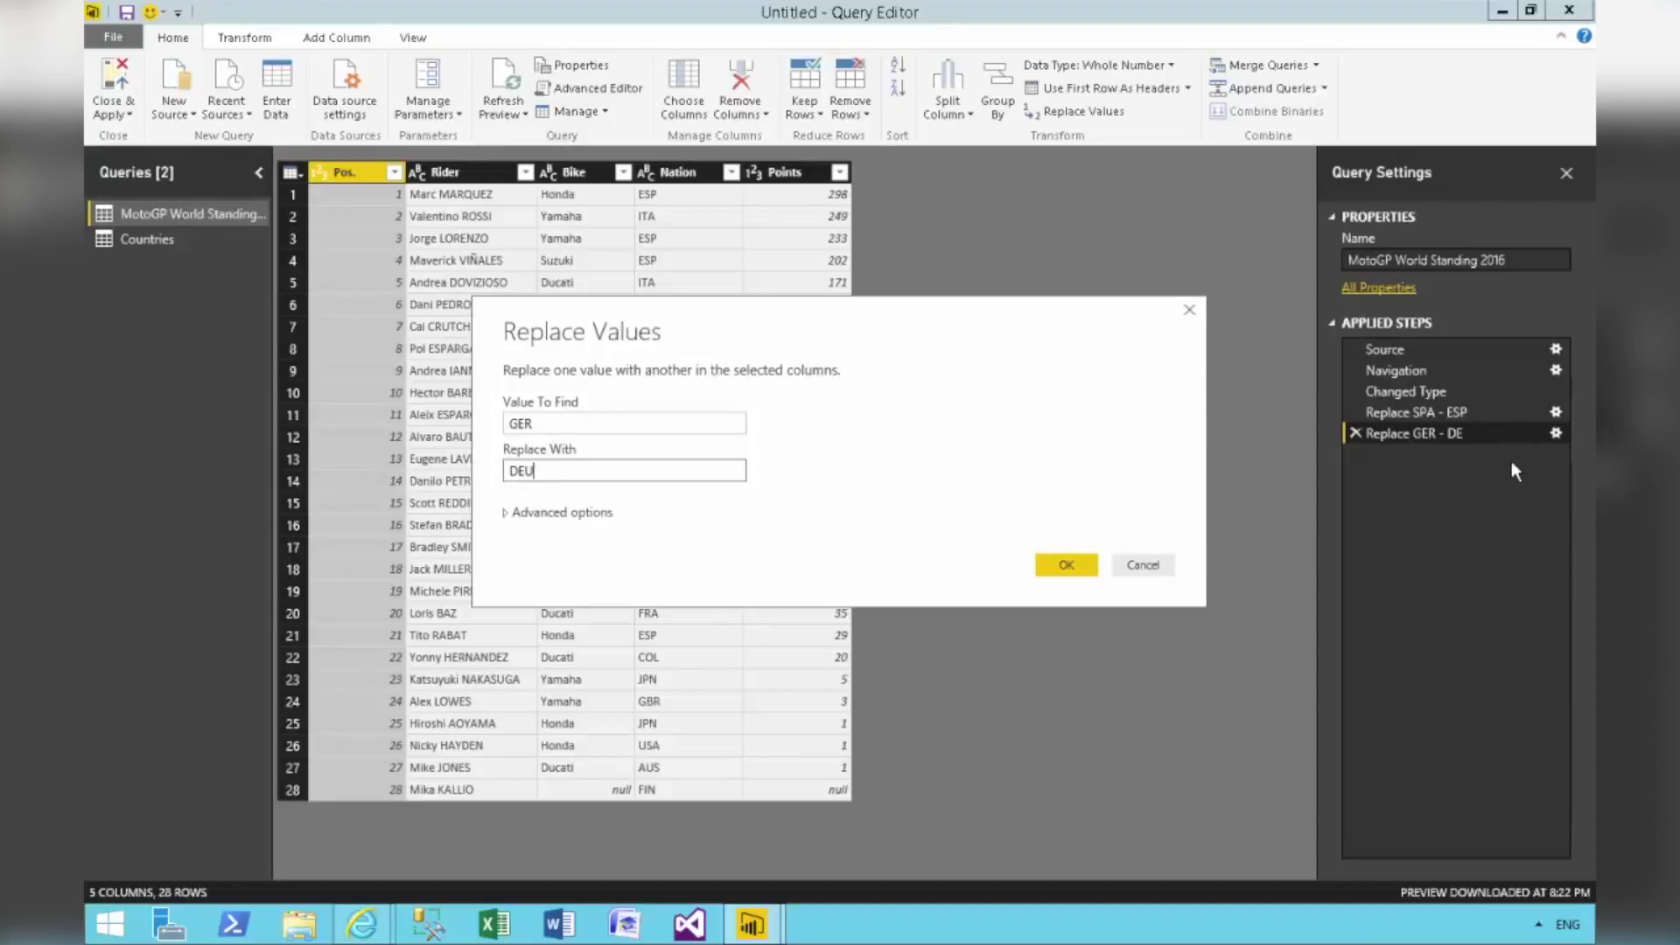
left_click(1074, 563)
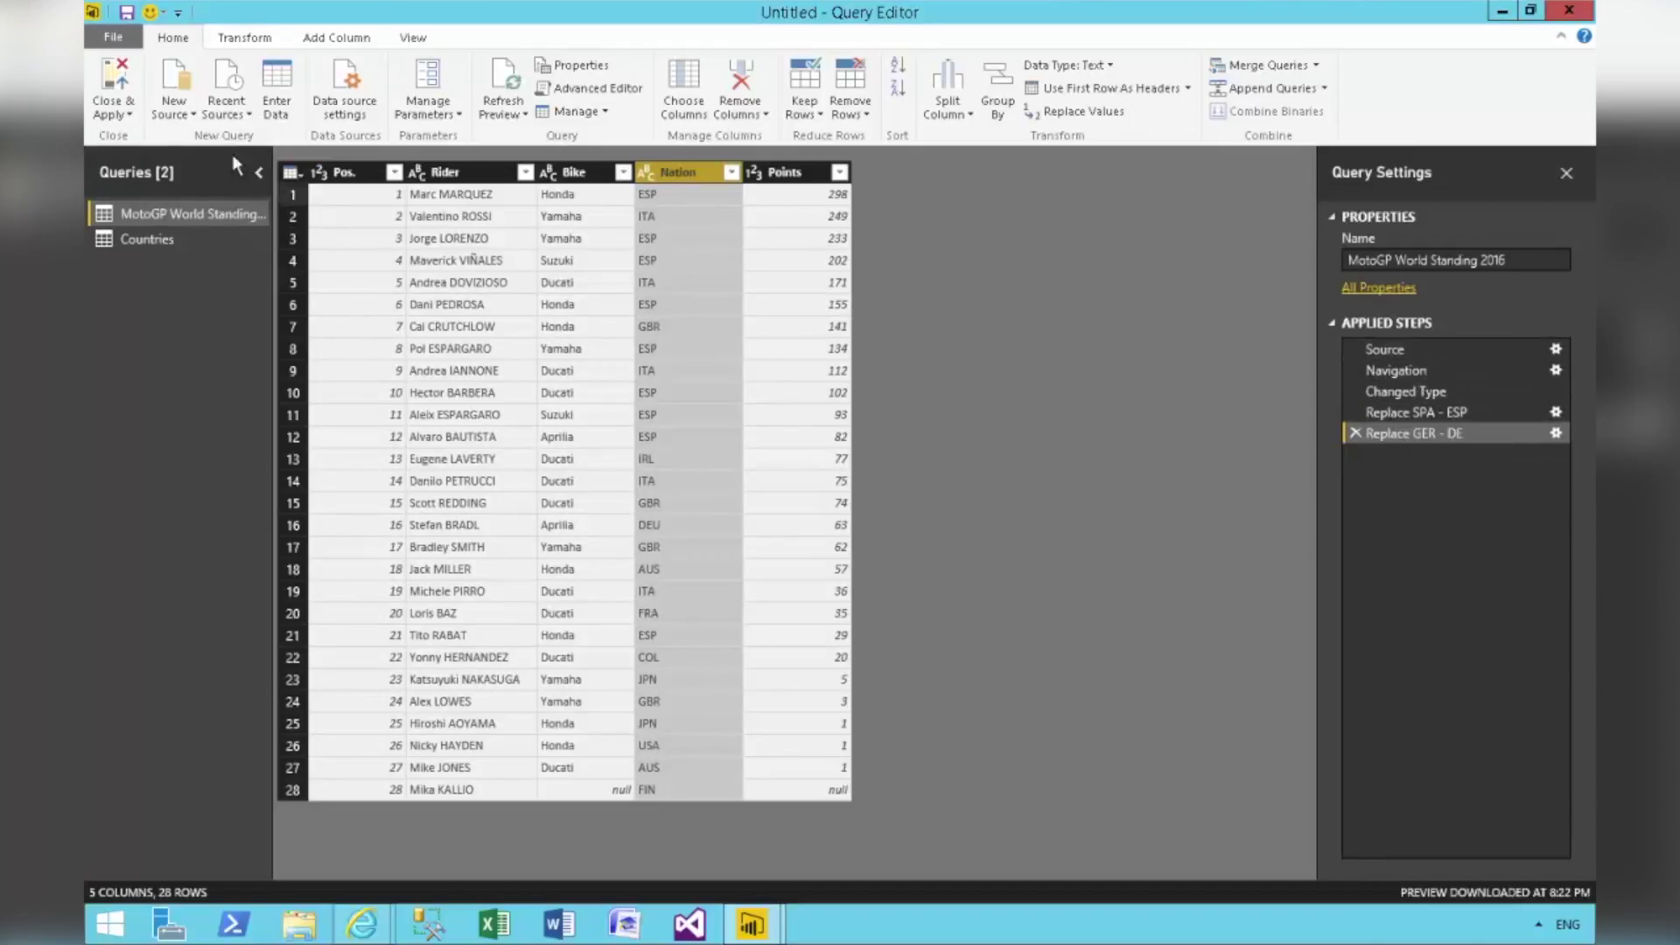
left_click(111, 85)
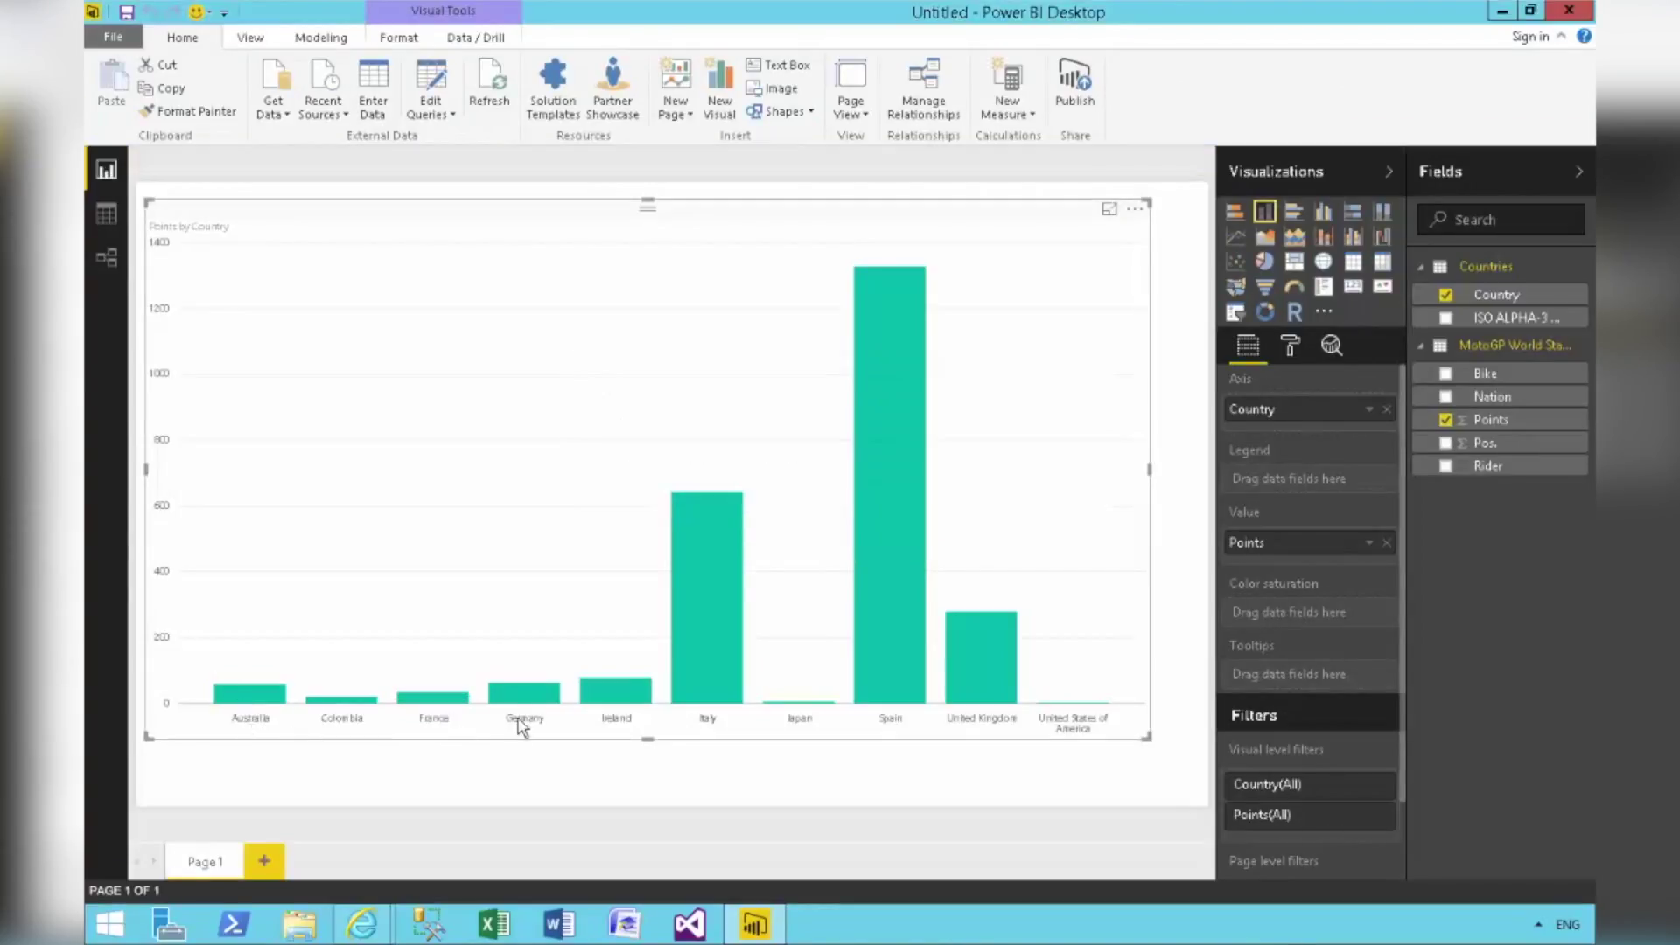
mouse_move(523, 705)
Convert the Points by Country column chart to a map visual
left_click(1324, 263)
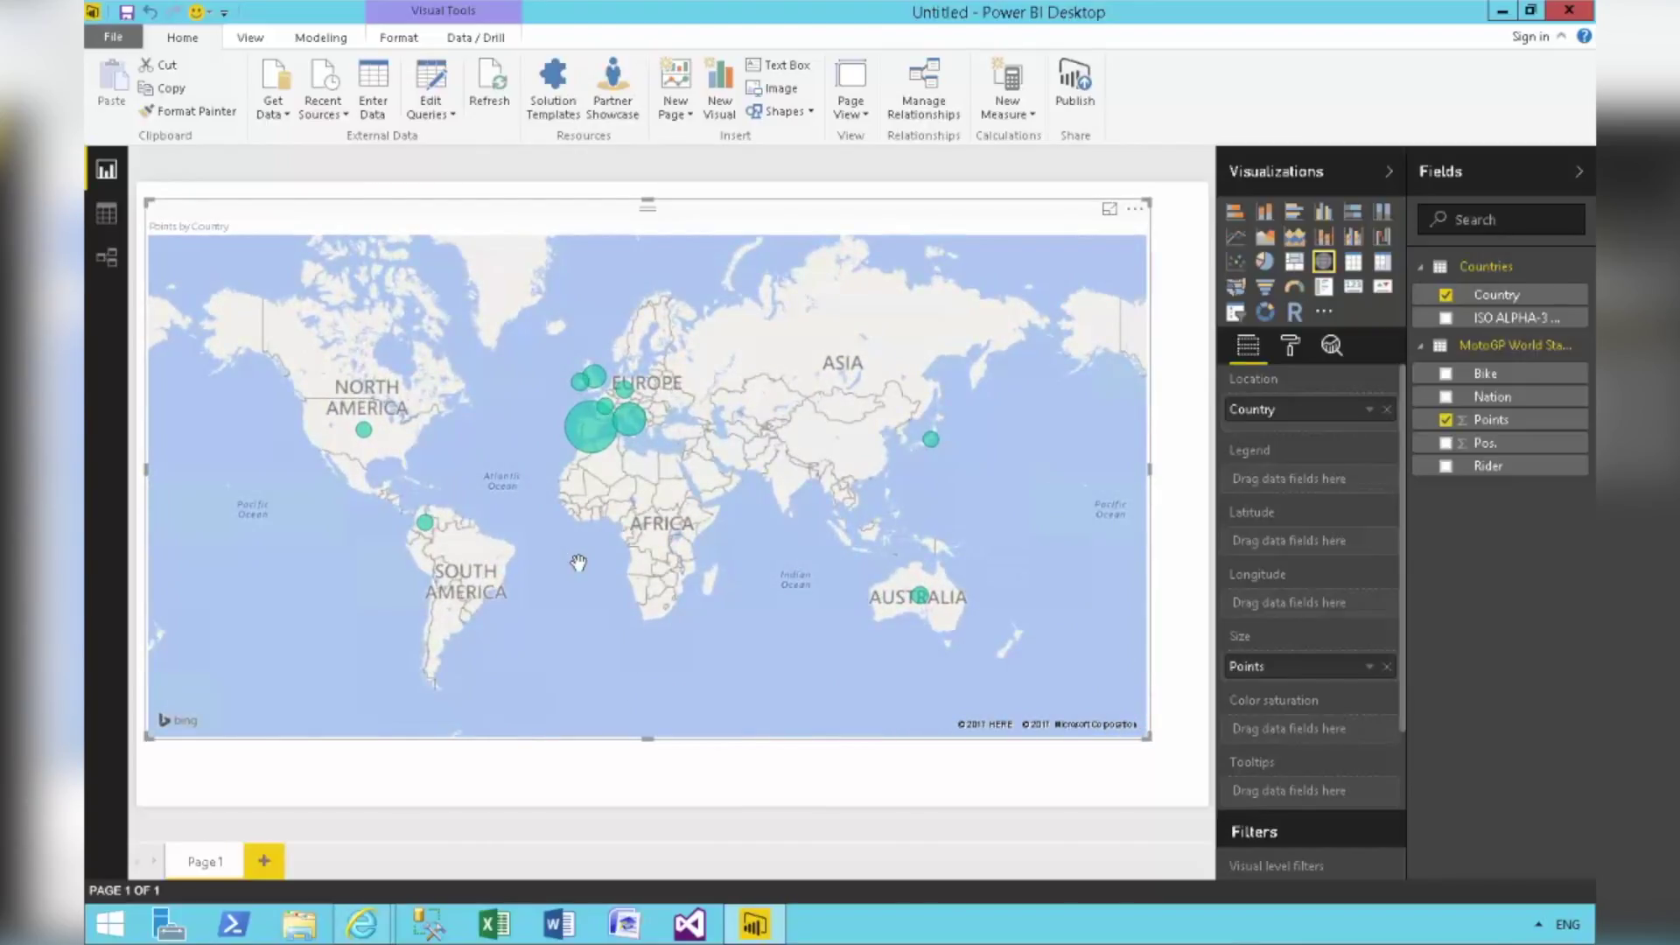
mouse_move(579, 431)
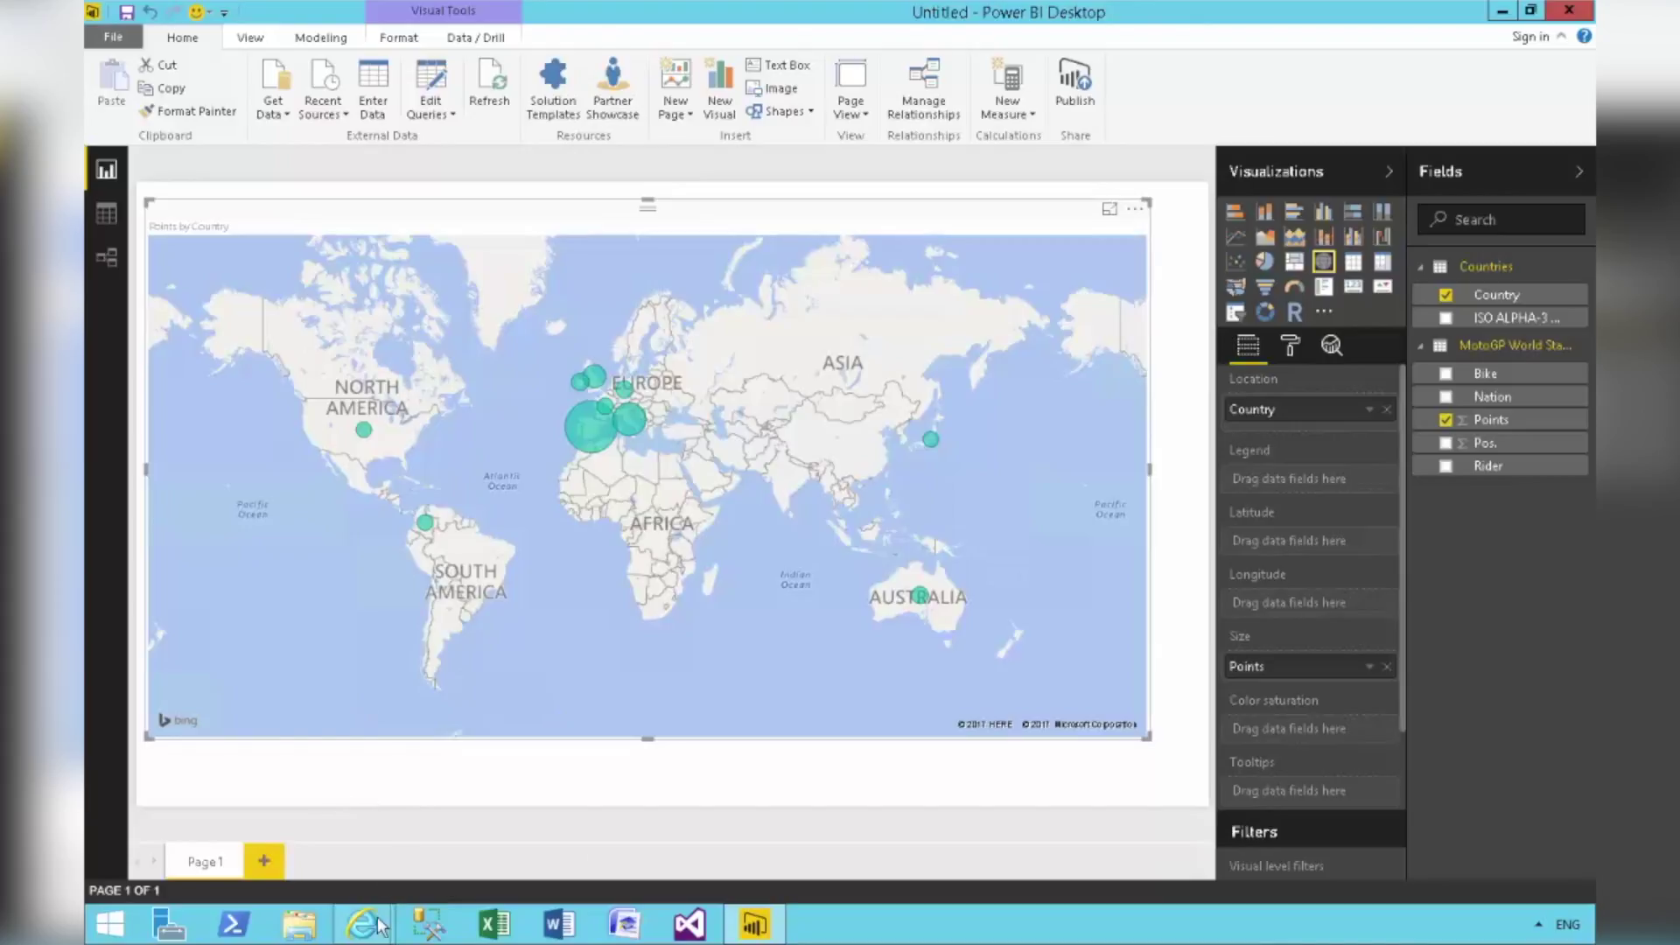
View the season selector for 2016 on the motogp.com results page in Internet Explorer, and return to Power BI Desktop
mouse_move(362, 925)
left_click(245, 788)
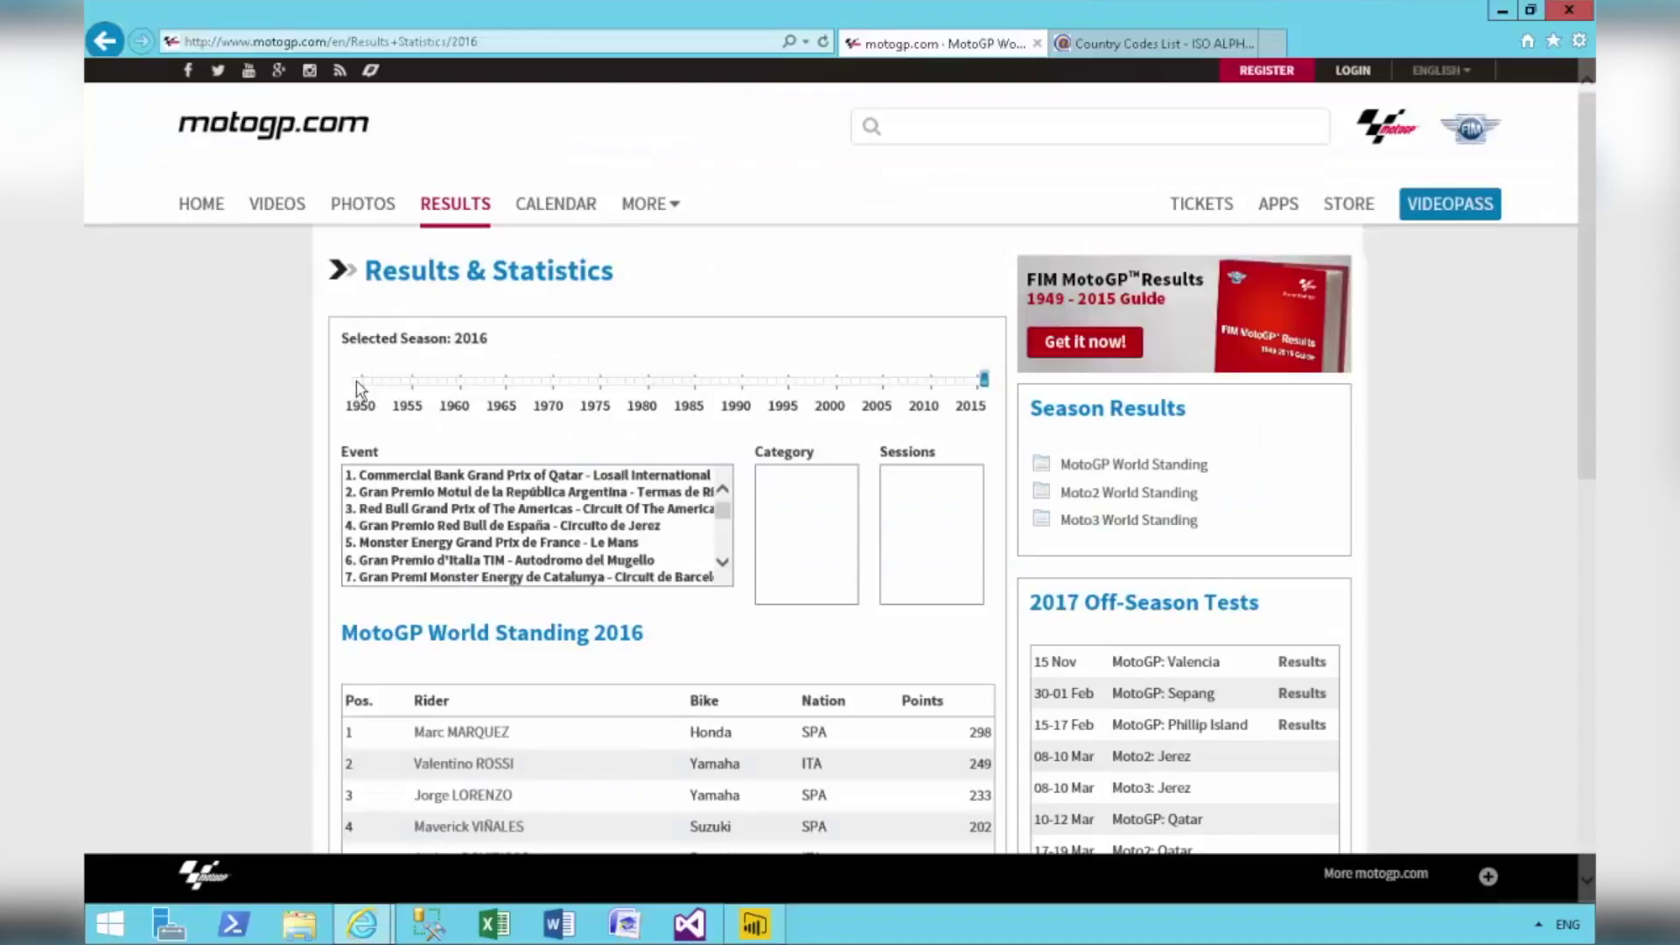
mouse_move(988, 382)
left_click(985, 382)
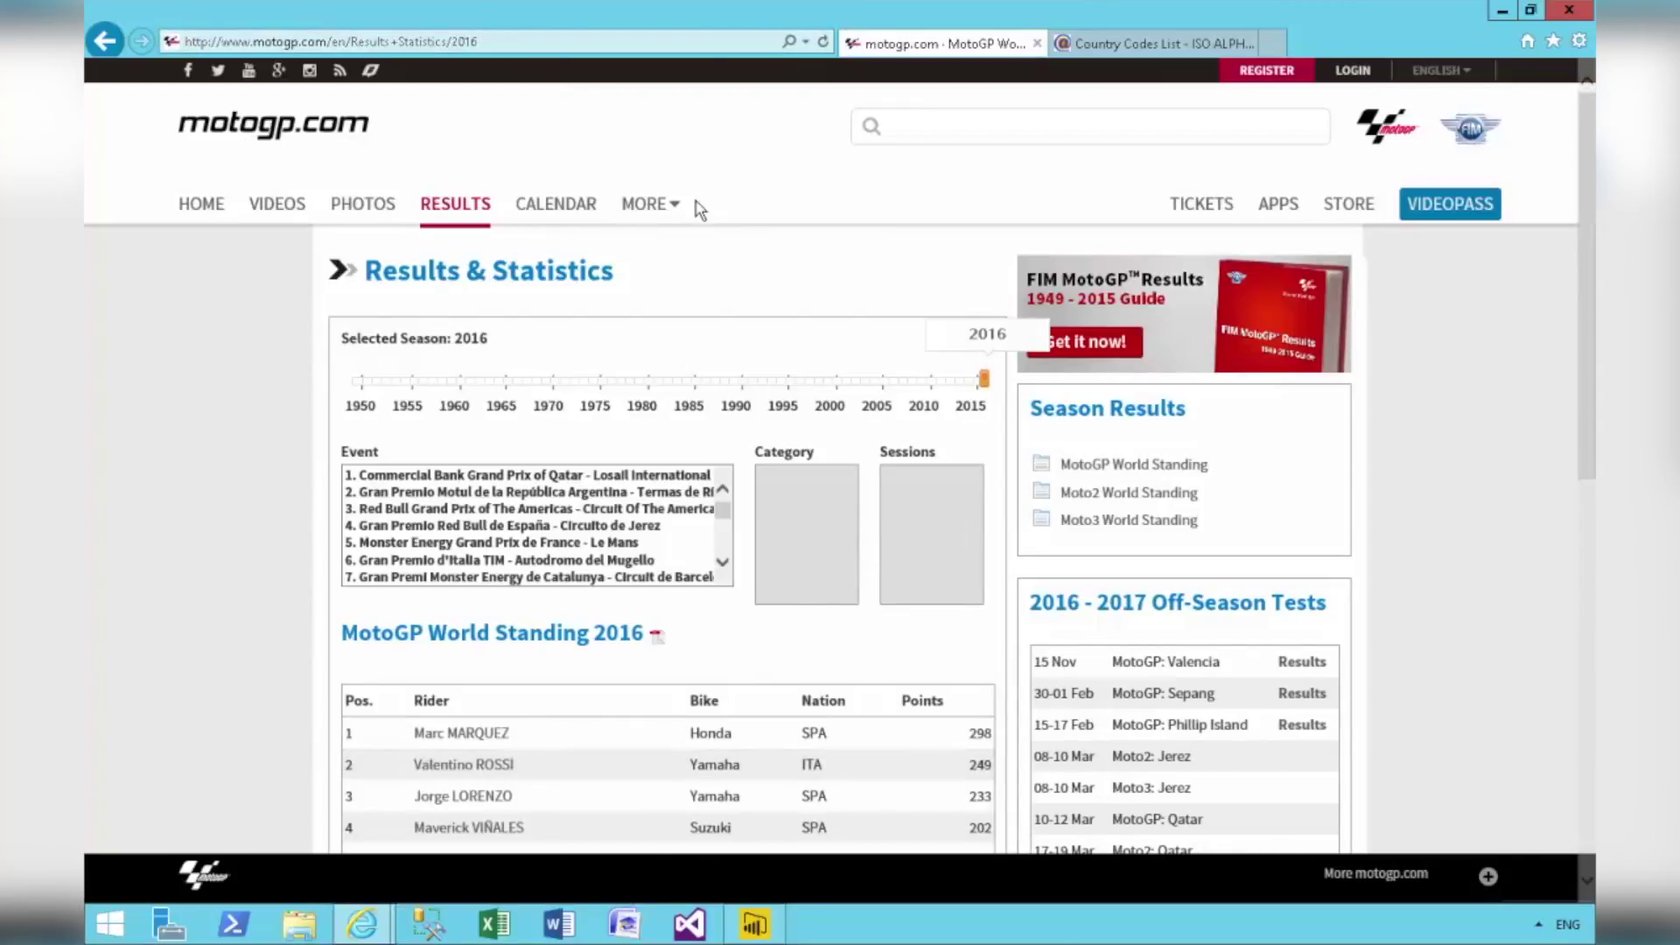
left_click(758, 927)
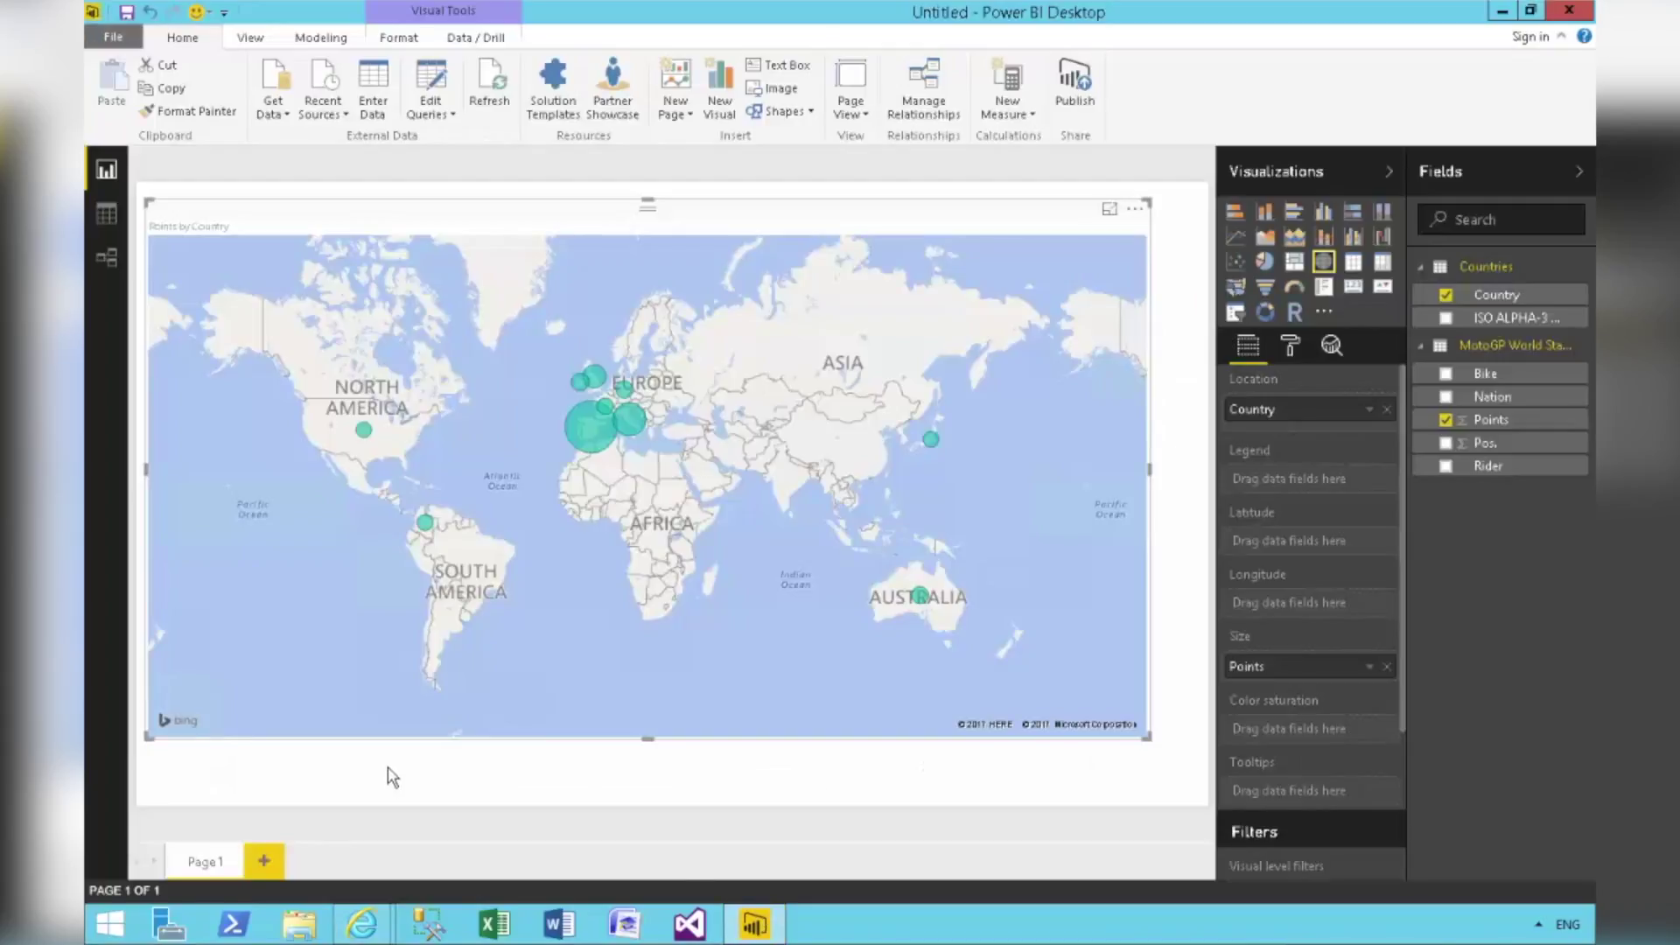